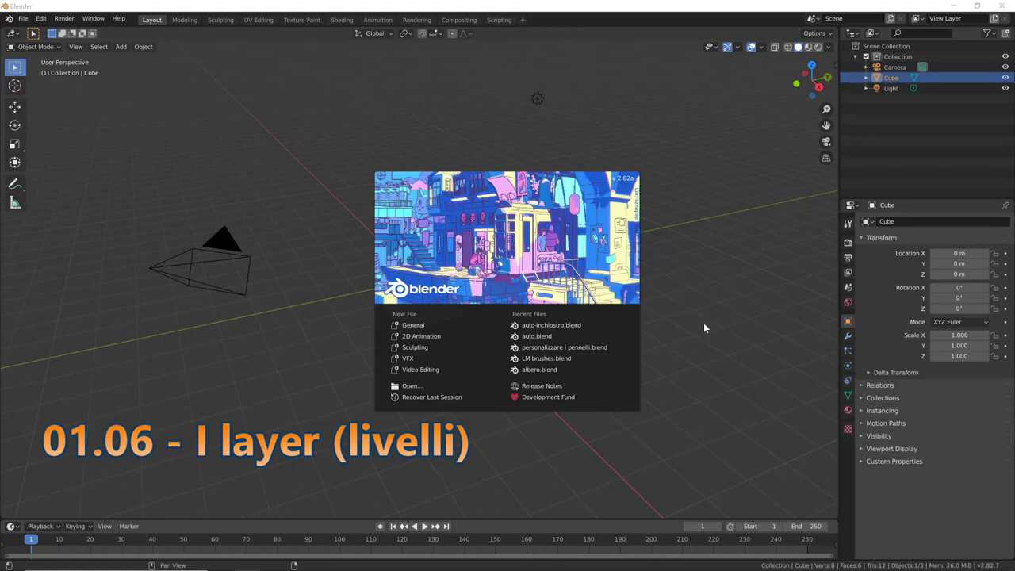
Step: From the splash screen, start a new 2D Animation file with Lines and Fills layers
{"action": "left_click", "coordinate": [440, 336]}
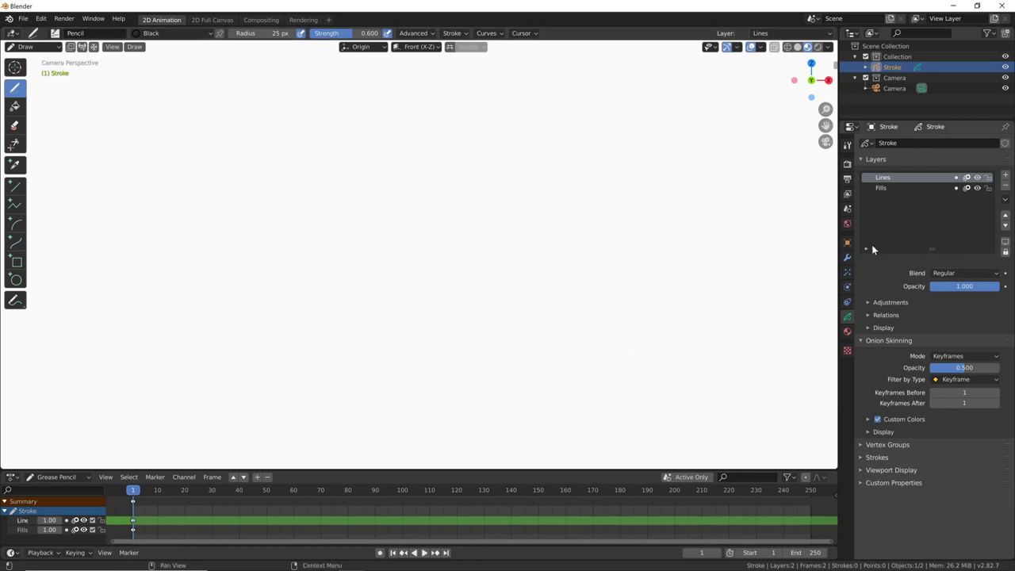
{"action": "left_click", "coordinate": [915, 188]}
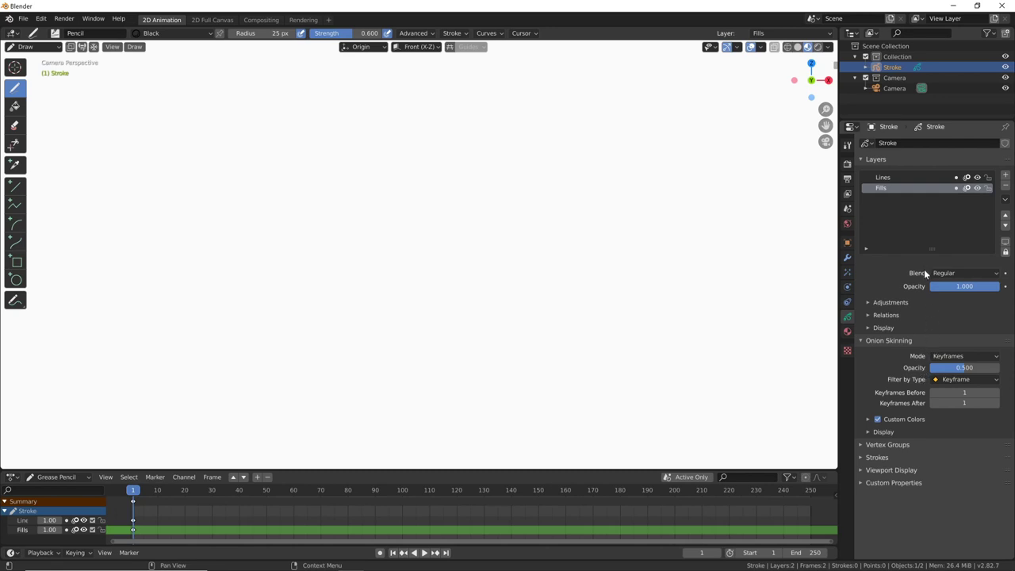
{"action": "left_click", "coordinate": [903, 177]}
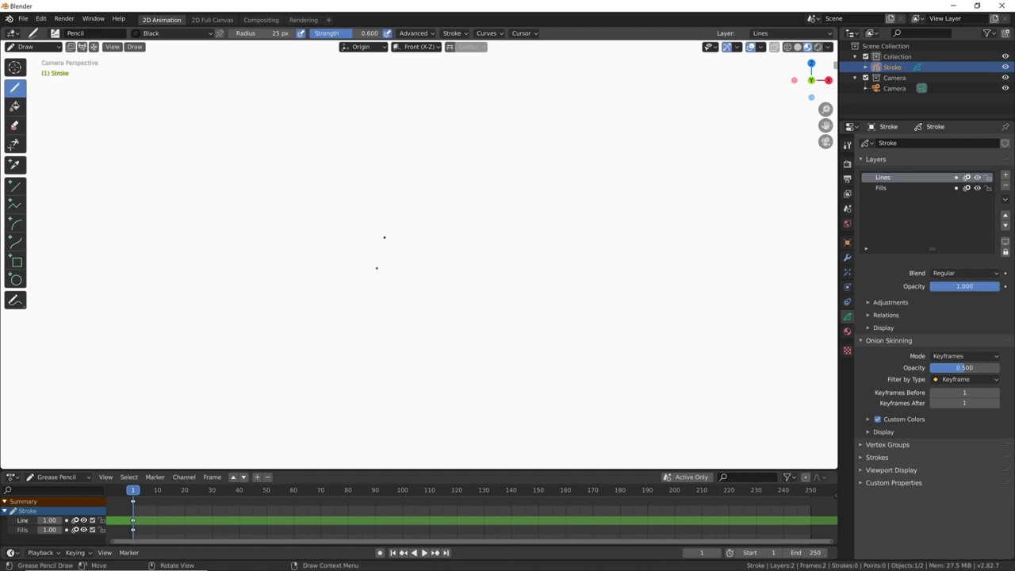
Step: Sketch the cliff edge and ground lines, including a long ground diagonal and small marks
{"action": "mouse_move", "coordinate": [114, 394]}
{"action": "left_mouse_down"}
{"action": "mouse_move", "coordinate": [365, 332]}
{"action": "mouse_move", "coordinate": [439, 378]}
{"action": "mouse_move", "coordinate": [441, 398]}
{"action": "mouse_move", "coordinate": [546, 399]}
{"action": "mouse_move", "coordinate": [555, 439]}
{"action": "left_mouse_up"}
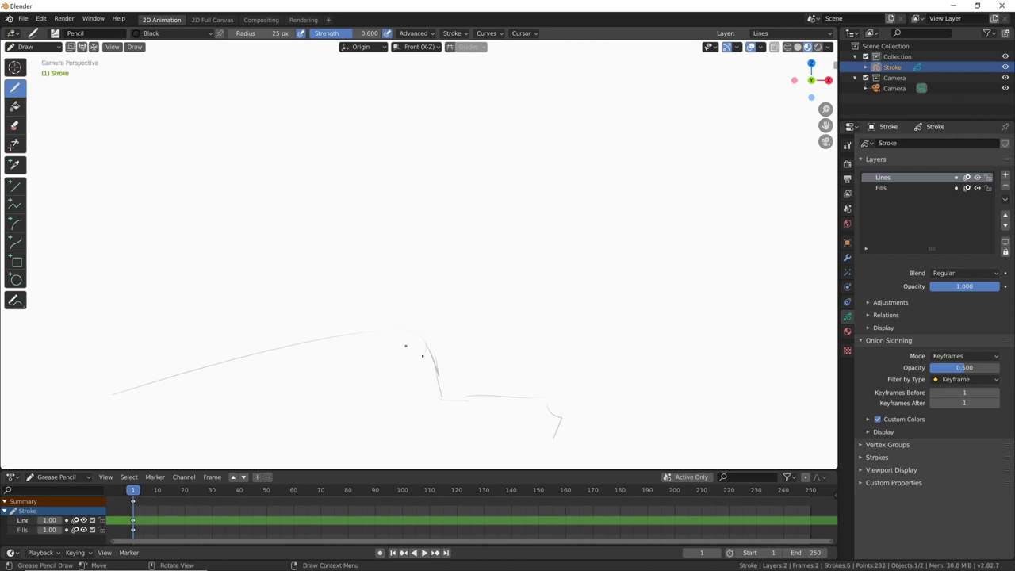
{"action": "left_click_drag", "start_coordinate": [414, 340], "coordinate": [436, 371]}
{"action": "left_click_drag", "start_coordinate": [435, 361], "coordinate": [287, 399]}
{"action": "mouse_move", "coordinate": [432, 374]}
{"action": "left_mouse_down"}
{"action": "mouse_move", "coordinate": [366, 412]}
{"action": "mouse_move", "coordinate": [550, 414]}
{"action": "left_mouse_up"}
{"action": "mouse_move", "coordinate": [528, 401]}
{"action": "left_mouse_down"}
{"action": "mouse_move", "coordinate": [555, 419]}
{"action": "mouse_move", "coordinate": [527, 406]}
{"action": "left_mouse_up"}
{"action": "left_click_drag", "start_coordinate": [578, 401], "coordinate": [572, 420]}
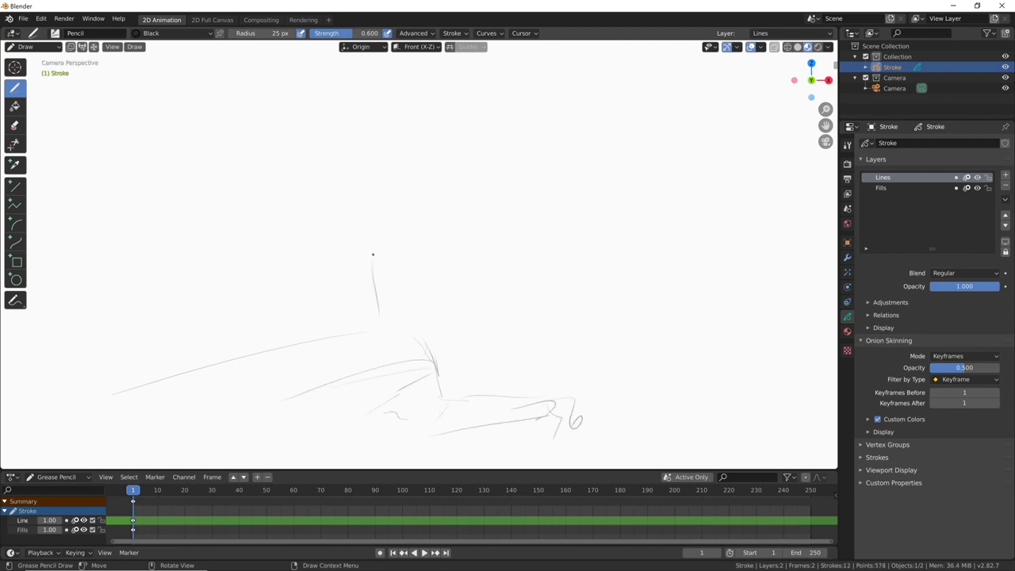
Step: Sketch the standing figure's head, arms and legs, with ground lines and grass around it
{"action": "mouse_move", "coordinate": [372, 254]}
{"action": "left_mouse_down"}
{"action": "mouse_move", "coordinate": [370, 278]}
{"action": "mouse_move", "coordinate": [379, 230]}
{"action": "mouse_move", "coordinate": [360, 274]}
{"action": "mouse_move", "coordinate": [393, 281]}
{"action": "left_mouse_up"}
{"action": "mouse_move", "coordinate": [391, 279]}
{"action": "left_mouse_down"}
{"action": "mouse_move", "coordinate": [389, 264]}
{"action": "mouse_move", "coordinate": [380, 280]}
{"action": "mouse_move", "coordinate": [391, 329]}
{"action": "mouse_move", "coordinate": [366, 284]}
{"action": "left_mouse_up"}
{"action": "mouse_move", "coordinate": [355, 318]}
{"action": "left_mouse_down"}
{"action": "mouse_move", "coordinate": [352, 331]}
{"action": "mouse_move", "coordinate": [403, 325]}
{"action": "left_mouse_up"}
{"action": "left_click_drag", "start_coordinate": [409, 335], "coordinate": [425, 327]}
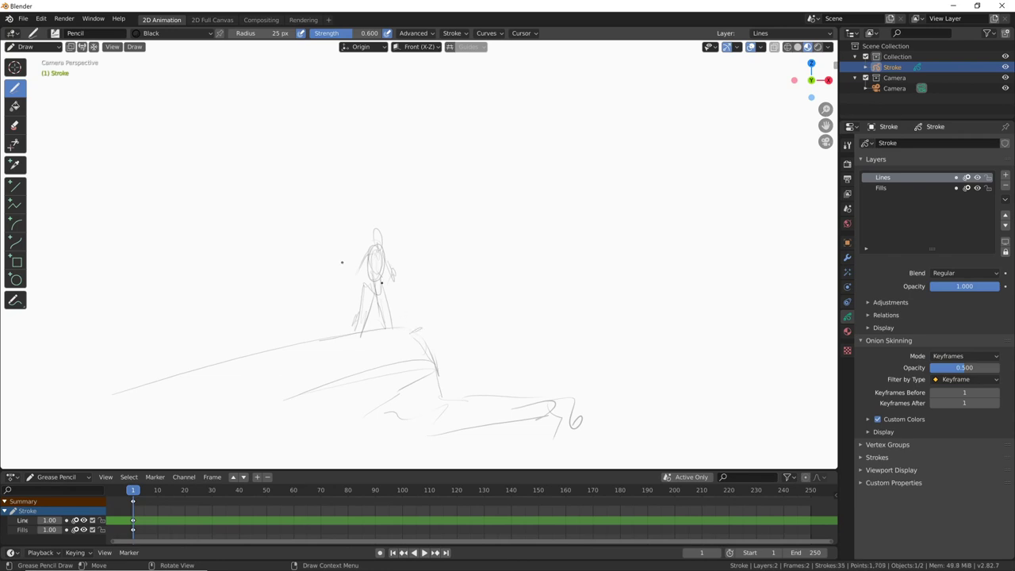
{"action": "left_click_drag", "start_coordinate": [370, 254], "coordinate": [389, 279]}
{"action": "left_click_drag", "start_coordinate": [376, 228], "coordinate": [378, 252]}
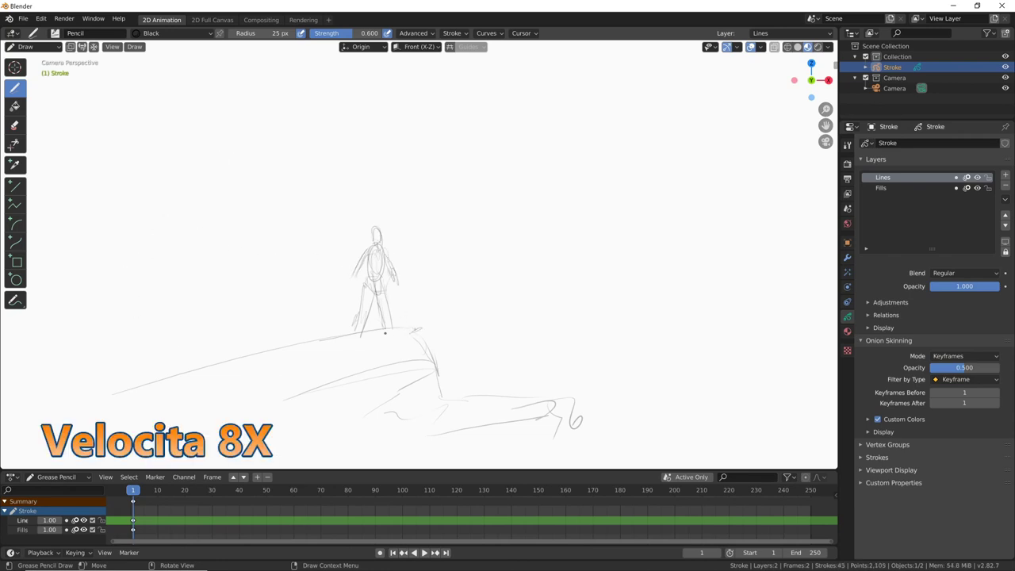
{"action": "left_click_drag", "start_coordinate": [450, 401], "coordinate": [486, 401]}
{"action": "left_click_drag", "start_coordinate": [586, 407], "coordinate": [752, 421]}
{"action": "left_click_drag", "start_coordinate": [78, 332], "coordinate": [79, 279]}
{"action": "left_click_drag", "start_coordinate": [127, 302], "coordinate": [179, 271]}
Step: Sketch the tall rock shape on the left side of the canvas
{"action": "left_click_drag", "start_coordinate": [197, 52], "coordinate": [239, 190]}
{"action": "left_click_drag", "start_coordinate": [116, 111], "coordinate": [224, 196]}
{"action": "left_click_drag", "start_coordinate": [213, 246], "coordinate": [220, 355]}
{"action": "left_click_drag", "start_coordinate": [94, 151], "coordinate": [203, 212]}
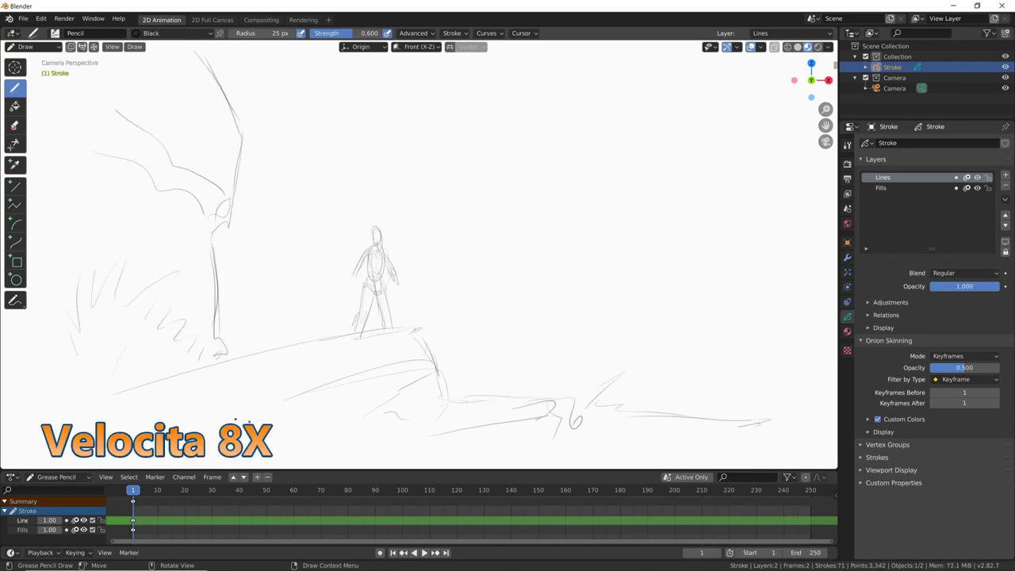
{"action": "left_click_drag", "start_coordinate": [349, 279], "coordinate": [400, 282]}
{"action": "left_click_drag", "start_coordinate": [365, 240], "coordinate": [386, 256]}
Step: Sketch the figure's cape, the horizon line and the winding path
{"action": "left_click_drag", "start_coordinate": [320, 298], "coordinate": [373, 311]}
{"action": "mouse_move", "coordinate": [387, 254]}
{"action": "left_mouse_down"}
{"action": "mouse_move", "coordinate": [392, 306]}
{"action": "mouse_move", "coordinate": [610, 303]}
{"action": "left_mouse_up"}
{"action": "left_click_drag", "start_coordinate": [608, 409], "coordinate": [680, 409]}
{"action": "left_click_drag", "start_coordinate": [457, 364], "coordinate": [568, 344]}
{"action": "left_click_drag", "start_coordinate": [504, 314], "coordinate": [609, 332]}
Step: Sketch the background mountains, a castle and a hill
{"action": "left_click_drag", "start_coordinate": [342, 188], "coordinate": [450, 230]}
{"action": "left_click_drag", "start_coordinate": [517, 233], "coordinate": [536, 252]}
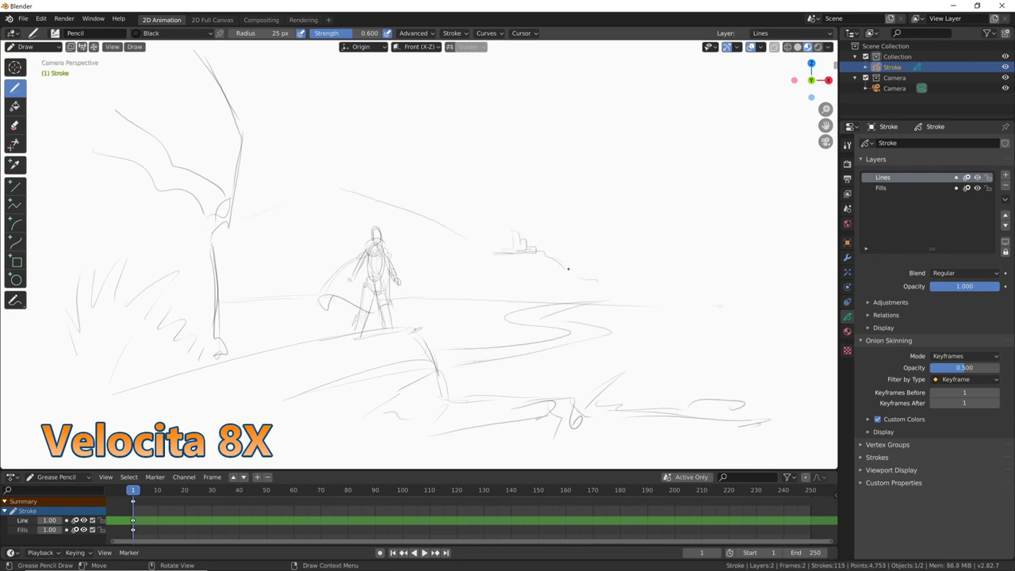
{"action": "left_click_drag", "start_coordinate": [441, 235], "coordinate": [530, 207]}
{"action": "mouse_move", "coordinate": [561, 211]}
{"action": "left_mouse_down"}
{"action": "mouse_move", "coordinate": [645, 238]}
{"action": "mouse_move", "coordinate": [799, 208]}
{"action": "left_mouse_up"}
{"action": "left_click_drag", "start_coordinate": [585, 304], "coordinate": [782, 262]}
Step: Add rock edges, mountain details and foreground marks to finish the sketch
{"action": "left_click_drag", "start_coordinate": [418, 333], "coordinate": [438, 368]}
{"action": "left_click_drag", "start_coordinate": [230, 214], "coordinate": [306, 187]}
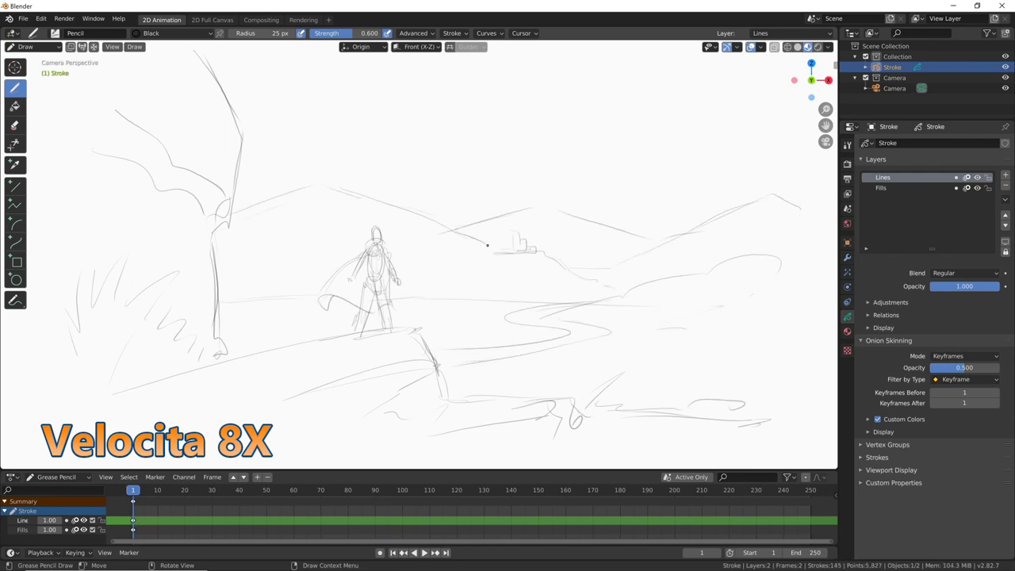
{"action": "left_click_drag", "start_coordinate": [454, 246], "coordinate": [489, 231]}
{"action": "left_click_drag", "start_coordinate": [512, 225], "coordinate": [515, 248]}
{"action": "left_click_drag", "start_coordinate": [220, 302], "coordinate": [323, 300]}
{"action": "left_click_drag", "start_coordinate": [516, 403], "coordinate": [571, 409]}
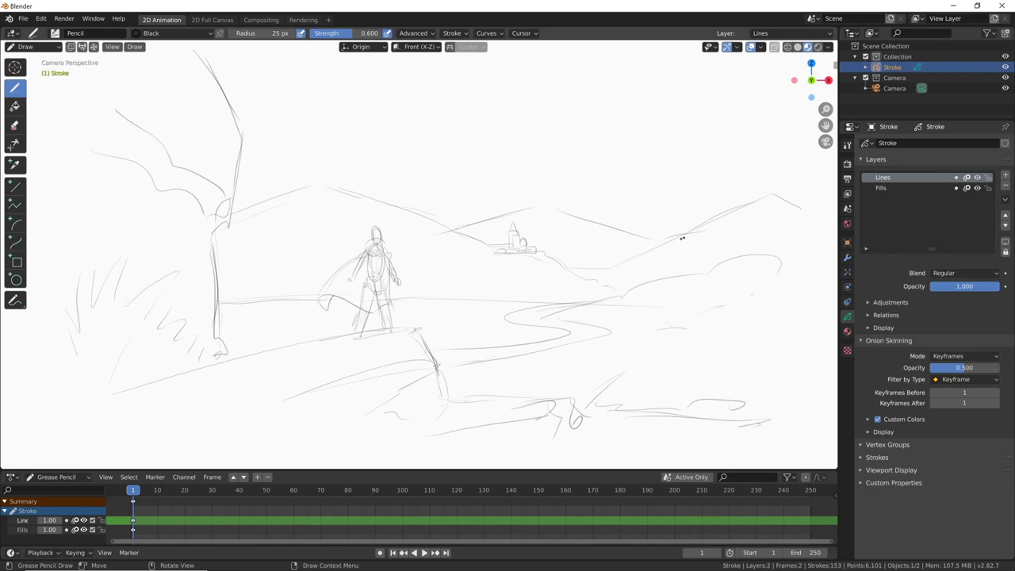
Step: Hide and show the Lines layer twice to check the sketch, leaving it visible
{"action": "left_click", "coordinate": [977, 177]}
{"action": "left_click", "coordinate": [977, 178]}
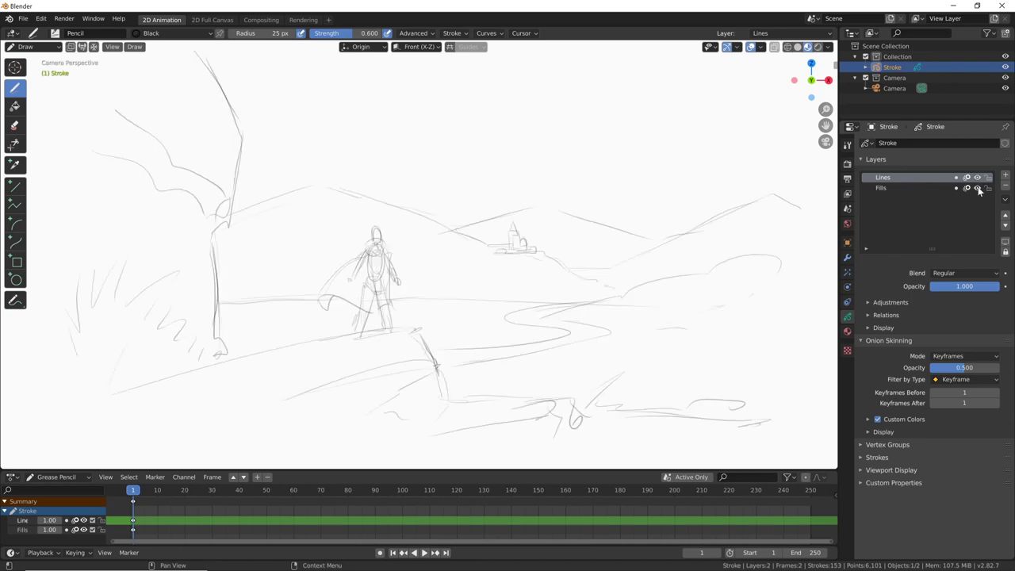
{"action": "left_click", "coordinate": [976, 178]}
{"action": "left_click", "coordinate": [976, 177]}
Step: Make Fills the drawing layer and switch the active material from Black to Grey
{"action": "left_click", "coordinate": [899, 188]}
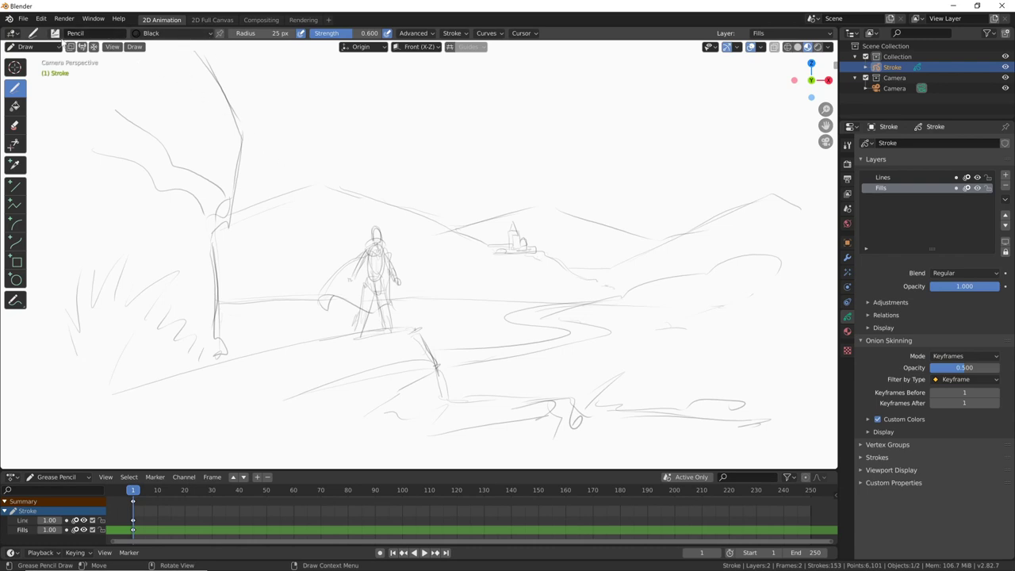
{"action": "left_click", "coordinate": [162, 33]}
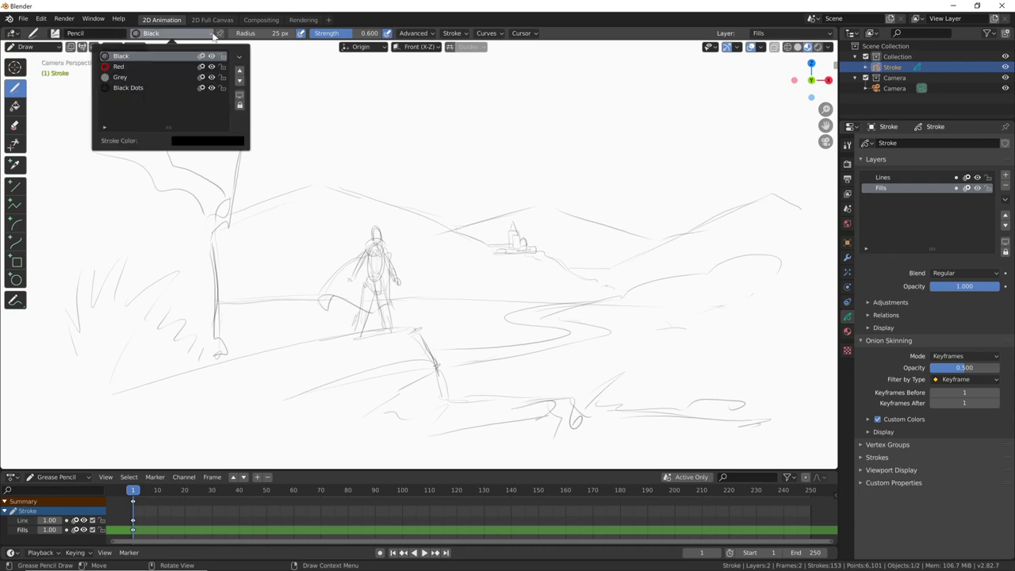
{"action": "left_click", "coordinate": [135, 78]}
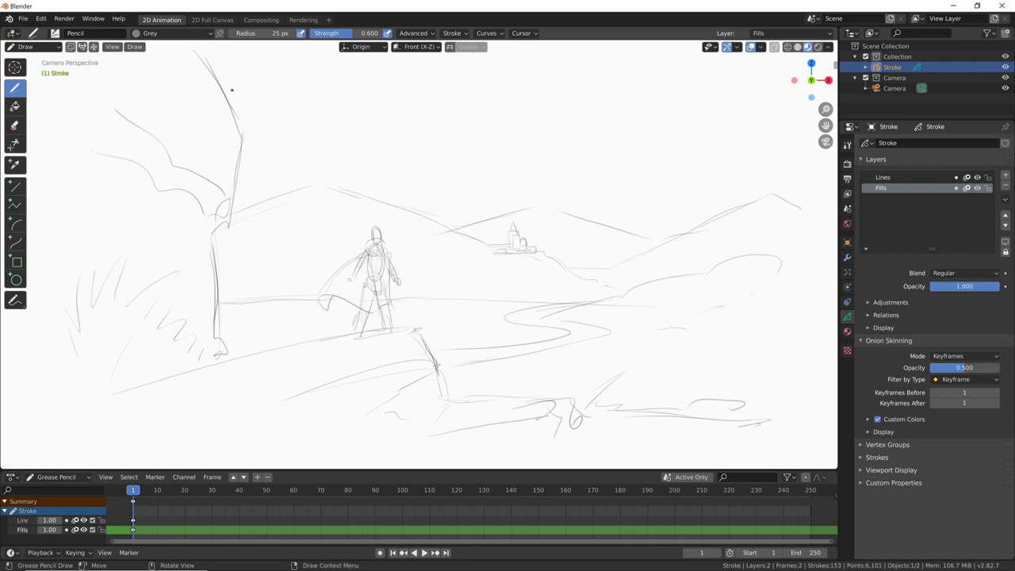
Step: Paint one solid grey fill over the tall rock, foreground cliff, ground and figure's ledge
{"action": "mouse_move", "coordinate": [194, 53]}
{"action": "left_mouse_down"}
{"action": "mouse_move", "coordinate": [241, 123]}
{"action": "mouse_move", "coordinate": [211, 269]}
{"action": "mouse_move", "coordinate": [224, 358]}
{"action": "mouse_move", "coordinate": [341, 340]}
{"action": "mouse_move", "coordinate": [359, 258]}
{"action": "mouse_move", "coordinate": [380, 230]}
{"action": "mouse_move", "coordinate": [387, 255]}
{"action": "mouse_move", "coordinate": [364, 313]}
{"action": "mouse_move", "coordinate": [396, 281]}
{"action": "mouse_move", "coordinate": [388, 306]}
{"action": "mouse_move", "coordinate": [364, 310]}
{"action": "mouse_move", "coordinate": [418, 327]}
{"action": "mouse_move", "coordinate": [377, 317]}
{"action": "mouse_move", "coordinate": [385, 313]}
{"action": "mouse_move", "coordinate": [464, 403]}
{"action": "mouse_move", "coordinate": [795, 417]}
{"action": "mouse_move", "coordinate": [813, 444]}
{"action": "mouse_move", "coordinate": [111, 447]}
{"action": "mouse_move", "coordinate": [11, 380]}
{"action": "mouse_move", "coordinate": [33, 192]}
{"action": "mouse_move", "coordinate": [27, 50]}
{"action": "mouse_move", "coordinate": [107, 86]}
{"action": "left_mouse_up"}
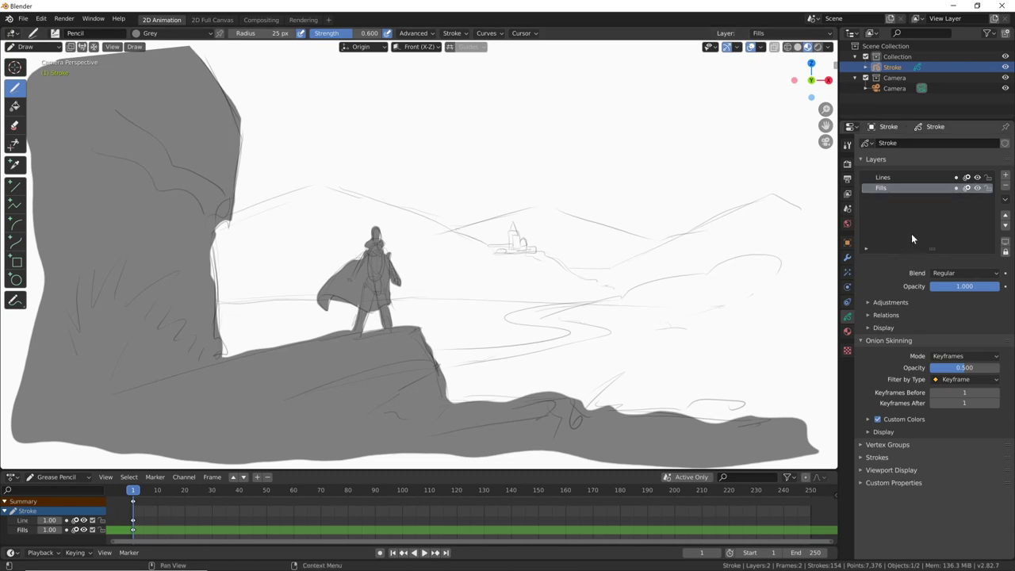
{"action": "left_click", "coordinate": [978, 188]}
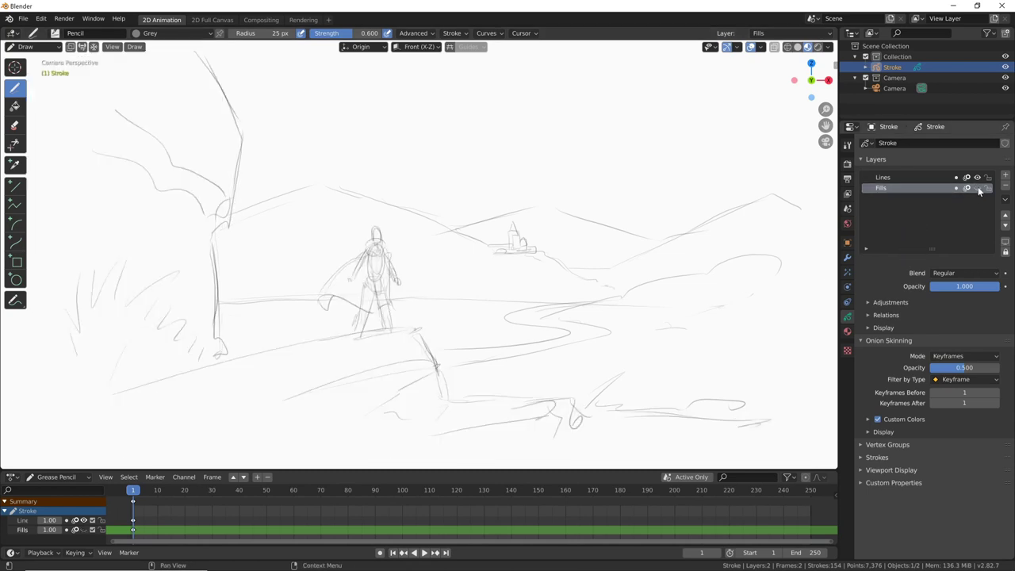
{"action": "left_click", "coordinate": [978, 188]}
{"action": "left_click", "coordinate": [977, 188]}
{"action": "left_click", "coordinate": [978, 188]}
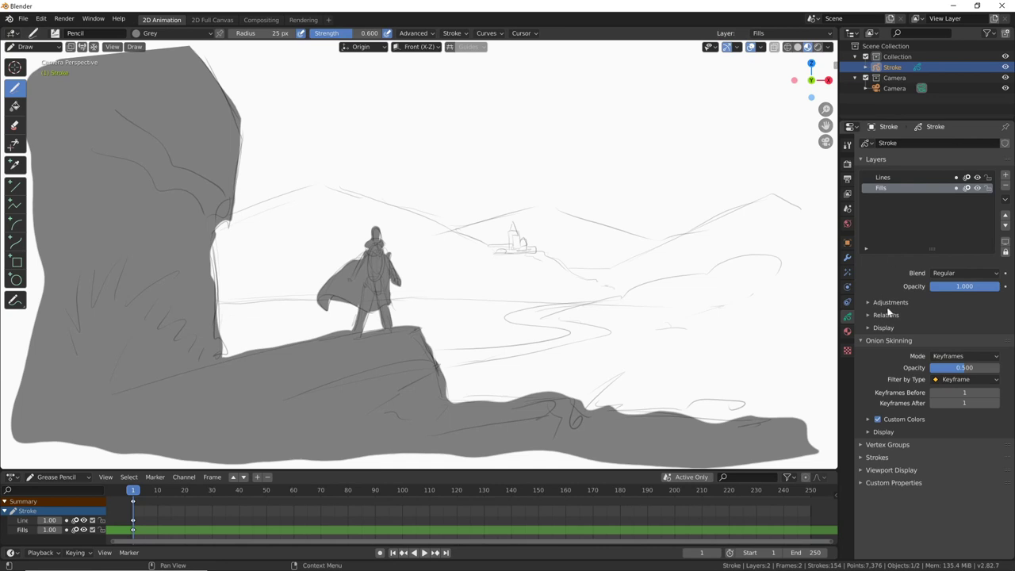
{"action": "left_click", "coordinate": [848, 332]}
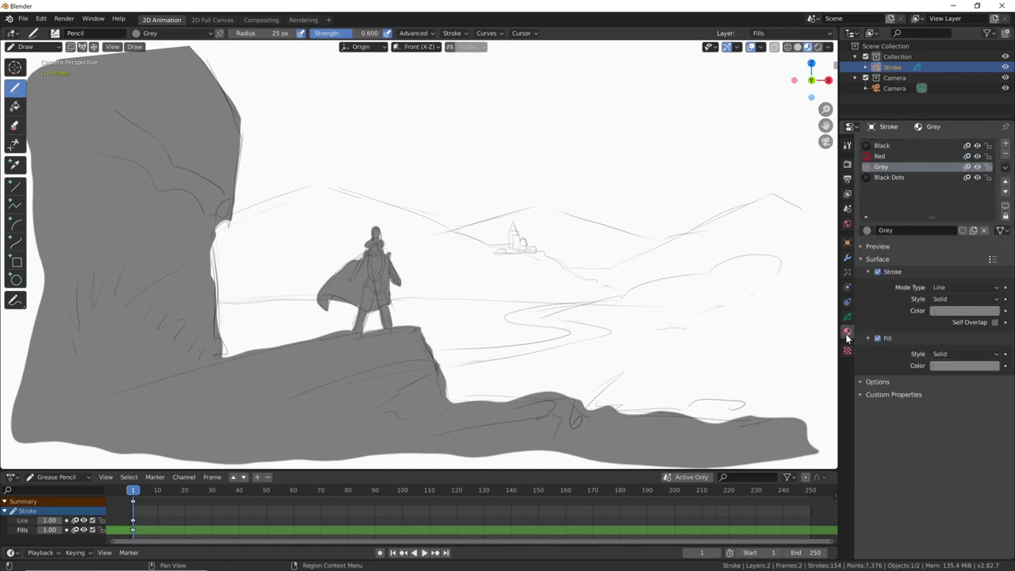
{"action": "left_click", "coordinate": [977, 167]}
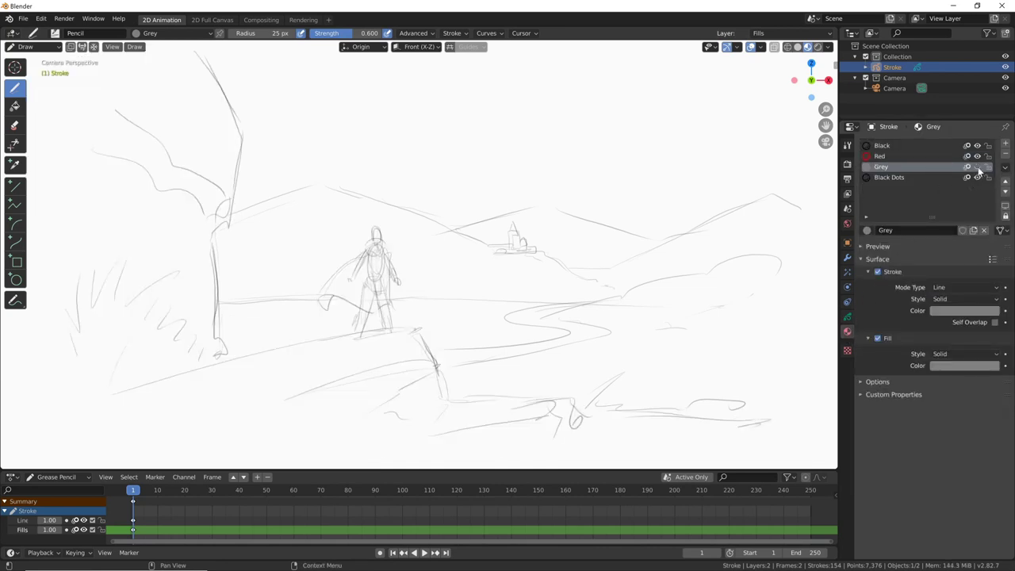
{"action": "left_click", "coordinate": [977, 168]}
{"action": "left_click", "coordinate": [977, 146]}
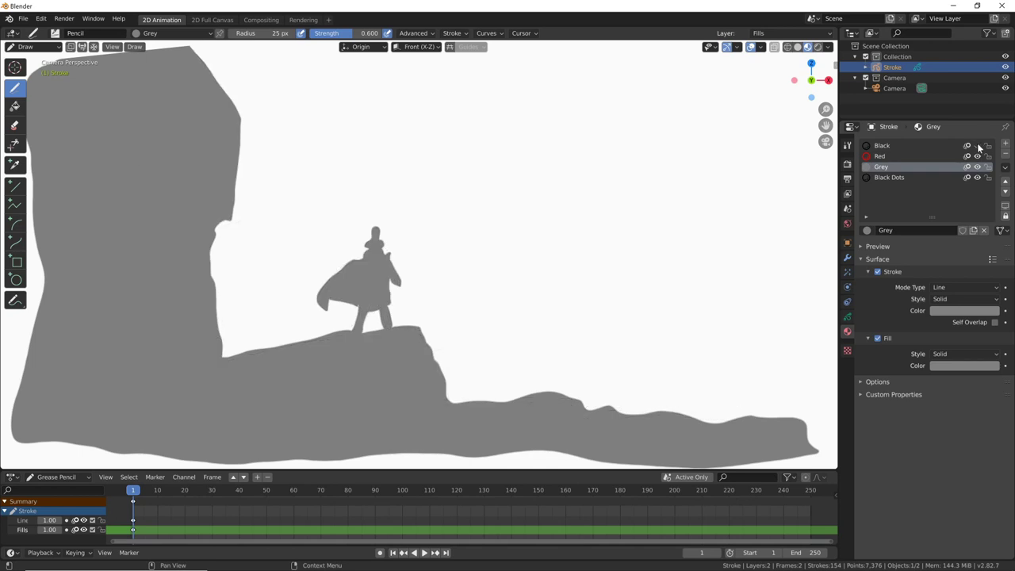
{"action": "left_click", "coordinate": [977, 146]}
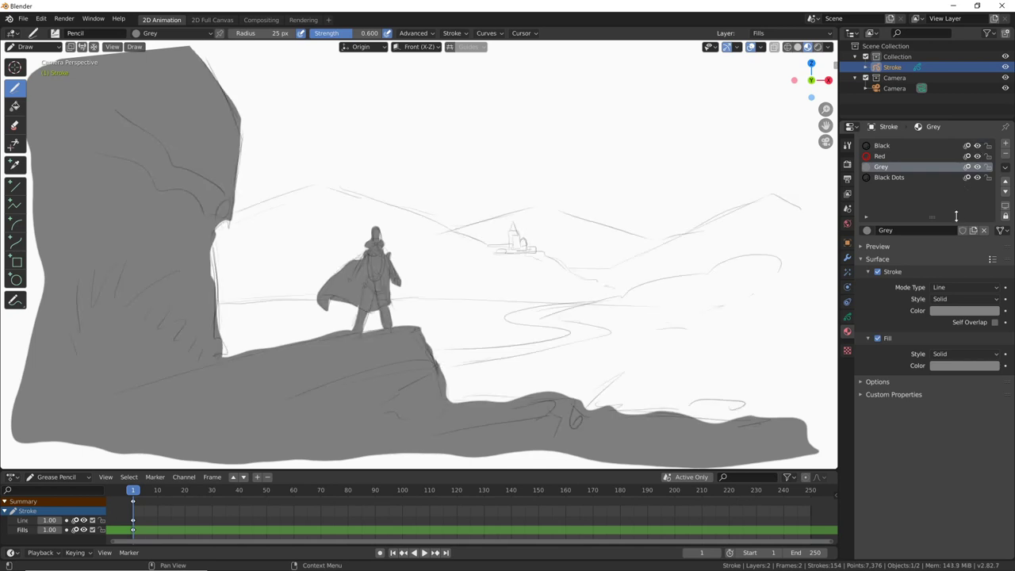
{"action": "left_click", "coordinate": [848, 317]}
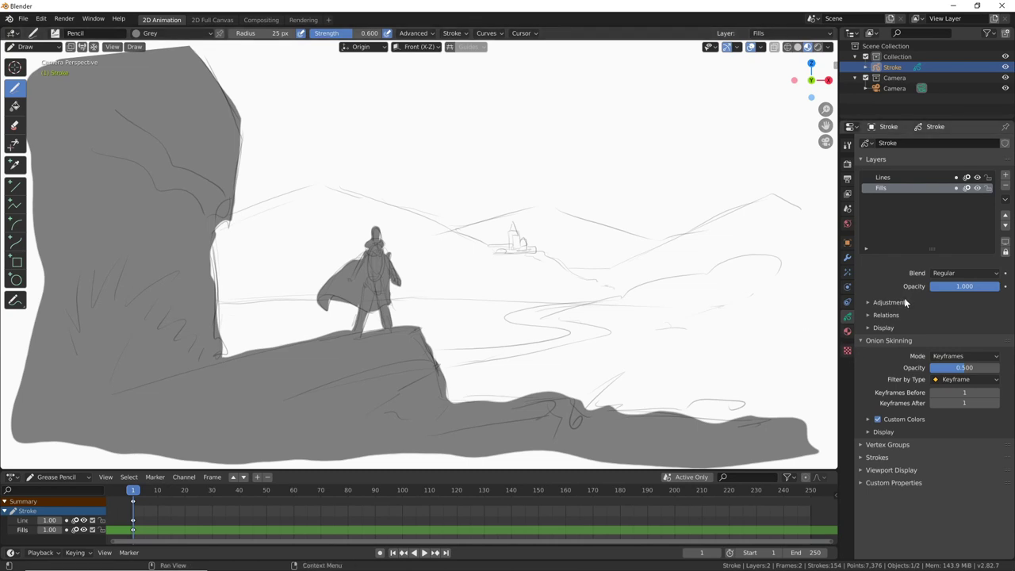
Step: Add a new layer above Fills and rename it 'Fills 2'
{"action": "left_click", "coordinate": [1006, 176]}
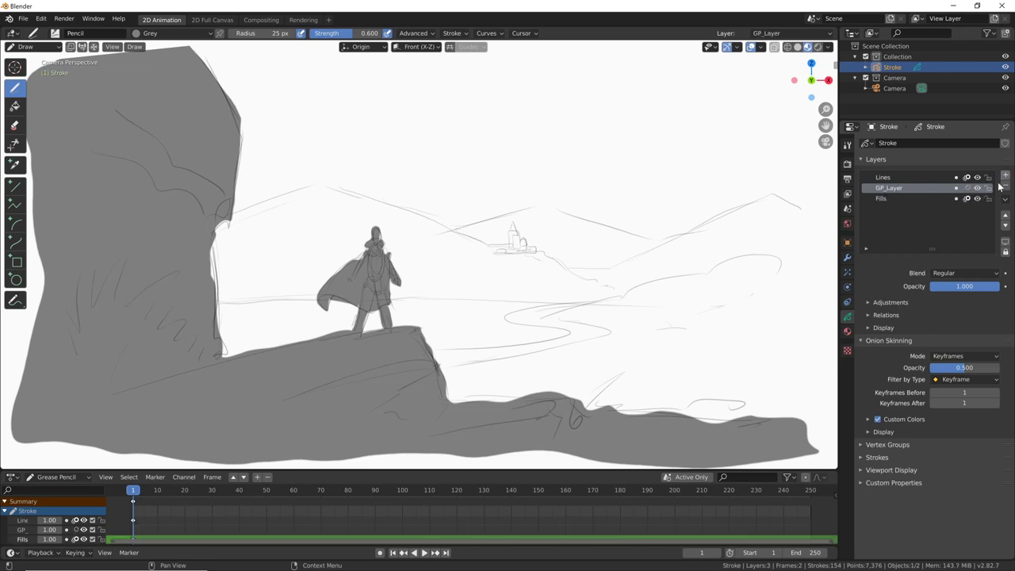
{"action": "double_click", "coordinate": [900, 188]}
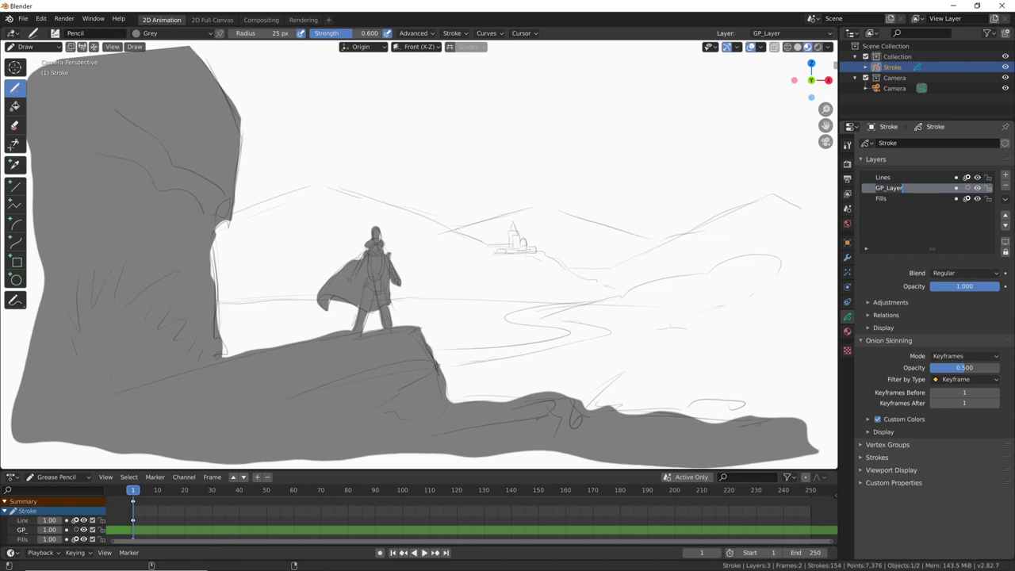
{"action": "type", "text": "Fills 2"}
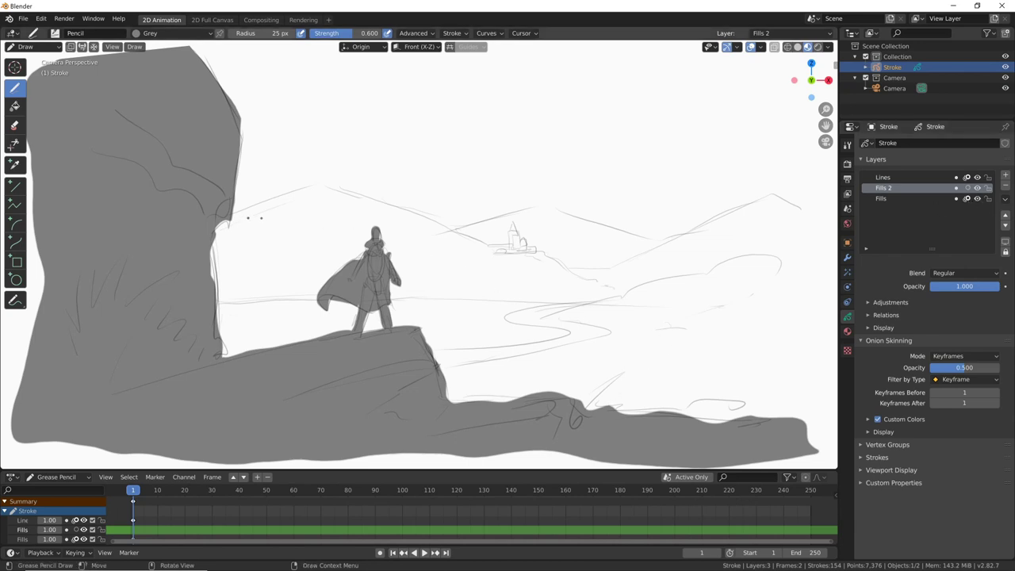
Step: Fill the distant hills and castle ridge in grey, undoing a misplaced sky fill
{"action": "mouse_move", "coordinate": [230, 212]}
{"action": "left_mouse_down"}
{"action": "mouse_move", "coordinate": [458, 232]}
{"action": "mouse_move", "coordinate": [796, 224]}
{"action": "mouse_move", "coordinate": [706, 293]}
{"action": "mouse_move", "coordinate": [507, 286]}
{"action": "left_mouse_up"}
{"action": "key", "text": "ctrl+z"}
{"action": "left_click_drag", "start_coordinate": [230, 213], "coordinate": [486, 244]}
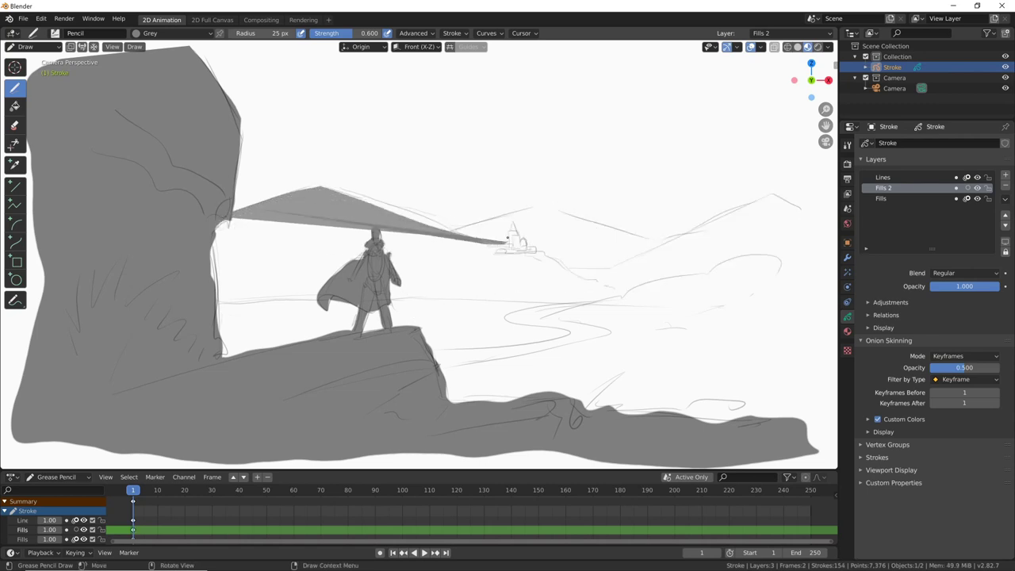
{"action": "mouse_move", "coordinate": [486, 243]}
{"action": "left_mouse_down"}
{"action": "mouse_move", "coordinate": [649, 283]}
{"action": "mouse_move", "coordinate": [816, 254]}
{"action": "mouse_move", "coordinate": [824, 297]}
{"action": "mouse_move", "coordinate": [301, 308]}
{"action": "mouse_move", "coordinate": [216, 238]}
{"action": "mouse_move", "coordinate": [212, 222]}
{"action": "left_mouse_up"}
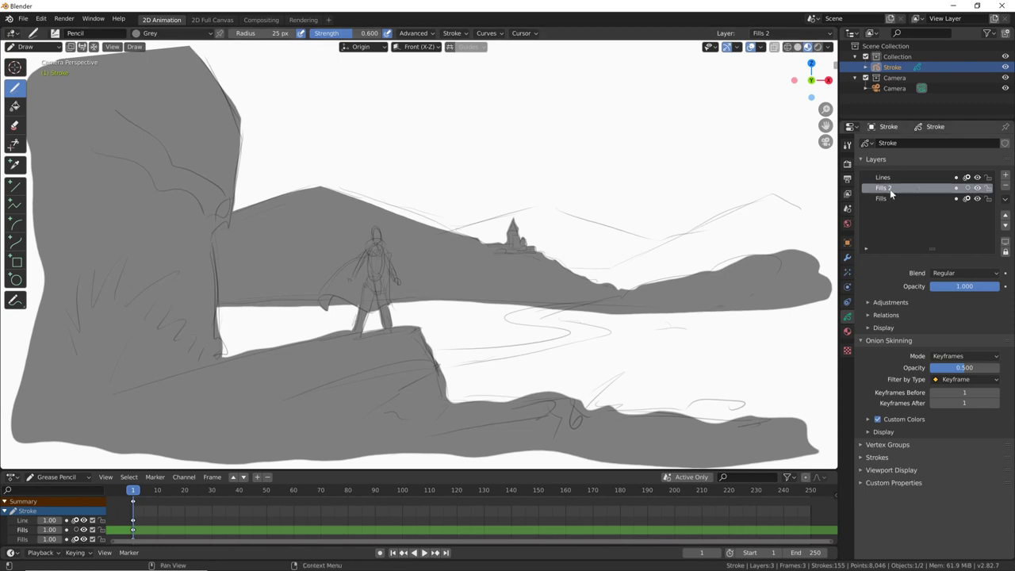
Step: After toggling layer visibility, lower Fills 2 to about 0.41 opacity and fill the plain in grey
{"action": "left_click", "coordinate": [976, 188]}
{"action": "left_click", "coordinate": [976, 187]}
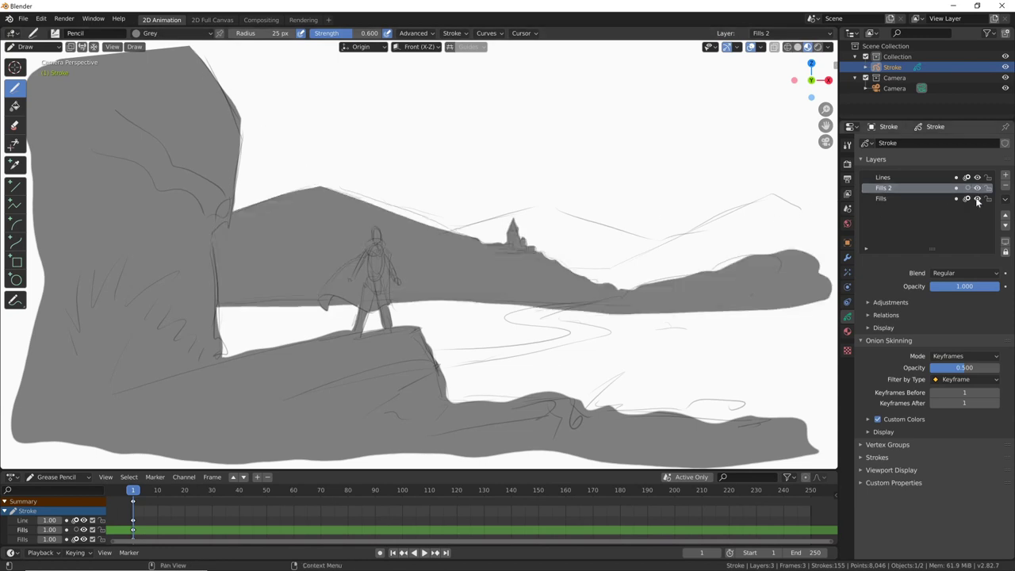
{"action": "left_click", "coordinate": [977, 198]}
{"action": "left_click", "coordinate": [976, 198]}
{"action": "left_click", "coordinate": [977, 188]}
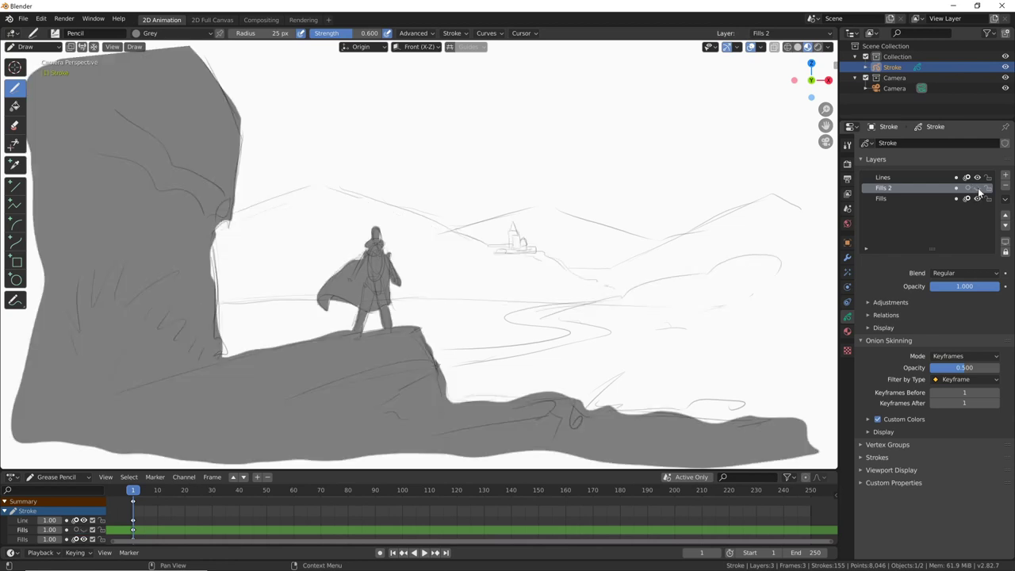
{"action": "left_click", "coordinate": [977, 187]}
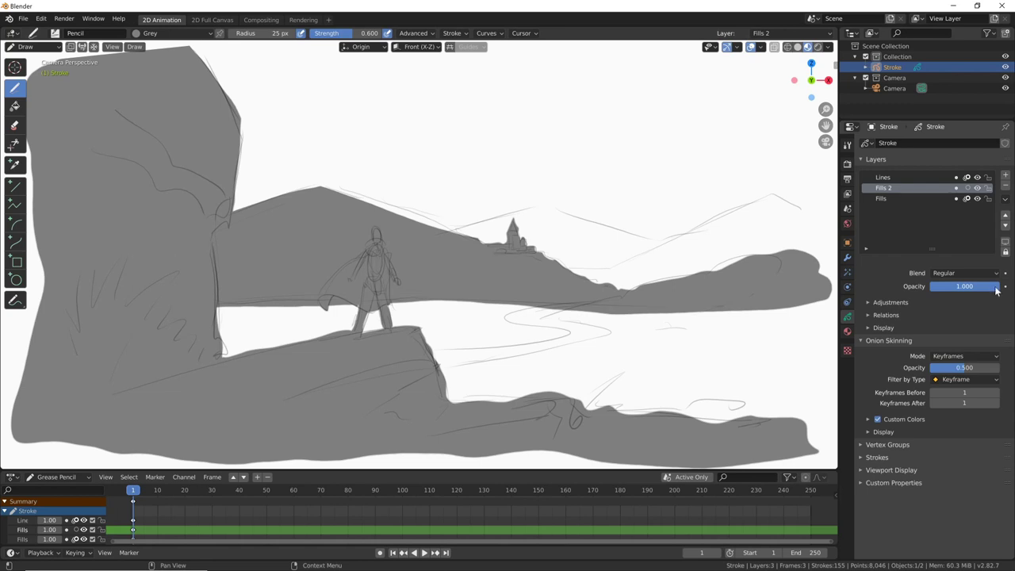
{"action": "mouse_move", "coordinate": [996, 290]}
{"action": "left_mouse_down"}
{"action": "mouse_move", "coordinate": [945, 291]}
{"action": "mouse_move", "coordinate": [954, 286]}
{"action": "left_mouse_up"}
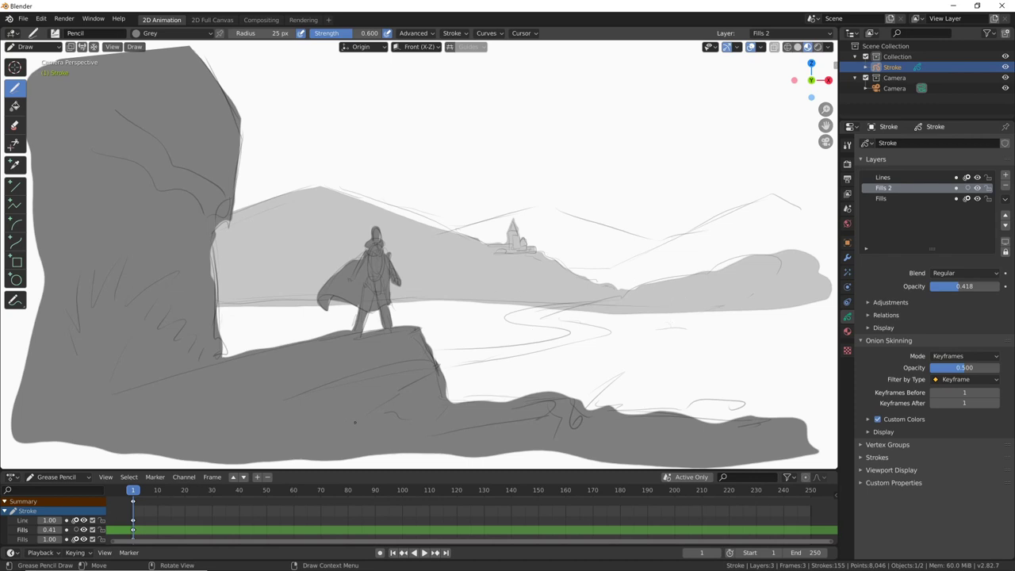
{"action": "mouse_move", "coordinate": [216, 305]}
{"action": "left_mouse_down"}
{"action": "mouse_move", "coordinate": [826, 388]}
{"action": "mouse_move", "coordinate": [215, 355]}
{"action": "left_mouse_up"}
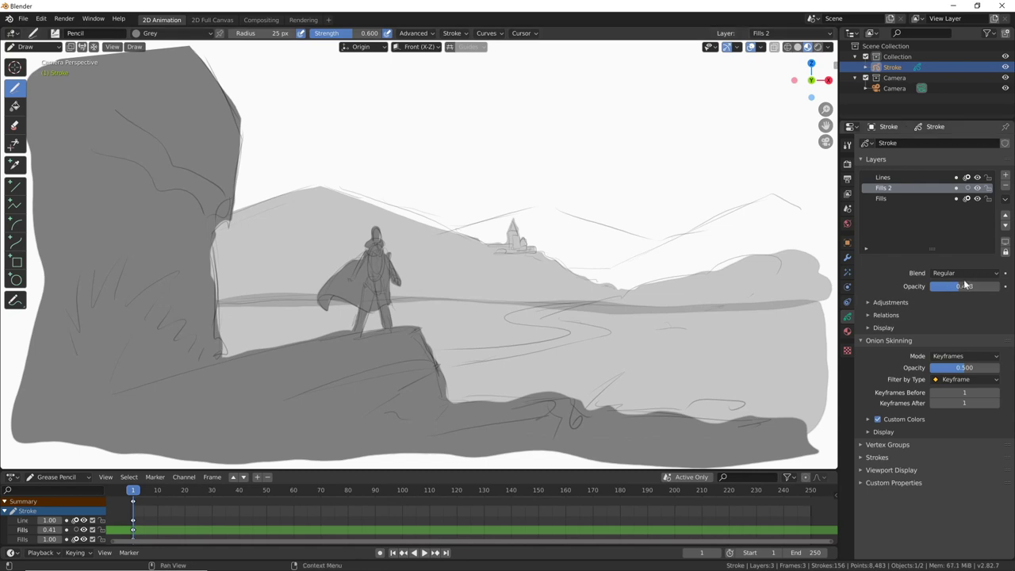
Step: Try different Fills 2 opacities, entering 1 for full, then nudge it back down
{"action": "left_click_drag", "start_coordinate": [958, 284], "coordinate": [961, 286]}
{"action": "left_click_drag", "start_coordinate": [962, 287], "coordinate": [1004, 292]}
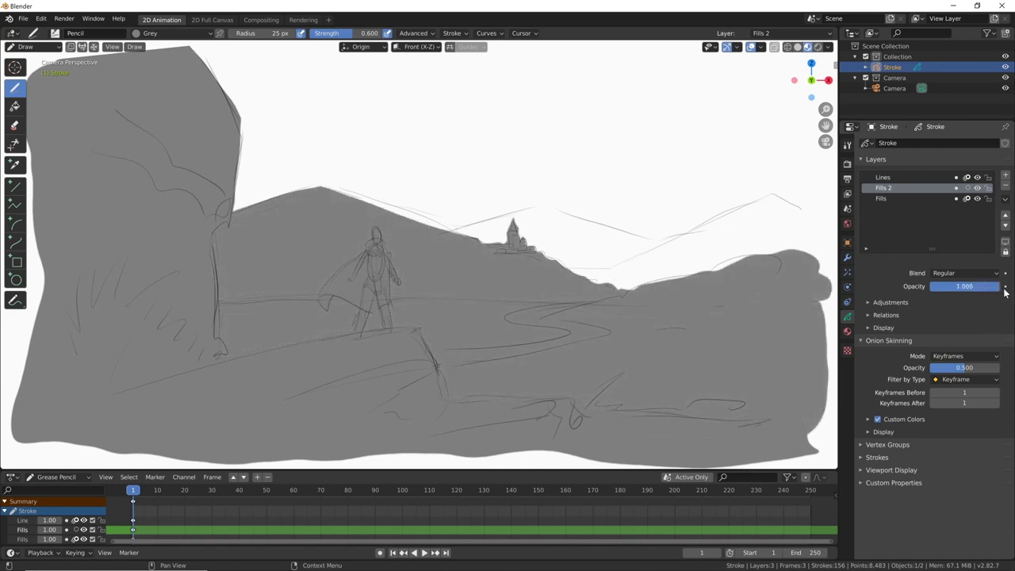
{"action": "left_click_drag", "start_coordinate": [1004, 292], "coordinate": [967, 294]}
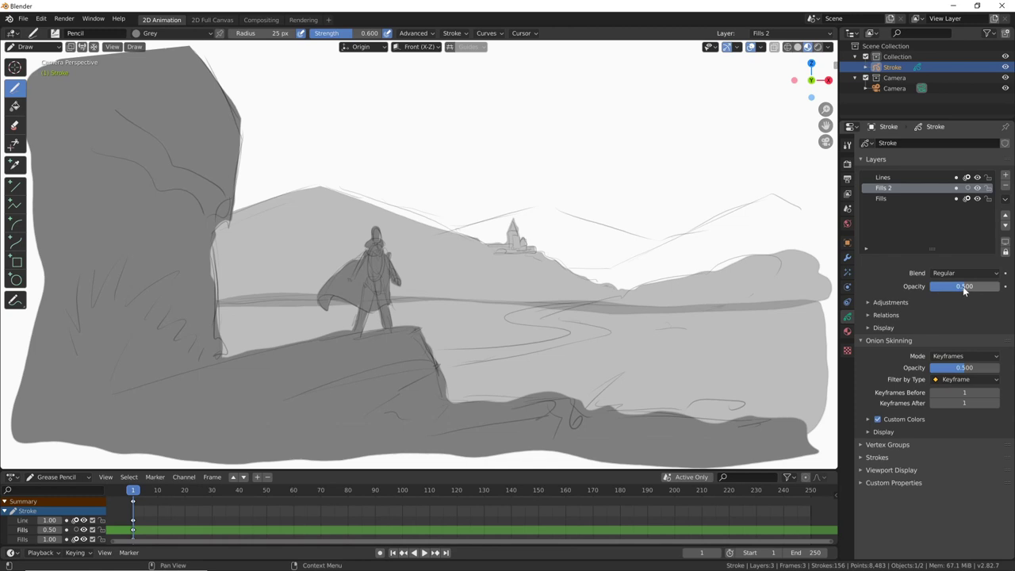
{"action": "left_click", "coordinate": [963, 286]}
{"action": "type", "text": "1"}
{"action": "key", "text": "Return"}
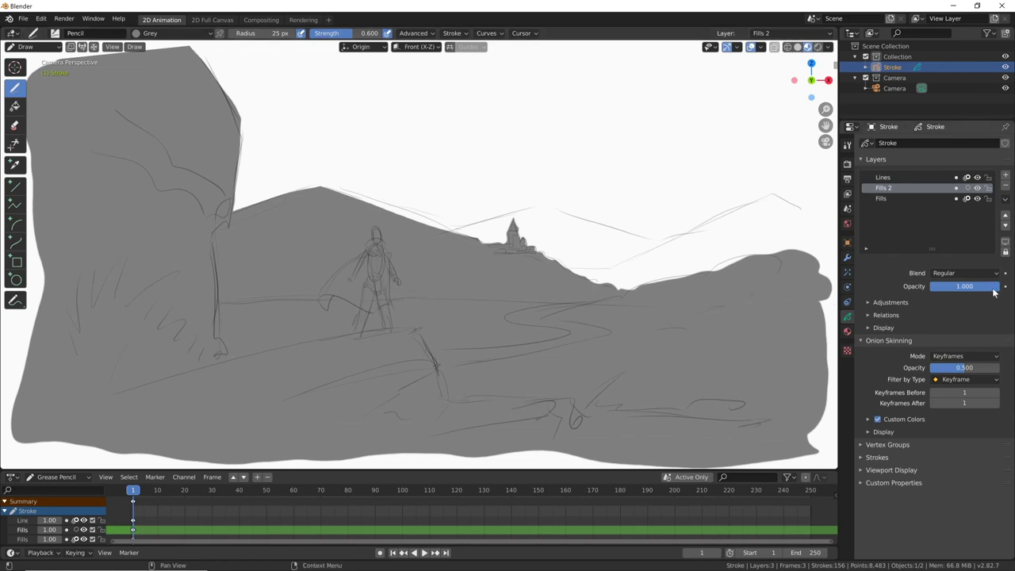
{"action": "left_click_drag", "start_coordinate": [997, 291], "coordinate": [957, 288]}
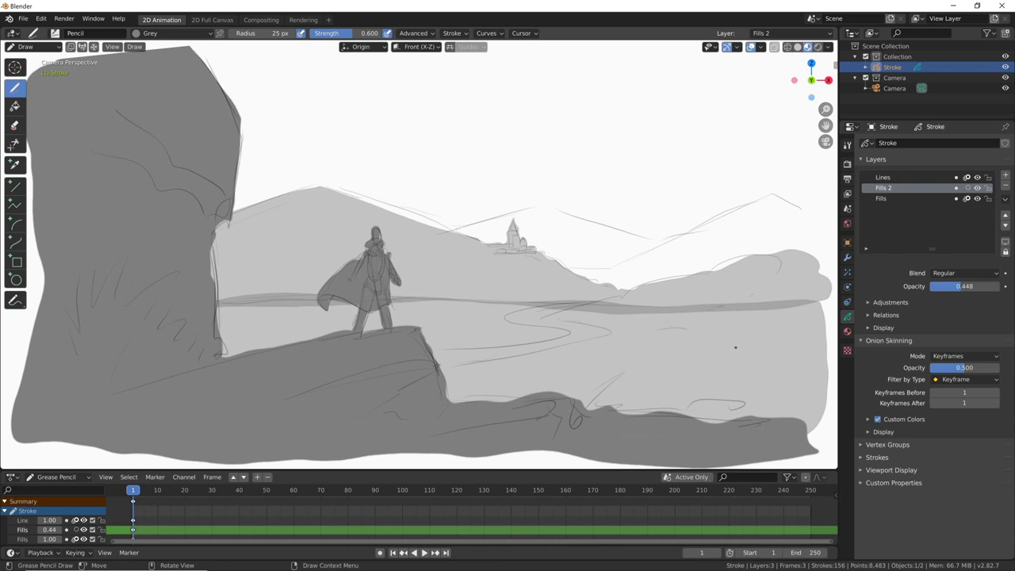
Step: Step through undo and redo until the mountain and plain fills are gone, opacity at 0.470
{"action": "key", "text": "ctrl+z"}
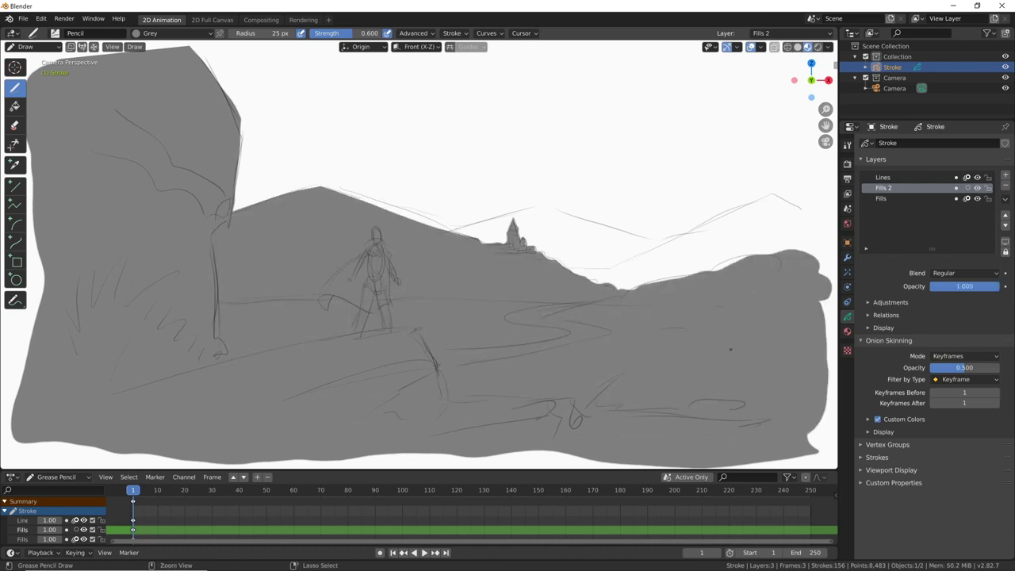
{"action": "key", "text": "ctrl+shift+z"}
{"action": "key", "text": "ctrl+shift+z"}
{"action": "key", "text": "ctrl+z"}
{"action": "key", "text": "ctrl+z"}
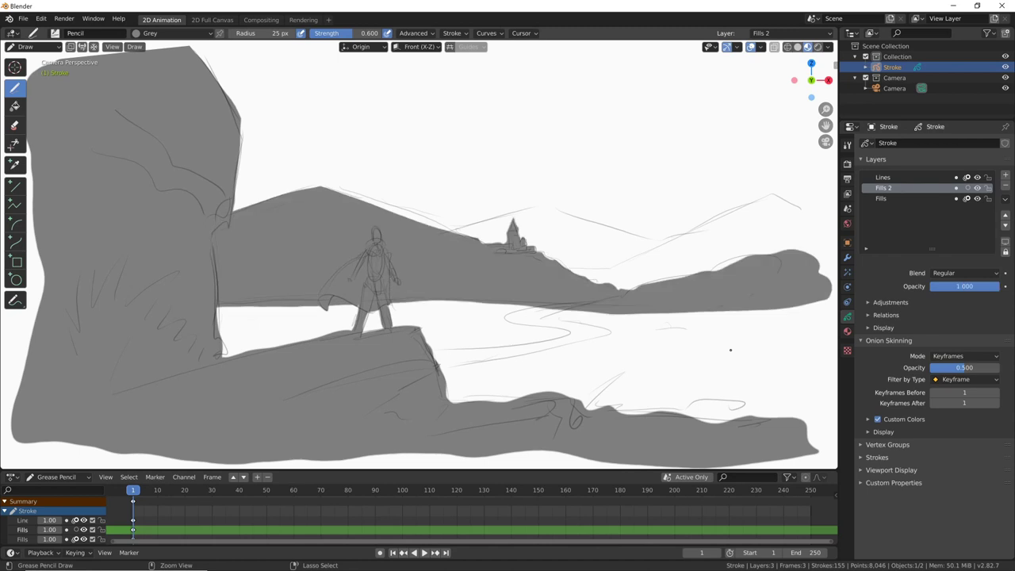
{"action": "key", "text": "ctrl+shift+z"}
{"action": "key", "text": "ctrl+z"}
{"action": "left_click", "coordinate": [622, 391]}
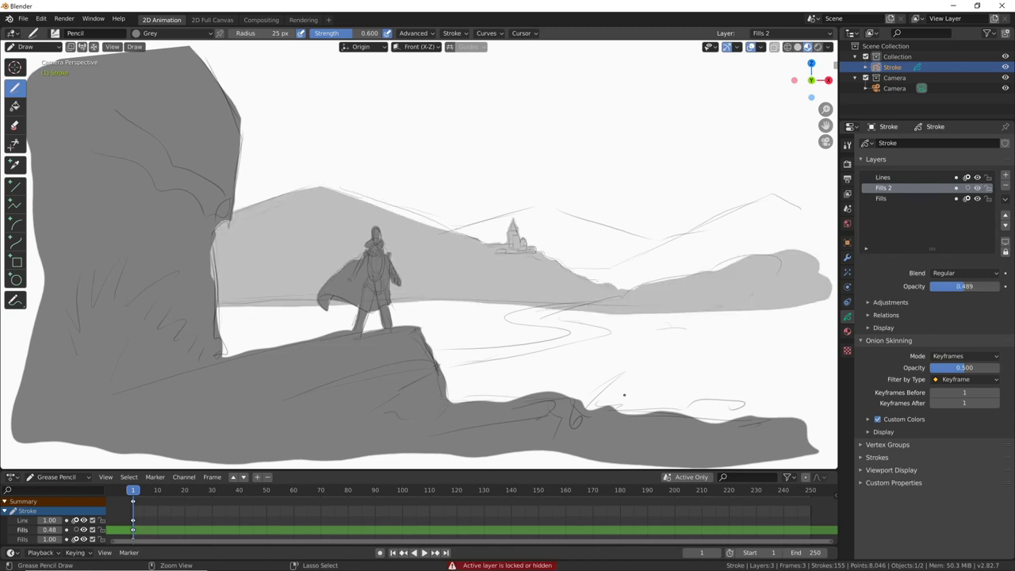
{"action": "left_click", "coordinate": [977, 188]}
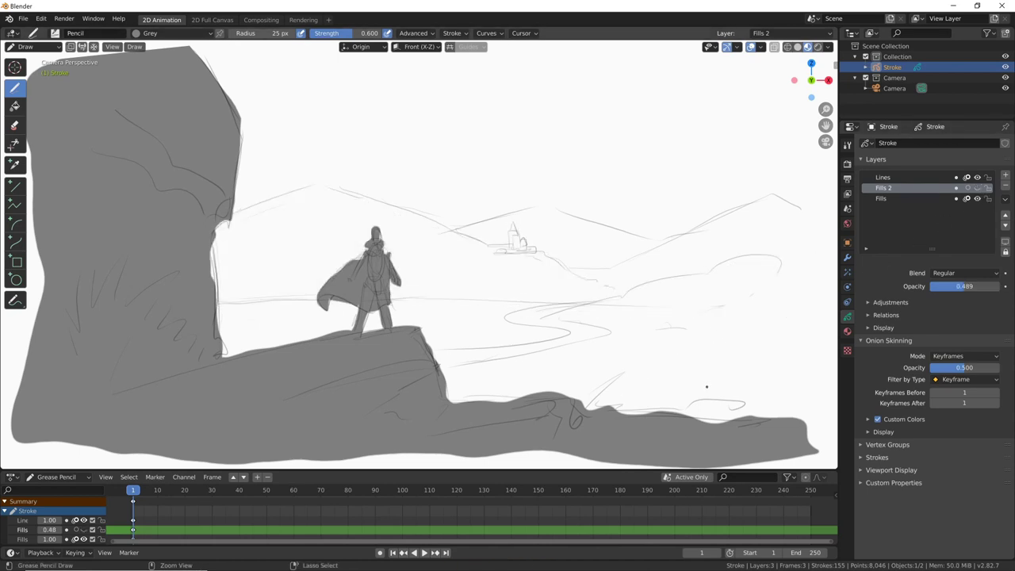
{"action": "key", "text": "ctrl+z"}
{"action": "key", "text": "ctrl+z"}
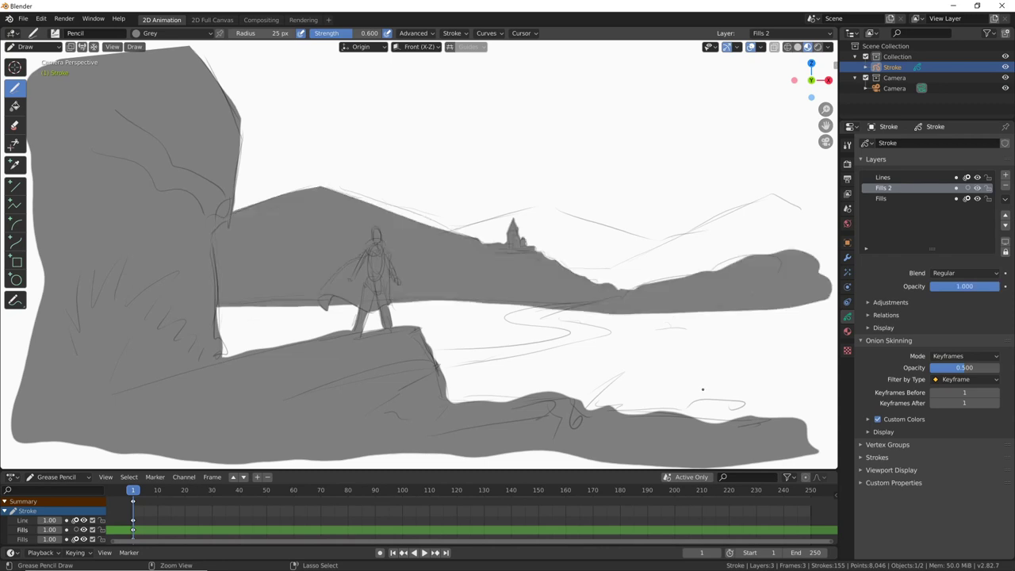
{"action": "key", "text": "ctrl+z"}
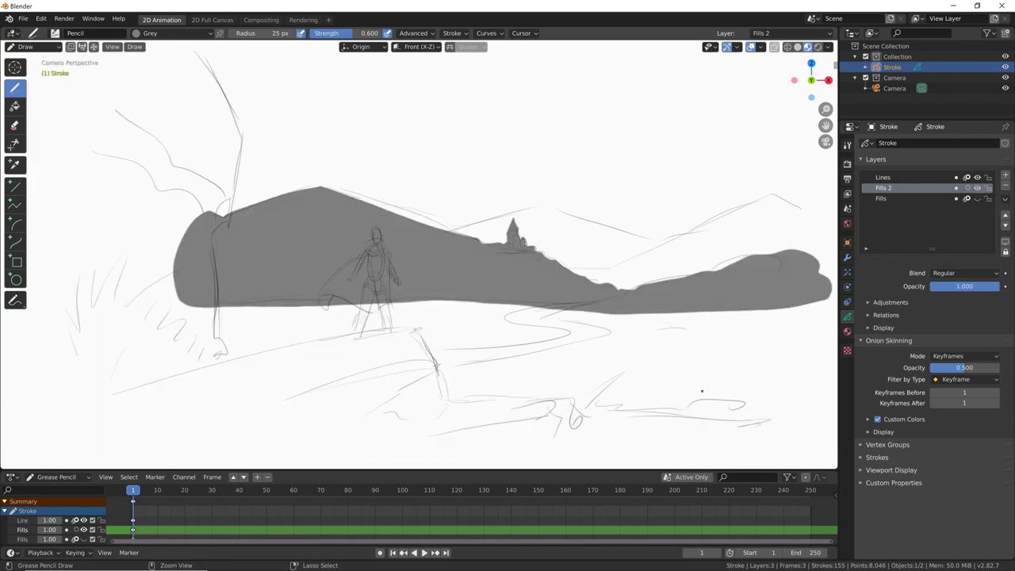
{"action": "key", "text": "ctrl+shift+z"}
{"action": "key", "text": "ctrl+z"}
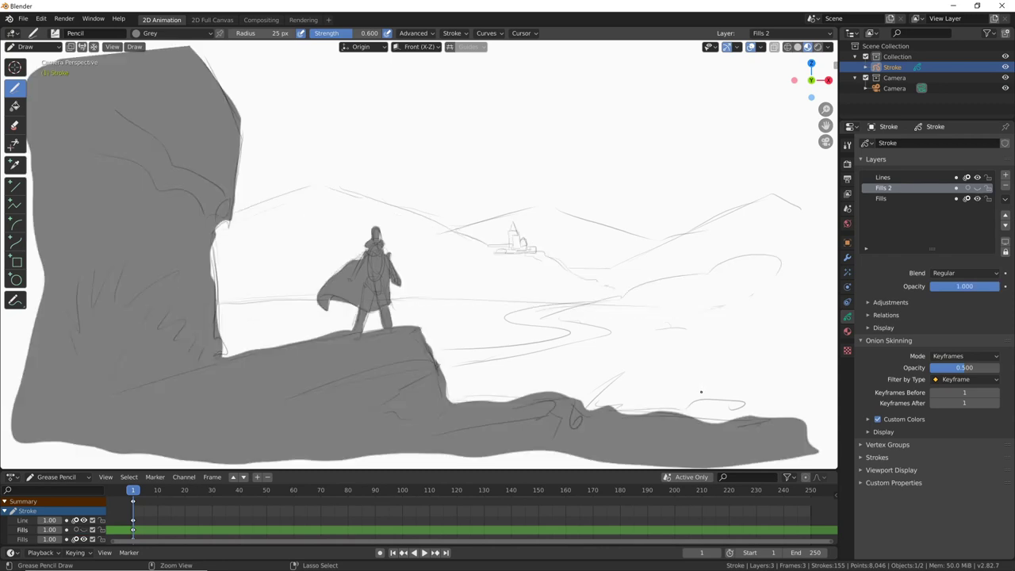
{"action": "key", "text": "ctrl+shift+z"}
{"action": "key", "text": "ctrl+z"}
Step: Set Fills 2 to 0.47 opacity, fill mountains and plain grey, and shade the distant mountain
{"action": "left_click_drag", "start_coordinate": [991, 286], "coordinate": [962, 288]}
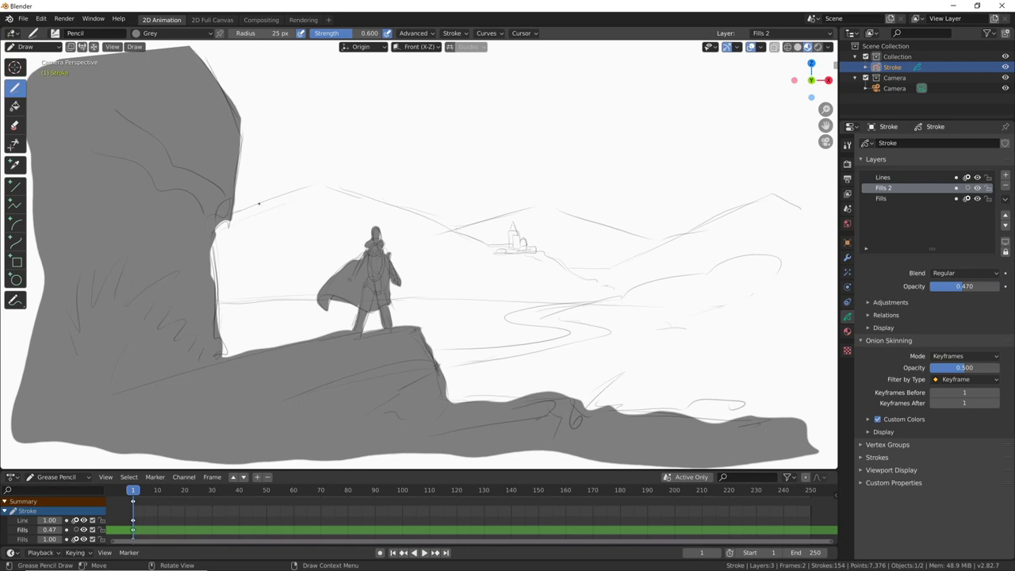
{"action": "mouse_move", "coordinate": [232, 213]}
{"action": "left_mouse_down"}
{"action": "mouse_move", "coordinate": [526, 246]}
{"action": "mouse_move", "coordinate": [608, 283]}
{"action": "mouse_move", "coordinate": [808, 250]}
{"action": "mouse_move", "coordinate": [831, 410]}
{"action": "mouse_move", "coordinate": [444, 401]}
{"action": "mouse_move", "coordinate": [216, 356]}
{"action": "mouse_move", "coordinate": [236, 387]}
{"action": "left_mouse_up"}
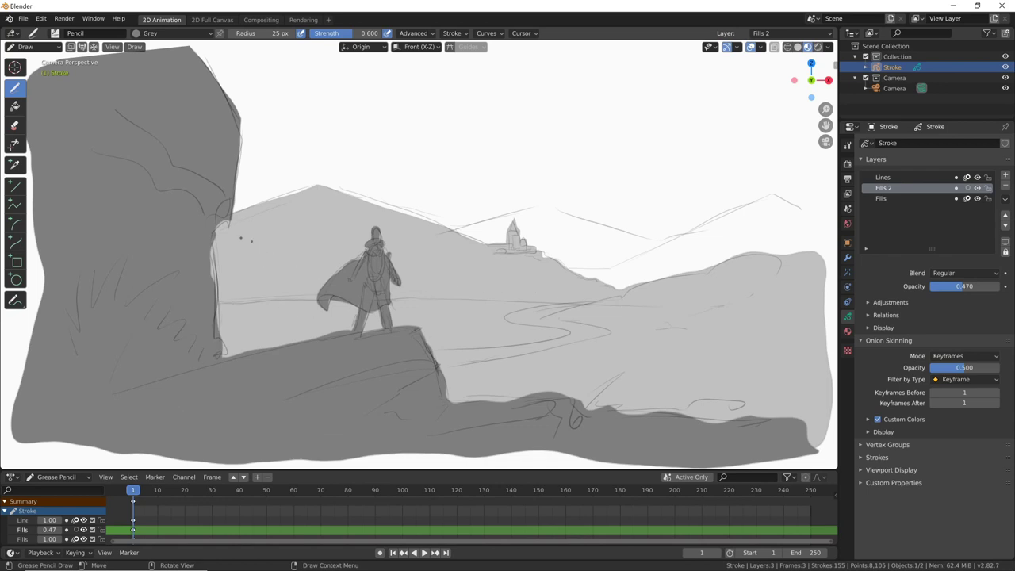
{"action": "mouse_move", "coordinate": [232, 214]}
{"action": "left_mouse_down"}
{"action": "mouse_move", "coordinate": [339, 189]}
{"action": "mouse_move", "coordinate": [425, 227]}
{"action": "left_mouse_up"}
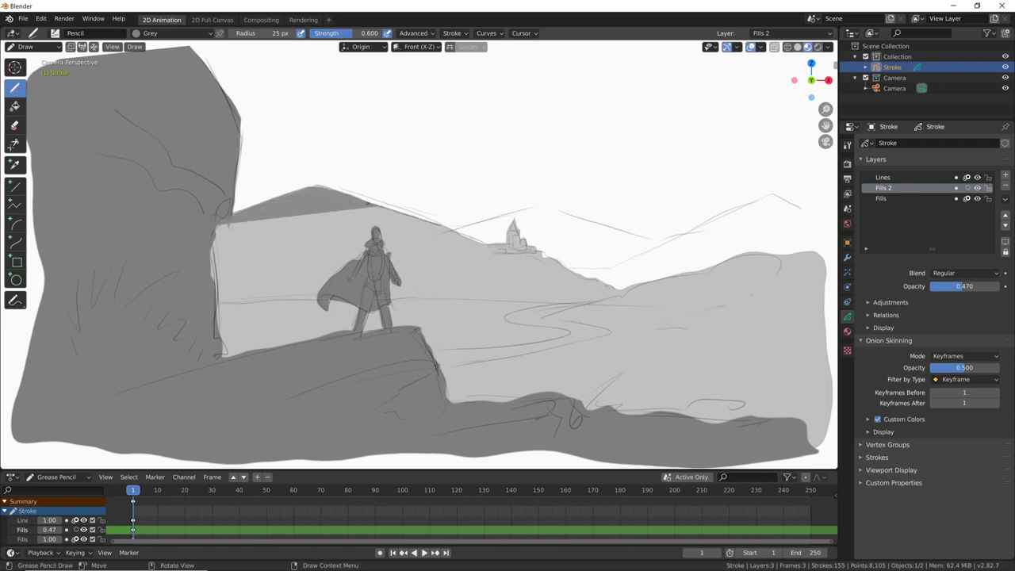
{"action": "mouse_move", "coordinate": [219, 225]}
{"action": "left_mouse_down"}
{"action": "mouse_move", "coordinate": [377, 222]}
{"action": "mouse_move", "coordinate": [226, 233]}
{"action": "mouse_move", "coordinate": [213, 310]}
{"action": "mouse_move", "coordinate": [238, 327]}
{"action": "left_mouse_up"}
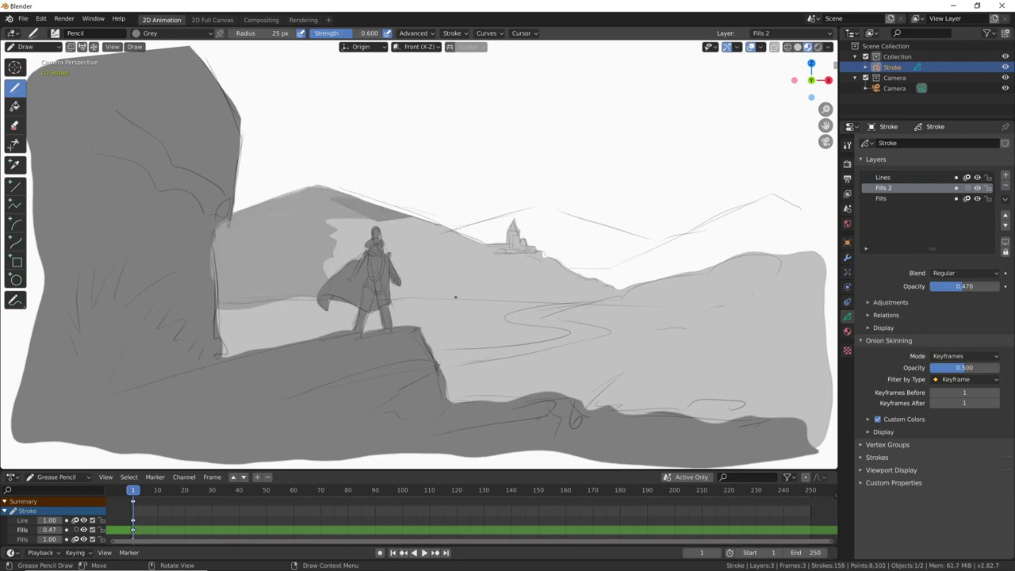
{"action": "key", "text": "ctrl+z"}
Step: Shade the mountain slope, castle hill, hillside and plain, then raise opacity to 0.571
{"action": "mouse_move", "coordinate": [317, 185]}
{"action": "left_mouse_down"}
{"action": "mouse_move", "coordinate": [279, 299]}
{"action": "mouse_move", "coordinate": [277, 203]}
{"action": "left_mouse_up"}
{"action": "left_click_drag", "start_coordinate": [500, 241], "coordinate": [532, 255]}
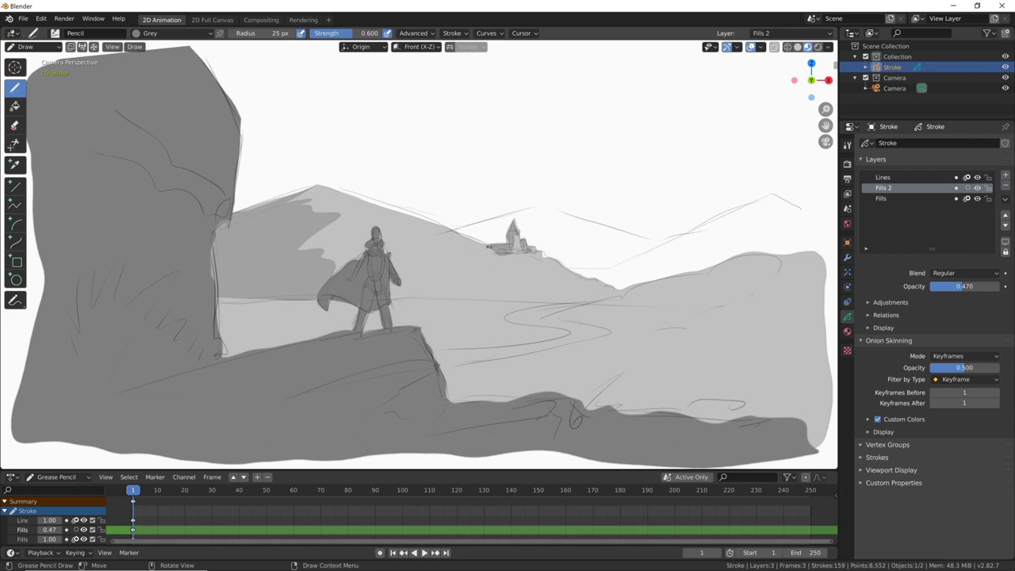
{"action": "left_click_drag", "start_coordinate": [450, 260], "coordinate": [508, 252]}
{"action": "left_click_drag", "start_coordinate": [413, 297], "coordinate": [483, 287]}
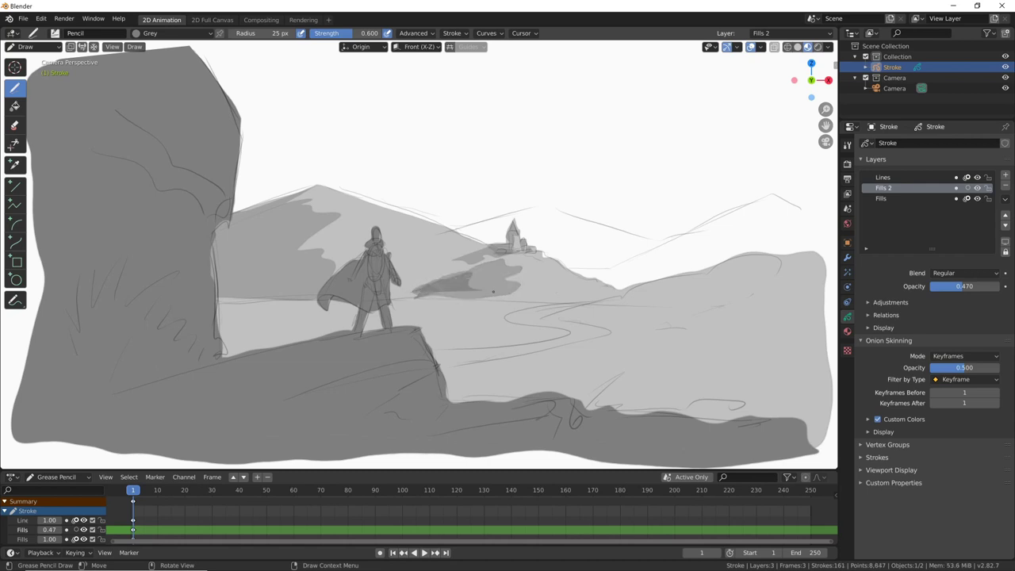
{"action": "left_click_drag", "start_coordinate": [590, 302], "coordinate": [556, 320]}
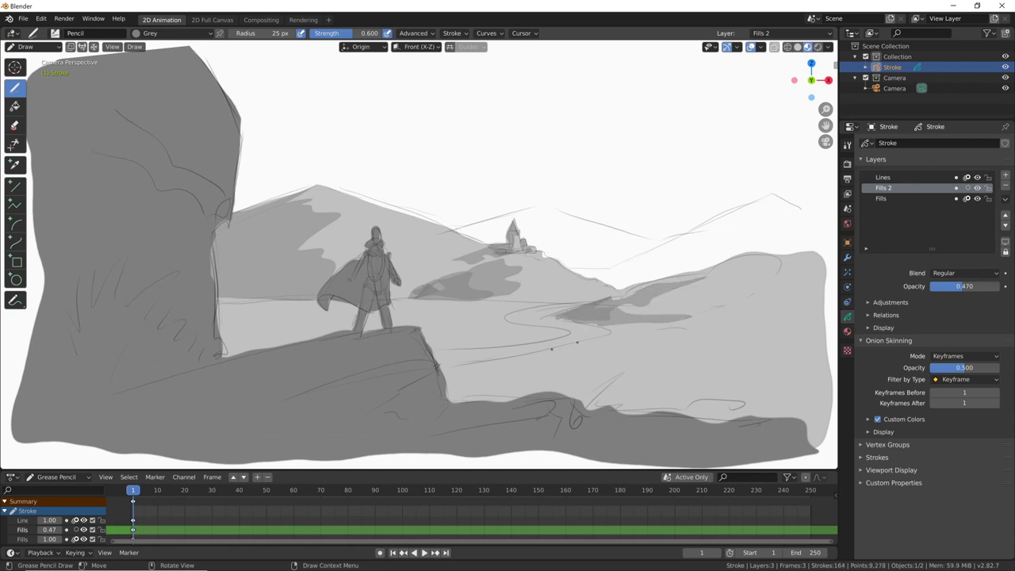
{"action": "left_click_drag", "start_coordinate": [506, 358], "coordinate": [439, 358]}
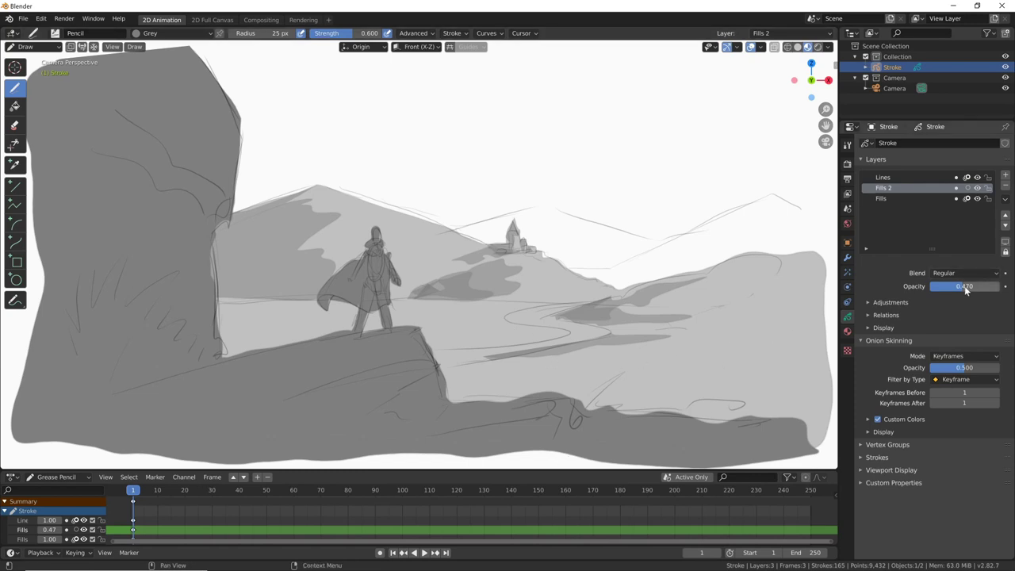
{"action": "mouse_move", "coordinate": [964, 286]}
{"action": "left_mouse_down"}
{"action": "mouse_move", "coordinate": [1005, 288]}
{"action": "mouse_move", "coordinate": [940, 289]}
{"action": "mouse_move", "coordinate": [972, 292]}
{"action": "left_mouse_up"}
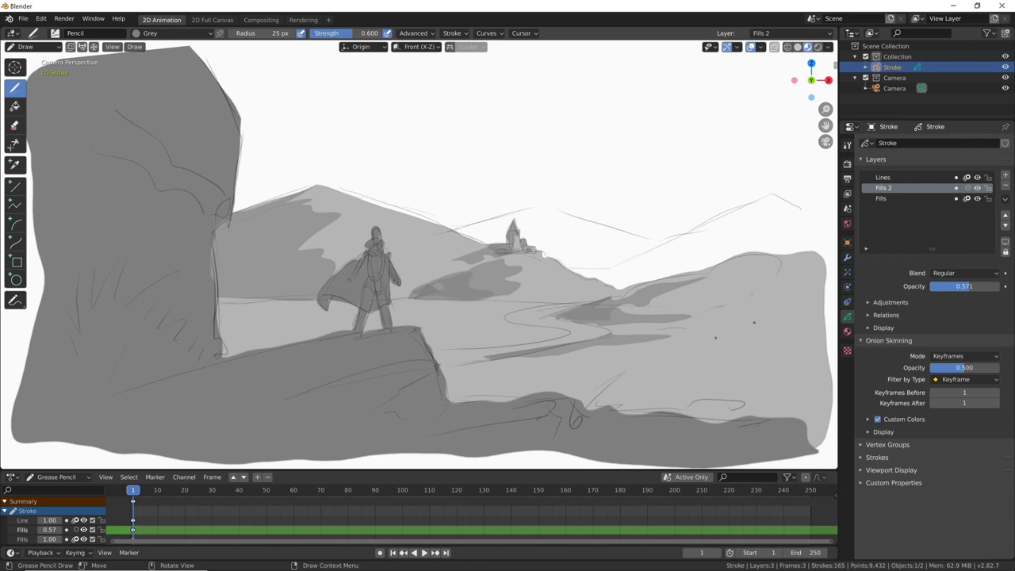
Step: Add a fourth layer, move it down twice to the bottom, and name it 'cielo'
{"action": "left_click", "coordinate": [1006, 176]}
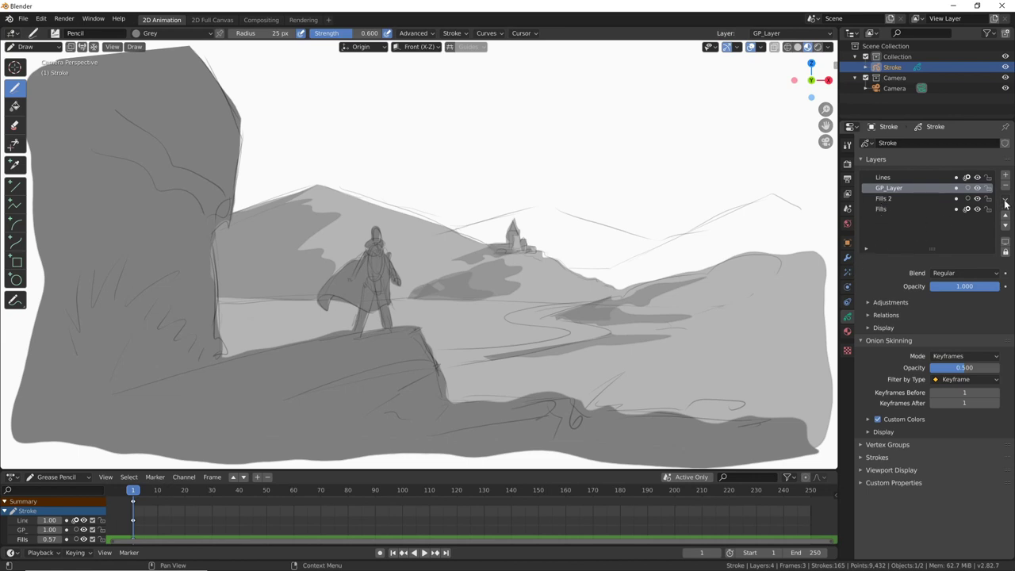
{"action": "left_click", "coordinate": [1005, 226]}
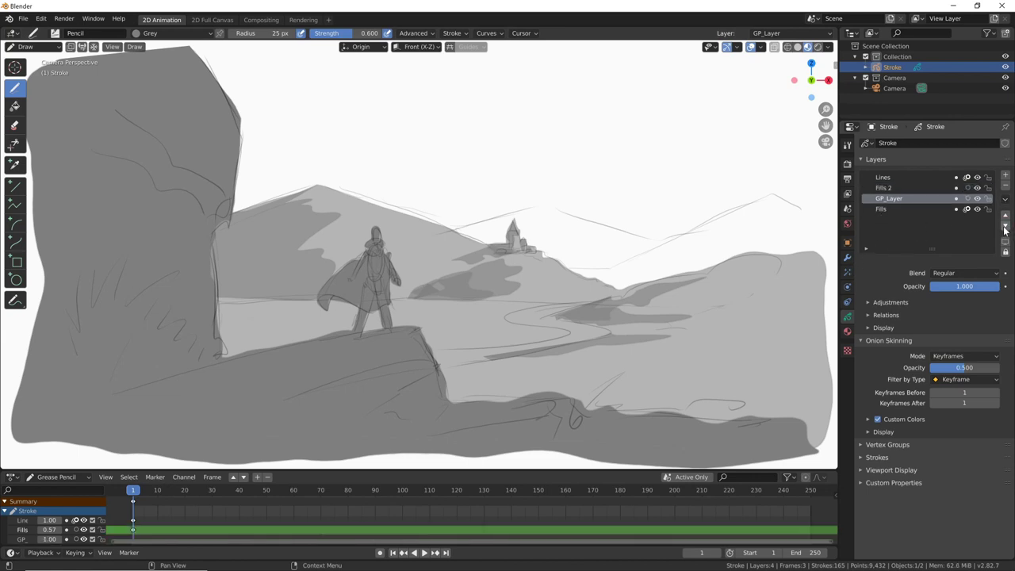
{"action": "left_click", "coordinate": [1005, 226]}
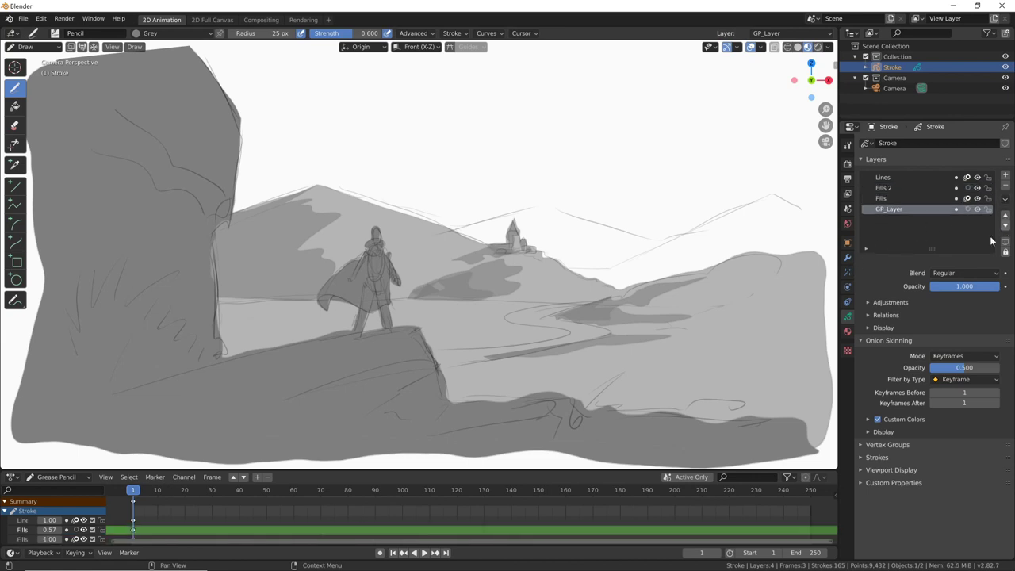
{"action": "double_click", "coordinate": [898, 210]}
{"action": "type", "text": "cield"}
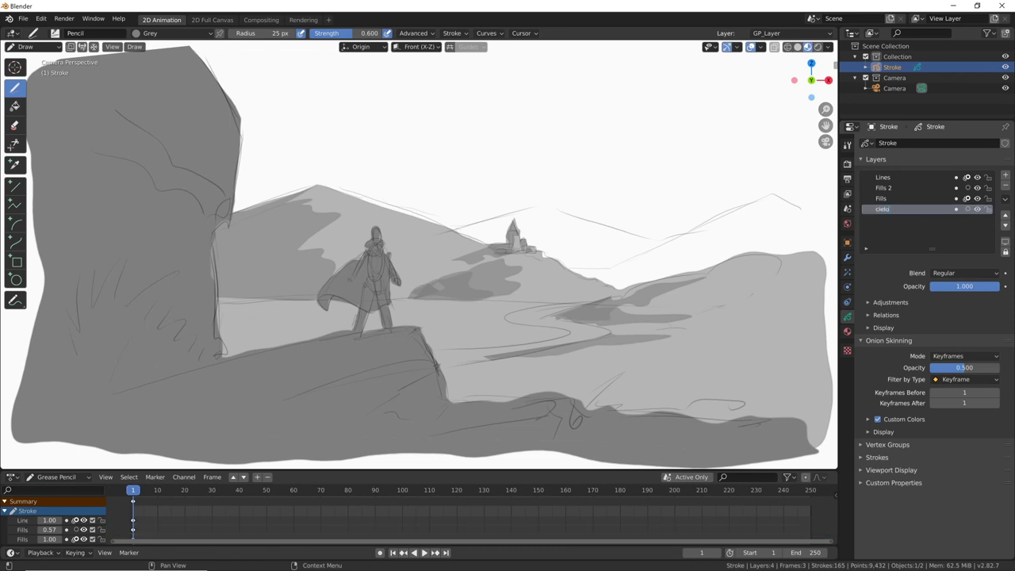
{"action": "key", "text": "Return"}
Step: Add a material slot with a single-user copy of Grey and rename it 'Cielo'
{"action": "left_click", "coordinate": [847, 331]}
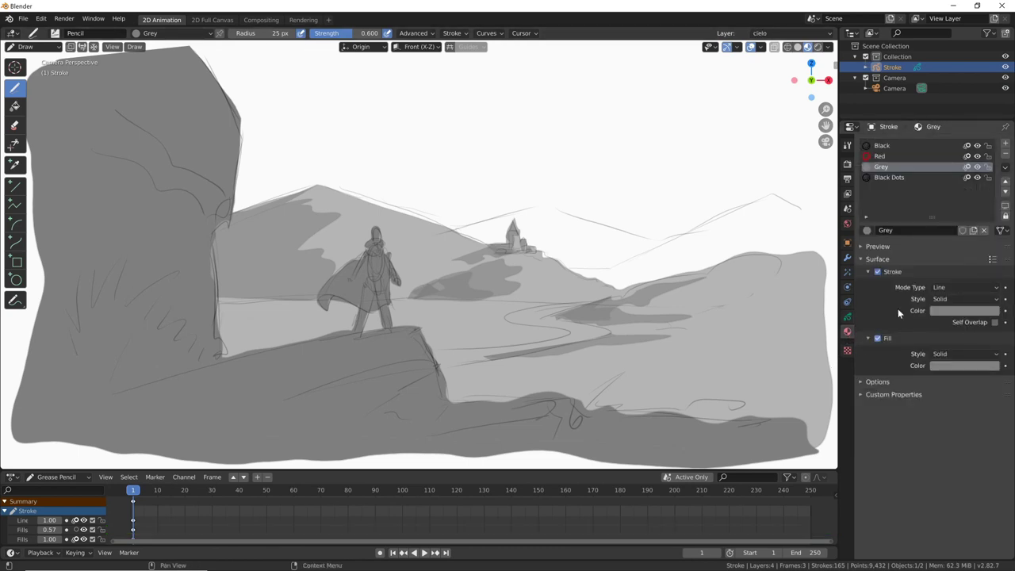
{"action": "left_click", "coordinate": [1005, 143]}
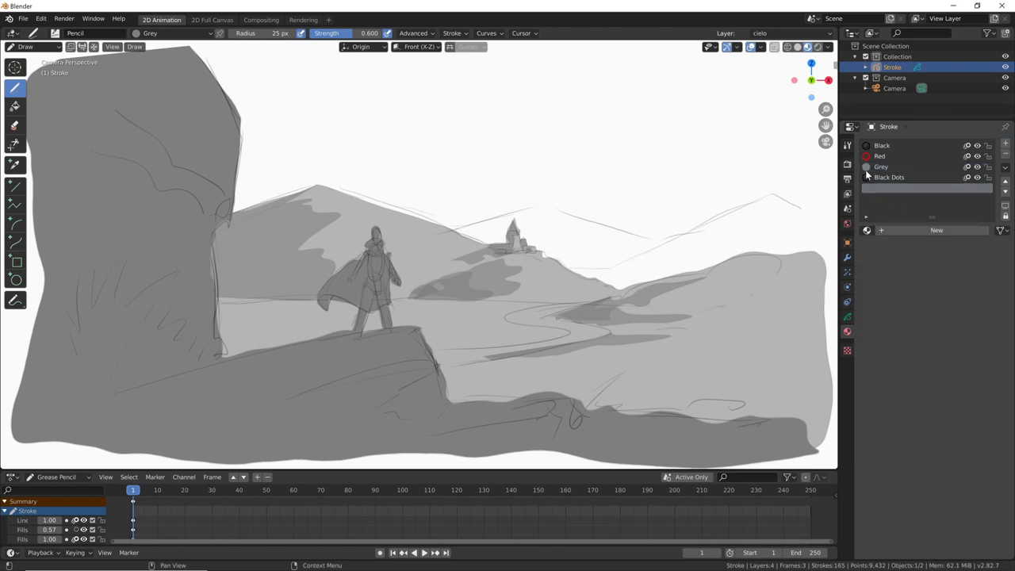
{"action": "left_click", "coordinate": [866, 230]}
{"action": "left_click", "coordinate": [882, 266]}
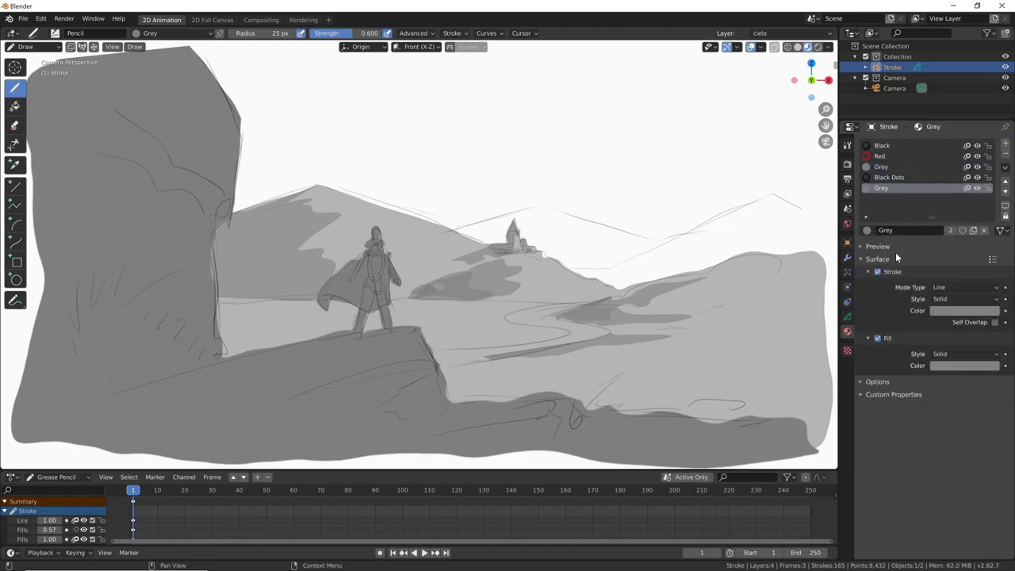
{"action": "left_click", "coordinate": [950, 230]}
{"action": "double_click", "coordinate": [895, 230]}
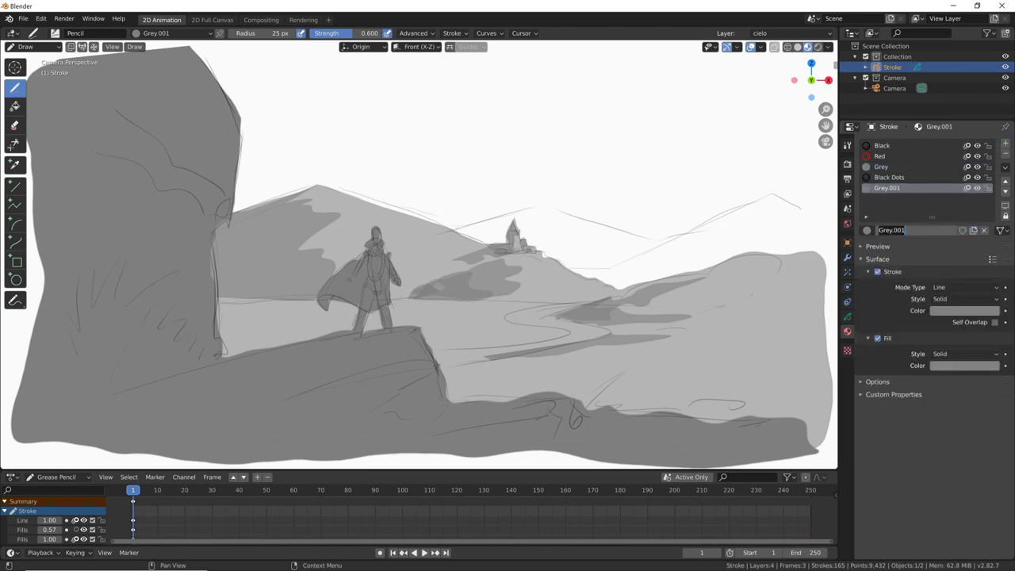
{"action": "type", "text": "Cl"}
{"action": "key", "text": "Return"}
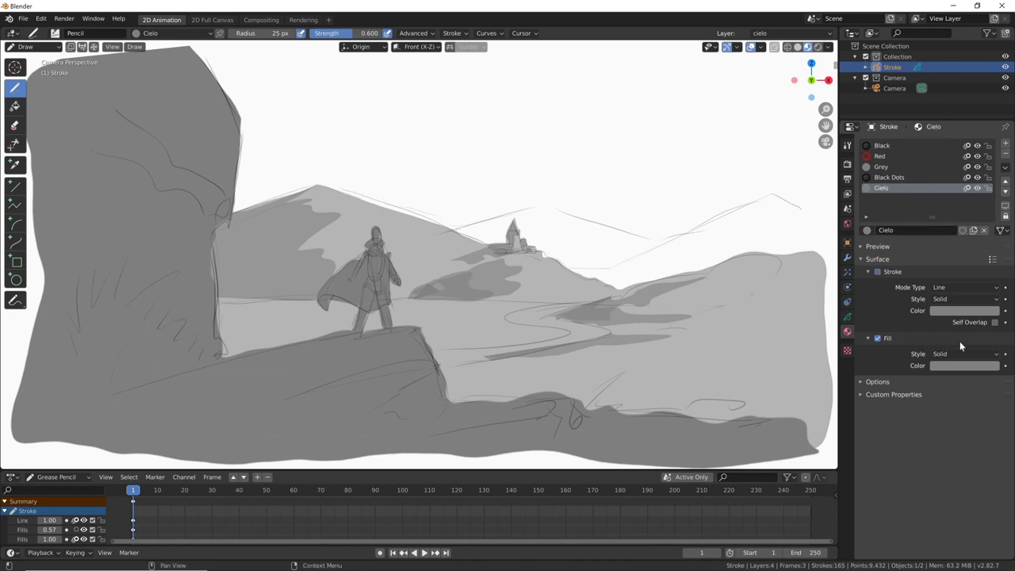
Step: Set Cielo's fill style to Gradient, running from bright blue to an opaque light blue
{"action": "left_click", "coordinate": [962, 354]}
{"action": "left_click", "coordinate": [959, 366]}
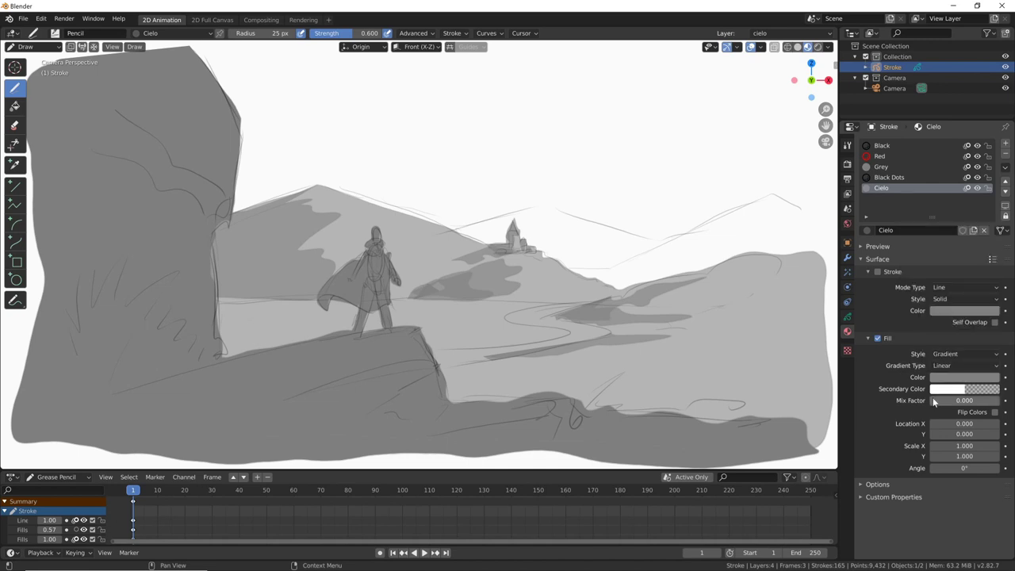
{"action": "left_click", "coordinate": [963, 378]}
{"action": "left_click", "coordinate": [977, 254]}
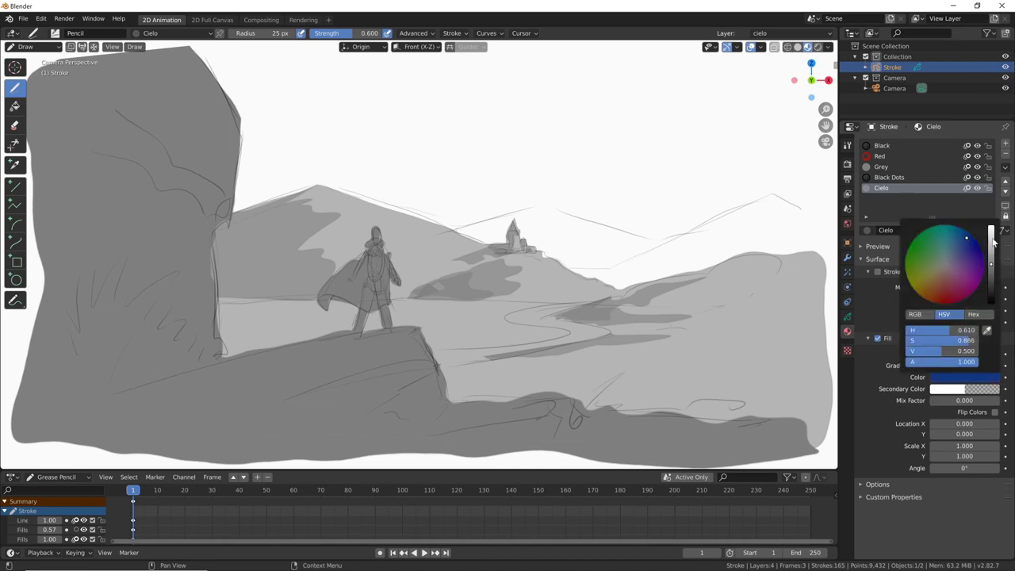
{"action": "left_click_drag", "start_coordinate": [991, 264], "coordinate": [991, 230]}
{"action": "left_click", "coordinate": [963, 390]}
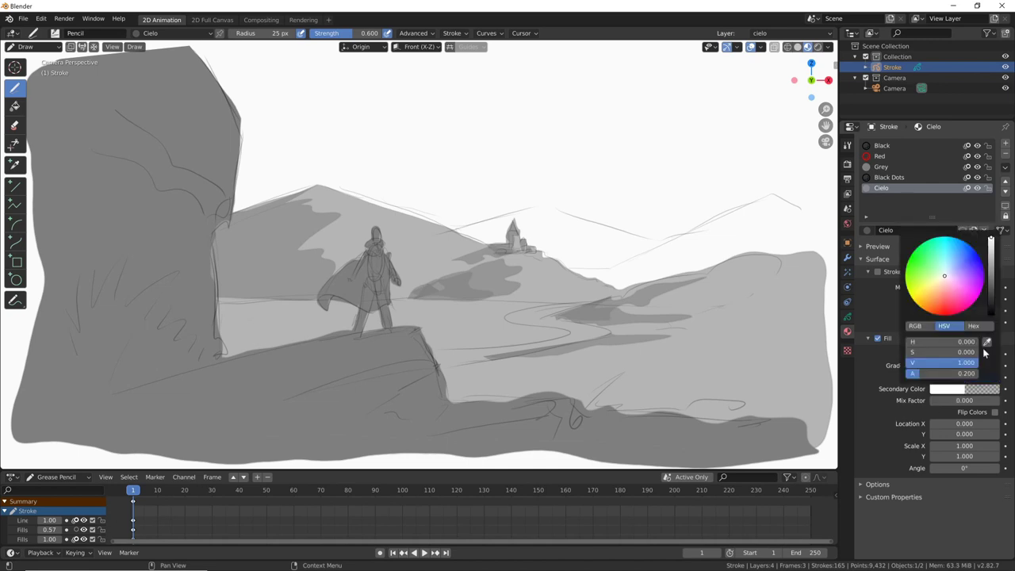
{"action": "left_click", "coordinate": [991, 272]}
{"action": "left_click_drag", "start_coordinate": [944, 372], "coordinate": [996, 369]}
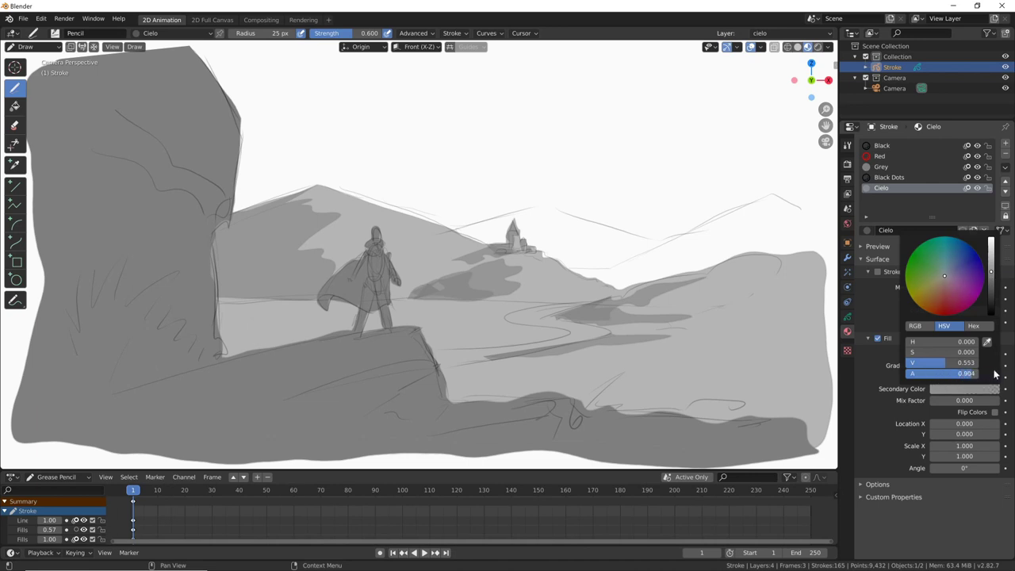
{"action": "left_click", "coordinate": [962, 259]}
{"action": "left_click_drag", "start_coordinate": [990, 271], "coordinate": [992, 251]}
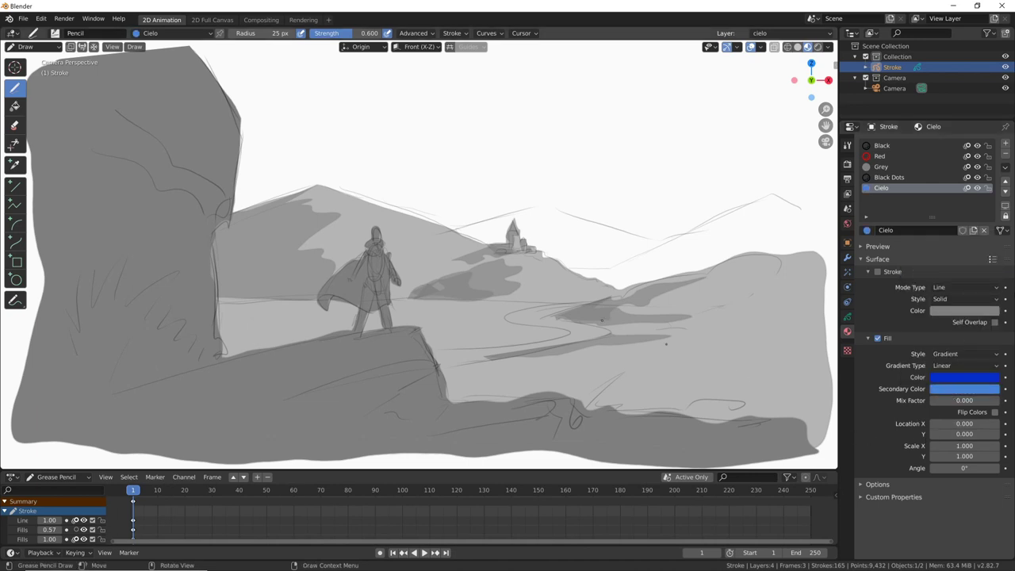
Step: Draw a blue Cielo box rectangle over the upper part of the canvas as sky
{"action": "left_click", "coordinate": [15, 265]}
{"action": "mouse_move", "coordinate": [128, 300]}
{"action": "left_mouse_down"}
{"action": "mouse_move", "coordinate": [783, 102]}
{"action": "mouse_move", "coordinate": [826, 47]}
{"action": "left_mouse_up"}
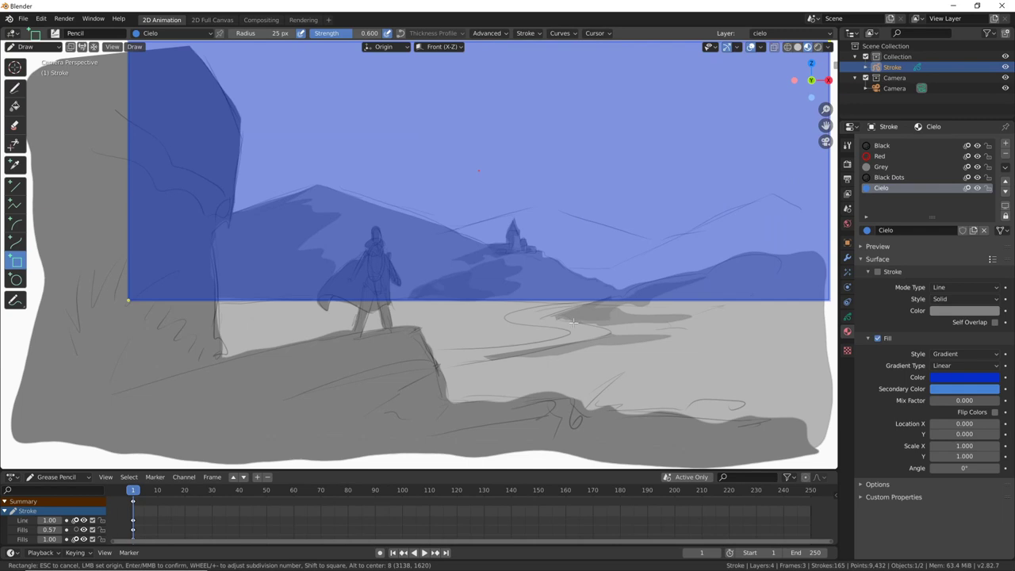
{"action": "key", "text": "Return"}
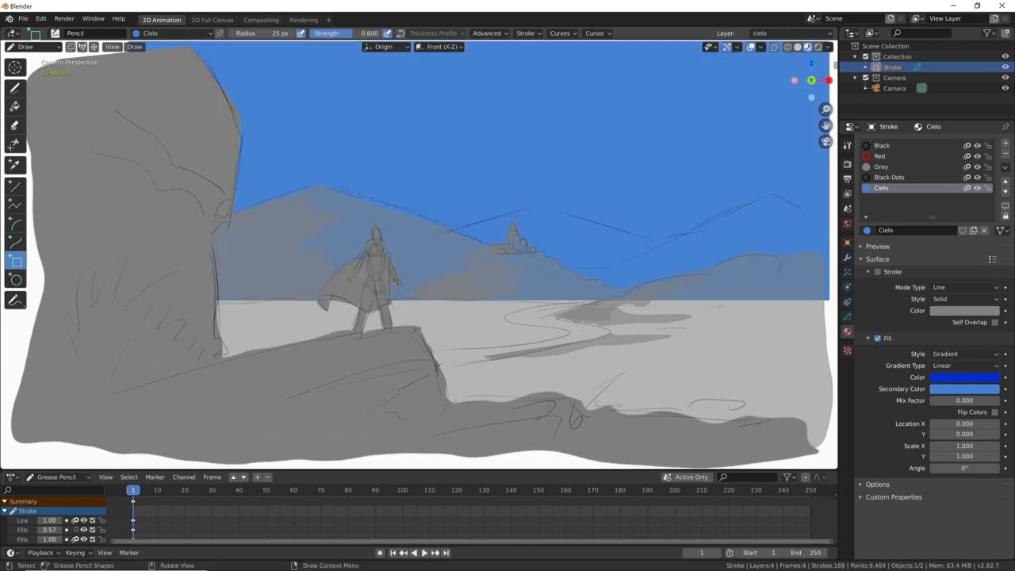
Step: Hide the Fills 2 layer in the layer list
{"action": "left_click", "coordinate": [847, 317]}
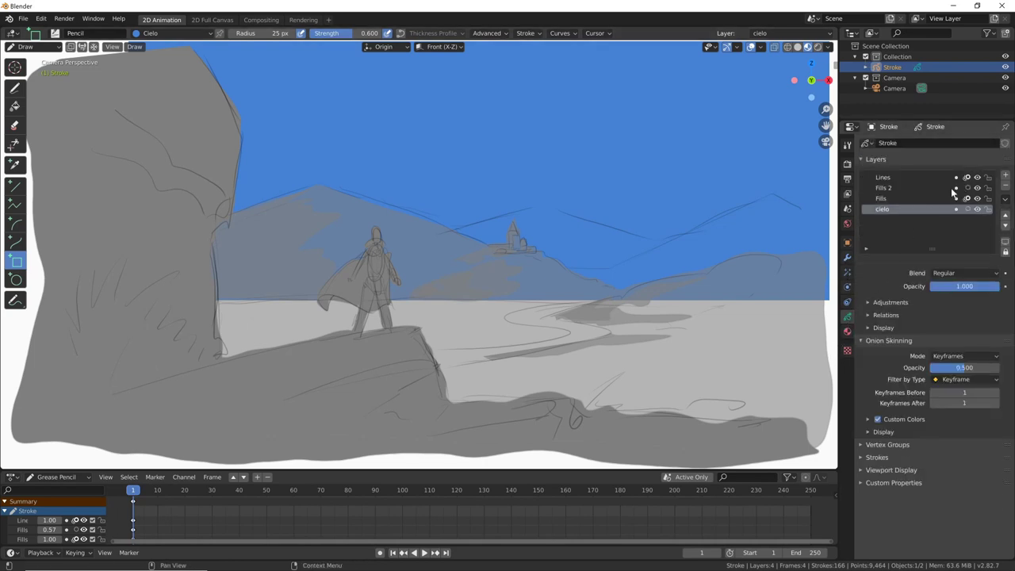
{"action": "left_click", "coordinate": [976, 188]}
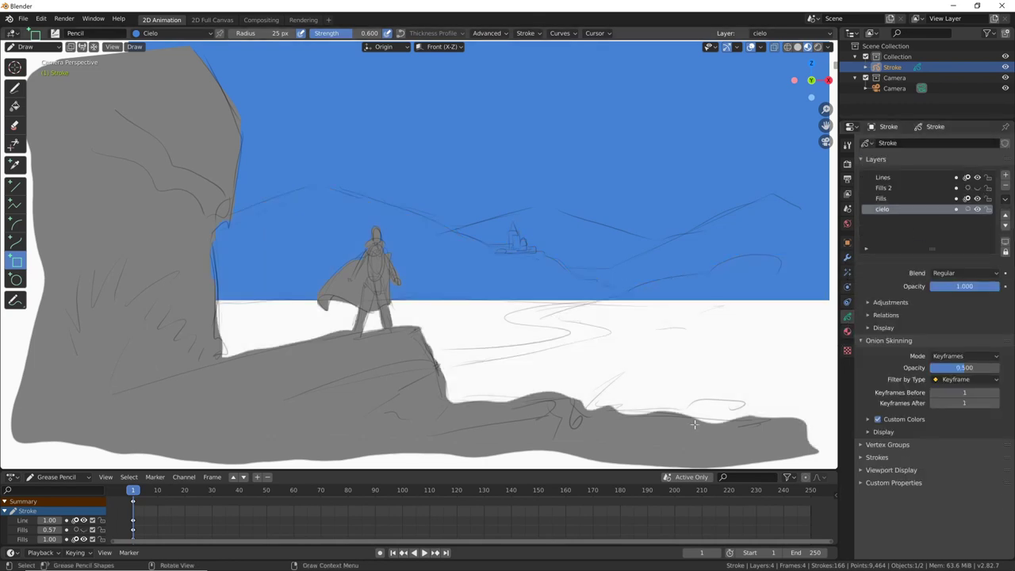
{"action": "left_click", "coordinate": [846, 332]}
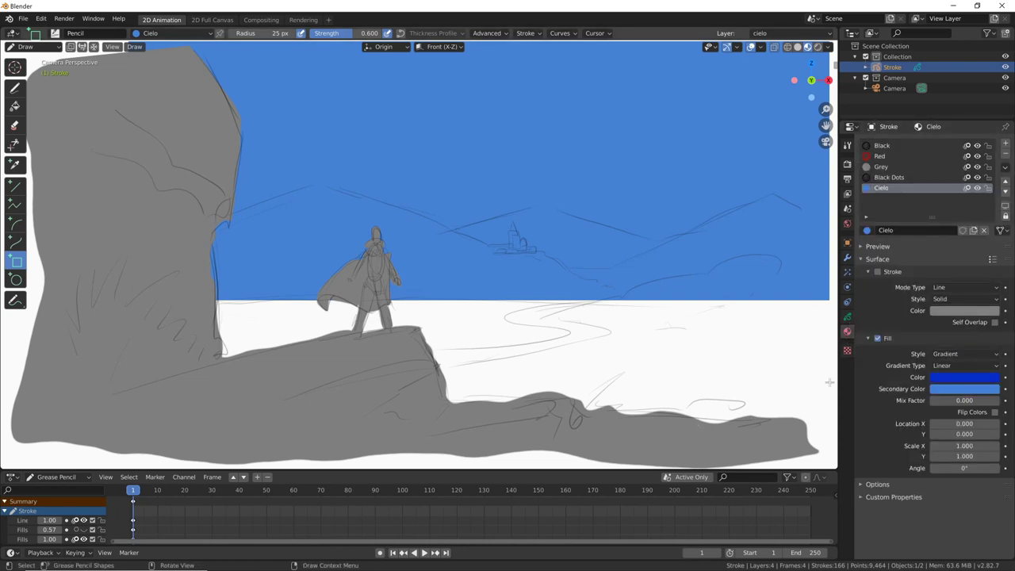
Step: Set the Cielo gradient mix factor to 0.500, rotate it to 90° and flip its colours
{"action": "left_click", "coordinate": [966, 378]}
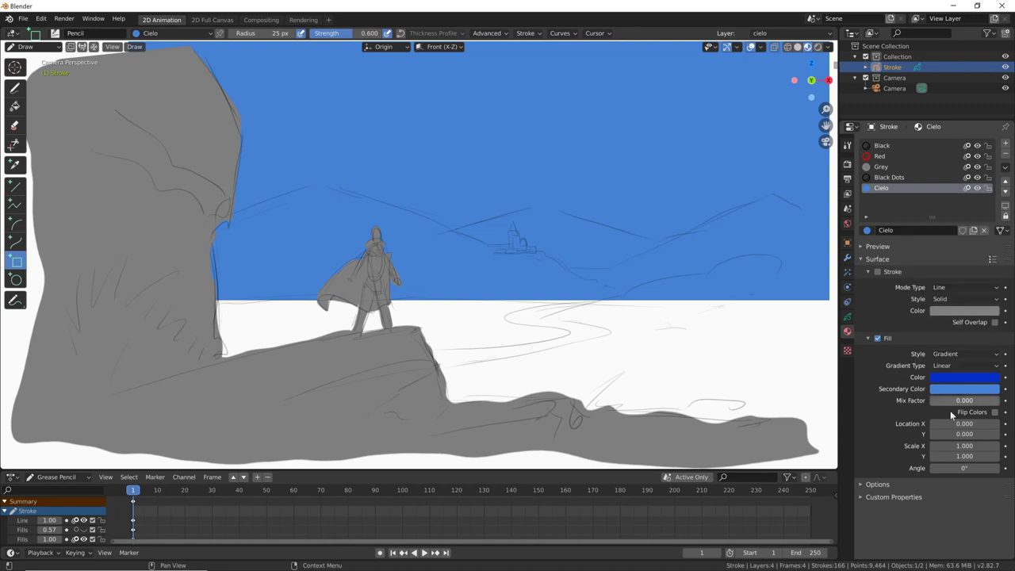
{"action": "left_click", "coordinate": [963, 401]}
{"action": "type", "text": "0.500"}
{"action": "key", "text": "Return"}
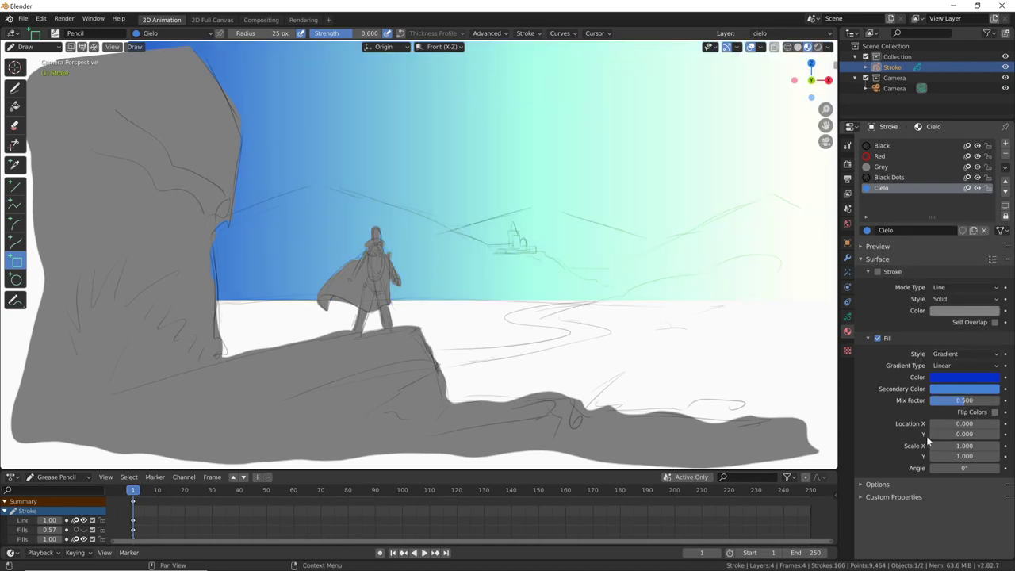
{"action": "left_click", "coordinate": [963, 468]}
{"action": "type", "text": "90"}
{"action": "key", "text": "Return"}
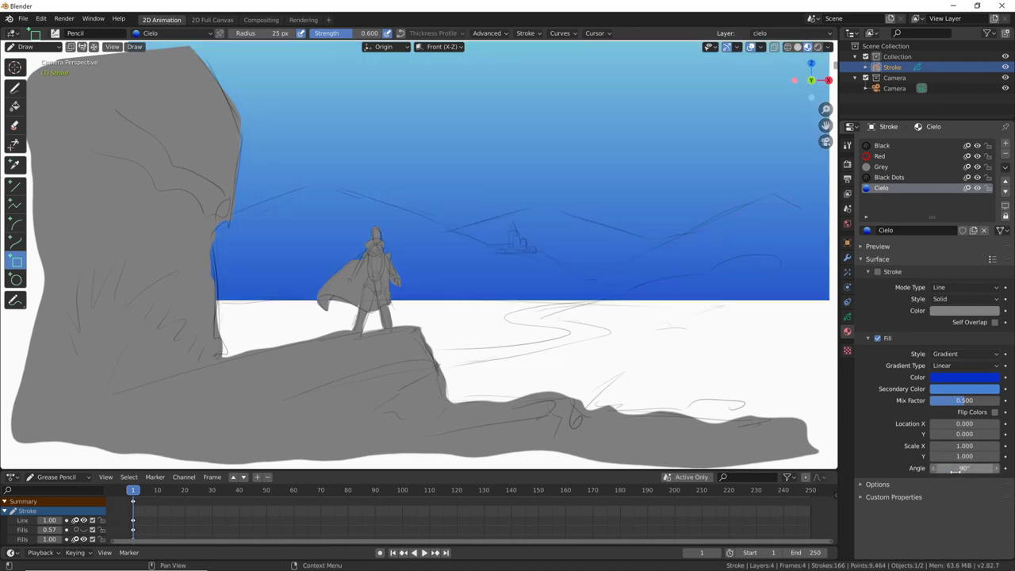
{"action": "left_click", "coordinate": [994, 412]}
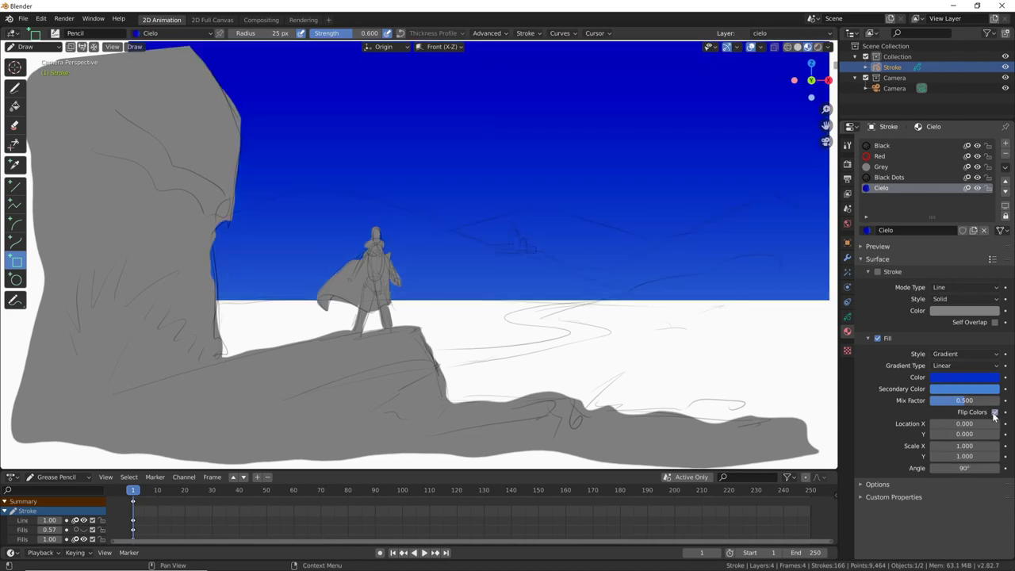
Step: Lighten the sky's main blue and raise the gradient mix factor
{"action": "left_click", "coordinate": [963, 378]}
{"action": "mouse_move", "coordinate": [976, 243]}
{"action": "left_mouse_down"}
{"action": "mouse_move", "coordinate": [965, 241]}
{"action": "mouse_move", "coordinate": [968, 261]}
{"action": "mouse_move", "coordinate": [955, 258]}
{"action": "mouse_move", "coordinate": [990, 241]}
{"action": "mouse_move", "coordinate": [955, 266]}
{"action": "left_mouse_up"}
{"action": "left_click", "coordinate": [971, 386]}
{"action": "mouse_move", "coordinate": [964, 400]}
{"action": "left_mouse_down"}
{"action": "mouse_move", "coordinate": [997, 403]}
{"action": "mouse_move", "coordinate": [979, 402]}
{"action": "mouse_move", "coordinate": [964, 434]}
{"action": "mouse_move", "coordinate": [974, 403]}
{"action": "mouse_move", "coordinate": [952, 398]}
{"action": "left_mouse_up"}
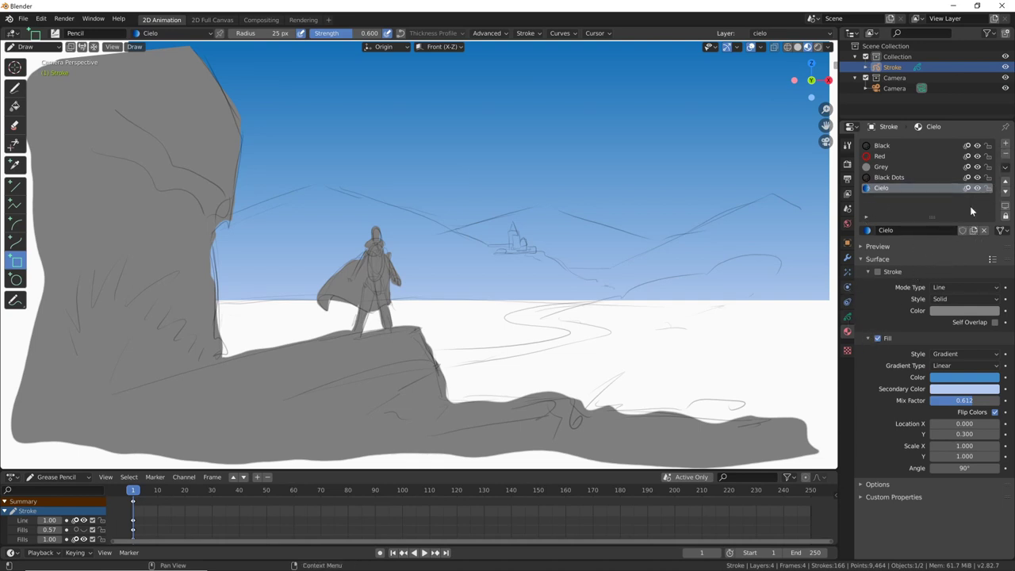
Step: Add a material slot with a single-user copy of Cielo named Nuvole
{"action": "left_click", "coordinate": [1005, 142]}
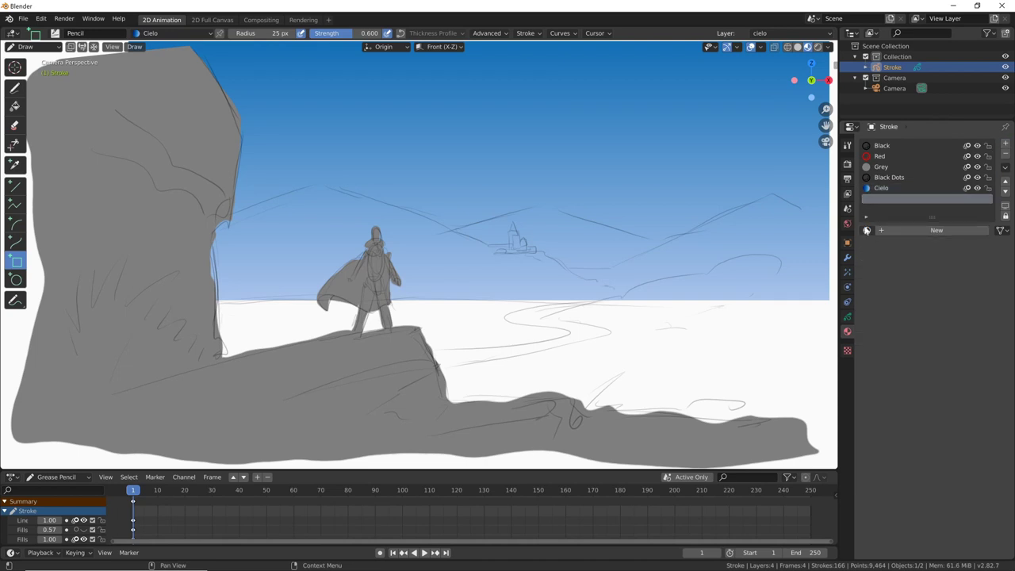
{"action": "left_click", "coordinate": [867, 230]}
{"action": "left_click", "coordinate": [890, 267]}
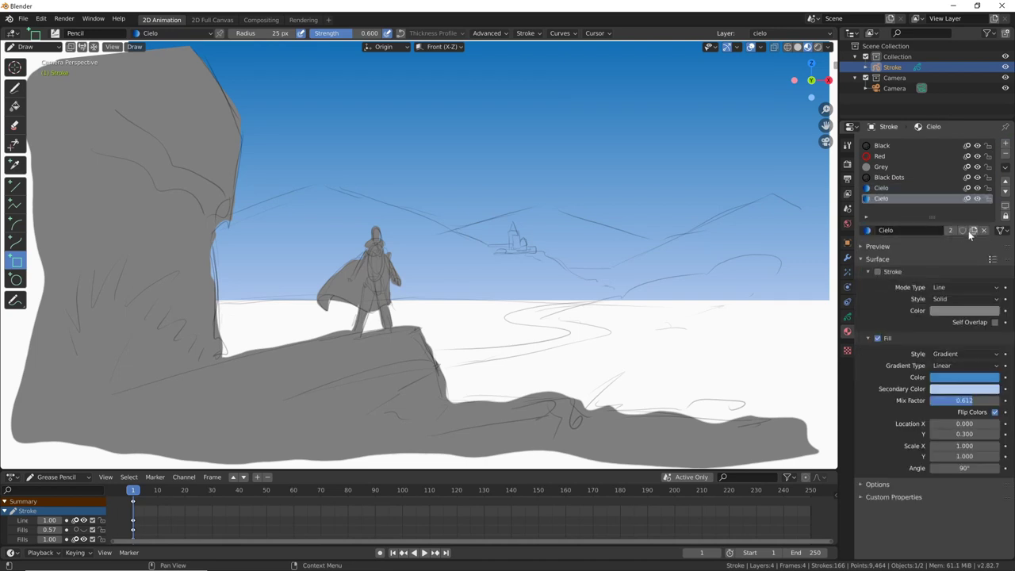
{"action": "left_click", "coordinate": [971, 230]}
{"action": "left_click", "coordinate": [900, 230]}
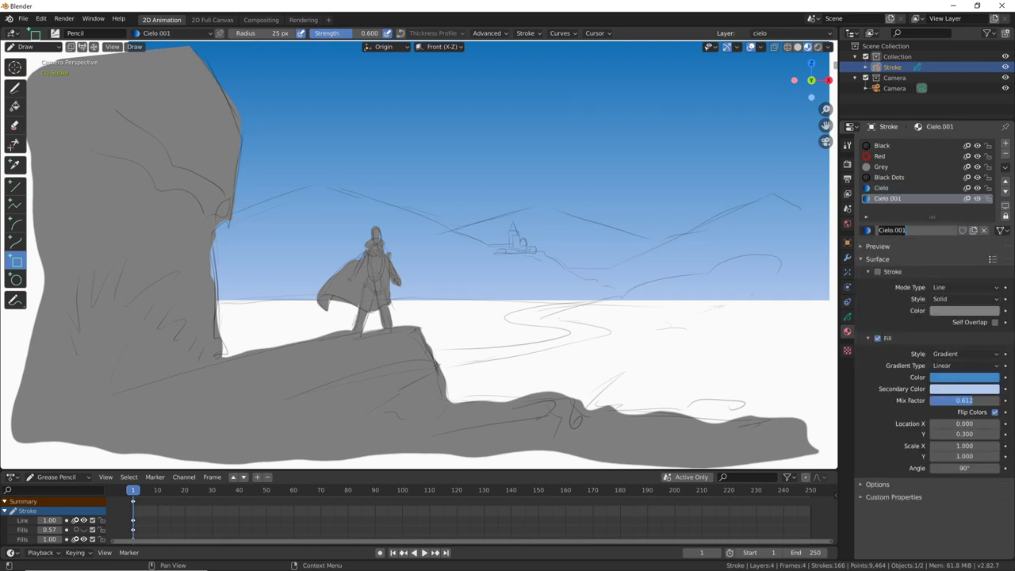
{"action": "type", "text": "Niu"}
{"action": "key", "text": "Return"}
Step: Brighten Nuvole's fill colour and desaturate its secondary colour
{"action": "left_click", "coordinate": [959, 378]}
{"action": "left_click", "coordinate": [991, 231]}
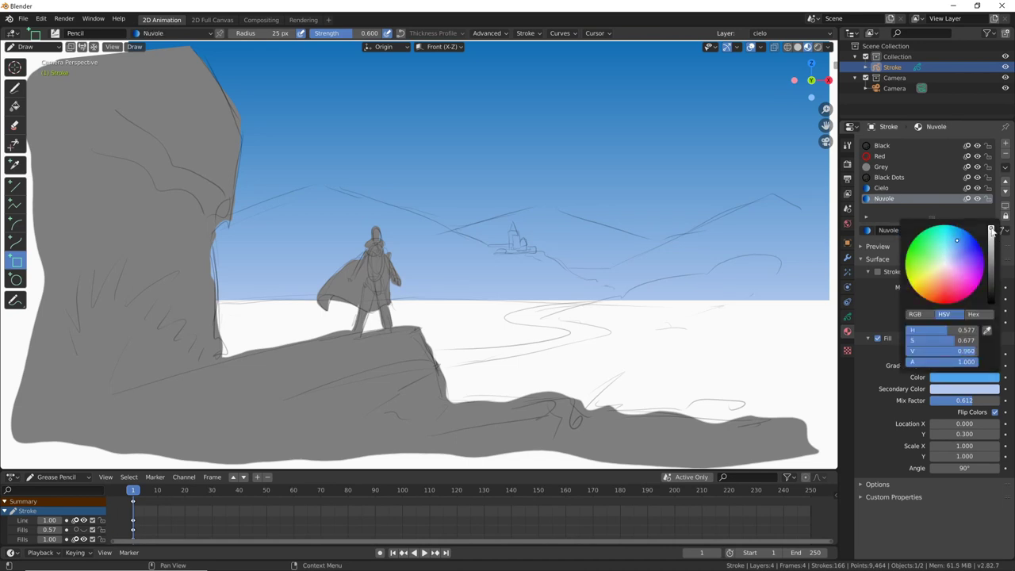
{"action": "left_click", "coordinate": [969, 389]}
{"action": "left_click", "coordinate": [991, 240]}
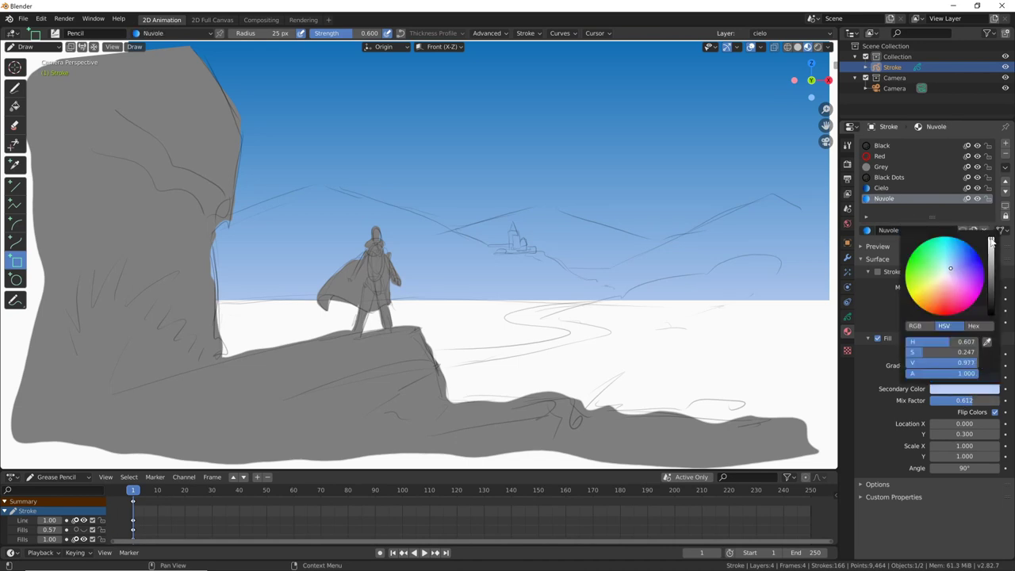
Step: Make Nuvole's main colour light pink and its secondary colour nearly white
{"action": "left_click", "coordinate": [949, 274]}
{"action": "left_click_drag", "start_coordinate": [949, 273], "coordinate": [954, 271]}
{"action": "left_click", "coordinate": [991, 242]}
{"action": "left_click", "coordinate": [971, 381]}
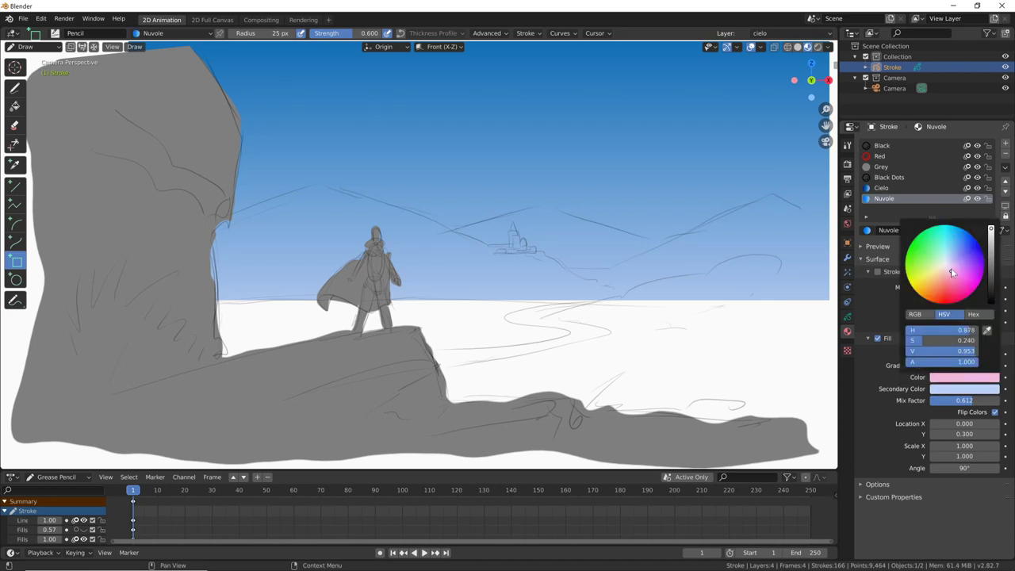
{"action": "left_click", "coordinate": [964, 388]}
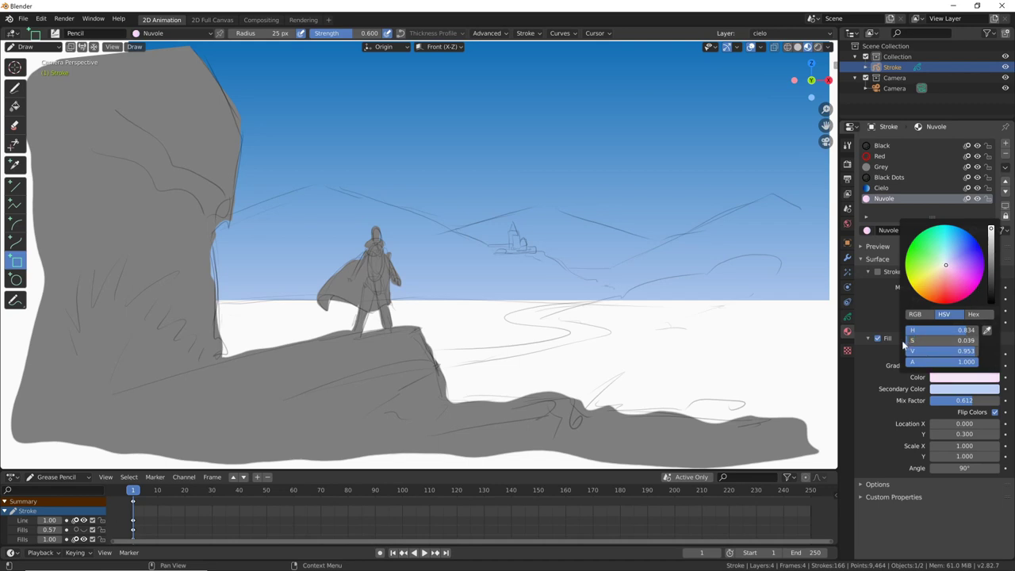
{"action": "left_click", "coordinate": [969, 389]}
{"action": "left_click_drag", "start_coordinate": [991, 241], "coordinate": [991, 239]}
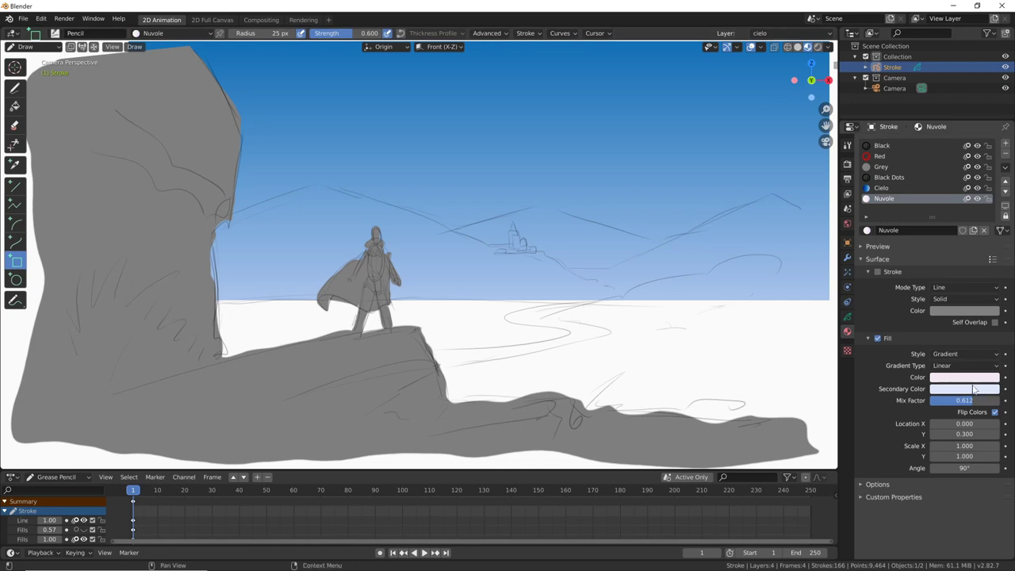
{"action": "left_click", "coordinate": [14, 87]}
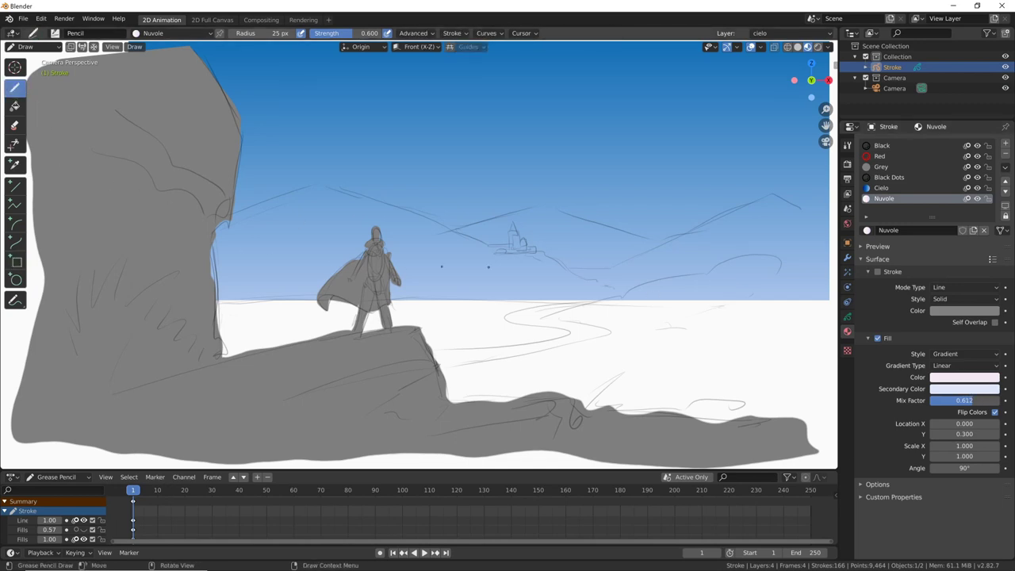
{"action": "left_click", "coordinate": [846, 318]}
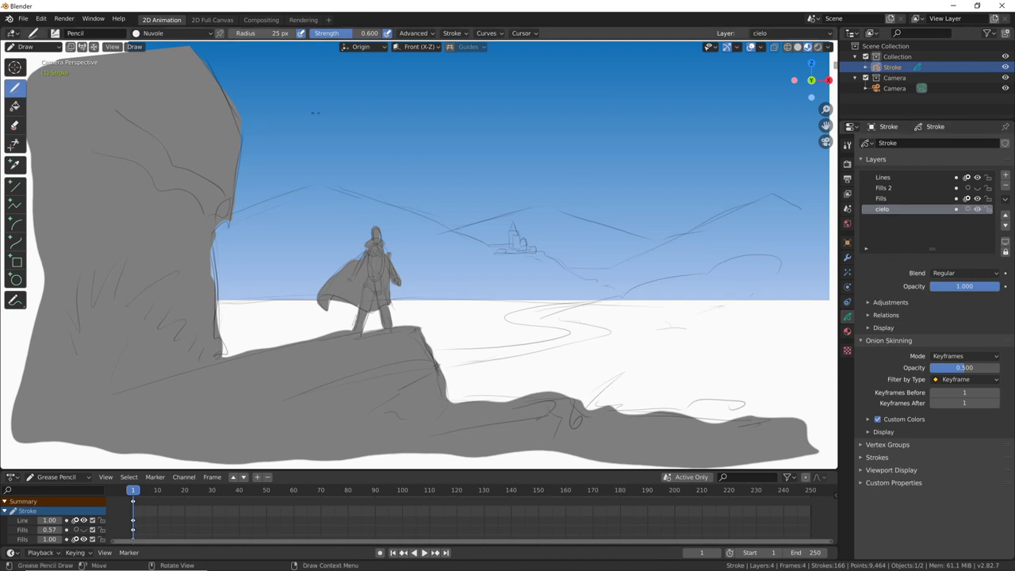
Step: Paint Nuvole cloud strokes: a band at upper left, streaks, and a puffy cloud at right
{"action": "left_click_drag", "start_coordinate": [316, 112], "coordinate": [238, 147]}
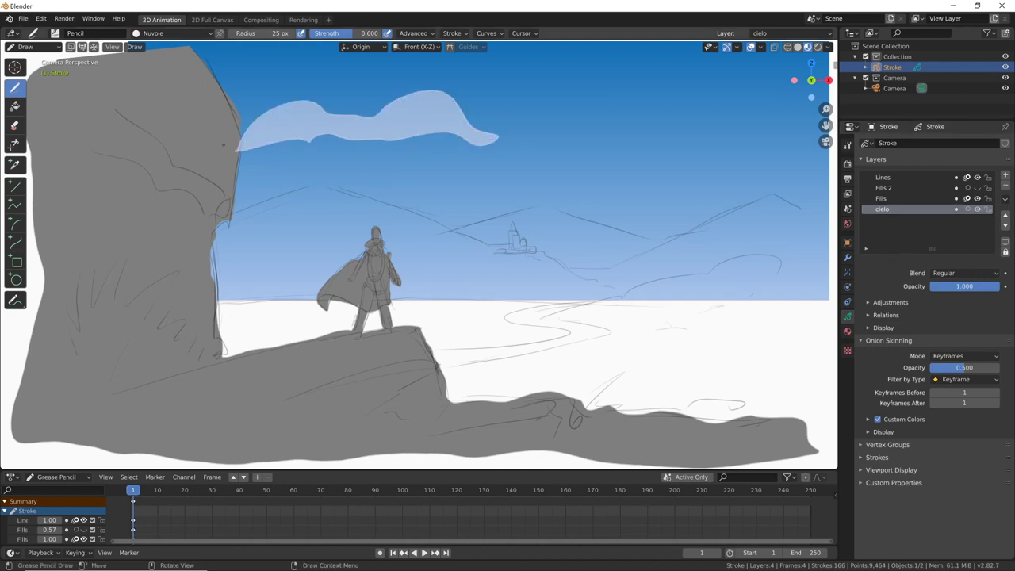
{"action": "left_click_drag", "start_coordinate": [407, 149], "coordinate": [413, 147]}
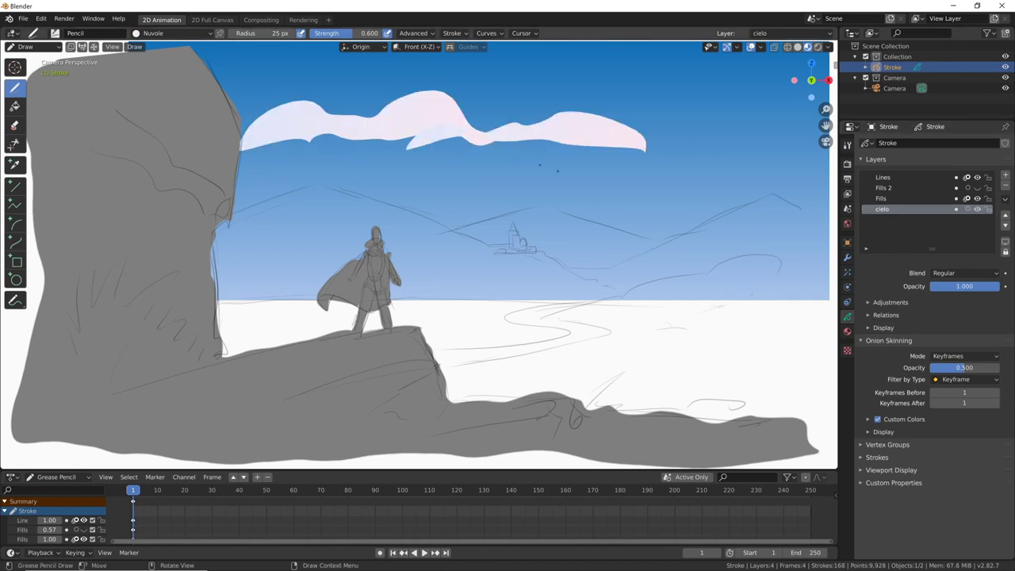
{"action": "mouse_move", "coordinate": [557, 170]}
{"action": "left_mouse_down"}
{"action": "mouse_move", "coordinate": [721, 171]}
{"action": "mouse_move", "coordinate": [759, 144]}
{"action": "mouse_move", "coordinate": [658, 199]}
{"action": "left_mouse_up"}
{"action": "mouse_move", "coordinate": [590, 216]}
{"action": "left_mouse_down"}
{"action": "mouse_move", "coordinate": [713, 206]}
{"action": "mouse_move", "coordinate": [552, 225]}
{"action": "left_mouse_up"}
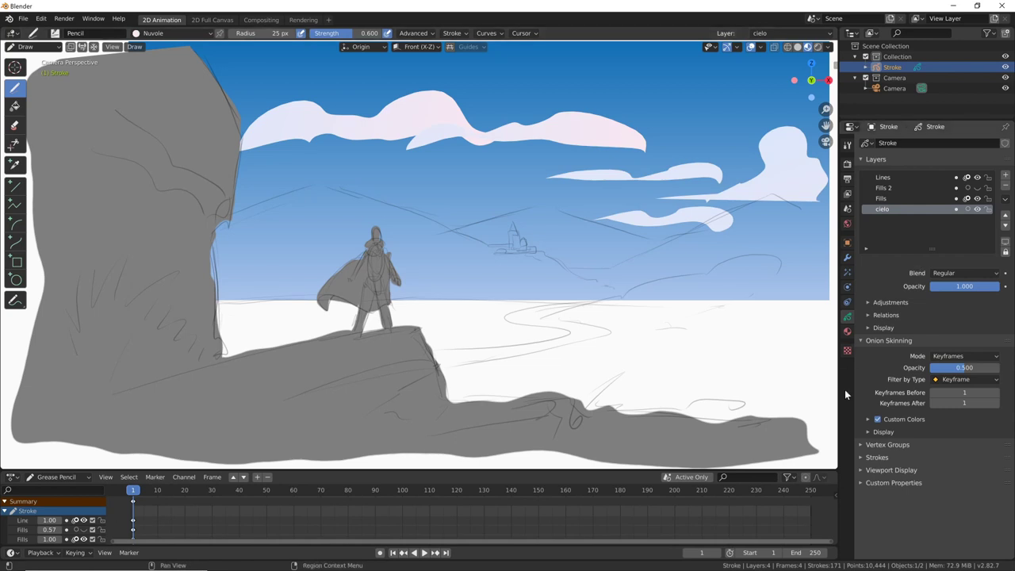
{"action": "left_click", "coordinate": [847, 333]}
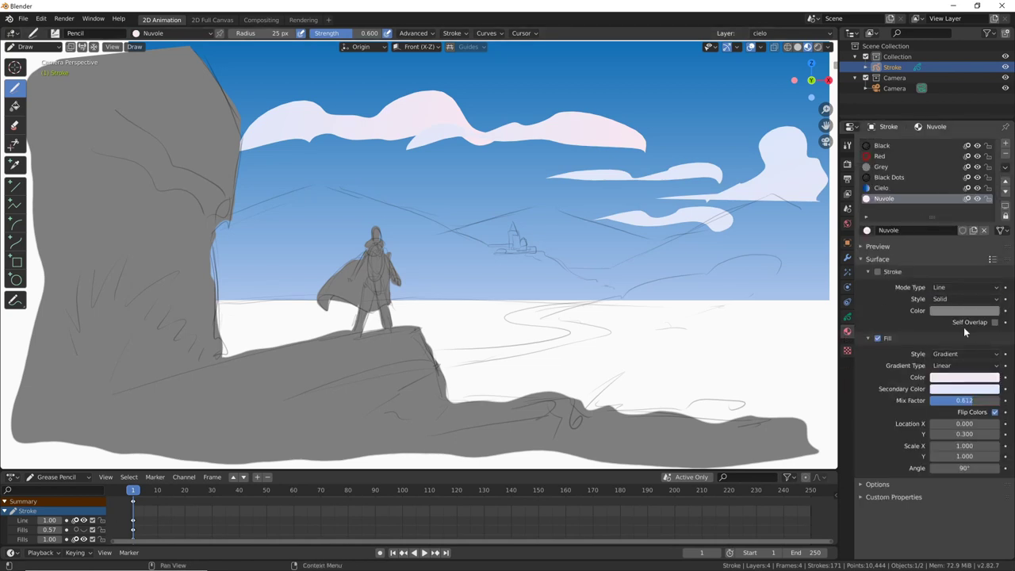
Step: Lower both Nuvole fill colours' alpha, set mix factor to 0.755 and reset Location Y to 0
{"action": "left_click", "coordinate": [983, 379]}
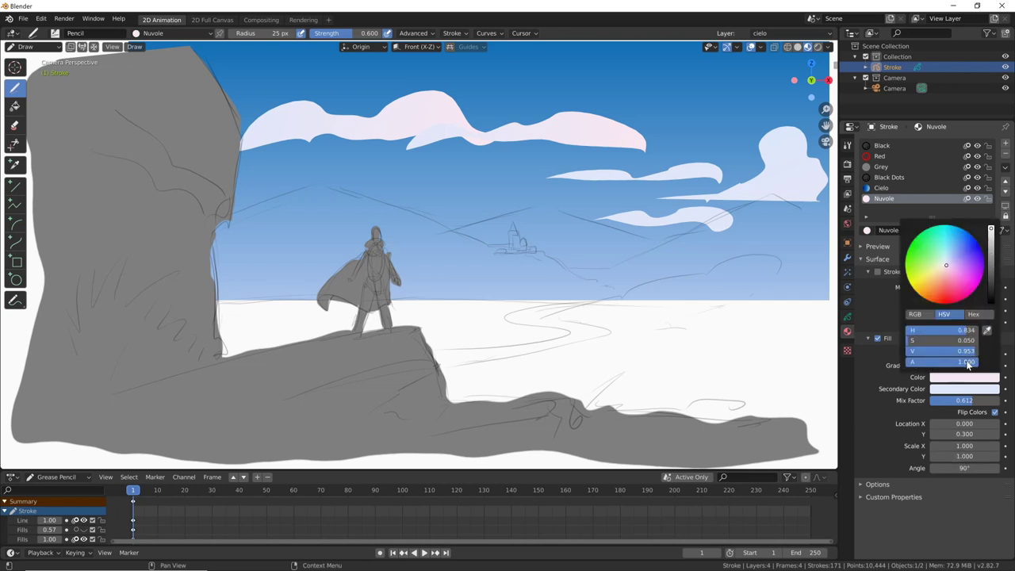
{"action": "left_click_drag", "start_coordinate": [966, 365], "coordinate": [935, 366]}
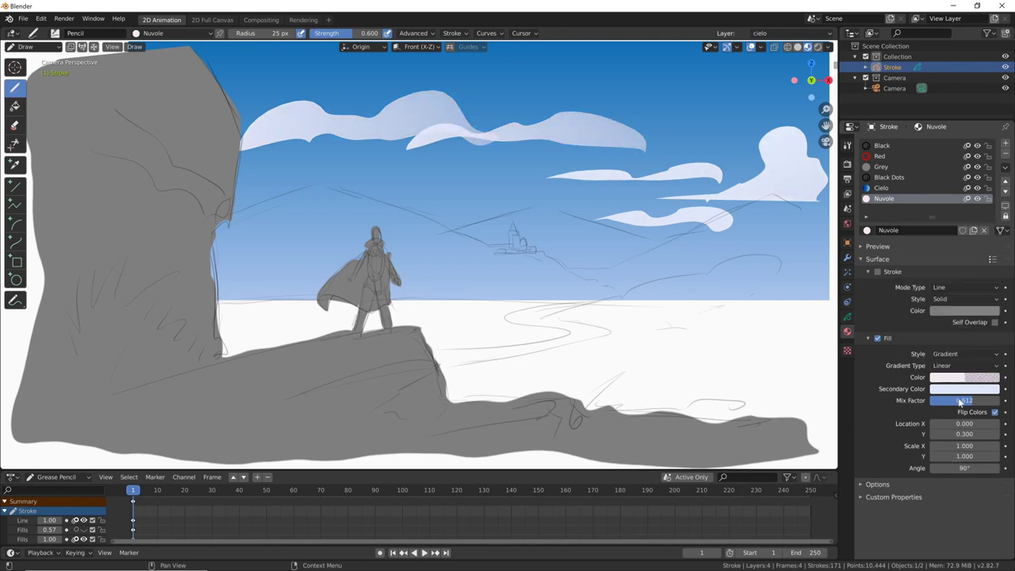
{"action": "left_click", "coordinate": [968, 390]}
{"action": "left_click_drag", "start_coordinate": [962, 374], "coordinate": [940, 375]}
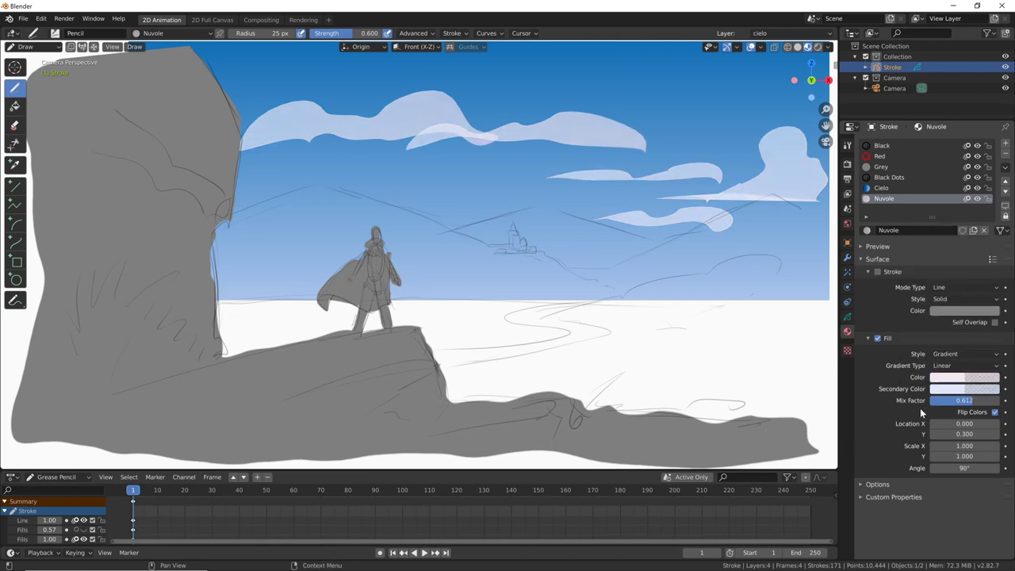
{"action": "mouse_move", "coordinate": [983, 401]}
{"action": "left_mouse_down"}
{"action": "mouse_move", "coordinate": [941, 404]}
{"action": "mouse_move", "coordinate": [973, 403]}
{"action": "mouse_move", "coordinate": [973, 433]}
{"action": "mouse_move", "coordinate": [951, 434]}
{"action": "mouse_move", "coordinate": [973, 402]}
{"action": "left_mouse_up"}
{"action": "key", "text": "BackSpace"}
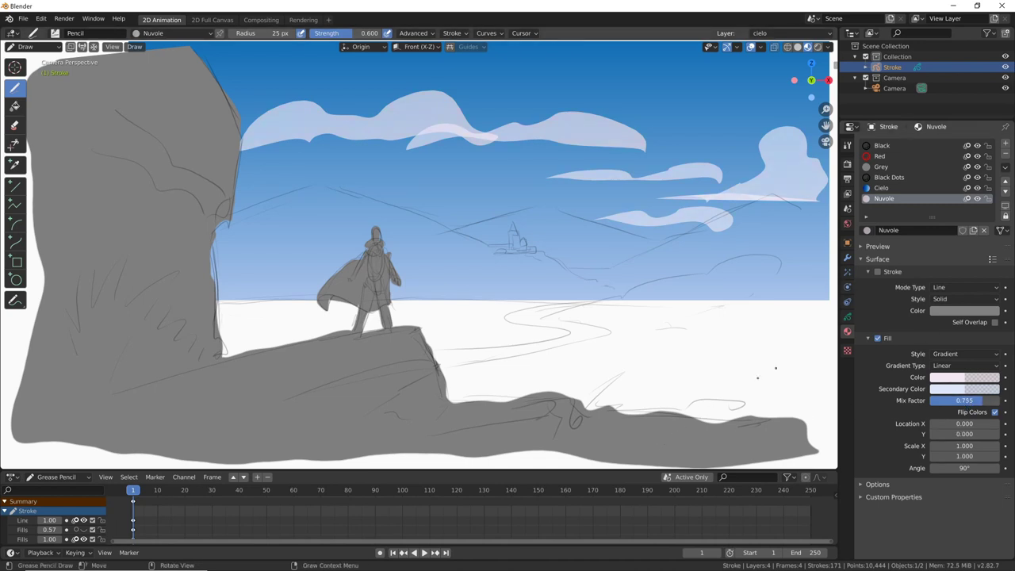
{"action": "left_click", "coordinate": [847, 316]}
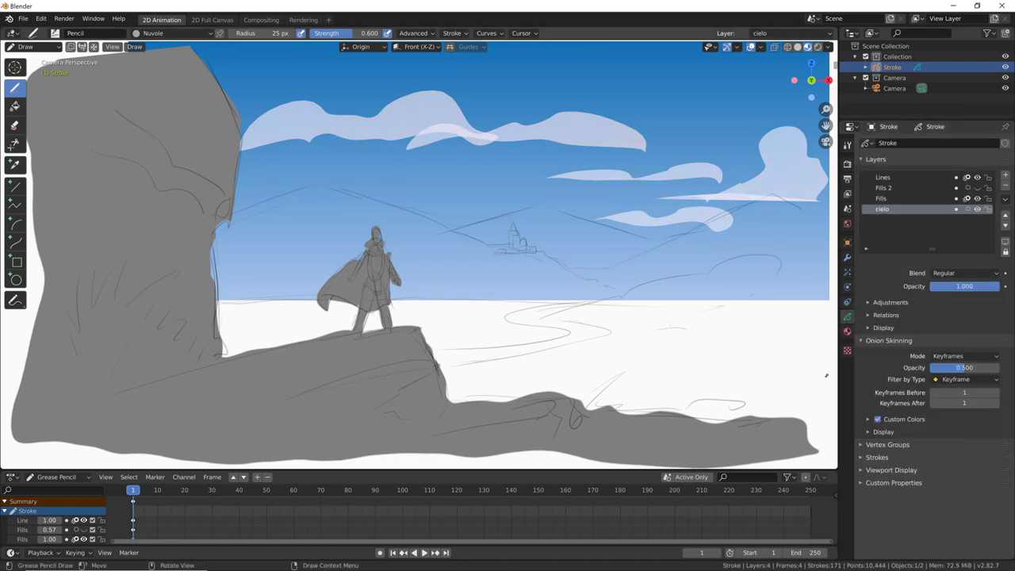
Step: Make Fills 2 the active visible layer and undo an accidental box-selection deletion
{"action": "left_click", "coordinate": [907, 188]}
{"action": "left_click", "coordinate": [976, 188]}
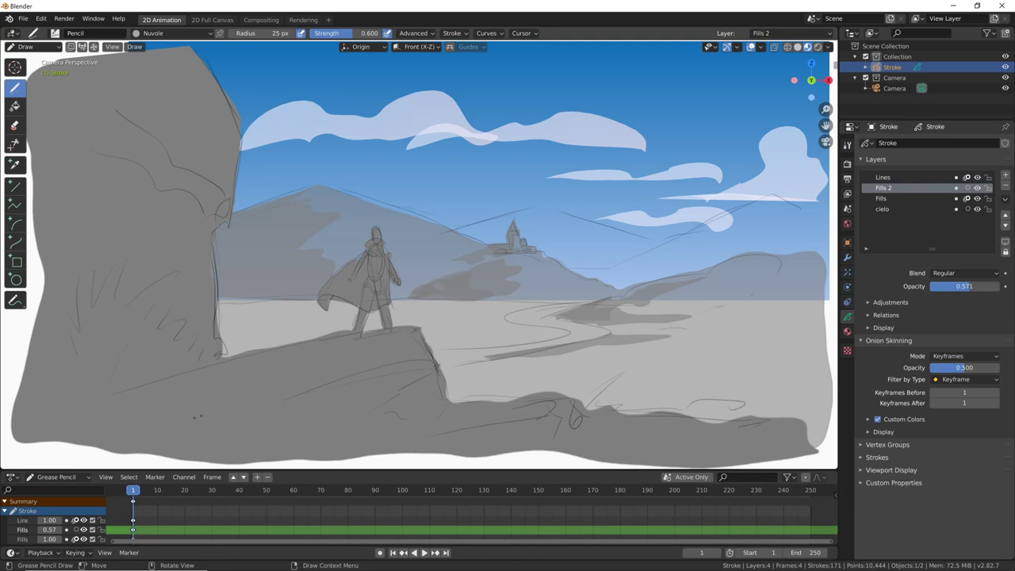
{"action": "key", "text": "shift+b"}
{"action": "mouse_move", "coordinate": [159, 123]}
{"action": "left_mouse_down"}
{"action": "mouse_move", "coordinate": [832, 458]}
{"action": "mouse_move", "coordinate": [820, 460]}
{"action": "left_mouse_up"}
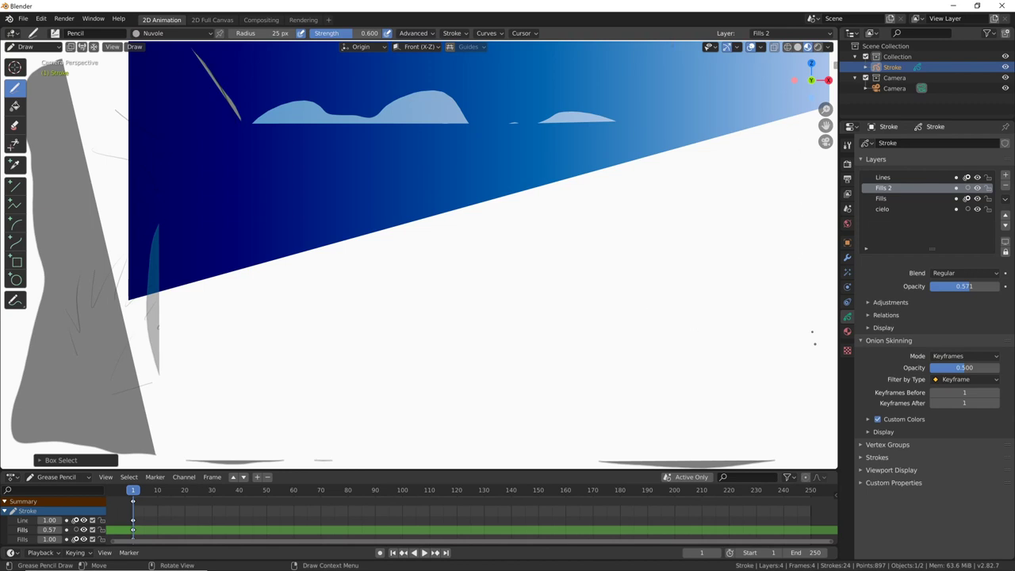
{"action": "key", "text": "ctrl"}
{"action": "key", "text": "ctrl+z"}
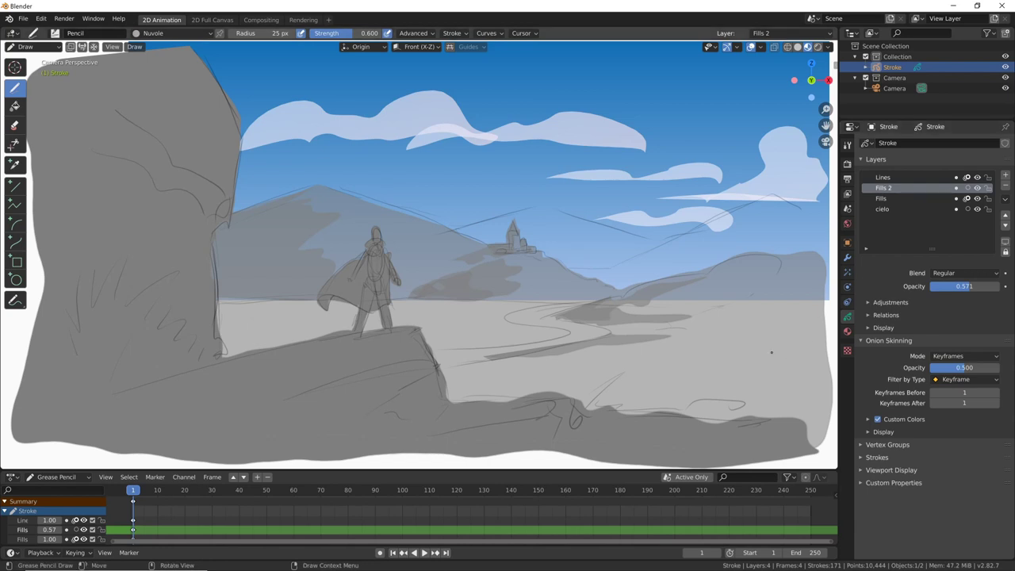
Step: Lock Lines, Fills and cielo, box-delete the grey fills on Fills 2, then unlock them
{"action": "left_click", "coordinate": [987, 198]}
{"action": "left_click", "coordinate": [987, 209]}
{"action": "left_click", "coordinate": [987, 178]}
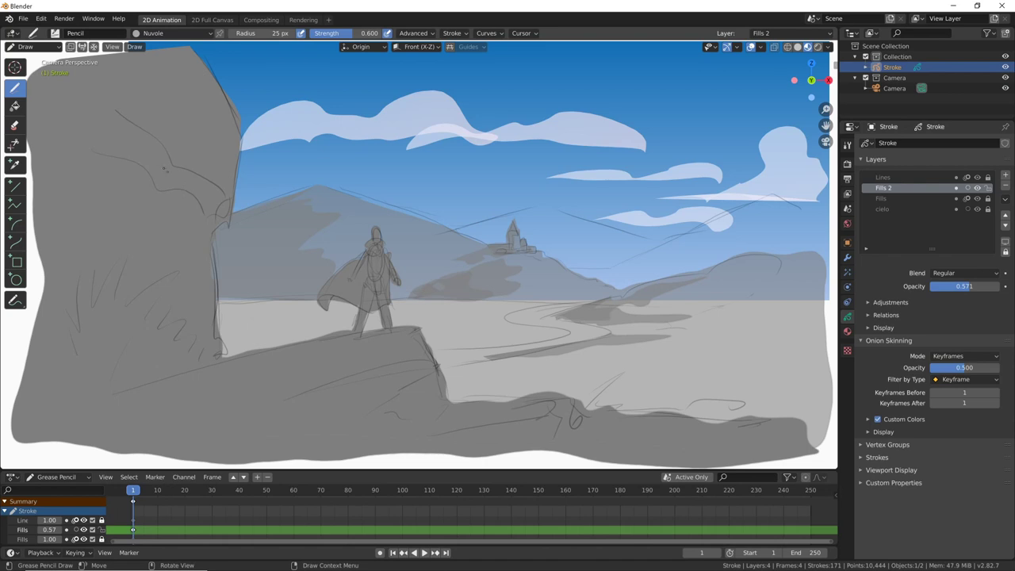
{"action": "key", "text": "ctrl+b"}
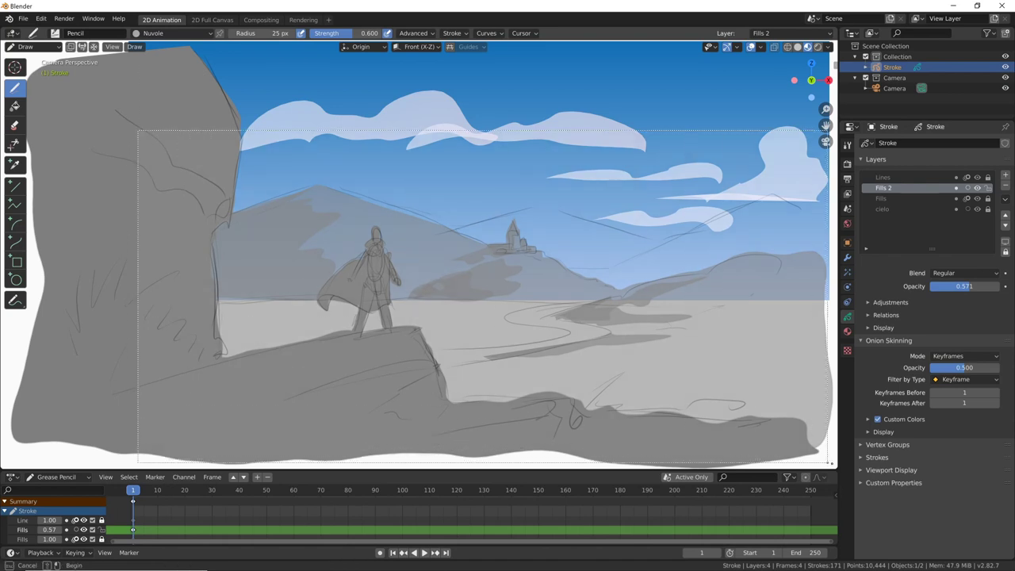
{"action": "left_click_drag", "start_coordinate": [138, 131], "coordinate": [832, 464]}
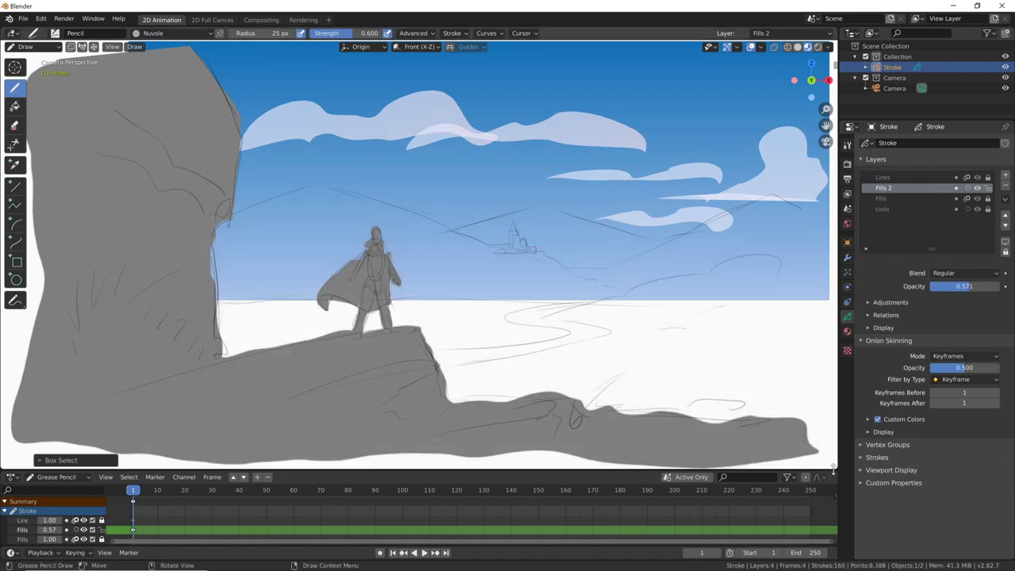
{"action": "left_click", "coordinate": [987, 178]}
{"action": "left_click", "coordinate": [987, 198]}
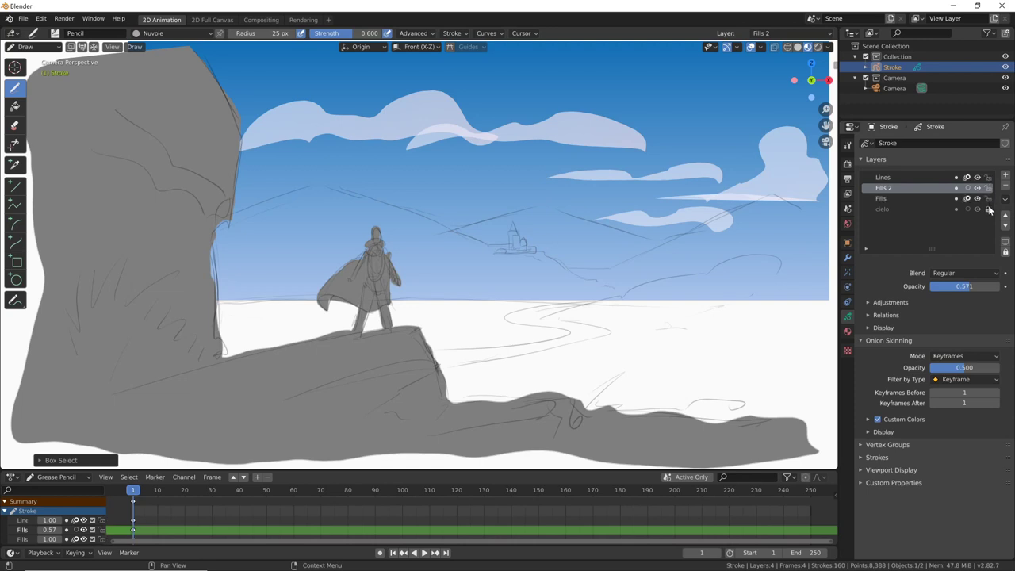
{"action": "left_click", "coordinate": [988, 208]}
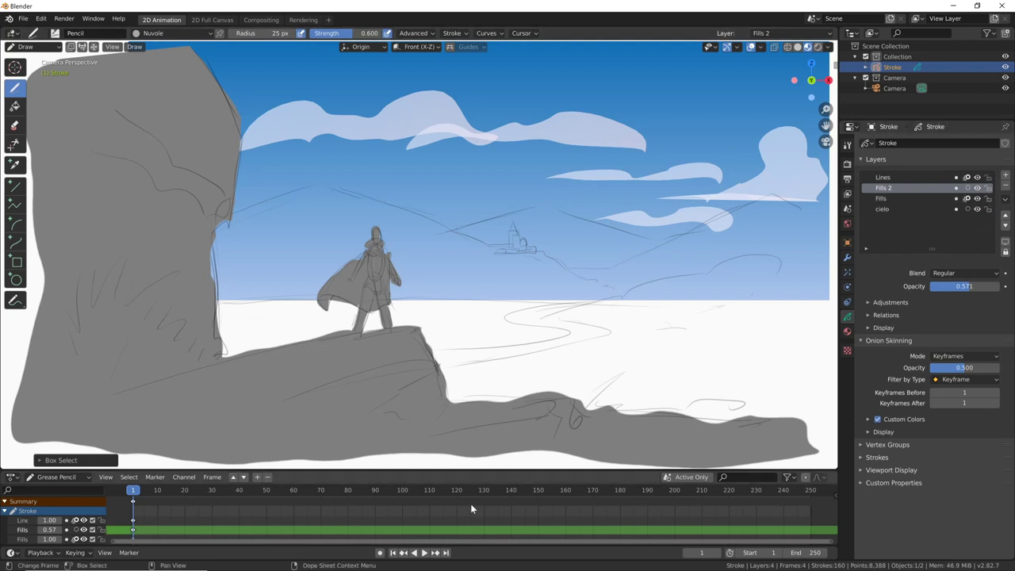
Step: Add a material slot with a single-user copy of Grey renamed Fondo
{"action": "left_click", "coordinate": [847, 331]}
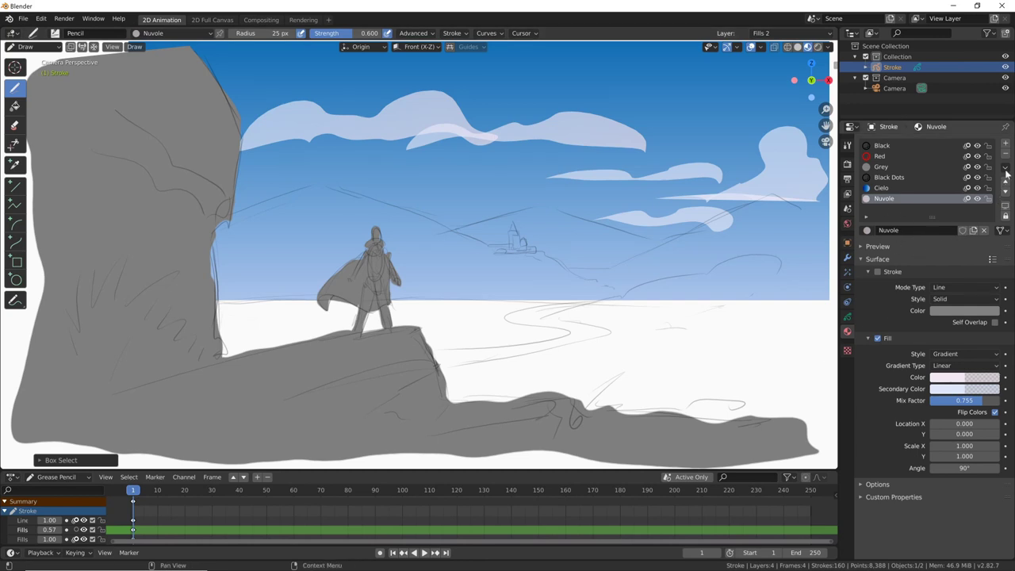
{"action": "left_click", "coordinate": [899, 166]}
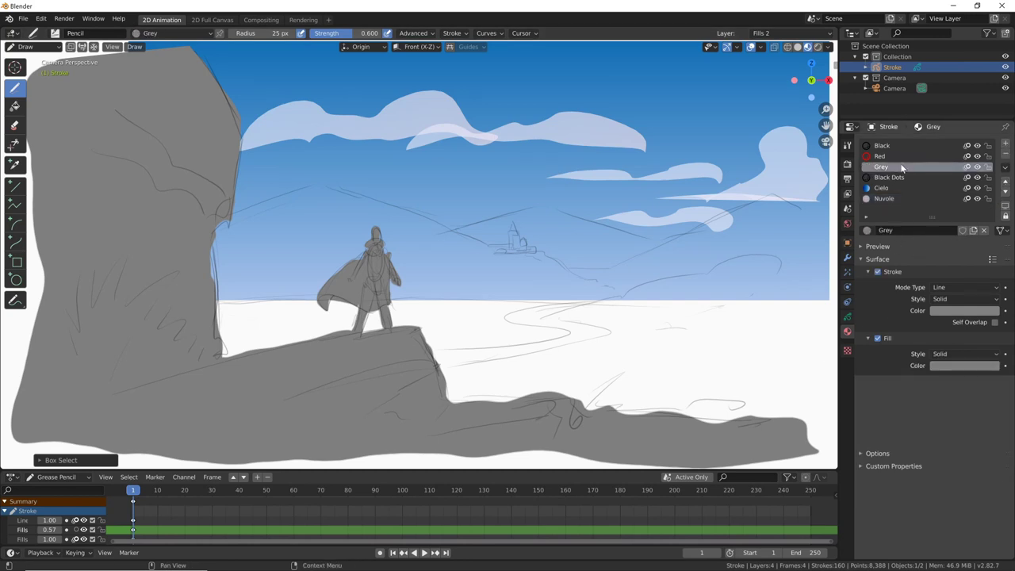
{"action": "left_click", "coordinate": [1005, 143]}
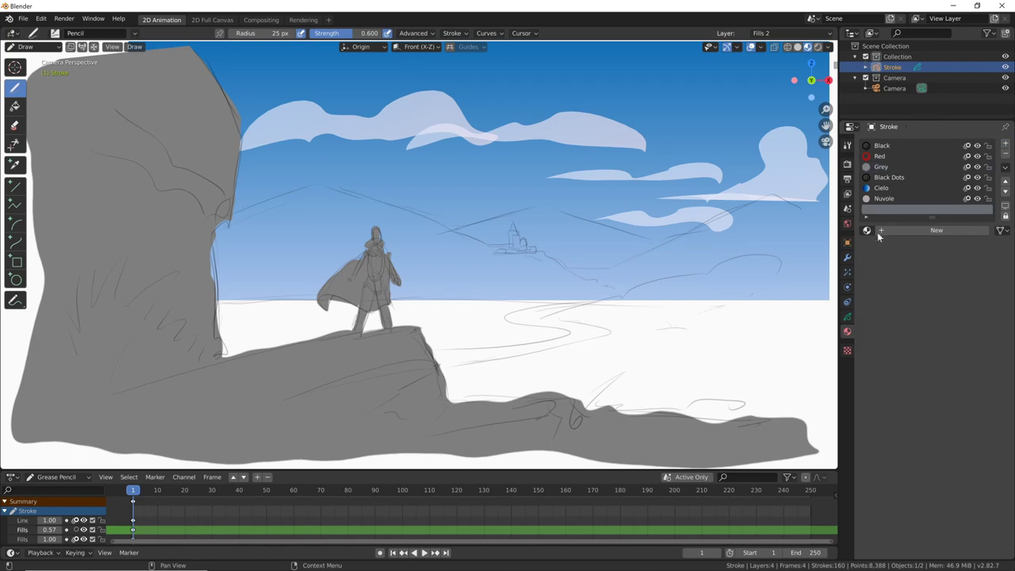
{"action": "left_click", "coordinate": [866, 230]}
{"action": "left_click", "coordinate": [882, 275]}
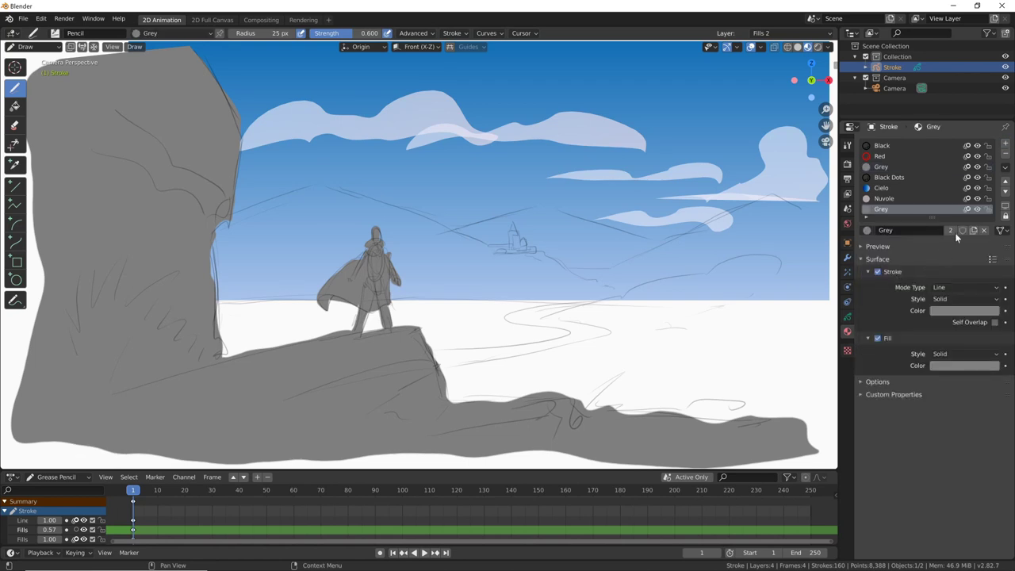
{"action": "left_click", "coordinate": [950, 230]}
{"action": "left_click", "coordinate": [900, 231]}
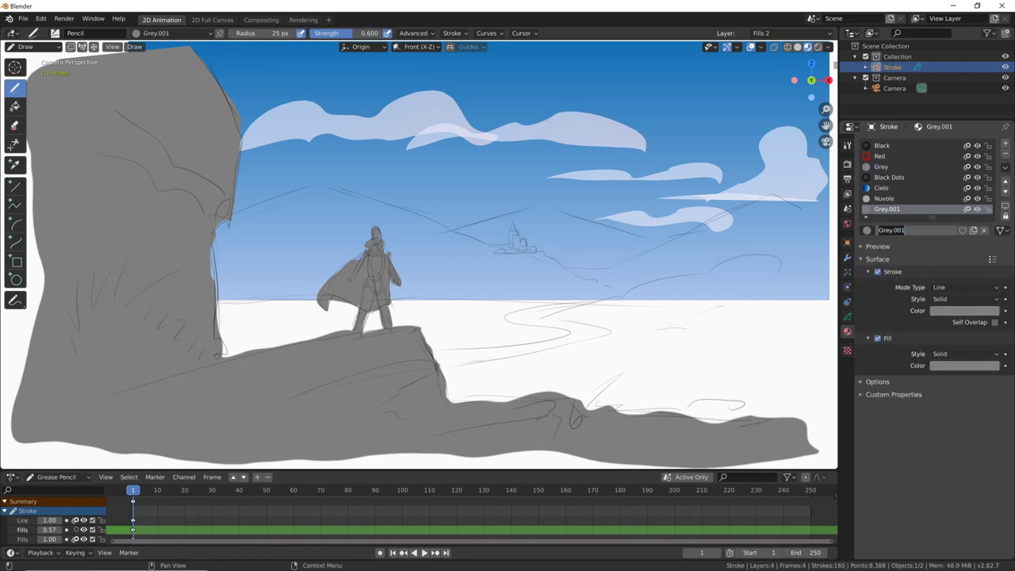
{"action": "type", "text": "Fondo"}
{"action": "key", "text": "Return"}
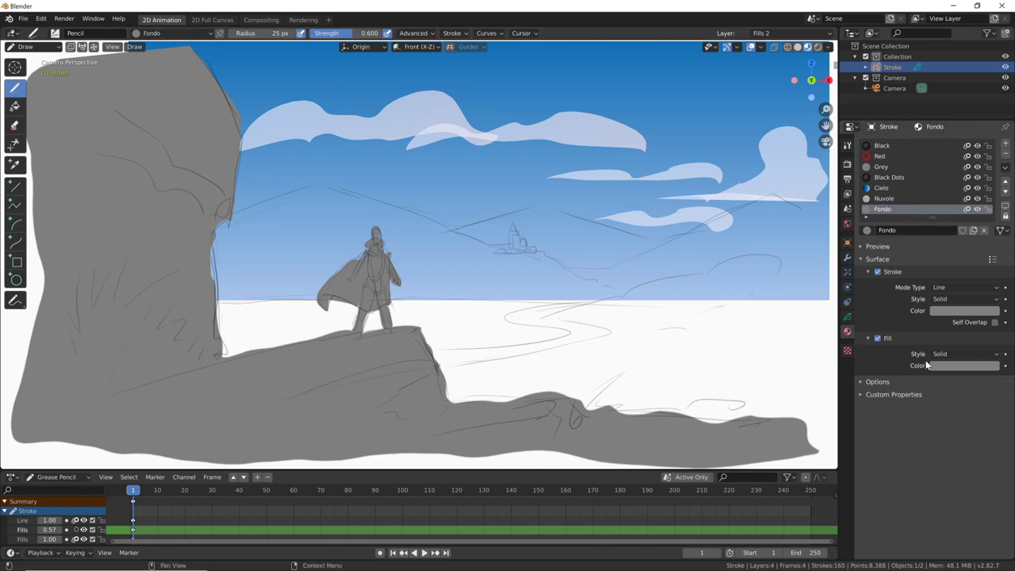
Step: Give Fondo a warm tan stroke colour and eyedrop it into the fill colour
{"action": "left_click", "coordinate": [964, 310]}
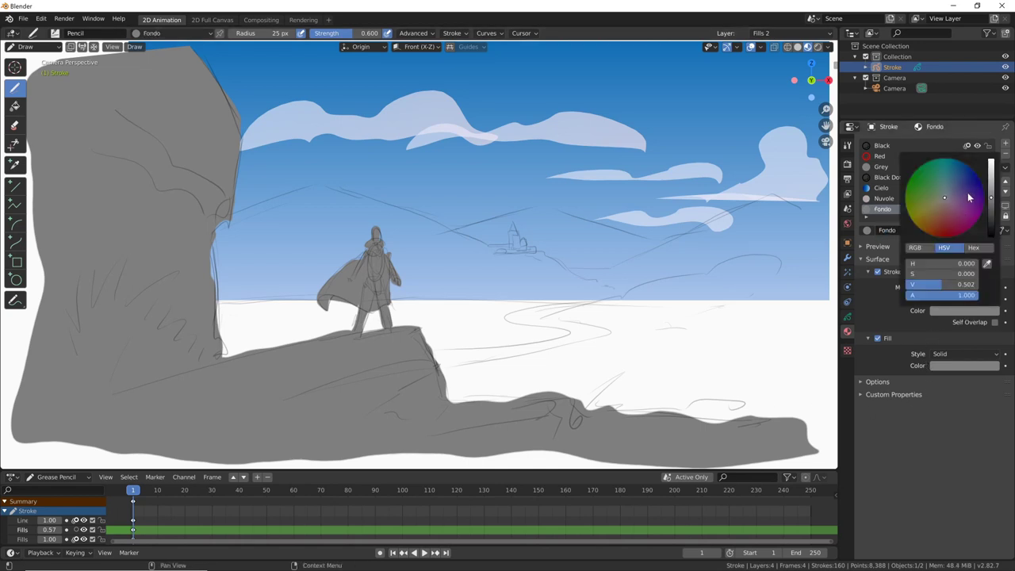
{"action": "mouse_move", "coordinate": [992, 196]}
{"action": "left_mouse_down"}
{"action": "mouse_move", "coordinate": [991, 182]}
{"action": "mouse_move", "coordinate": [944, 205]}
{"action": "left_mouse_up"}
{"action": "left_click", "coordinate": [955, 310]}
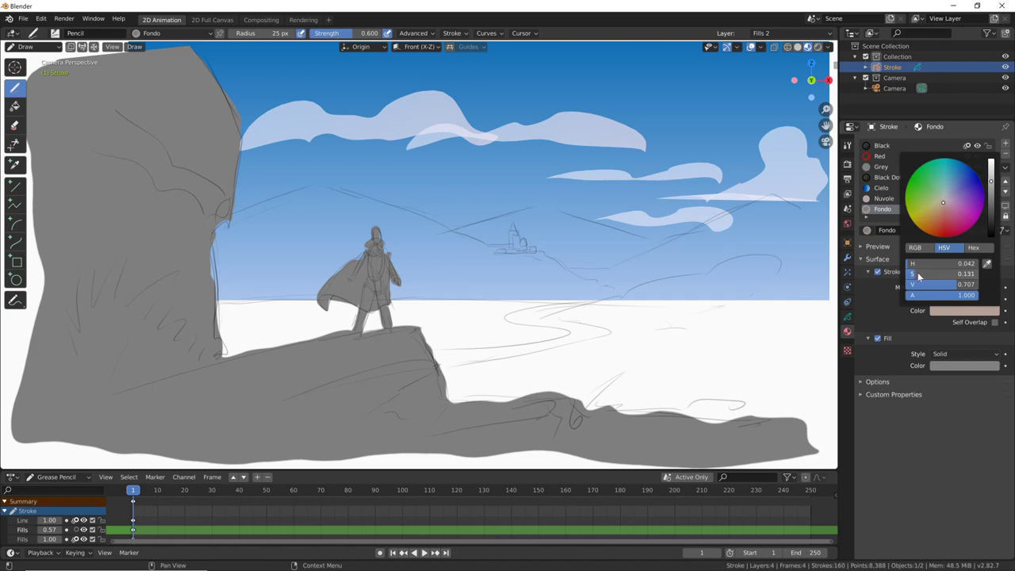
{"action": "left_click", "coordinate": [970, 310]}
{"action": "left_click_drag", "start_coordinate": [940, 205], "coordinate": [941, 210]}
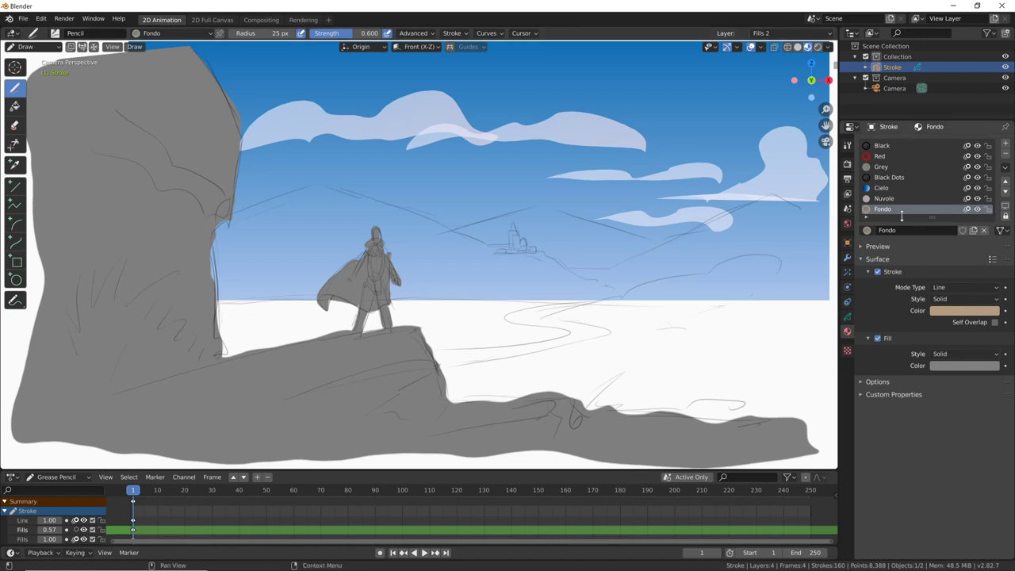
{"action": "left_click", "coordinate": [951, 366]}
{"action": "left_click", "coordinate": [991, 323]}
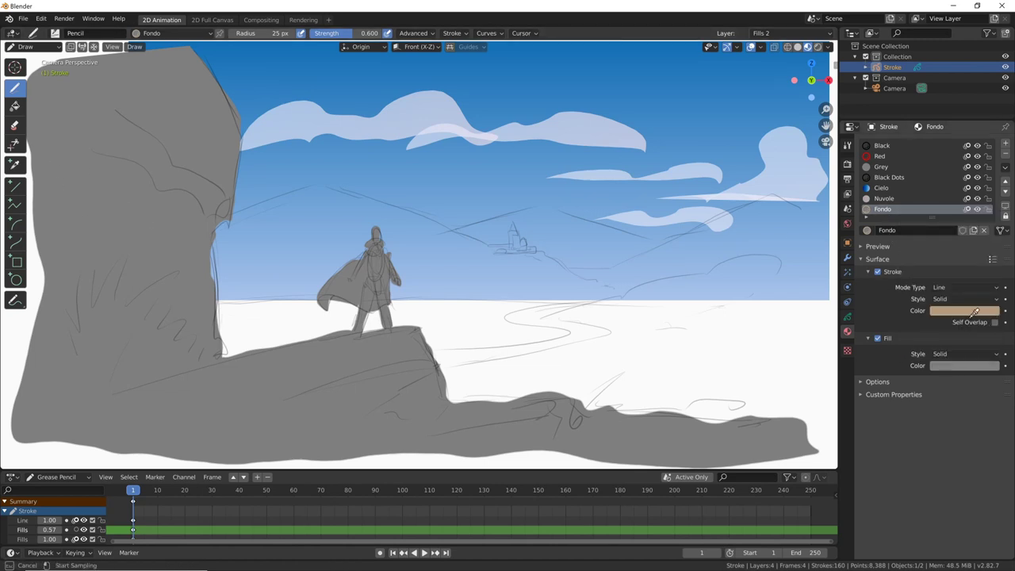
{"action": "left_click", "coordinate": [972, 313]}
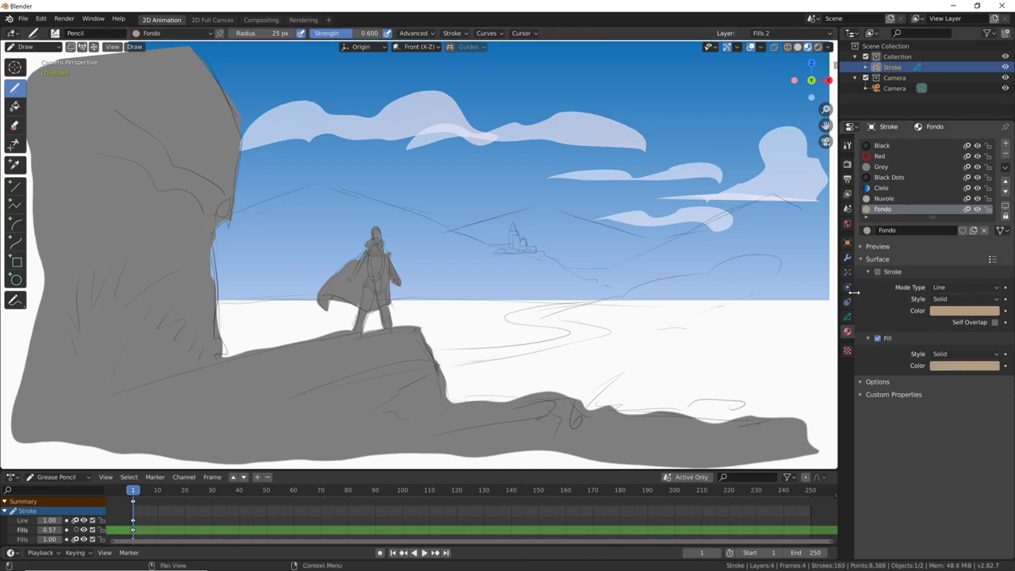
{"action": "left_click", "coordinate": [847, 317]}
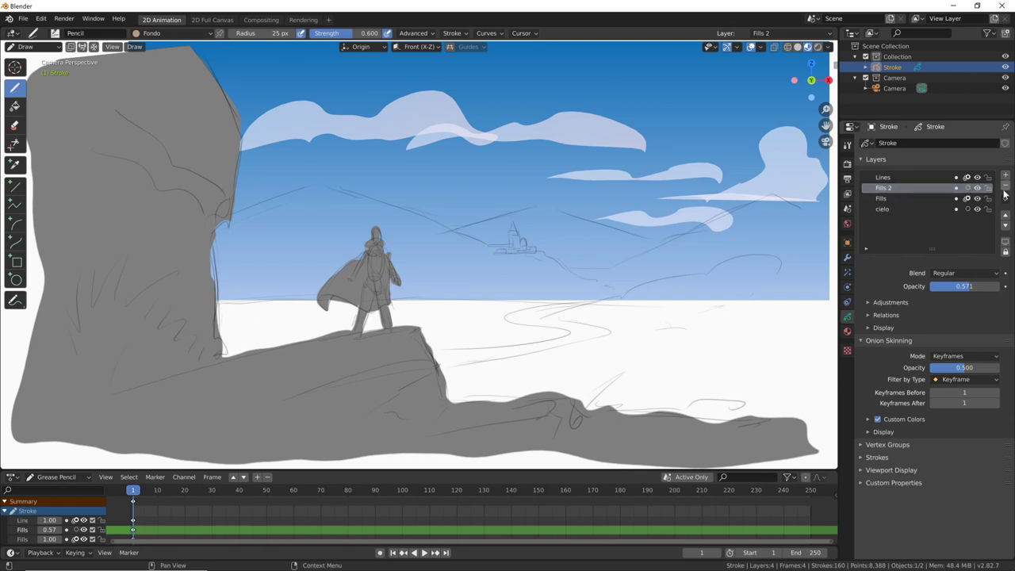
Step: Move the Fills layer above Fills 2 and rename it 'primo piano'
{"action": "left_click", "coordinate": [896, 197]}
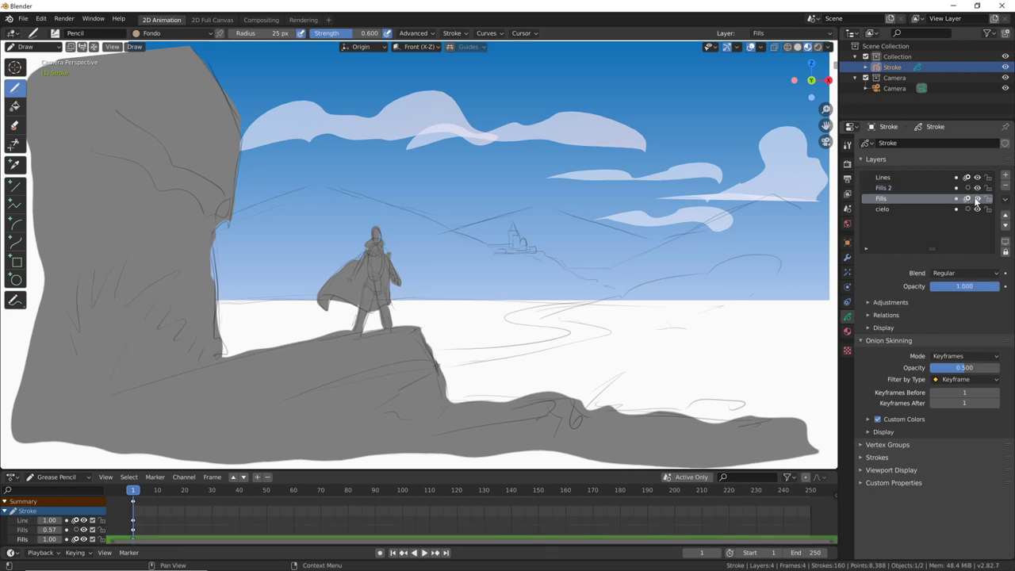
{"action": "left_click", "coordinate": [977, 198]}
{"action": "left_click", "coordinate": [977, 198]}
{"action": "left_click", "coordinate": [1006, 215]}
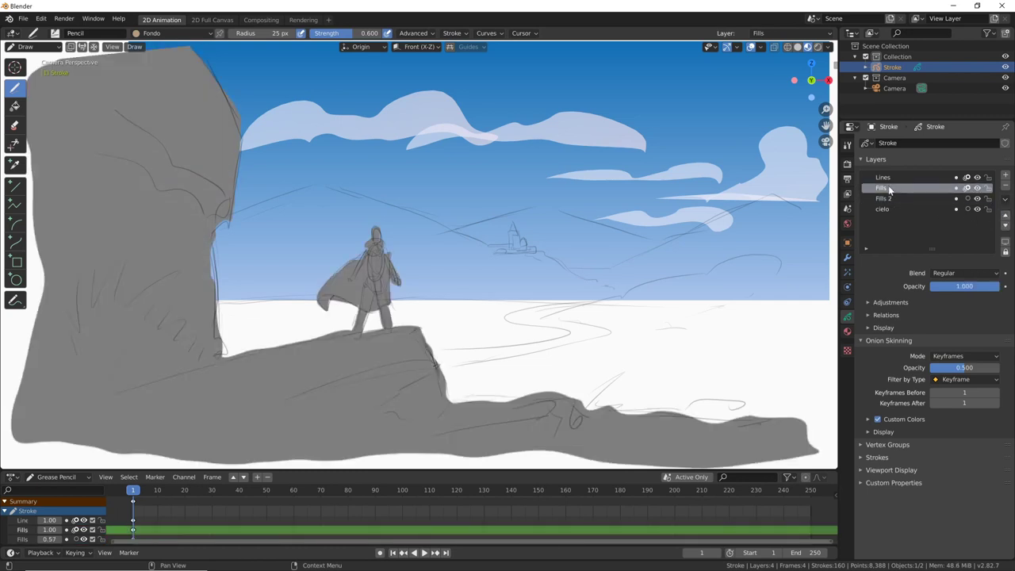
{"action": "type", "text": "primo"}
{"action": "key", "text": "Return"}
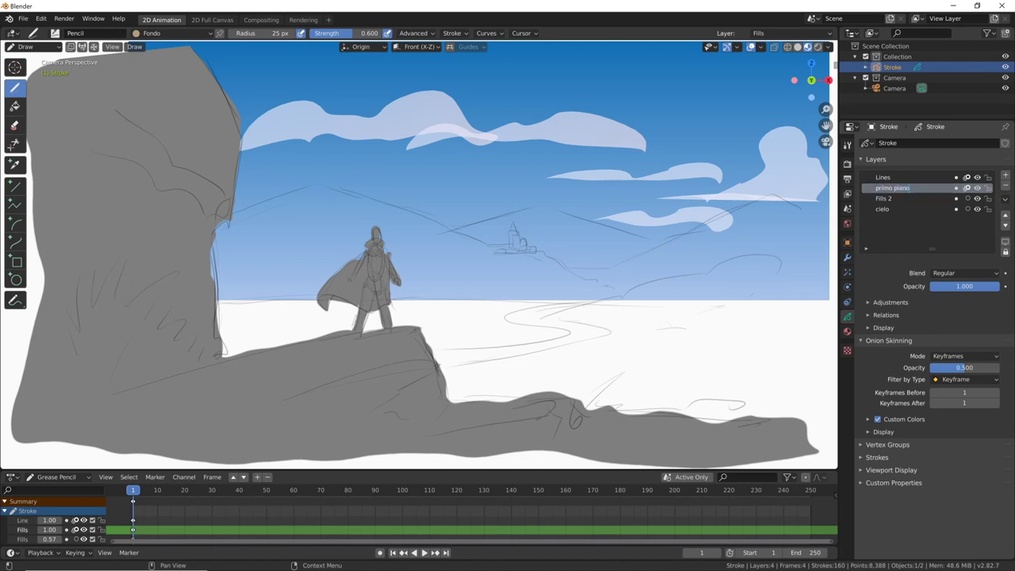
Step: Rename the Fills 2 layer to 'secondo piano' and make it active
{"action": "left_click", "coordinate": [944, 199]}
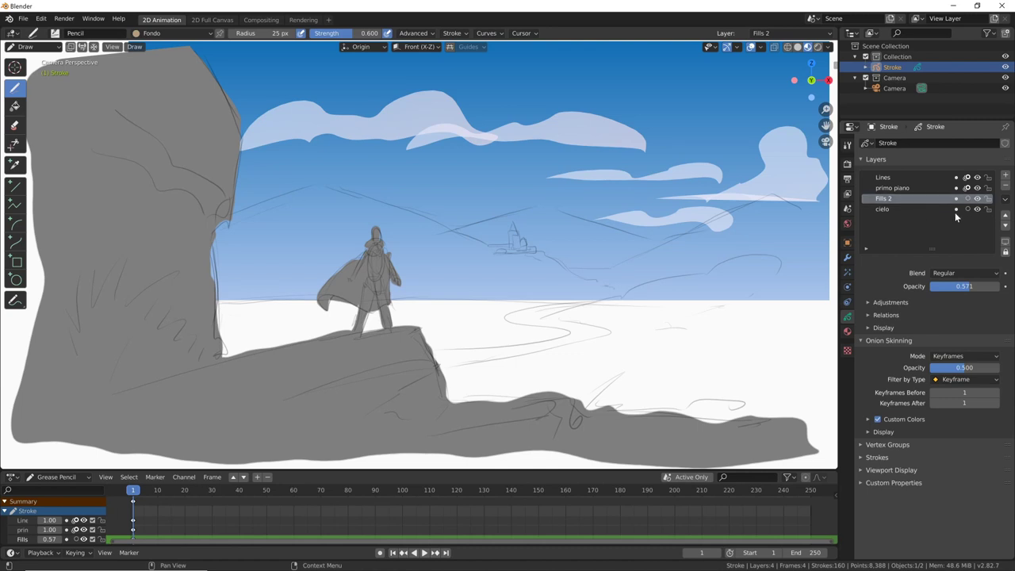
{"action": "double_click", "coordinate": [886, 199]}
{"action": "type", "text": "secondo piano"}
{"action": "key", "text": "Return"}
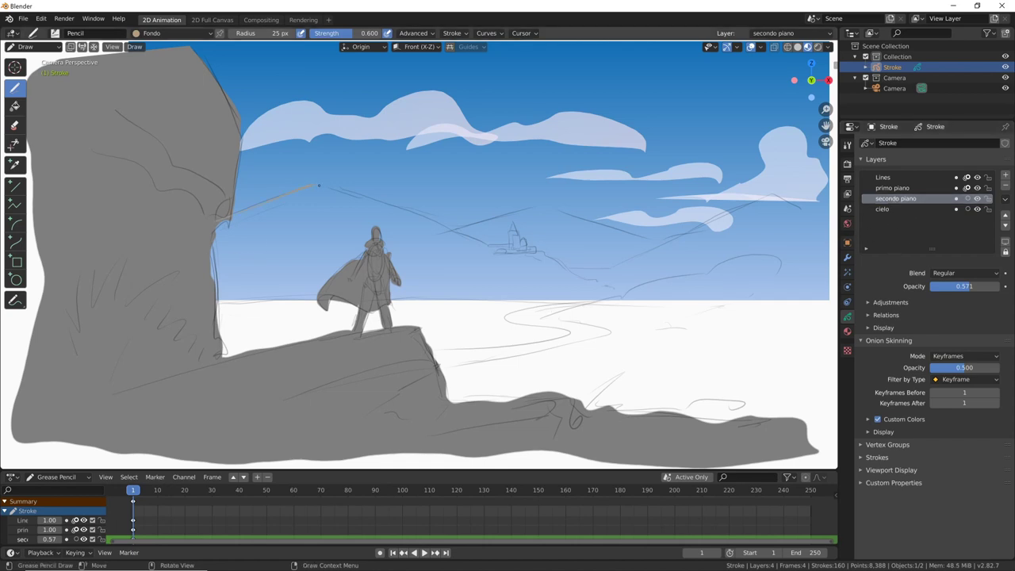
Step: Fill the distant mountains and plain with translucent tan Fondo, then select the Black material
{"action": "left_click_drag", "start_coordinate": [319, 186], "coordinate": [437, 218]}
{"action": "left_click_drag", "start_coordinate": [506, 241], "coordinate": [513, 224]}
{"action": "mouse_move", "coordinate": [556, 258]}
{"action": "left_mouse_down"}
{"action": "mouse_move", "coordinate": [833, 281]}
{"action": "mouse_move", "coordinate": [197, 262]}
{"action": "left_mouse_up"}
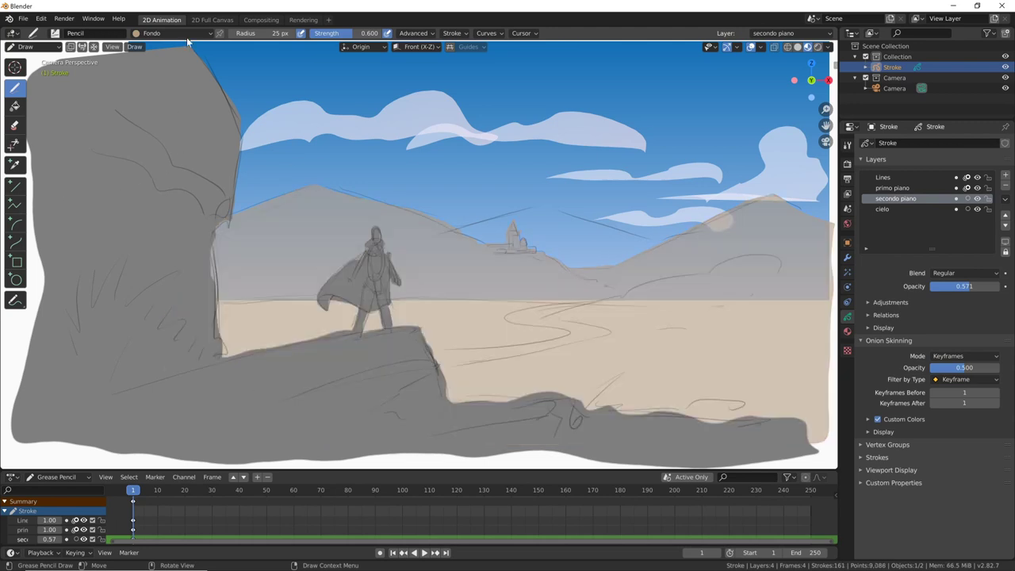
{"action": "left_click", "coordinate": [212, 34]}
{"action": "left_click", "coordinate": [154, 57]}
Step: Switch to the Ink Pen brush and ink the left mountain ridge and the castle's base
{"action": "left_click", "coordinate": [54, 33]}
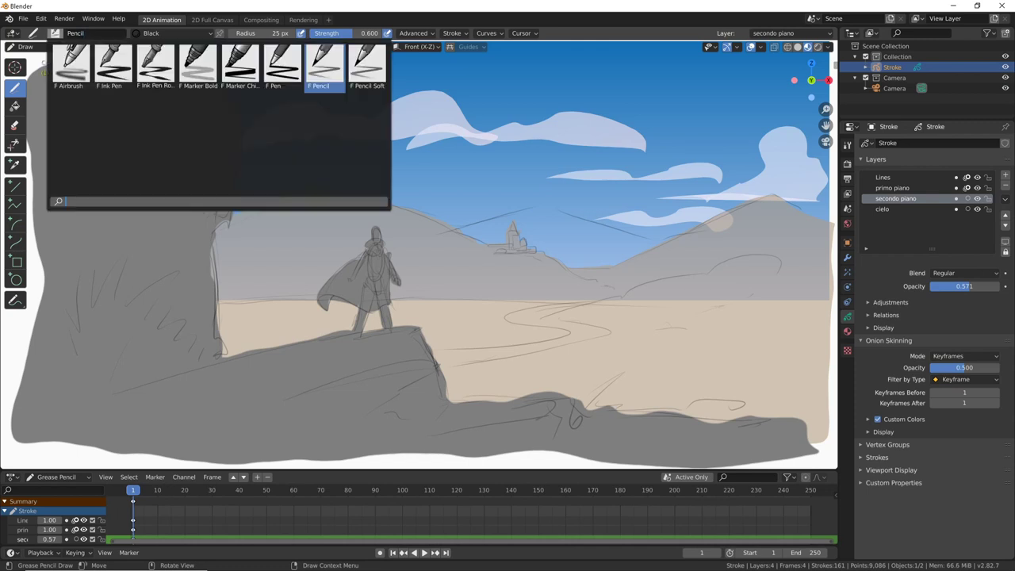
{"action": "left_click", "coordinate": [114, 68]}
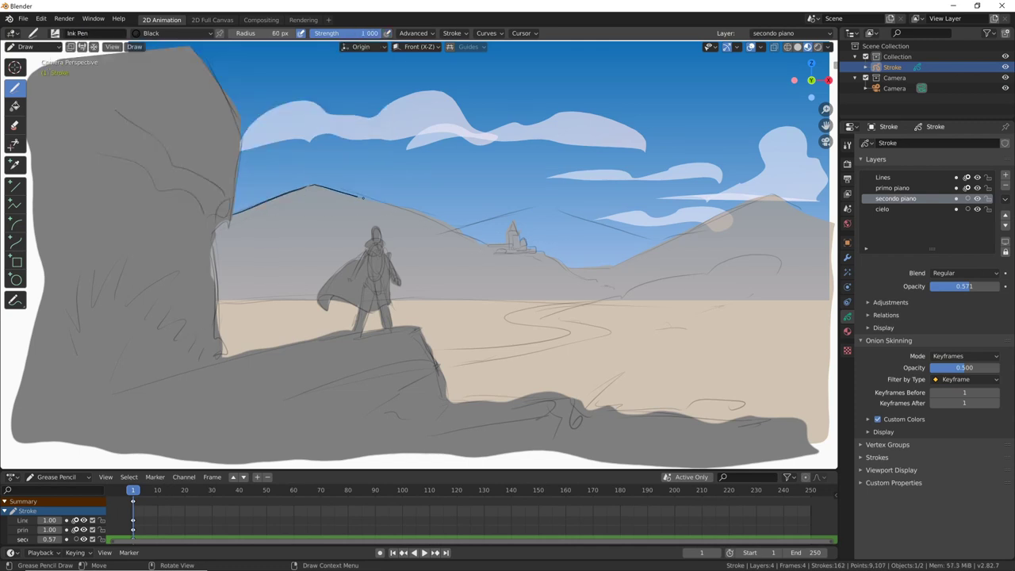
{"action": "mouse_move", "coordinate": [257, 204]}
{"action": "left_mouse_down"}
{"action": "mouse_move", "coordinate": [510, 244]}
{"action": "mouse_move", "coordinate": [512, 221]}
{"action": "mouse_move", "coordinate": [519, 232]}
{"action": "left_mouse_up"}
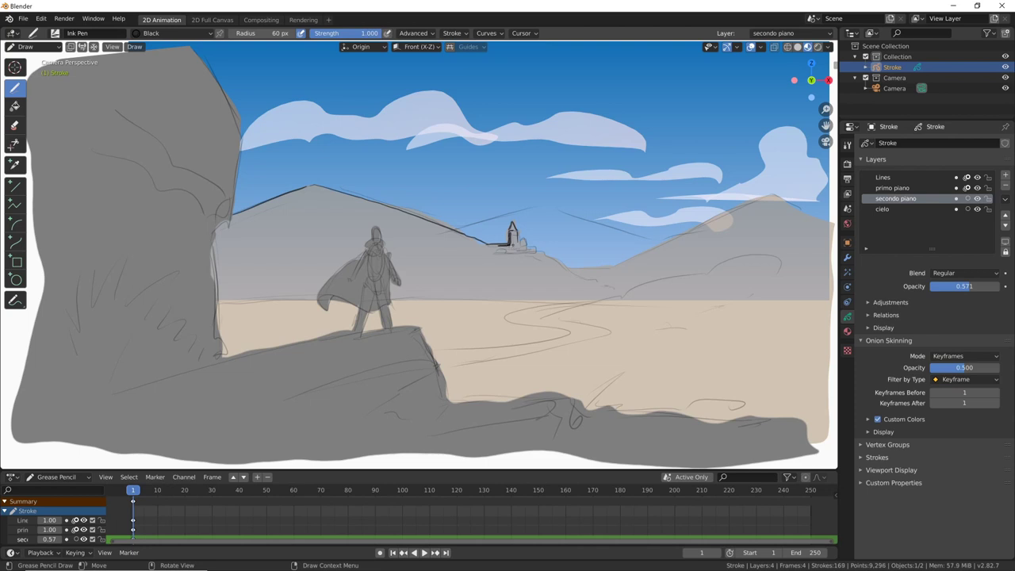
{"action": "left_click_drag", "start_coordinate": [497, 246], "coordinate": [528, 241]}
{"action": "left_click_drag", "start_coordinate": [490, 246], "coordinate": [501, 252]}
{"action": "mouse_move", "coordinate": [498, 249]}
{"action": "left_mouse_down"}
{"action": "mouse_move", "coordinate": [560, 262]}
{"action": "mouse_move", "coordinate": [615, 290]}
{"action": "left_mouse_up"}
Step: Ink the hill edge, the left hill slope, and the right hill's slope and peak
{"action": "left_click_drag", "start_coordinate": [553, 268], "coordinate": [576, 278]}
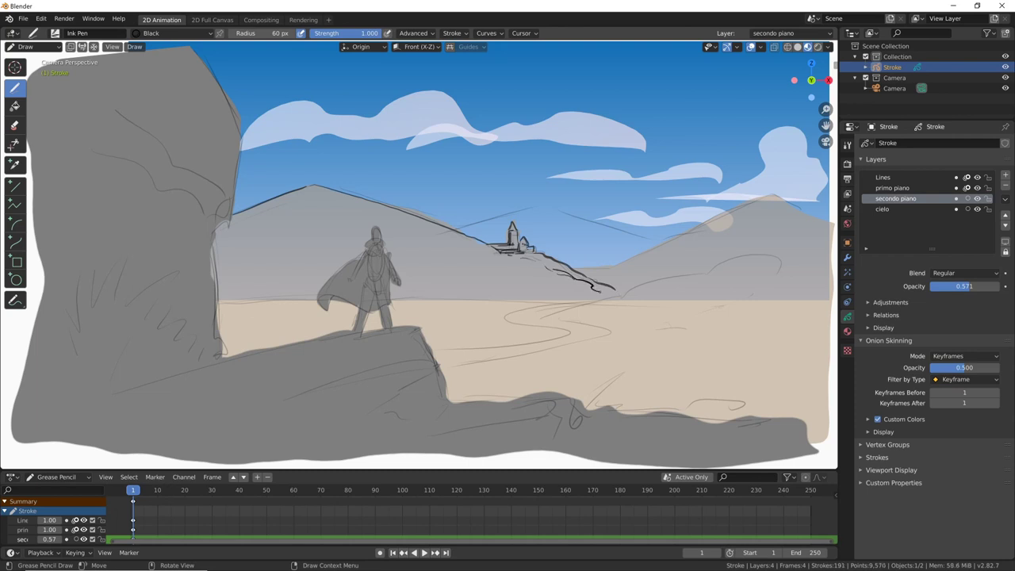
{"action": "left_click", "coordinate": [559, 279]}
{"action": "mouse_move", "coordinate": [312, 190]}
{"action": "left_mouse_down"}
{"action": "mouse_move", "coordinate": [414, 226]}
{"action": "mouse_move", "coordinate": [447, 257]}
{"action": "left_mouse_up"}
{"action": "left_click_drag", "start_coordinate": [441, 252], "coordinate": [505, 279]}
{"action": "mouse_move", "coordinate": [618, 267]}
{"action": "left_mouse_down"}
{"action": "mouse_move", "coordinate": [767, 193]}
{"action": "mouse_move", "coordinate": [816, 216]}
{"action": "left_mouse_up"}
{"action": "left_click_drag", "start_coordinate": [618, 293], "coordinate": [801, 268]}
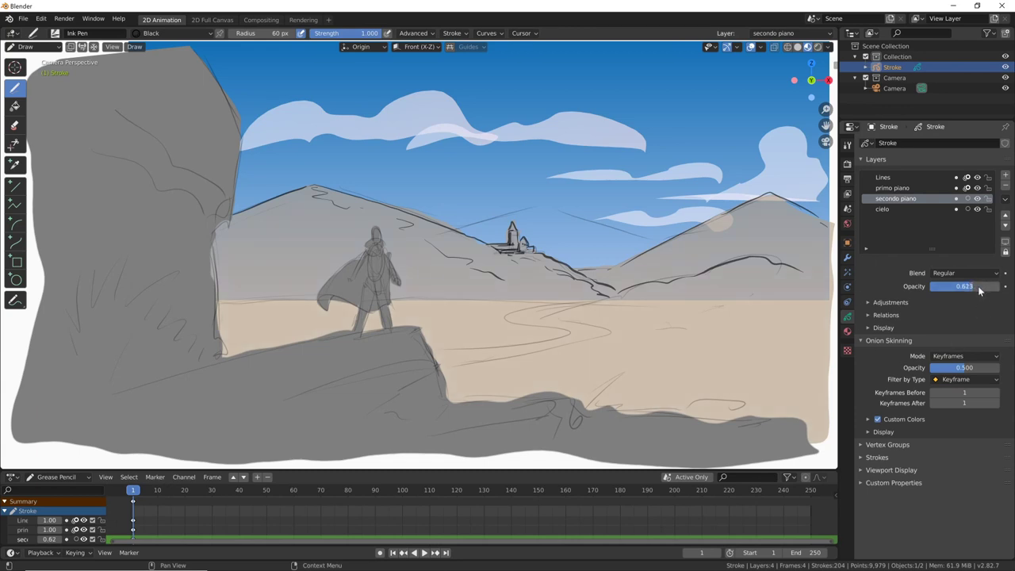
Step: Set secondo piano opacity to 1.0 and ink the right hill ridge, horizon and winding path
{"action": "left_click_drag", "start_coordinate": [976, 290], "coordinate": [1008, 290]}
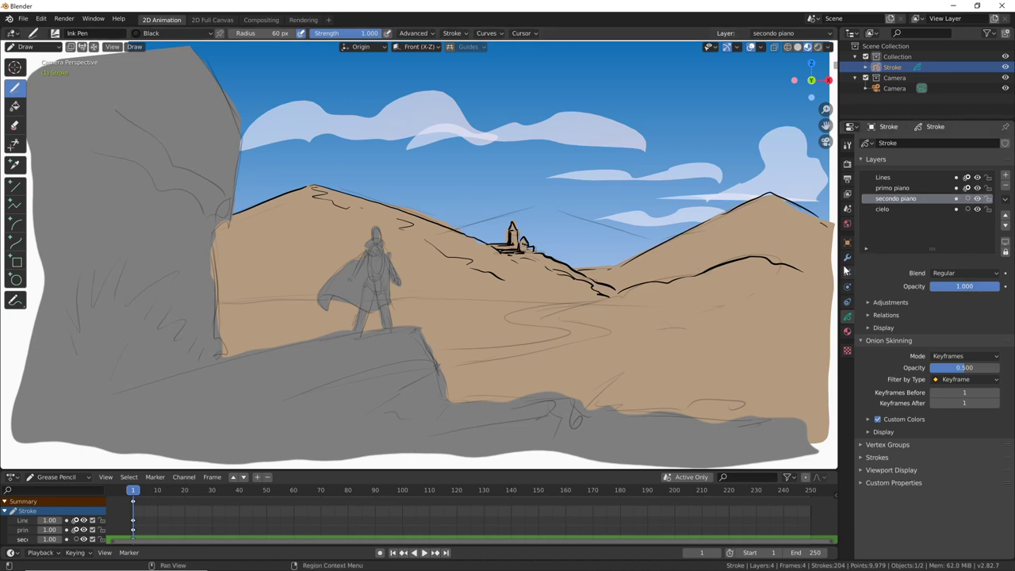
{"action": "left_click_drag", "start_coordinate": [765, 198], "coordinate": [820, 244]}
{"action": "left_click_drag", "start_coordinate": [748, 270], "coordinate": [816, 292]}
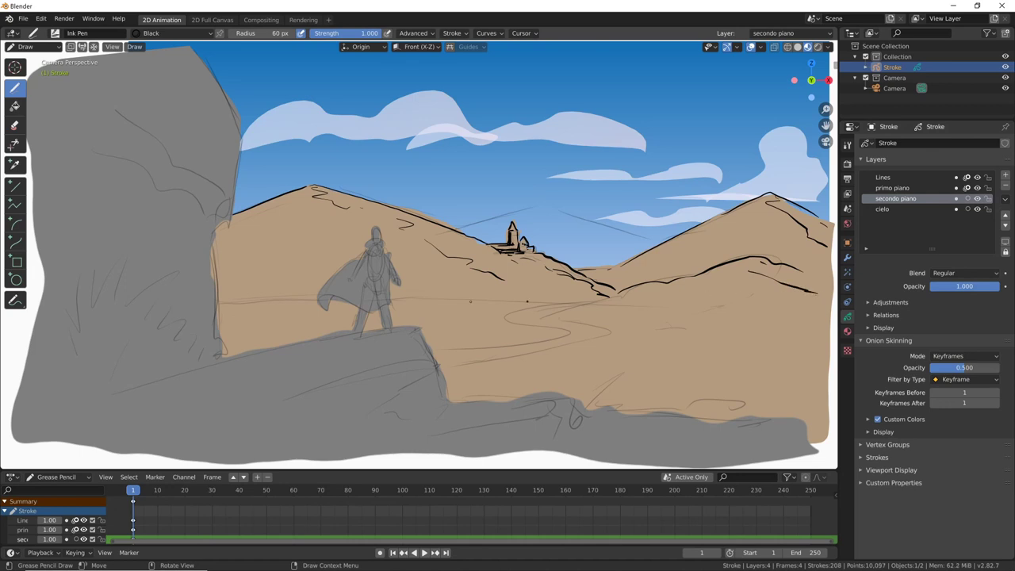
{"action": "mouse_move", "coordinate": [461, 301]}
{"action": "left_mouse_down"}
{"action": "mouse_move", "coordinate": [580, 302]}
{"action": "mouse_move", "coordinate": [539, 342]}
{"action": "mouse_move", "coordinate": [444, 358]}
{"action": "mouse_move", "coordinate": [545, 349]}
{"action": "mouse_move", "coordinate": [604, 323]}
{"action": "mouse_move", "coordinate": [604, 304]}
{"action": "mouse_move", "coordinate": [696, 309]}
{"action": "left_mouse_up"}
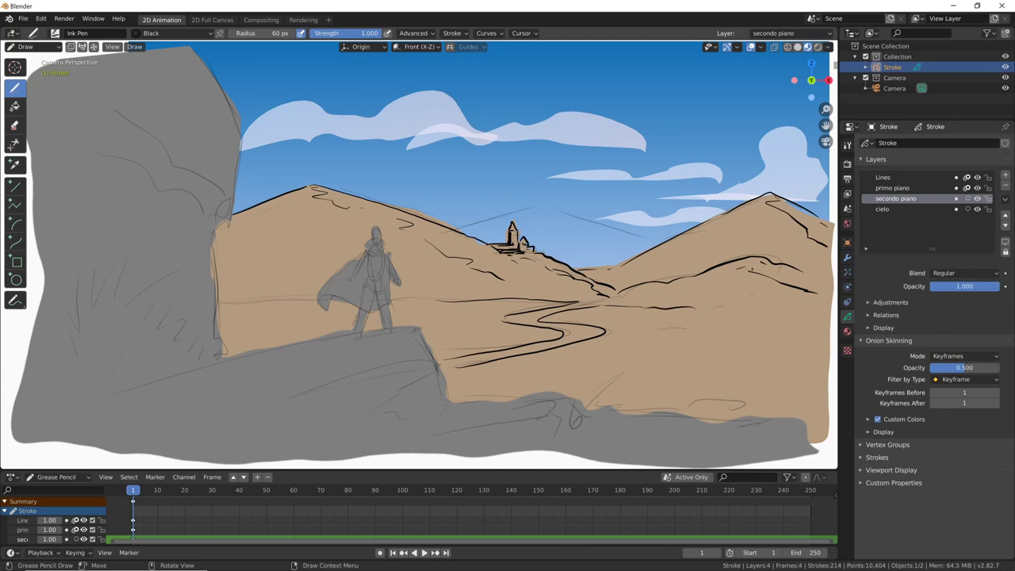
Step: Hatch the right mountain, its peak's right slope, and the slope below the castle
{"action": "left_click_drag", "start_coordinate": [742, 264], "coordinate": [825, 288]}
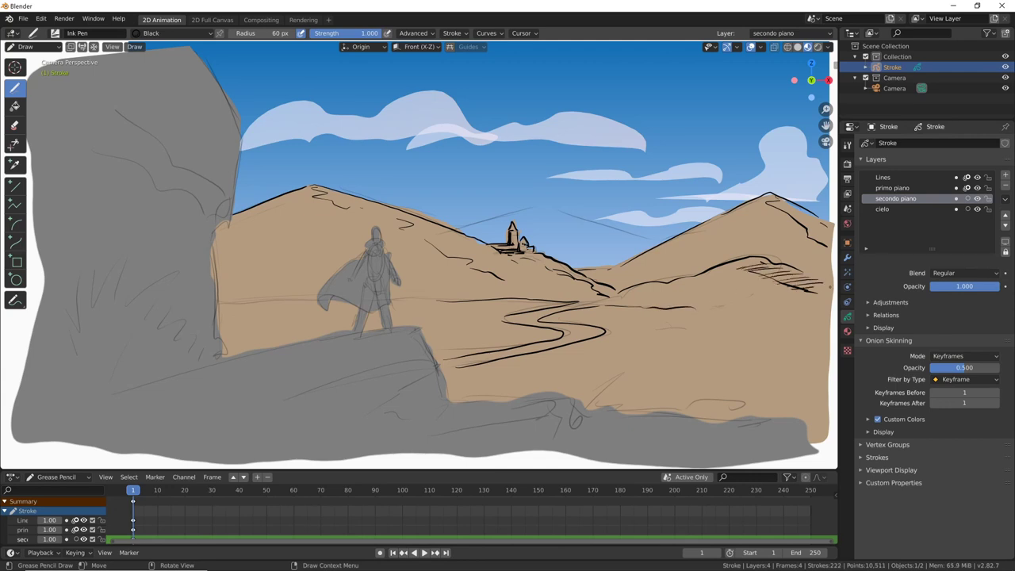
{"action": "left_click", "coordinate": [771, 203]}
{"action": "left_click", "coordinate": [783, 204]}
{"action": "left_click_drag", "start_coordinate": [780, 207], "coordinate": [802, 216]}
{"action": "left_click_drag", "start_coordinate": [788, 208], "coordinate": [818, 220]}
{"action": "left_click_drag", "start_coordinate": [797, 214], "coordinate": [838, 239]}
{"action": "left_click_drag", "start_coordinate": [528, 257], "coordinate": [545, 265]}
{"action": "left_click_drag", "start_coordinate": [536, 260], "coordinate": [571, 268]}
{"action": "left_click_drag", "start_coordinate": [555, 263], "coordinate": [573, 269]}
{"action": "left_click_drag", "start_coordinate": [558, 266], "coordinate": [574, 276]}
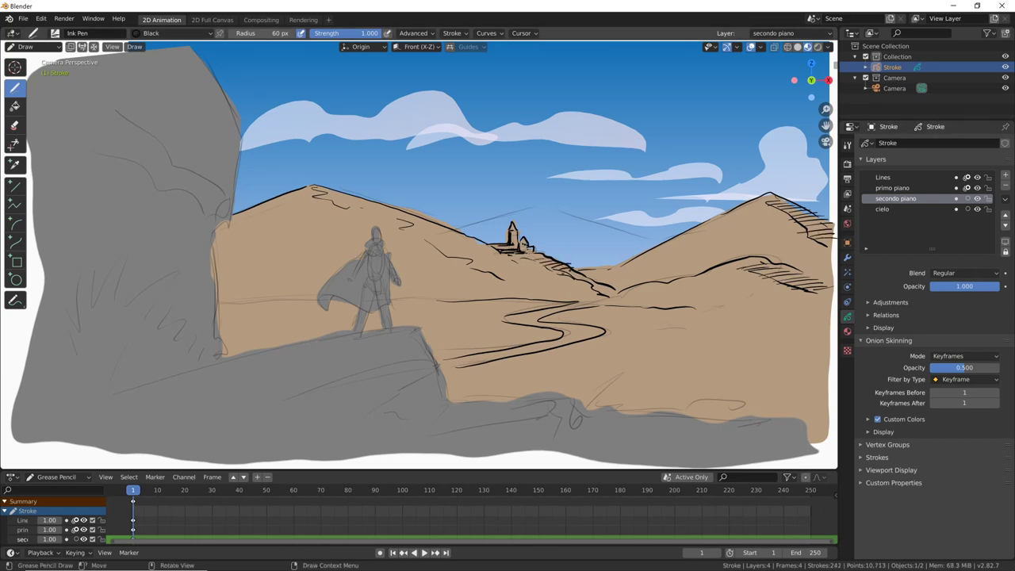
Step: Rename the Lines layer to 'schizzo' after briefly toggling secondo piano's visibility
{"action": "left_click", "coordinate": [977, 199]}
{"action": "left_click", "coordinate": [977, 199]}
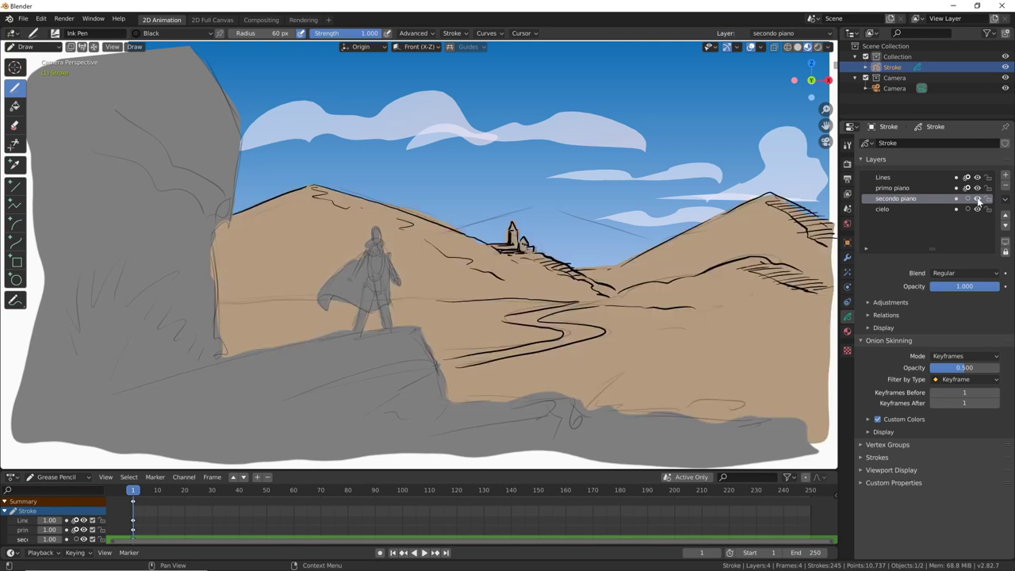
{"action": "left_click", "coordinate": [898, 176]}
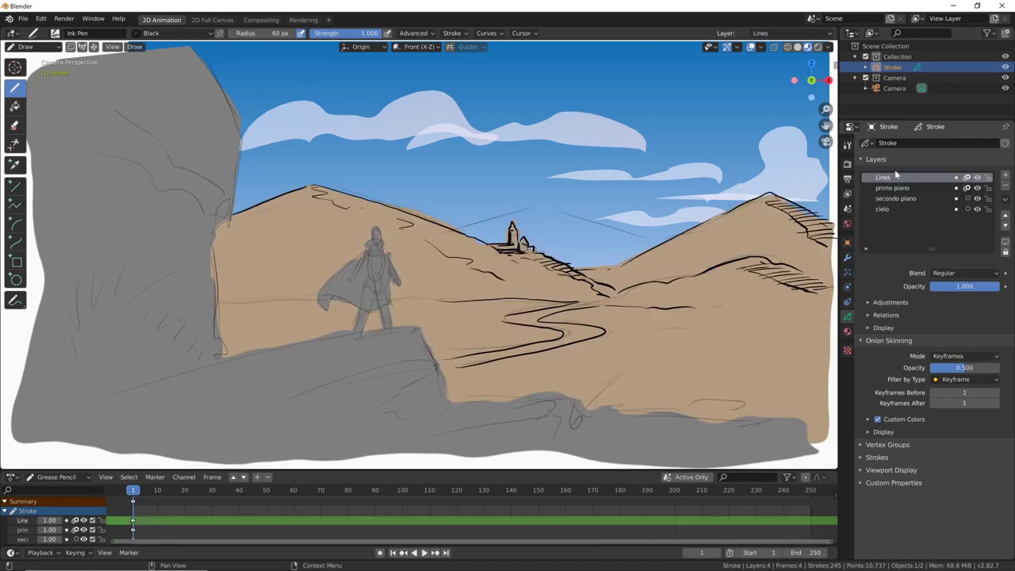
{"action": "double_click", "coordinate": [895, 176]}
{"action": "type", "text": "schizzo"}
{"action": "key", "text": "Return"}
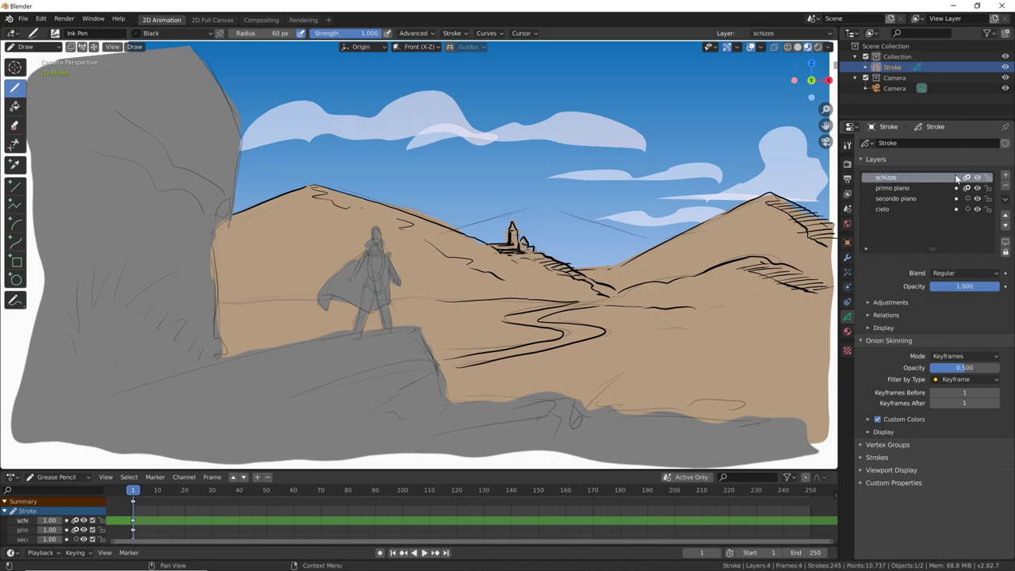
Step: Toggle the schizzo sketch's visibility to check it, then make primo piano active
{"action": "left_click", "coordinate": [977, 177]}
{"action": "left_click", "coordinate": [909, 210]}
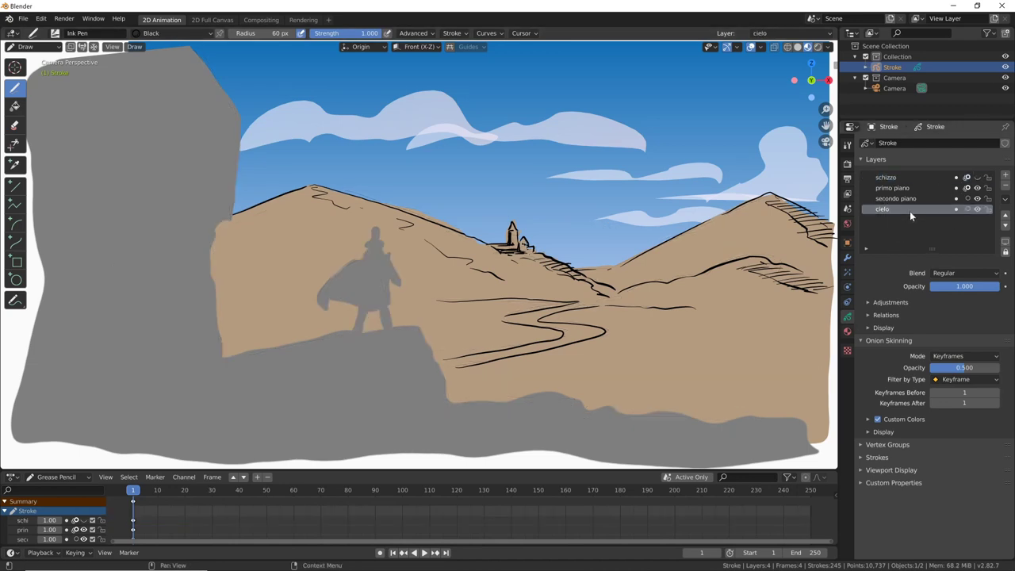
{"action": "left_click", "coordinate": [977, 178]}
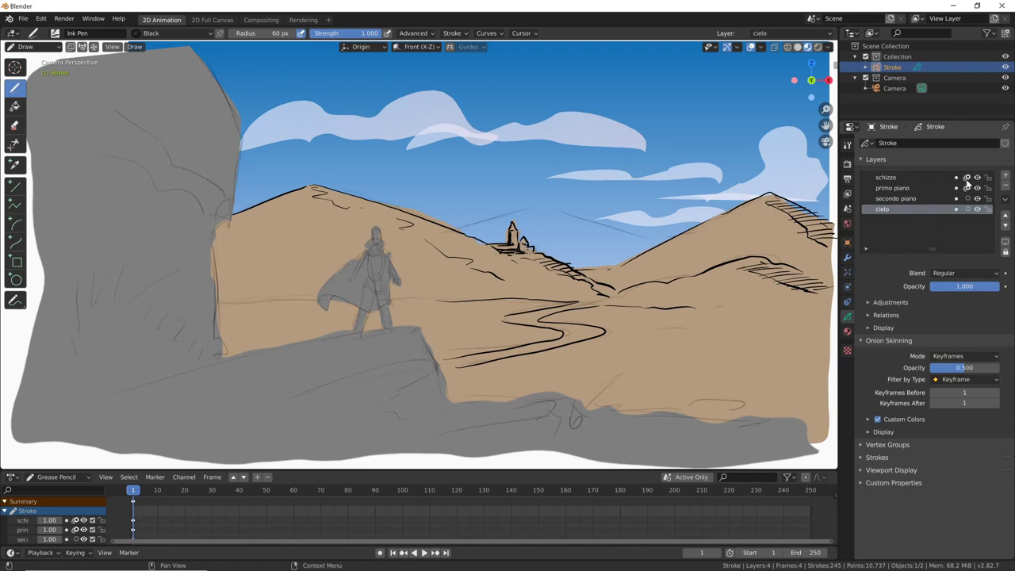
{"action": "left_click", "coordinate": [977, 177]}
{"action": "left_click", "coordinate": [977, 177]}
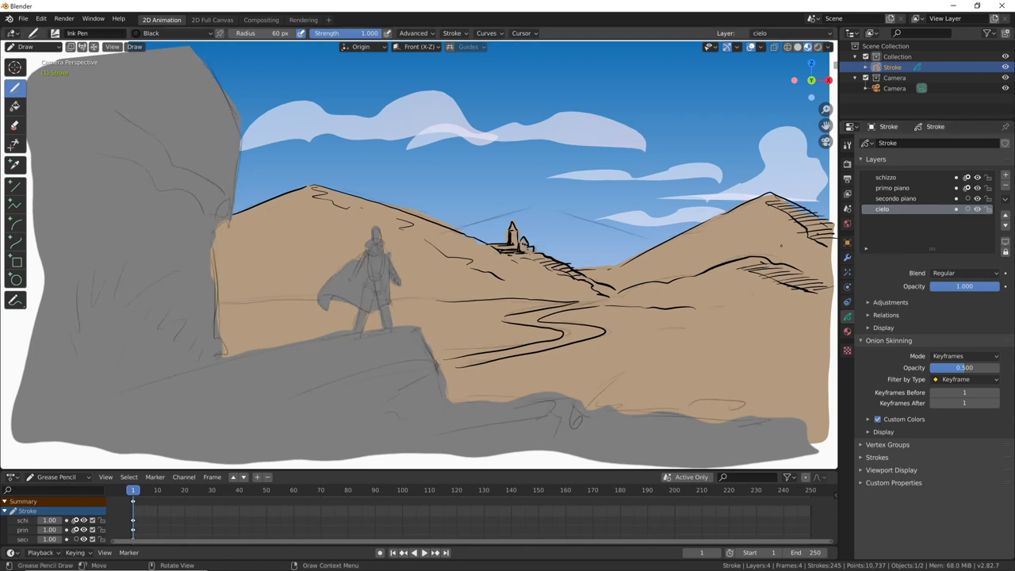
{"action": "left_click", "coordinate": [913, 186]}
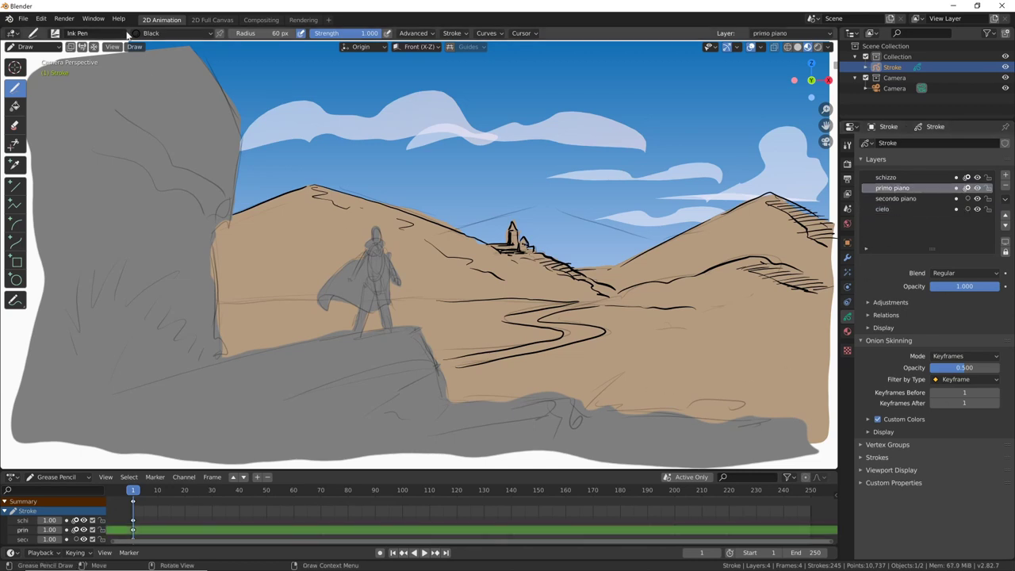
Step: Select the Marker Chisel brush with Factor 0.771 and Angle -37.5°
{"action": "left_click", "coordinate": [55, 33]}
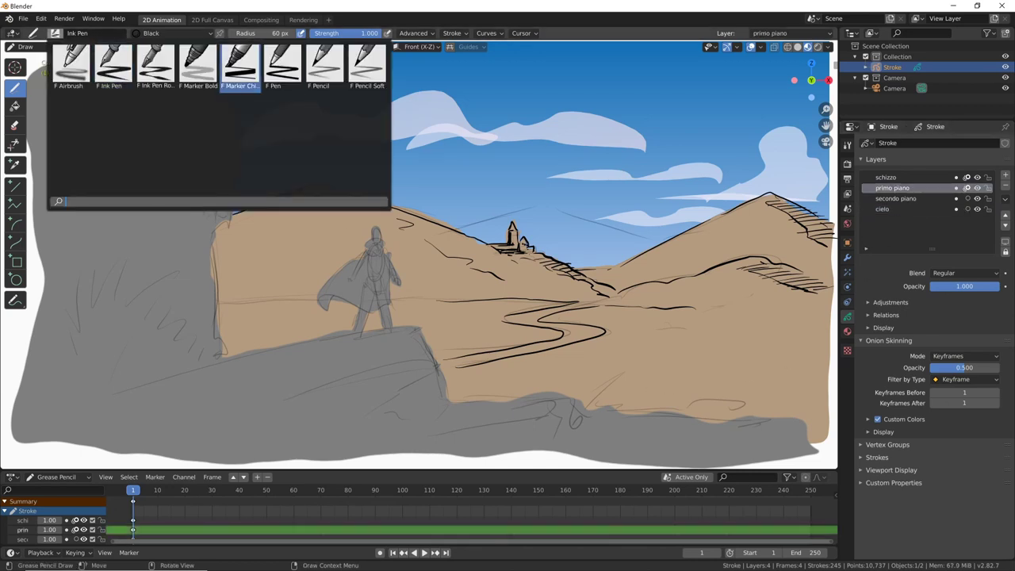
{"action": "left_click", "coordinate": [241, 70]}
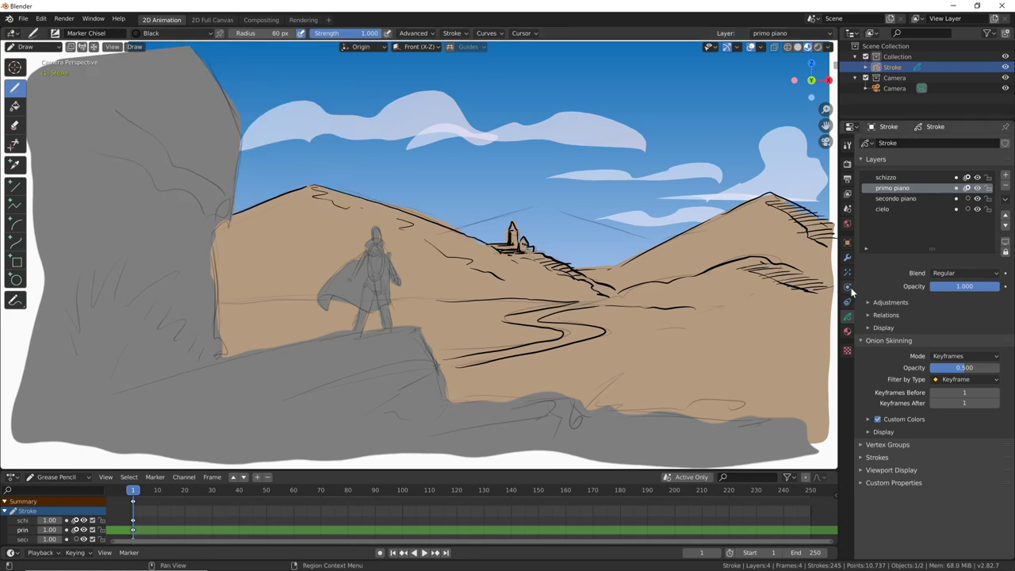
{"action": "left_click", "coordinate": [847, 144]}
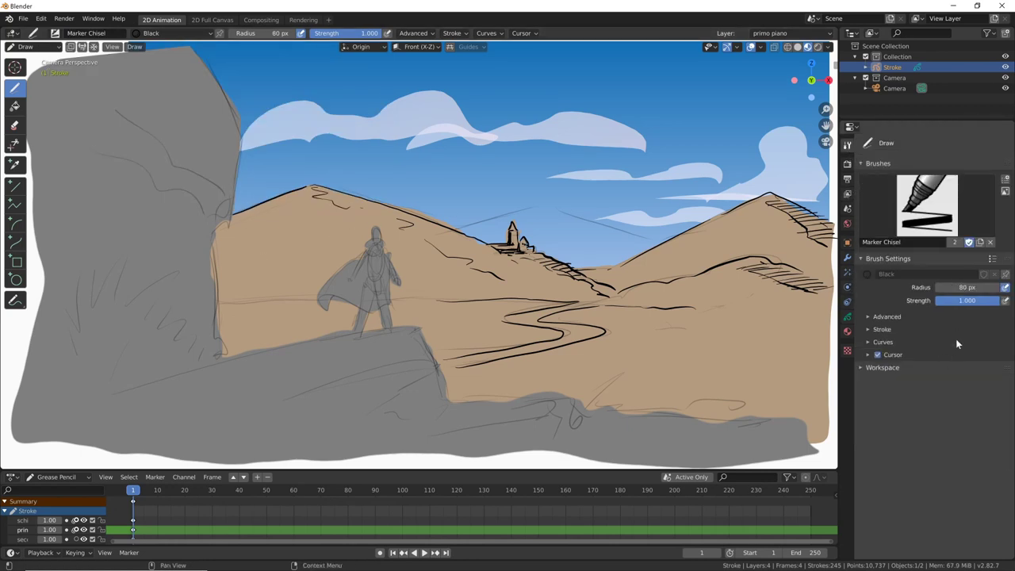
{"action": "left_click", "coordinate": [867, 316]}
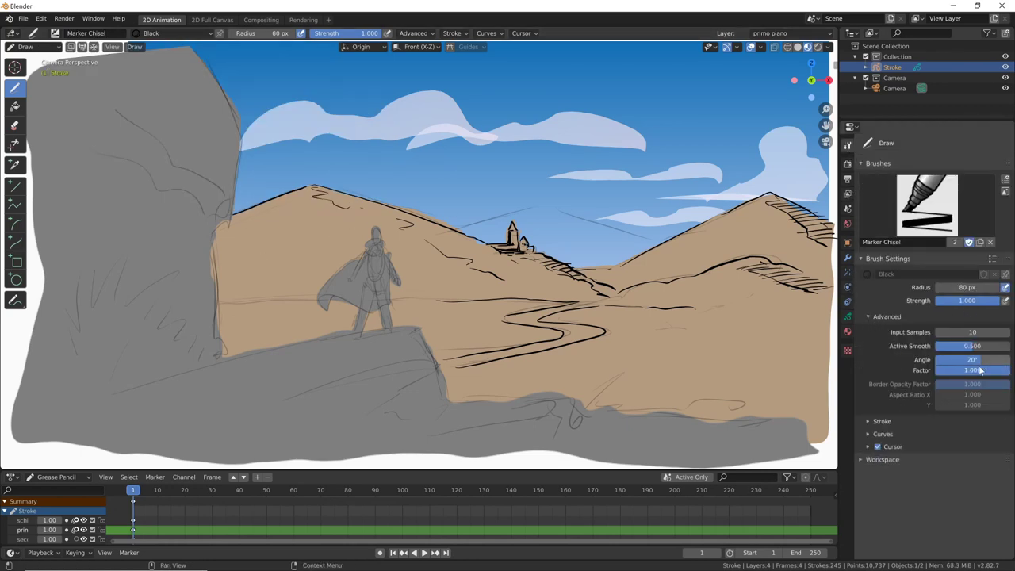
{"action": "left_click_drag", "start_coordinate": [1004, 370], "coordinate": [983, 371]}
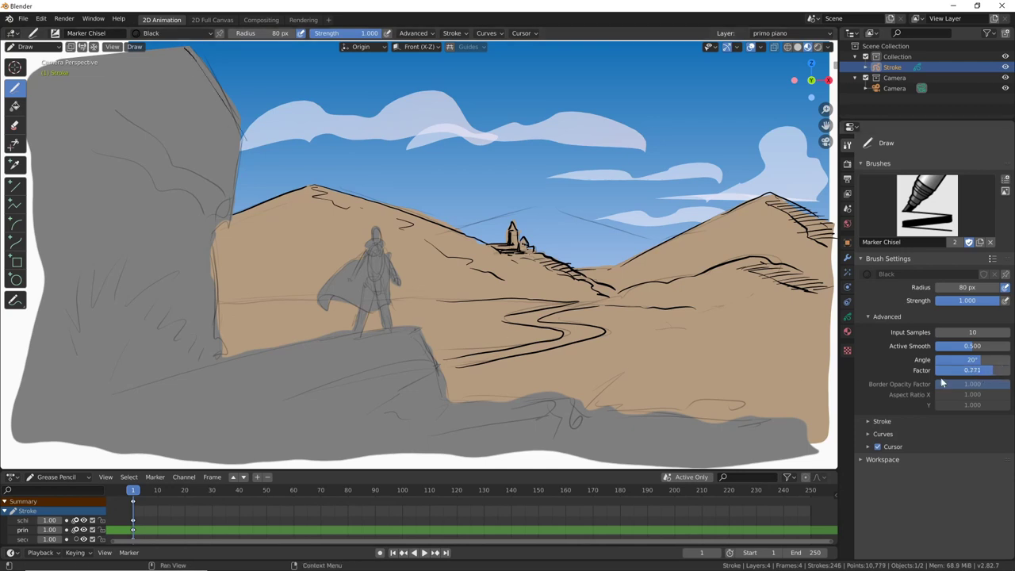
{"action": "mouse_move", "coordinate": [947, 362]}
{"action": "left_mouse_down"}
{"action": "mouse_move", "coordinate": [911, 361]}
{"action": "mouse_move", "coordinate": [931, 361]}
{"action": "left_mouse_up"}
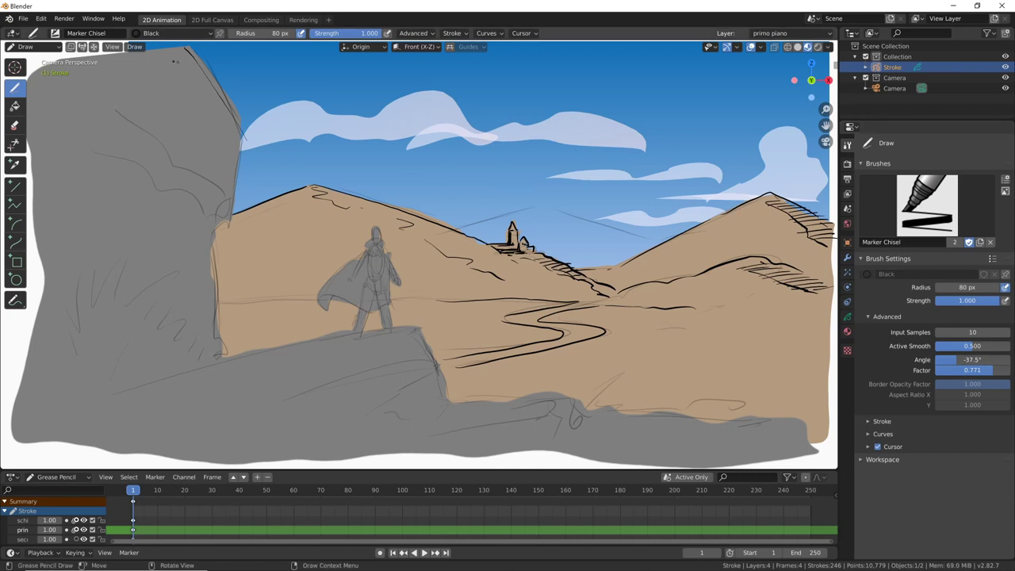
{"action": "mouse_move", "coordinate": [178, 45]}
{"action": "left_mouse_down"}
{"action": "mouse_move", "coordinate": [237, 131]}
{"action": "mouse_move", "coordinate": [222, 94]}
{"action": "left_mouse_up"}
Step: Thicken the cliff's upper edges with black diagonal strokes running down the rock
{"action": "mouse_move", "coordinate": [223, 93]}
{"action": "left_mouse_down"}
{"action": "mouse_move", "coordinate": [241, 124]}
{"action": "mouse_move", "coordinate": [230, 185]}
{"action": "left_mouse_up"}
{"action": "mouse_move", "coordinate": [97, 101]}
{"action": "left_mouse_down"}
{"action": "mouse_move", "coordinate": [230, 198]}
{"action": "mouse_move", "coordinate": [167, 163]}
{"action": "left_mouse_up"}
{"action": "left_click_drag", "start_coordinate": [103, 106], "coordinate": [165, 155]}
{"action": "left_click_drag", "start_coordinate": [100, 151], "coordinate": [222, 216]}
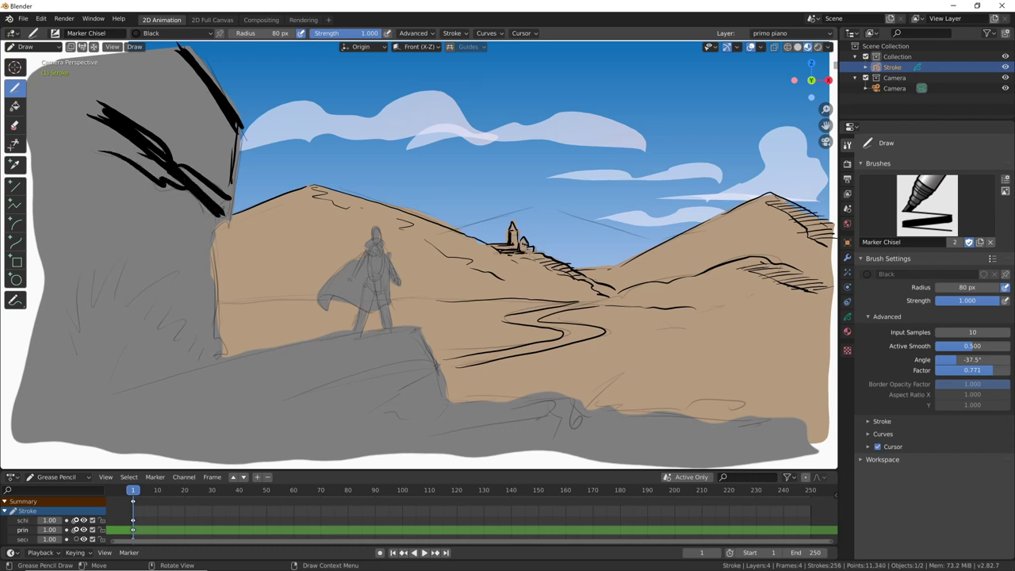
{"action": "mouse_move", "coordinate": [168, 171]}
{"action": "left_mouse_down"}
{"action": "mouse_move", "coordinate": [230, 212]}
{"action": "mouse_move", "coordinate": [216, 328]}
{"action": "left_mouse_up"}
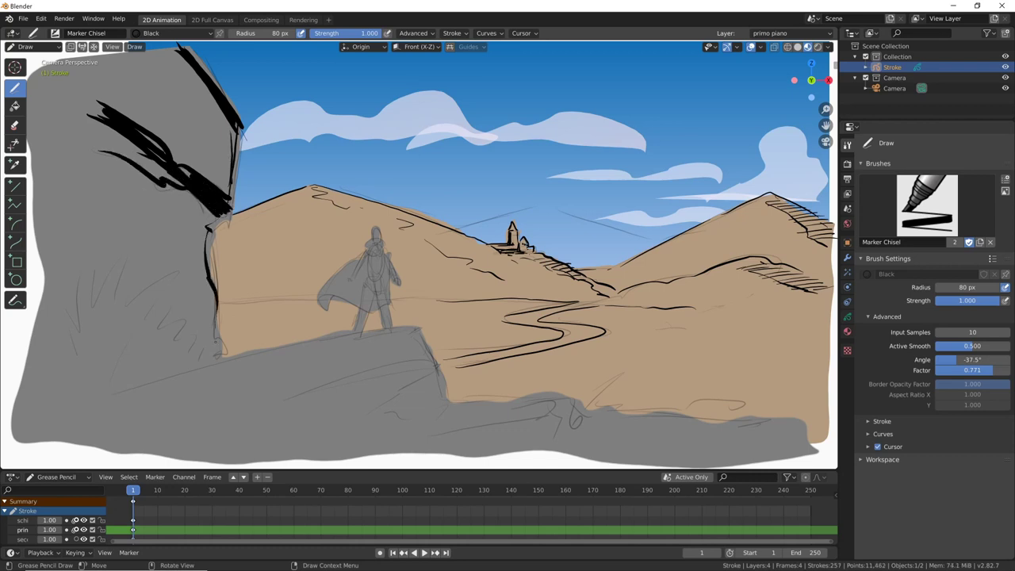
Step: Hatch the cliff face, adding more hatching lower down
{"action": "mouse_move", "coordinate": [118, 307]}
{"action": "left_mouse_down"}
{"action": "mouse_move", "coordinate": [141, 238]}
{"action": "mouse_move", "coordinate": [164, 247]}
{"action": "left_mouse_up"}
{"action": "left_click_drag", "start_coordinate": [139, 293], "coordinate": [151, 276]}
{"action": "left_click_drag", "start_coordinate": [147, 317], "coordinate": [184, 275]}
{"action": "mouse_move", "coordinate": [138, 329]}
{"action": "left_mouse_down"}
{"action": "mouse_move", "coordinate": [147, 299]}
{"action": "mouse_move", "coordinate": [163, 309]}
{"action": "left_mouse_up"}
{"action": "left_click_drag", "start_coordinate": [158, 328], "coordinate": [171, 301]}
{"action": "left_click_drag", "start_coordinate": [174, 330], "coordinate": [189, 307]}
{"action": "left_click_drag", "start_coordinate": [184, 331], "coordinate": [203, 309]}
Step: Add bold black strokes along the cliff's right edge
{"action": "left_click_drag", "start_coordinate": [111, 178], "coordinate": [203, 238]}
{"action": "left_click_drag", "start_coordinate": [138, 218], "coordinate": [206, 273]}
{"action": "left_click_drag", "start_coordinate": [154, 202], "coordinate": [204, 254]}
{"action": "left_click_drag", "start_coordinate": [170, 262], "coordinate": [214, 349]}
{"action": "left_click", "coordinate": [167, 33]}
Step: Rename the second material slot to 'Grey' and switch to a black fill material
{"action": "left_click", "coordinate": [847, 331]}
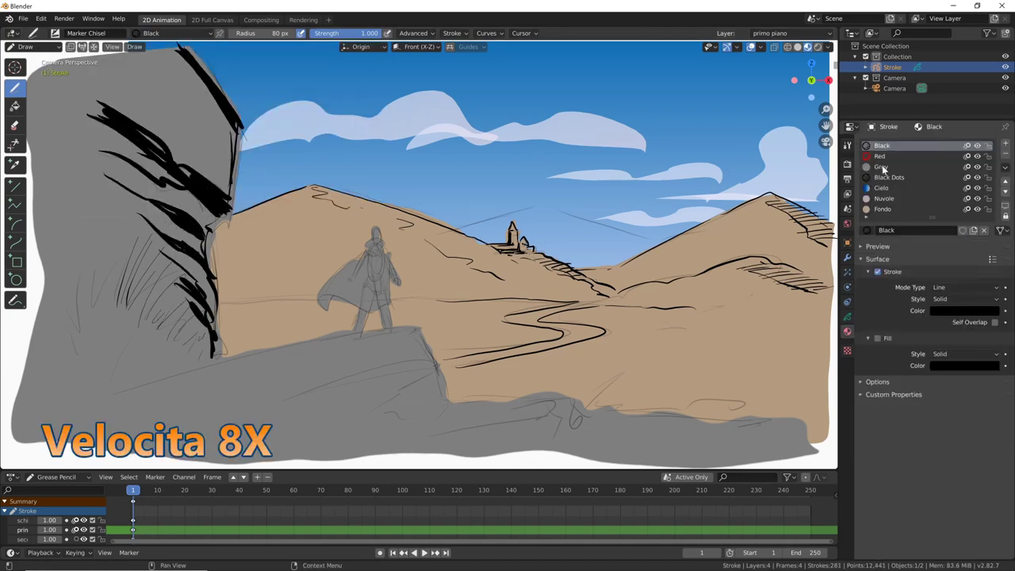
{"action": "left_click", "coordinate": [882, 168]}
{"action": "left_click", "coordinate": [963, 365]}
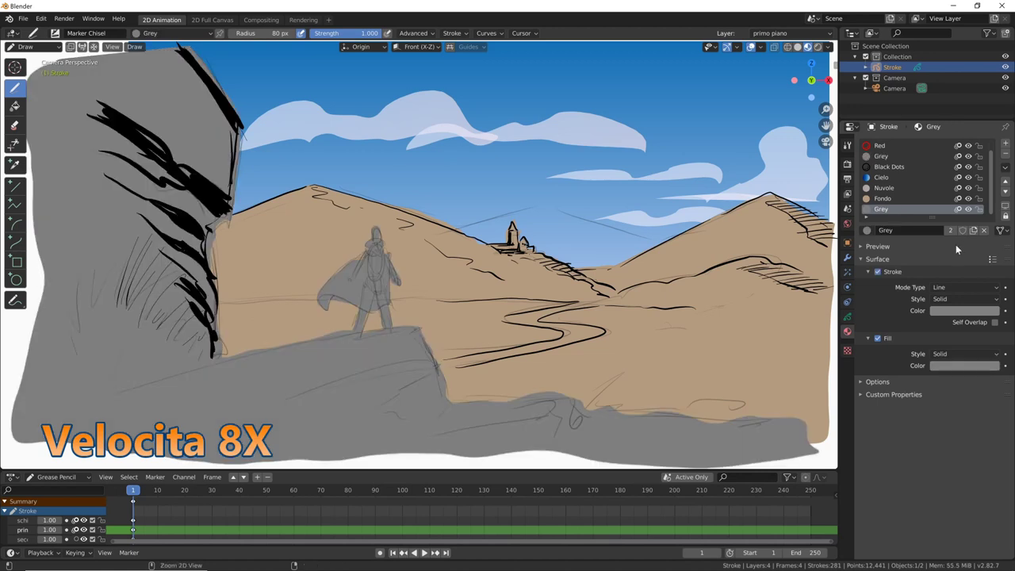
{"action": "type", "text": "Grey"}
{"action": "left_click", "coordinate": [886, 208]}
Step: Paint black fill shapes and spikes over the left and lower-left rock
{"action": "left_click_drag", "start_coordinate": [230, 64], "coordinate": [179, 186]}
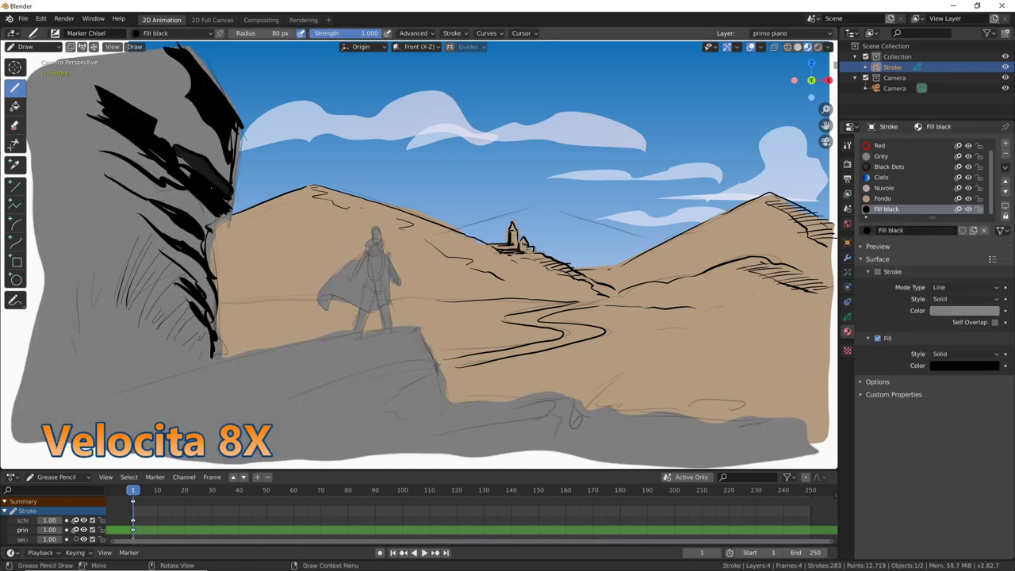
{"action": "left_click_drag", "start_coordinate": [163, 139], "coordinate": [59, 199]}
{"action": "left_click_drag", "start_coordinate": [127, 210], "coordinate": [56, 333]}
{"action": "left_click_drag", "start_coordinate": [194, 246], "coordinate": [135, 337]}
{"action": "left_click_drag", "start_coordinate": [222, 226], "coordinate": [135, 361]}
{"action": "left_click_drag", "start_coordinate": [198, 182], "coordinate": [47, 293]}
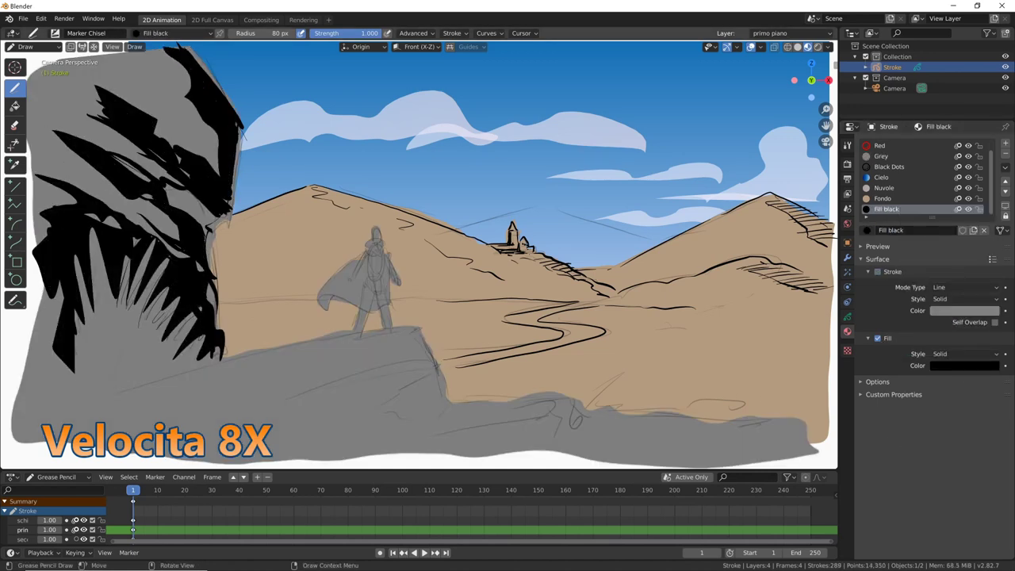
{"action": "left_click_drag", "start_coordinate": [198, 313], "coordinate": [179, 345]}
{"action": "left_click_drag", "start_coordinate": [222, 195], "coordinate": [186, 274]}
{"action": "left_click_drag", "start_coordinate": [190, 88], "coordinate": [154, 142]}
{"action": "mouse_move", "coordinate": [146, 321]}
{"action": "left_mouse_down"}
{"action": "mouse_move", "coordinate": [83, 396]}
{"action": "mouse_move", "coordinate": [67, 396]}
{"action": "left_mouse_up"}
Step: Fill dark shapes on the figure and rock top, plus long spikes across the lower rock
{"action": "left_click_drag", "start_coordinate": [333, 294], "coordinate": [319, 305]}
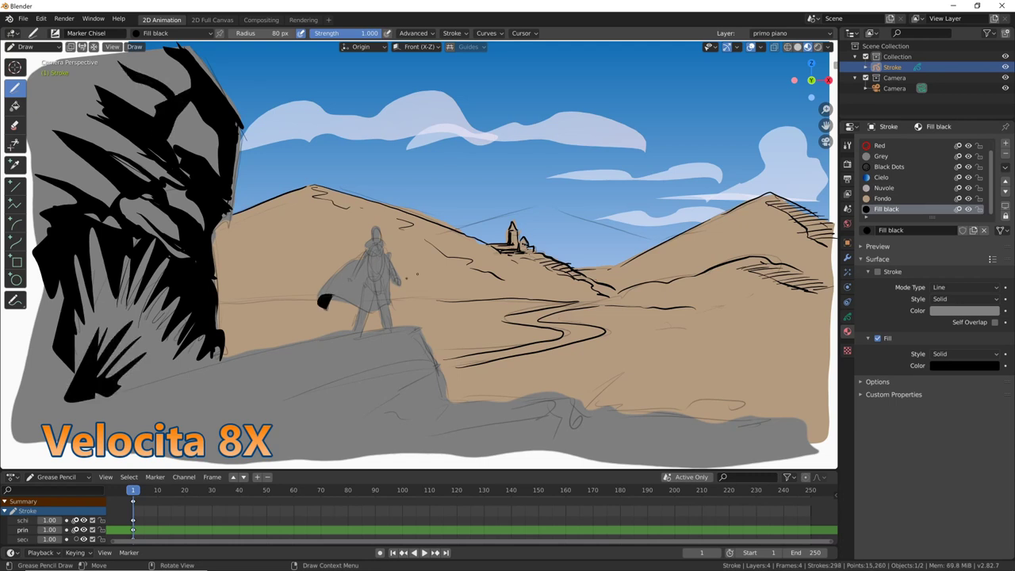
{"action": "mouse_move", "coordinate": [377, 230]}
{"action": "left_mouse_down"}
{"action": "mouse_move", "coordinate": [369, 261]}
{"action": "mouse_move", "coordinate": [384, 305]}
{"action": "left_mouse_up"}
{"action": "mouse_move", "coordinate": [373, 265]}
{"action": "left_mouse_down"}
{"action": "mouse_move", "coordinate": [364, 300]}
{"action": "mouse_move", "coordinate": [323, 300]}
{"action": "mouse_move", "coordinate": [363, 333]}
{"action": "left_mouse_up"}
{"action": "left_click_drag", "start_coordinate": [416, 329], "coordinate": [305, 343]}
{"action": "left_click_drag", "start_coordinate": [429, 348], "coordinate": [214, 416]}
{"action": "left_click_drag", "start_coordinate": [440, 381], "coordinate": [289, 444]}
{"action": "left_click_drag", "start_coordinate": [269, 360], "coordinate": [218, 373]}
Step: Paint black fills along the bottom foreground
{"action": "left_click_drag", "start_coordinate": [365, 372], "coordinate": [103, 464]}
{"action": "left_click_drag", "start_coordinate": [225, 341], "coordinate": [8, 468]}
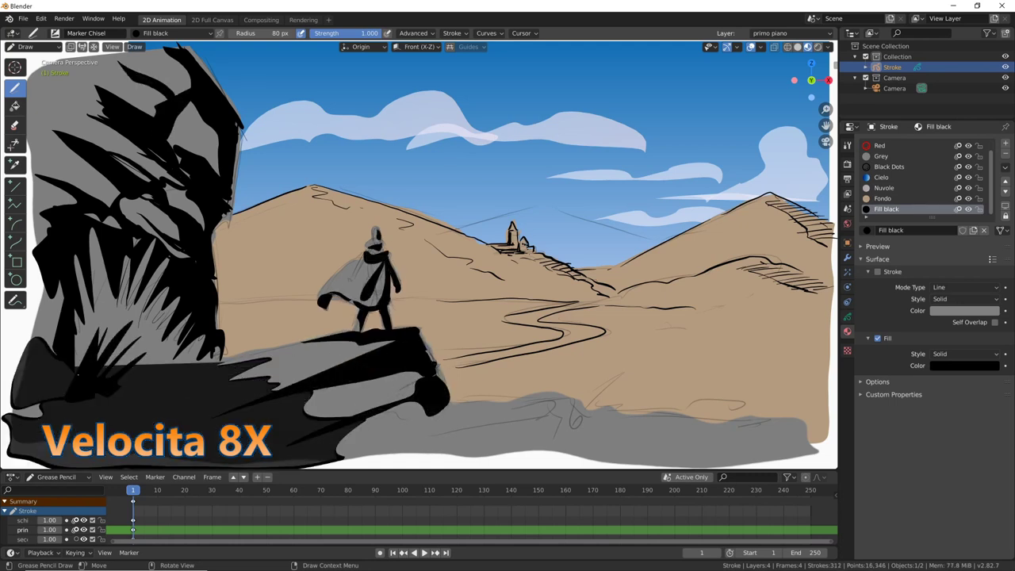
{"action": "left_click_drag", "start_coordinate": [365, 269], "coordinate": [16, 412]}
{"action": "left_click_drag", "start_coordinate": [337, 408], "coordinate": [570, 452]}
{"action": "left_click_drag", "start_coordinate": [519, 409], "coordinate": [714, 440]}
{"action": "left_click_drag", "start_coordinate": [373, 459], "coordinate": [829, 432]}
Step: Switch to the Black stroke material and draw black strokes on the left rock
{"action": "left_click", "coordinate": [175, 34]}
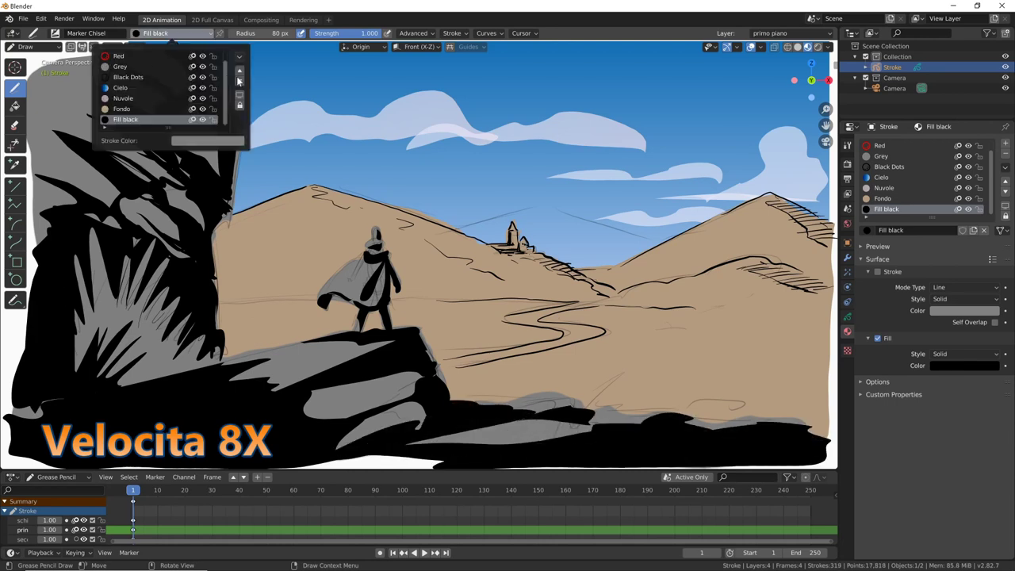
{"action": "left_click", "coordinate": [118, 54]}
{"action": "left_click_drag", "start_coordinate": [134, 75], "coordinate": [107, 105]}
{"action": "left_click_drag", "start_coordinate": [214, 134], "coordinate": [179, 163]}
{"action": "mouse_move", "coordinate": [202, 198]}
{"action": "left_mouse_down"}
{"action": "mouse_move", "coordinate": [170, 230]}
{"action": "mouse_move", "coordinate": [130, 238]}
{"action": "mouse_move", "coordinate": [152, 303]}
{"action": "left_mouse_up"}
{"action": "left_click_drag", "start_coordinate": [156, 356], "coordinate": [134, 383]}
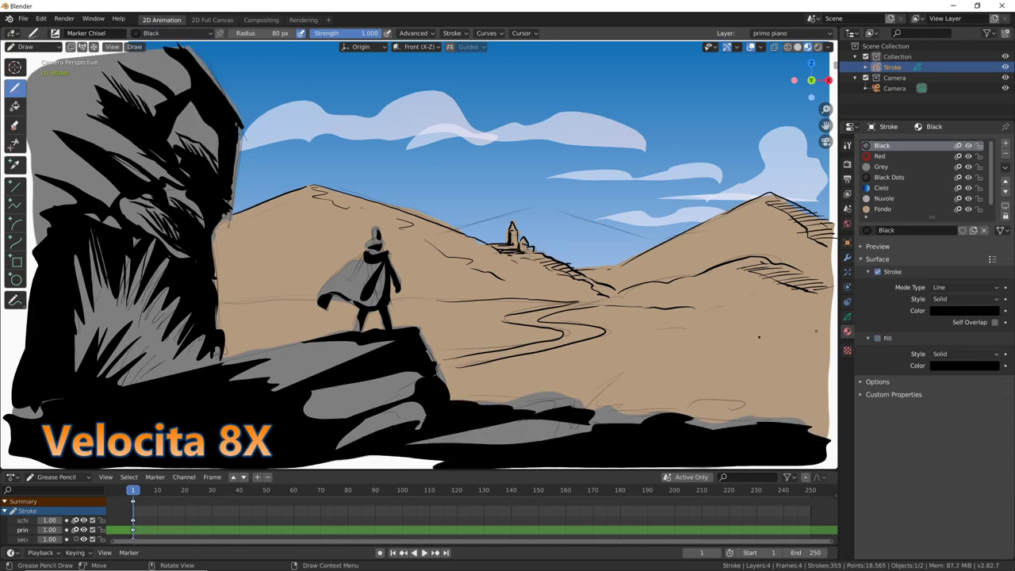
{"action": "left_click", "coordinate": [414, 34]}
Step: Darken the rock under the figure, shade its cape, head and legs, and the lower ground
{"action": "mouse_move", "coordinate": [113, 306]}
{"action": "left_mouse_down"}
{"action": "mouse_move", "coordinate": [136, 364]}
{"action": "mouse_move", "coordinate": [289, 357]}
{"action": "left_mouse_up"}
{"action": "mouse_move", "coordinate": [369, 344]}
{"action": "left_mouse_down"}
{"action": "mouse_move", "coordinate": [278, 379]}
{"action": "mouse_move", "coordinate": [303, 371]}
{"action": "left_mouse_up"}
{"action": "left_click_drag", "start_coordinate": [374, 401], "coordinate": [305, 411]}
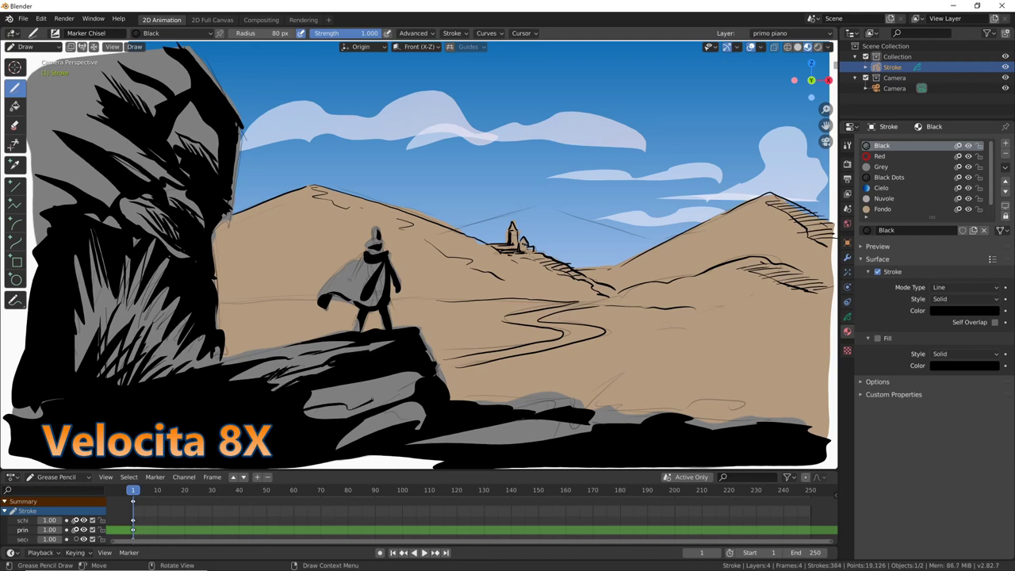
{"action": "left_click_drag", "start_coordinate": [409, 388], "coordinate": [344, 409]}
{"action": "left_click_drag", "start_coordinate": [399, 417], "coordinate": [350, 431]}
{"action": "left_click_drag", "start_coordinate": [377, 268], "coordinate": [351, 291]}
{"action": "left_click_drag", "start_coordinate": [383, 240], "coordinate": [320, 295]}
{"action": "left_click_drag", "start_coordinate": [336, 293], "coordinate": [329, 308]}
{"action": "left_click_drag", "start_coordinate": [358, 312], "coordinate": [354, 330]}
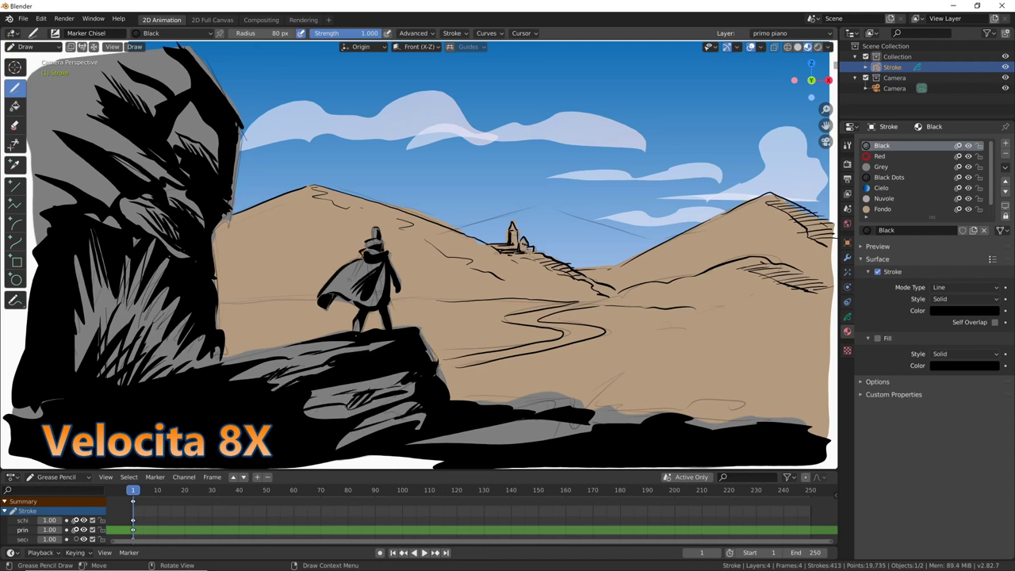
{"action": "left_click_drag", "start_coordinate": [444, 365], "coordinate": [531, 400]}
{"action": "left_click_drag", "start_coordinate": [586, 389], "coordinate": [539, 406]}
{"action": "left_click_drag", "start_coordinate": [816, 412], "coordinate": [500, 440]}
Step: Rename the Grey material to 'terreno' and make its fill colour brown
{"action": "left_click", "coordinate": [882, 167]}
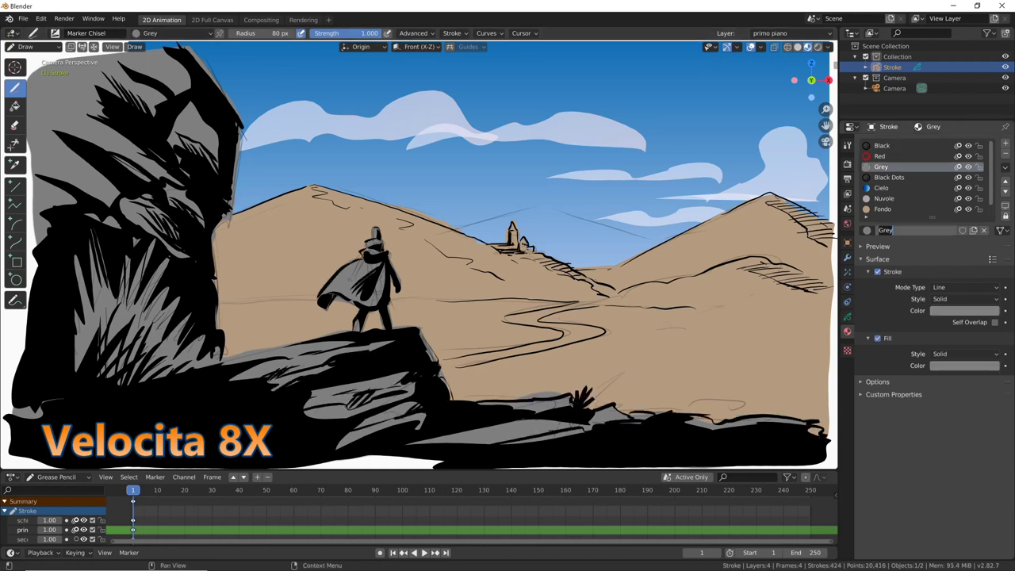
{"action": "double_click", "coordinate": [912, 230]}
{"action": "type", "text": "terreno"}
{"action": "left_click", "coordinate": [964, 365]}
{"action": "left_click", "coordinate": [927, 253]}
Step: Add a new light-brown material named 'light'
{"action": "left_click", "coordinate": [1006, 143]}
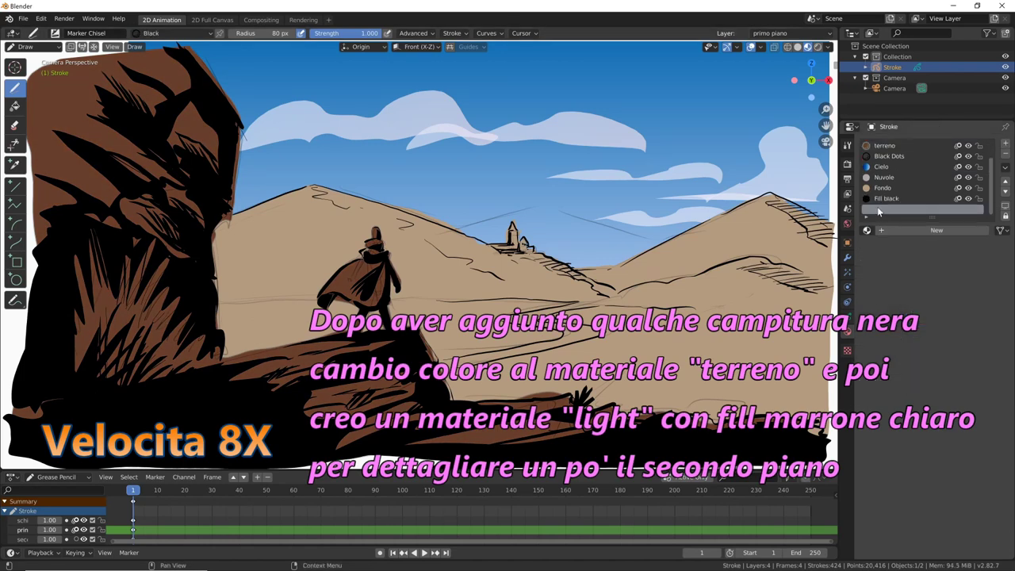
{"action": "left_click", "coordinate": [936, 230]}
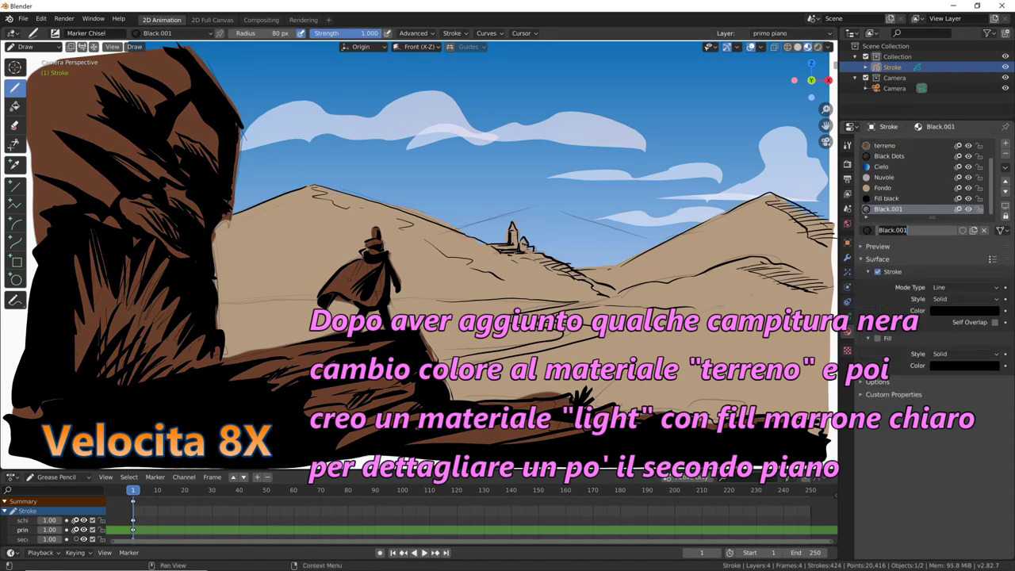
{"action": "type", "text": "light"}
{"action": "left_click", "coordinate": [964, 365]}
{"action": "left_click", "coordinate": [912, 208]}
Step: On secondo piano, paint light-brown highlights on the mountain slopes and foreground ground
{"action": "left_click_drag", "start_coordinate": [634, 265], "coordinate": [701, 250]}
{"action": "left_click", "coordinate": [847, 223]}
{"action": "left_click", "coordinate": [895, 198]}
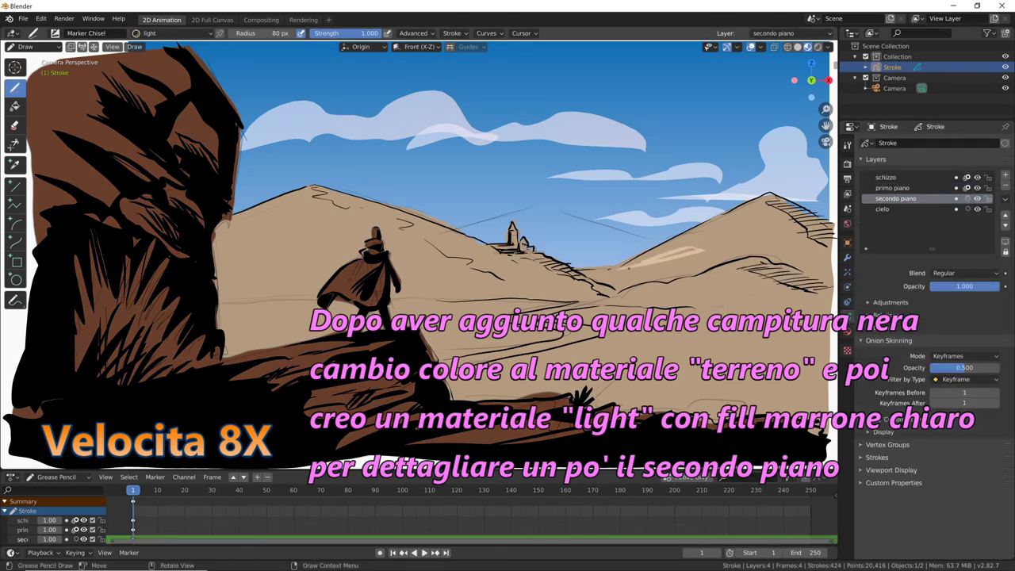
{"action": "left_click_drag", "start_coordinate": [634, 264], "coordinate": [765, 202]}
{"action": "left_click_drag", "start_coordinate": [688, 281], "coordinate": [757, 257]}
{"action": "left_click_drag", "start_coordinate": [567, 316], "coordinate": [725, 309]}
{"action": "left_click_drag", "start_coordinate": [511, 360], "coordinate": [658, 337]}
{"action": "left_click_drag", "start_coordinate": [237, 234], "coordinate": [317, 190]}
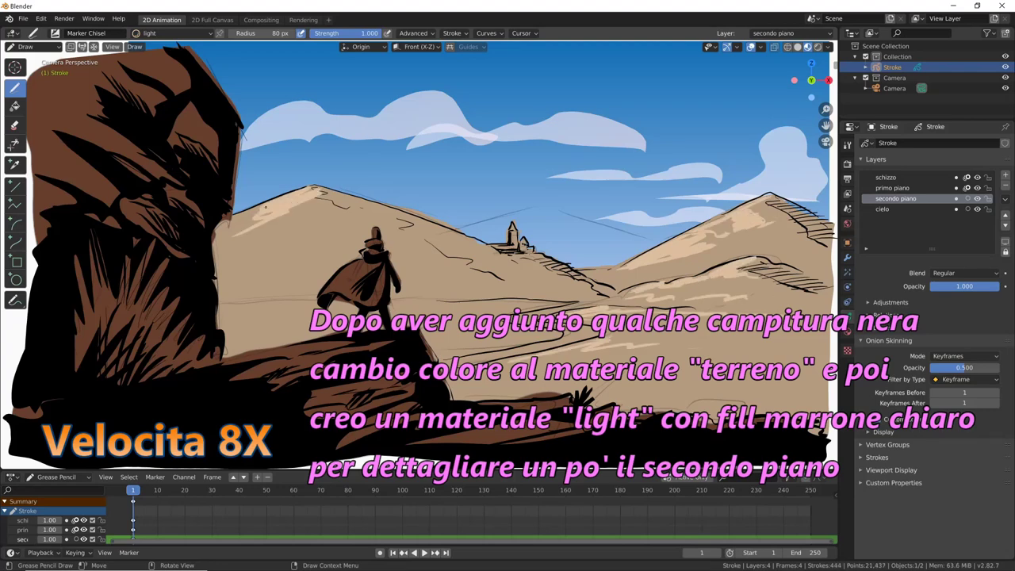
Step: Enlarge the brush with F and paint broad light strokes on the left slope and ground
{"action": "key", "text": "f"}
{"action": "left_click", "coordinate": [279, 250]}
{"action": "left_click_drag", "start_coordinate": [230, 297], "coordinate": [333, 230]}
{"action": "mouse_move", "coordinate": [222, 353]}
{"action": "left_mouse_down"}
{"action": "mouse_move", "coordinate": [276, 334]}
{"action": "mouse_move", "coordinate": [310, 302]}
{"action": "left_mouse_up"}
{"action": "left_click_drag", "start_coordinate": [396, 313], "coordinate": [496, 301]}
{"action": "left_click_drag", "start_coordinate": [349, 222], "coordinate": [368, 210]}
{"action": "mouse_move", "coordinate": [499, 245]}
{"action": "left_mouse_down"}
{"action": "mouse_move", "coordinate": [549, 208]}
{"action": "mouse_move", "coordinate": [607, 218]}
{"action": "left_mouse_up"}
Step: On the cielo layer, paint a distant light ridge behind the castle and extra light strokes
{"action": "left_click", "coordinate": [881, 209]}
{"action": "left_click_drag", "start_coordinate": [559, 266], "coordinate": [662, 230]}
{"action": "left_click_drag", "start_coordinate": [563, 242], "coordinate": [674, 215]}
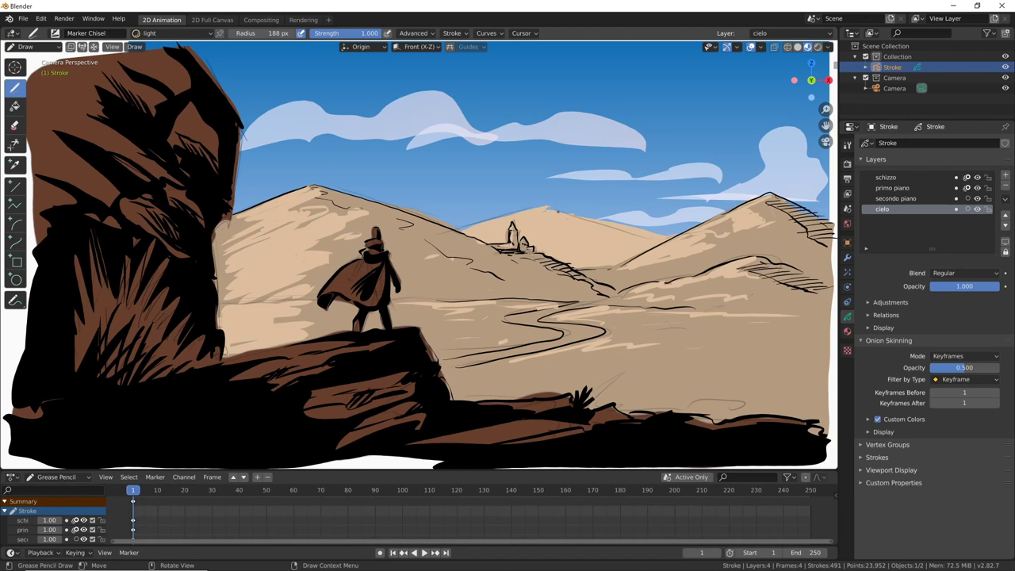
{"action": "left_click_drag", "start_coordinate": [621, 231], "coordinate": [596, 259]}
{"action": "left_click_drag", "start_coordinate": [485, 219], "coordinate": [468, 244]}
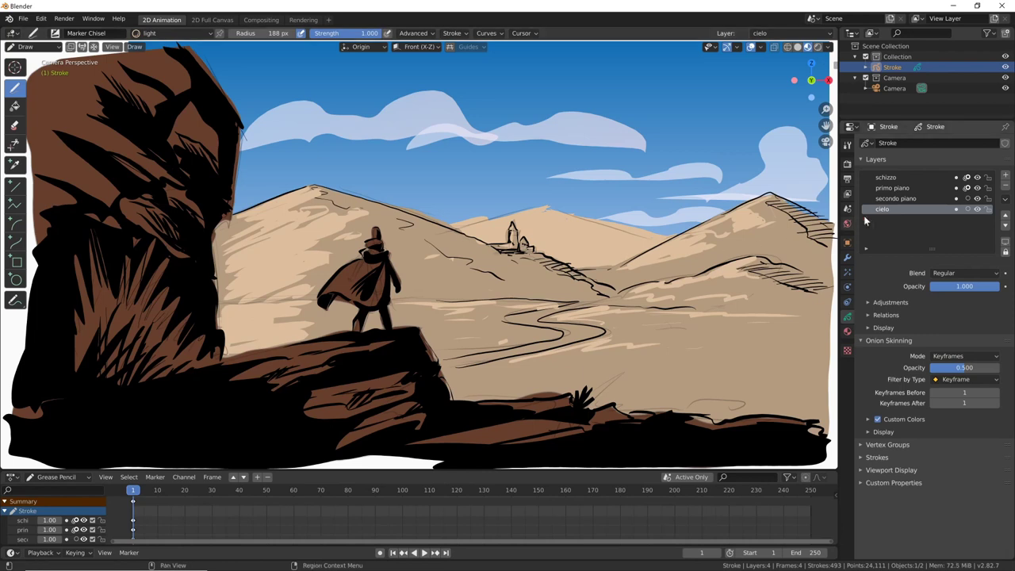
{"action": "left_click", "coordinate": [924, 198]}
{"action": "left_click", "coordinate": [976, 198]}
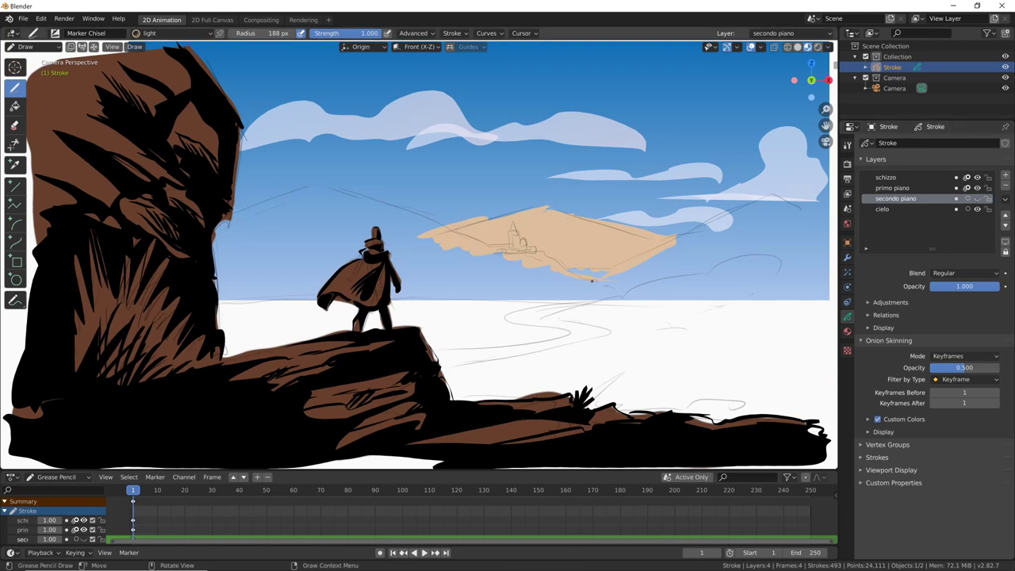
{"action": "left_click", "coordinate": [977, 198]}
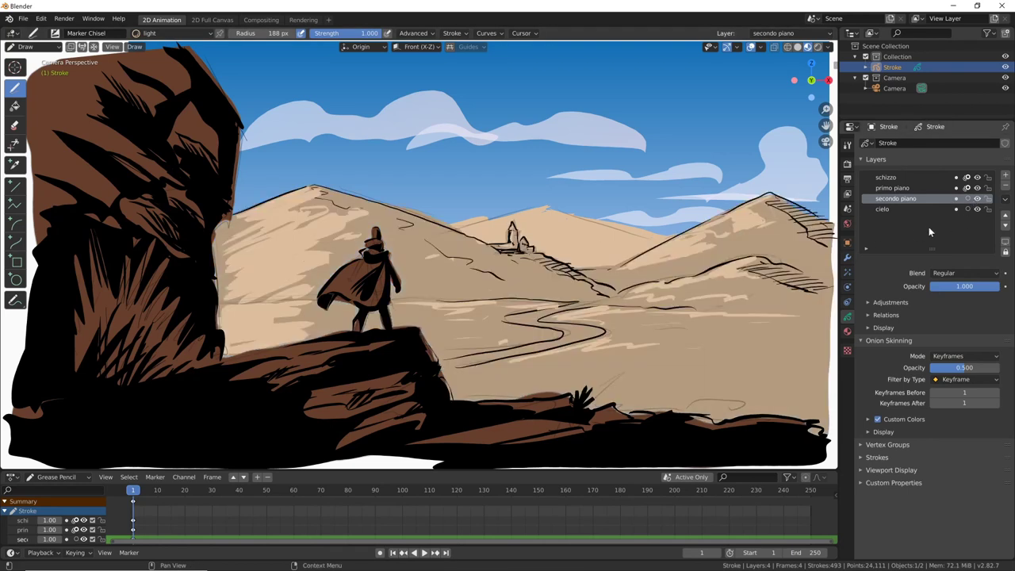
{"action": "left_click", "coordinate": [888, 209]}
{"action": "left_click", "coordinate": [976, 209]}
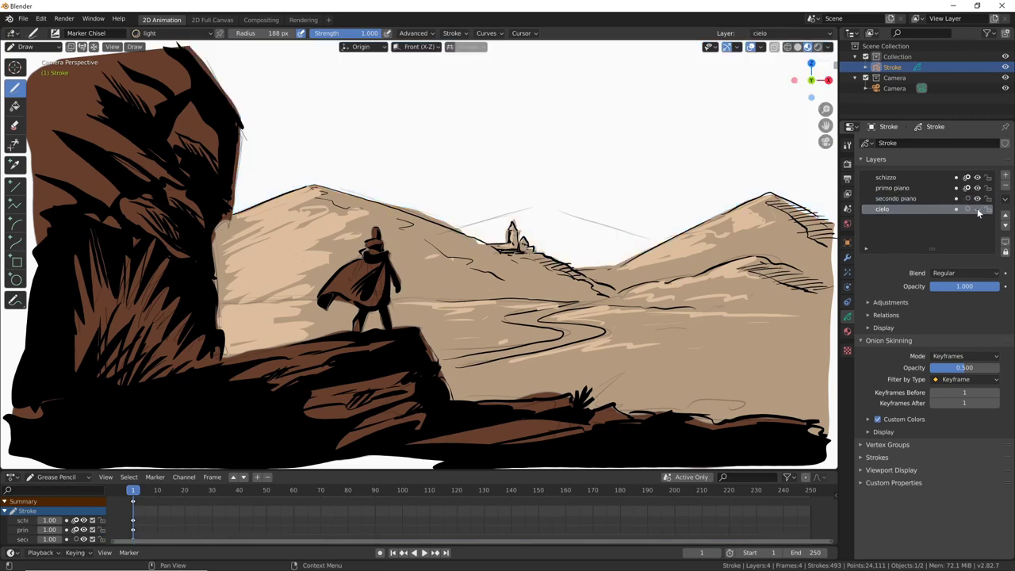
{"action": "left_click", "coordinate": [977, 209]}
{"action": "left_click", "coordinate": [977, 198]}
{"action": "left_click", "coordinate": [977, 198]}
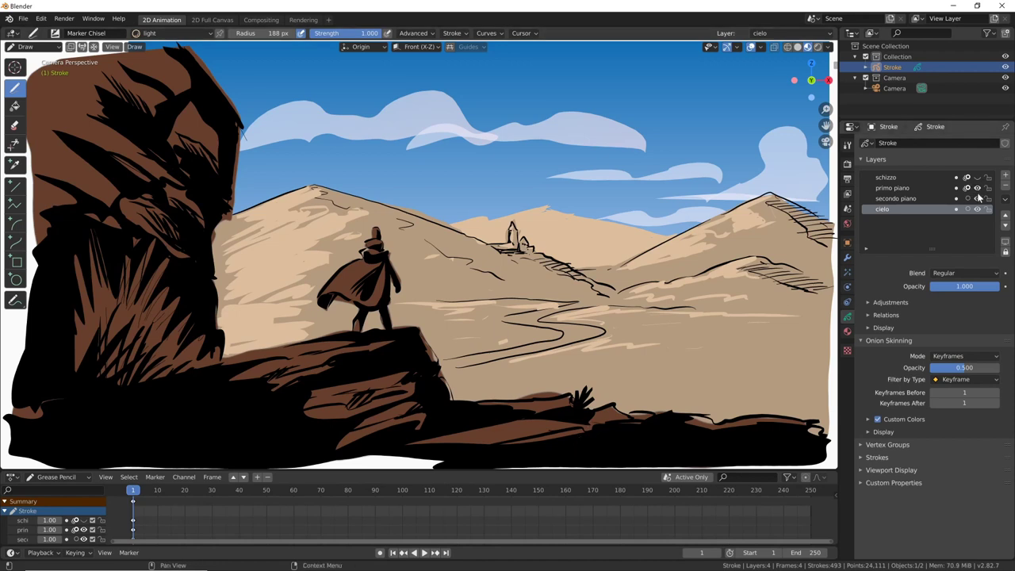
{"action": "left_click", "coordinate": [915, 188]}
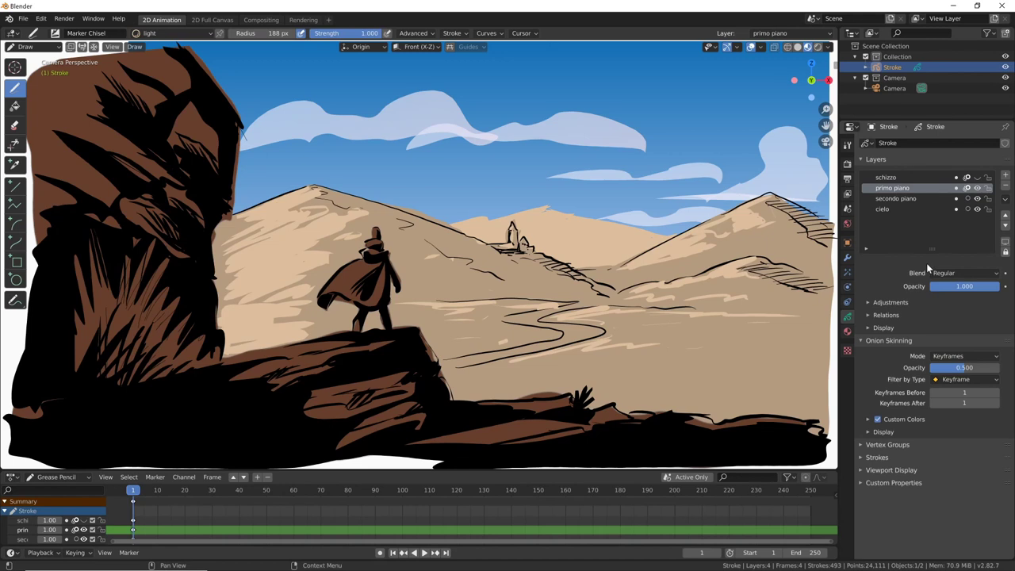
{"action": "left_click", "coordinate": [1006, 227]}
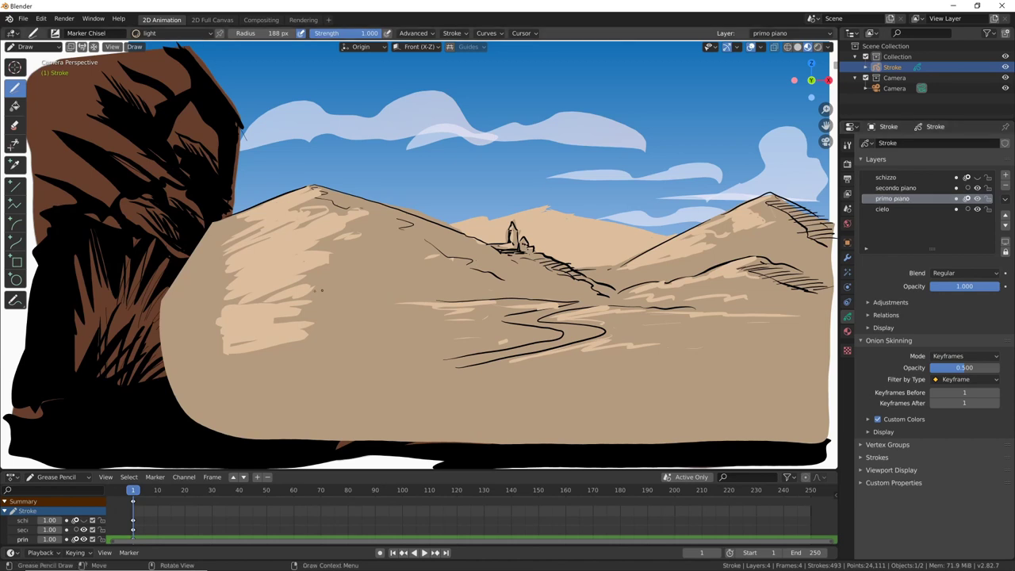
{"action": "left_click", "coordinate": [1005, 215]}
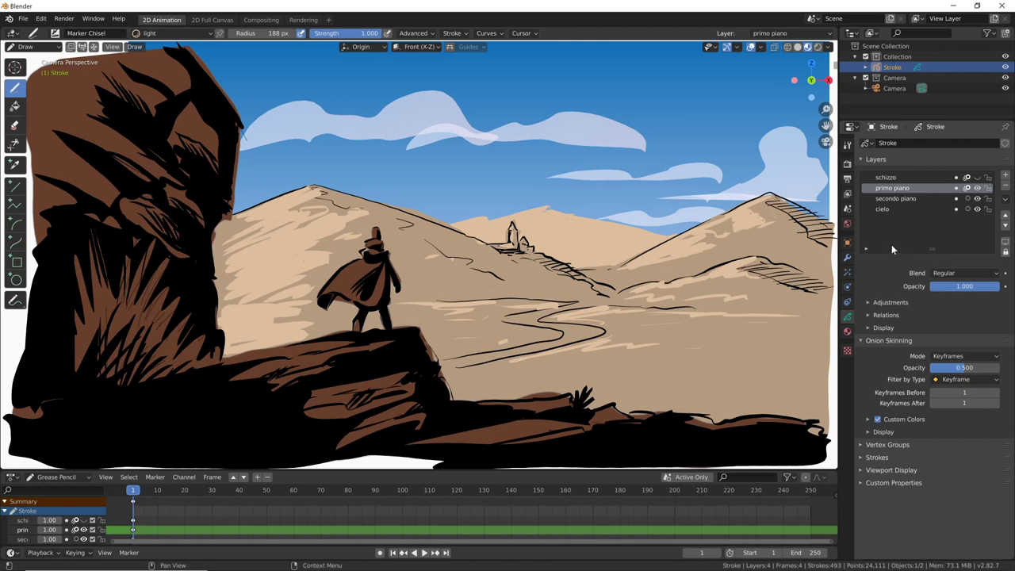
Step: Add a new grease pencil layer named ombre above the secondo piano layer
{"action": "left_click", "coordinate": [907, 199]}
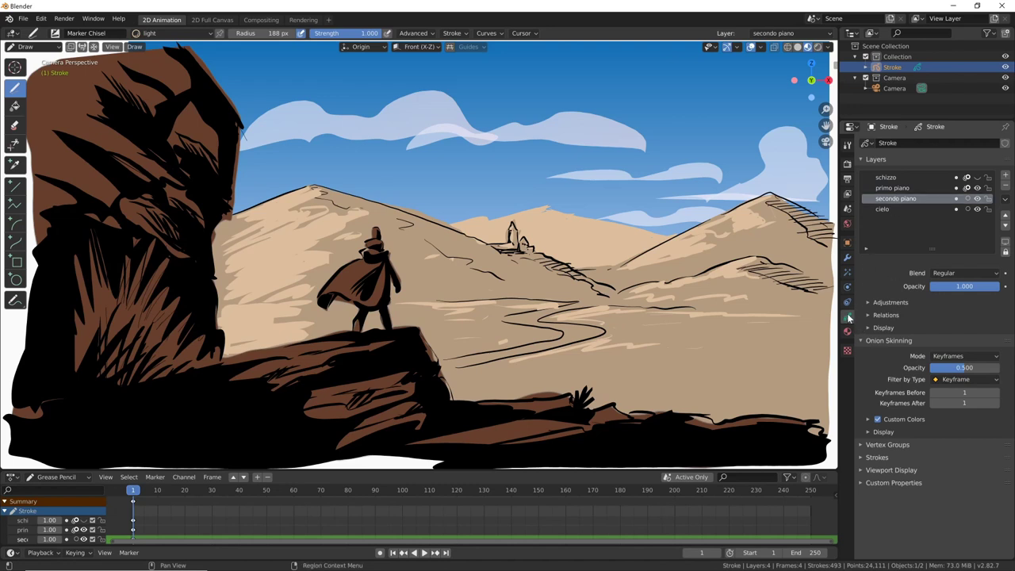
{"action": "left_click", "coordinate": [1005, 175]}
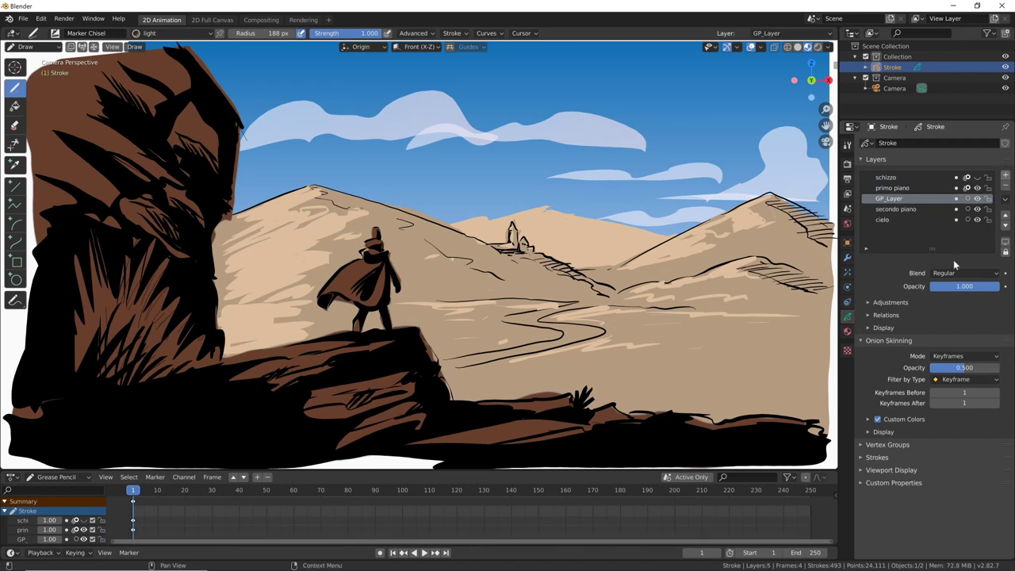
{"action": "double_click", "coordinate": [900, 199]}
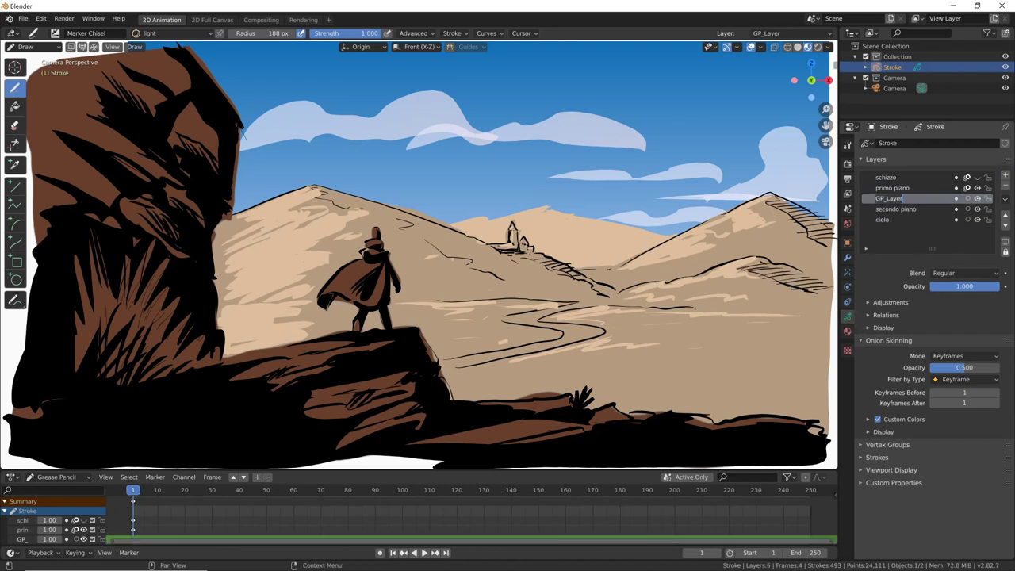
{"action": "type", "text": "c"}
{"action": "key", "text": "Return"}
Step: Add a material slot using the light material, rename it shadow, and adjust its stroke colour
{"action": "left_click", "coordinate": [846, 335]}
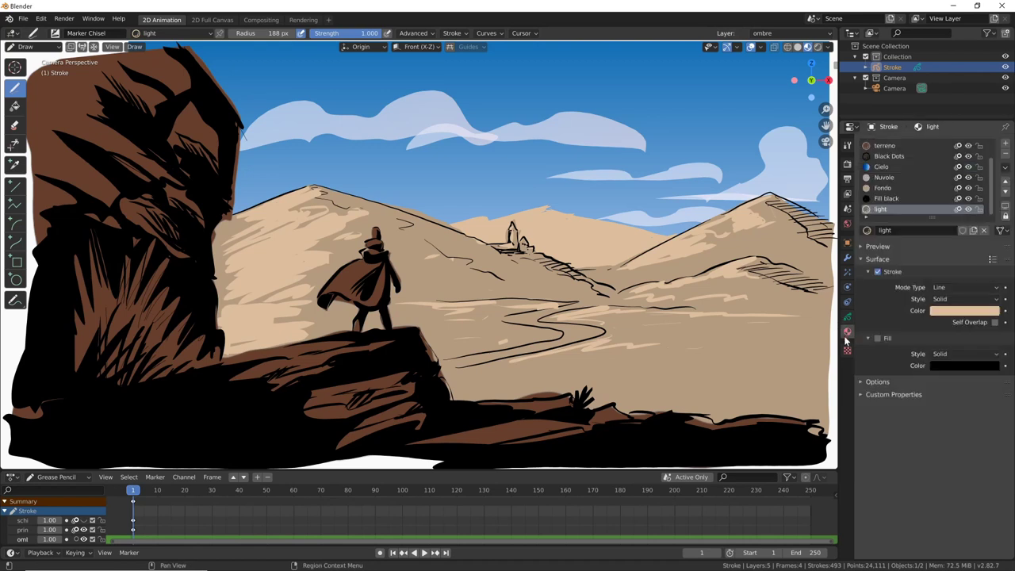
{"action": "left_click", "coordinate": [1006, 143]}
{"action": "left_click", "coordinate": [867, 230]}
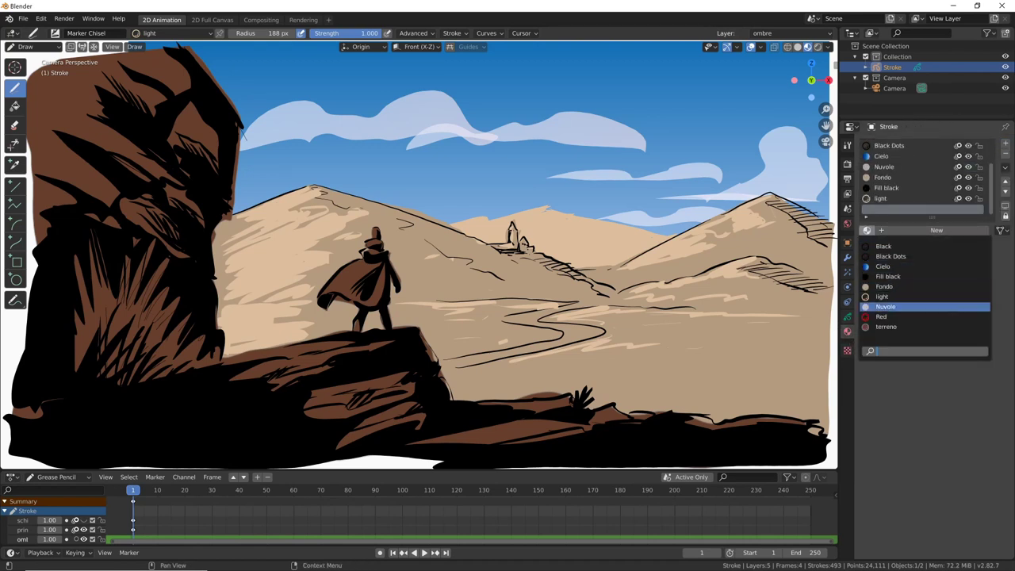
{"action": "left_click", "coordinate": [884, 297]}
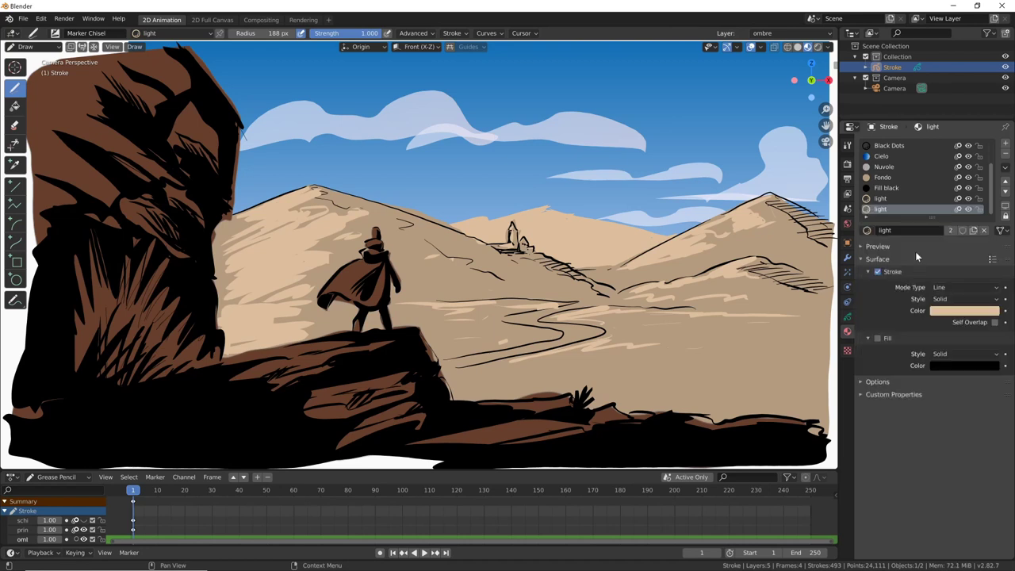
{"action": "type", "text": "shadow"}
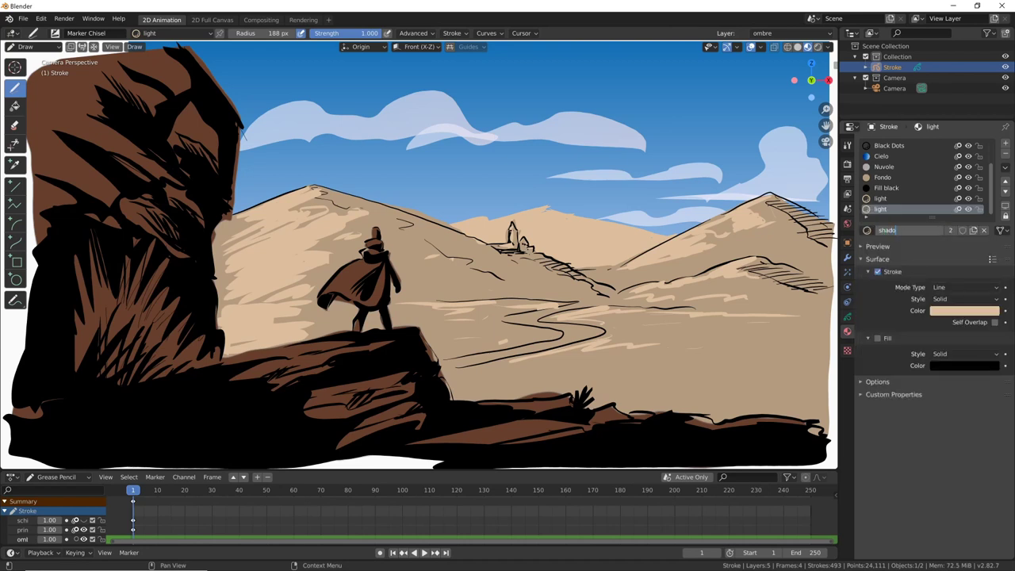
{"action": "key", "text": "Return"}
{"action": "left_click", "coordinate": [958, 310]}
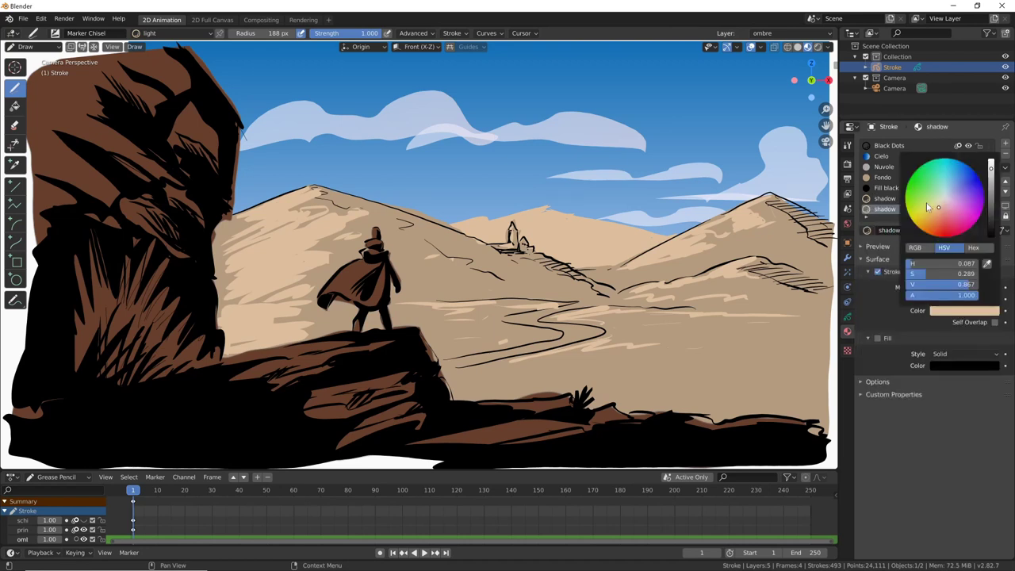
{"action": "left_click_drag", "start_coordinate": [929, 208], "coordinate": [937, 214]}
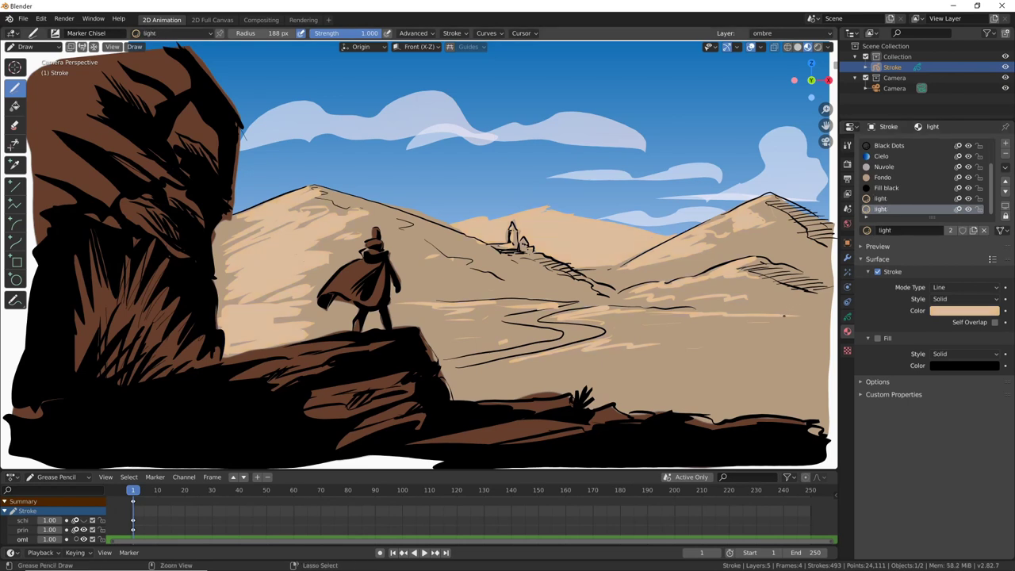
Step: Restore the light material's name and make a single-user copy named shadow
{"action": "key", "text": "ctrl+z"}
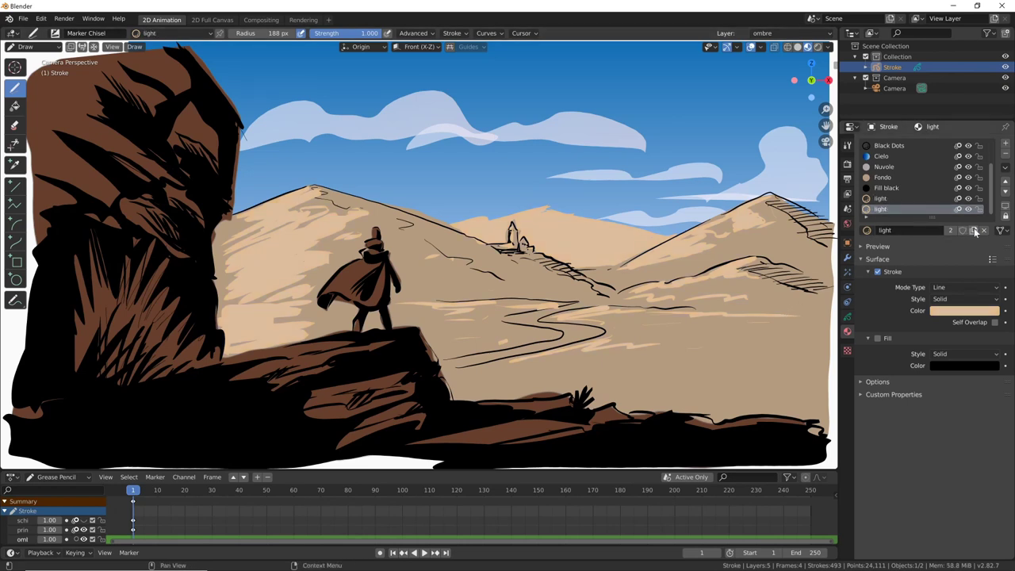
{"action": "left_click", "coordinate": [949, 230]}
{"action": "left_click", "coordinate": [904, 230]}
{"action": "type", "text": "s"}
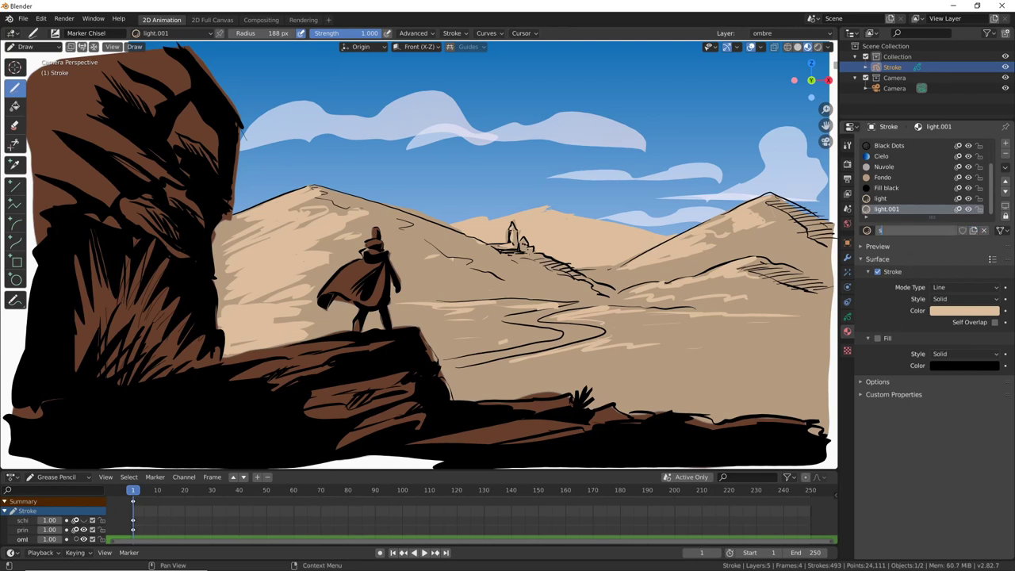
{"action": "type", "text": "hadow"}
{"action": "key", "text": "Return"}
Step: Darken the shadow material's stroke colour to a muted greyish tan-brown
{"action": "left_click", "coordinate": [960, 310]}
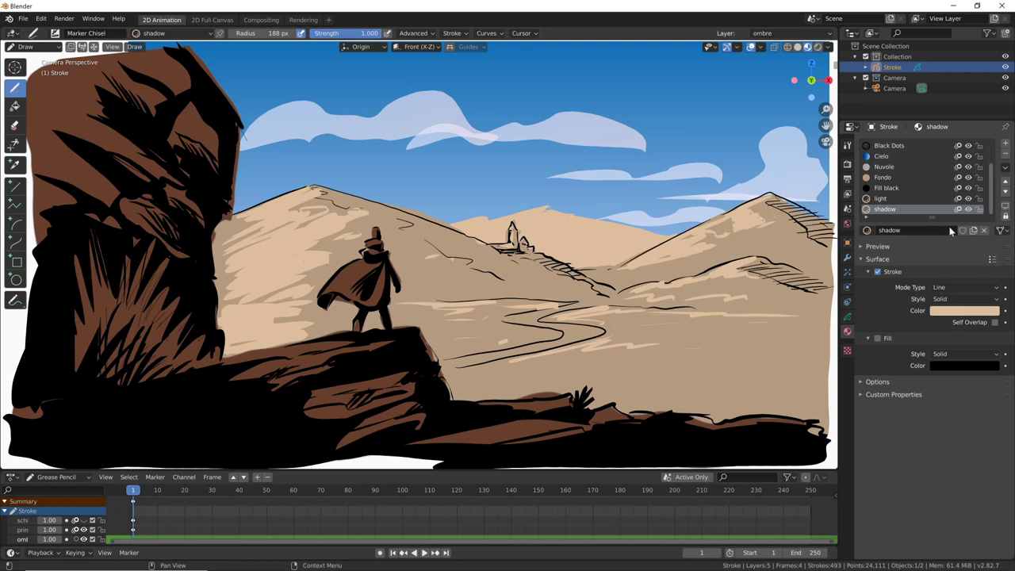
{"action": "left_click", "coordinate": [969, 311]}
{"action": "left_click_drag", "start_coordinate": [993, 177], "coordinate": [991, 194]}
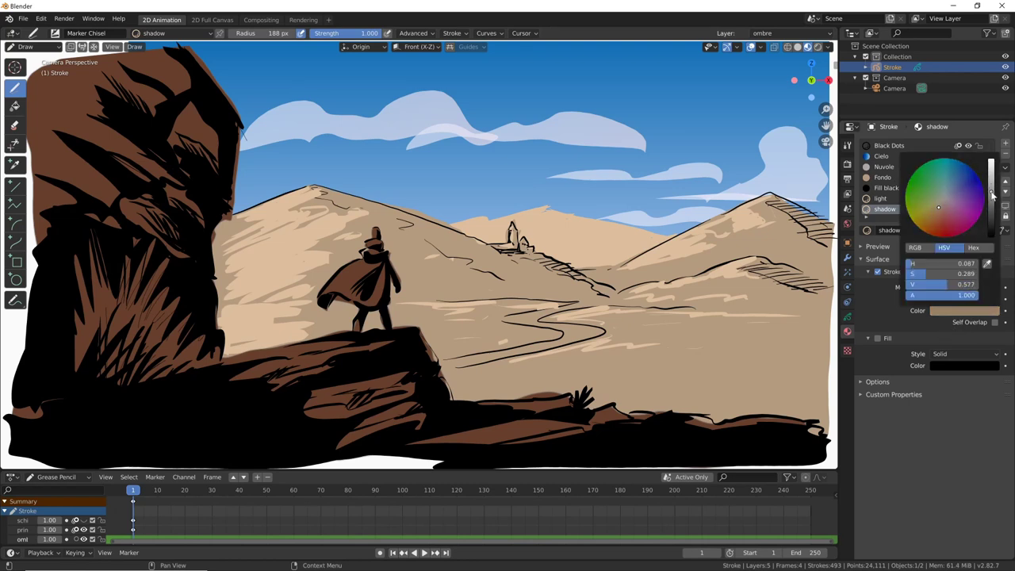
{"action": "left_click", "coordinate": [935, 211]}
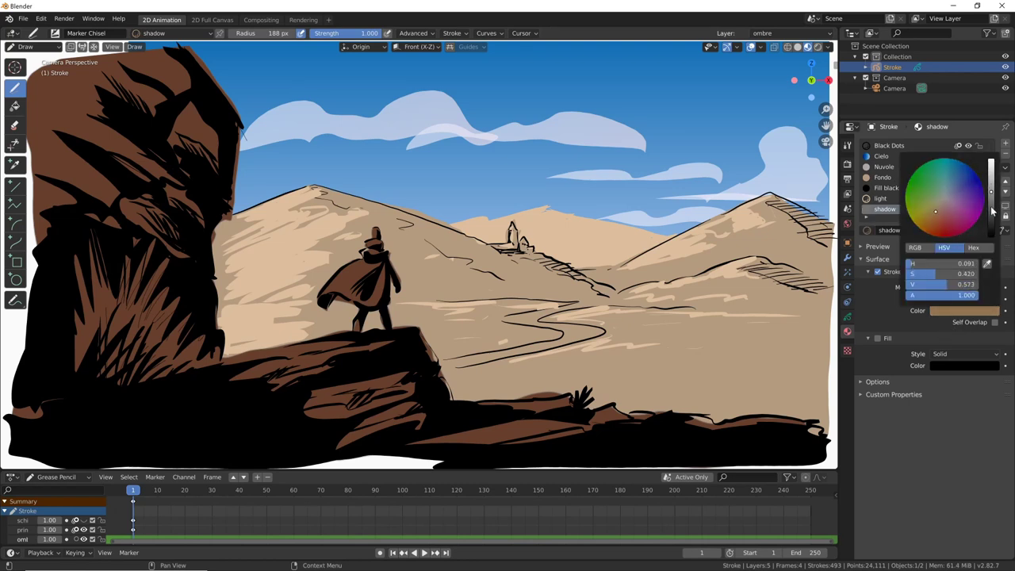
{"action": "left_click", "coordinate": [964, 310]}
{"action": "left_click_drag", "start_coordinate": [932, 274], "coordinate": [918, 279]}
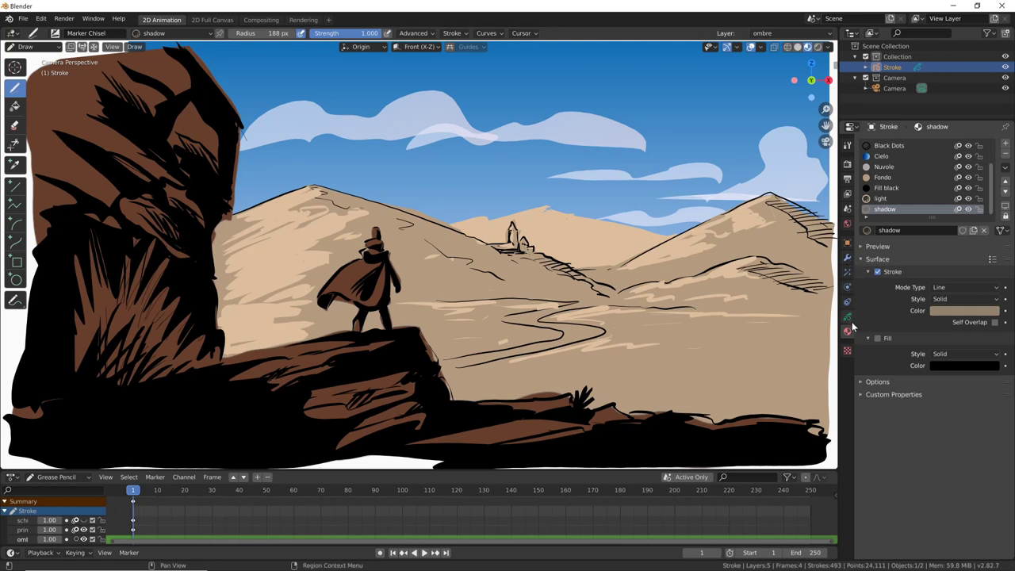
Step: Paint two test shading strokes over the right hill, then undo them
{"action": "left_click", "coordinate": [847, 316]}
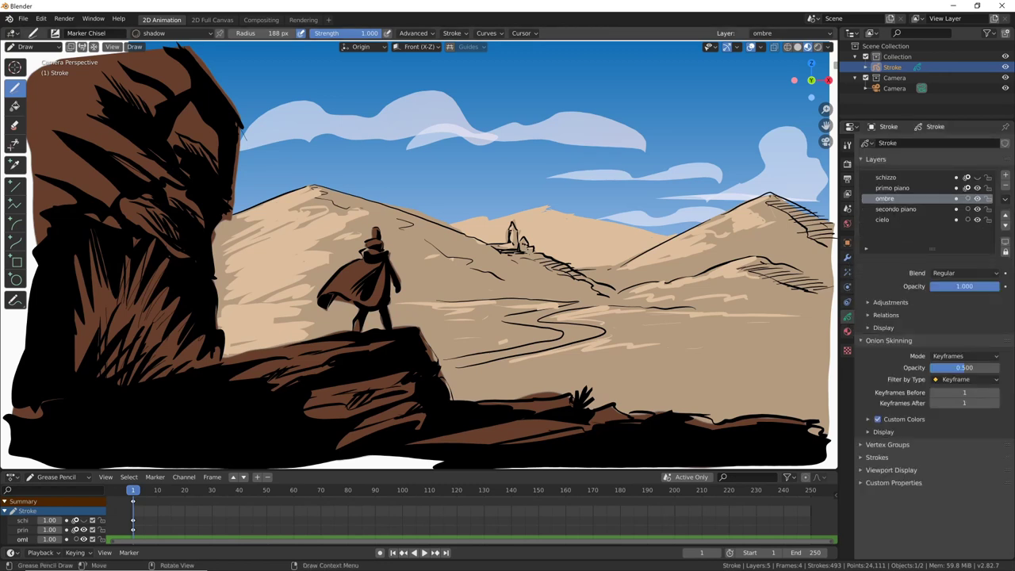
{"action": "mouse_move", "coordinate": [768, 197]}
{"action": "left_mouse_down"}
{"action": "mouse_move", "coordinate": [808, 244]}
{"action": "mouse_move", "coordinate": [799, 237]}
{"action": "left_mouse_up"}
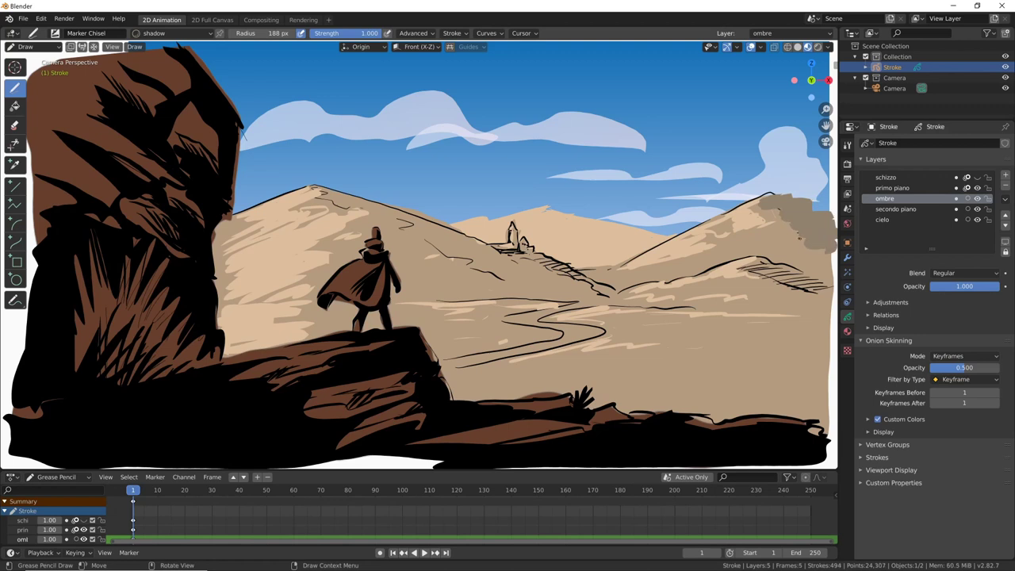
{"action": "left_click_drag", "start_coordinate": [742, 264], "coordinate": [824, 303]}
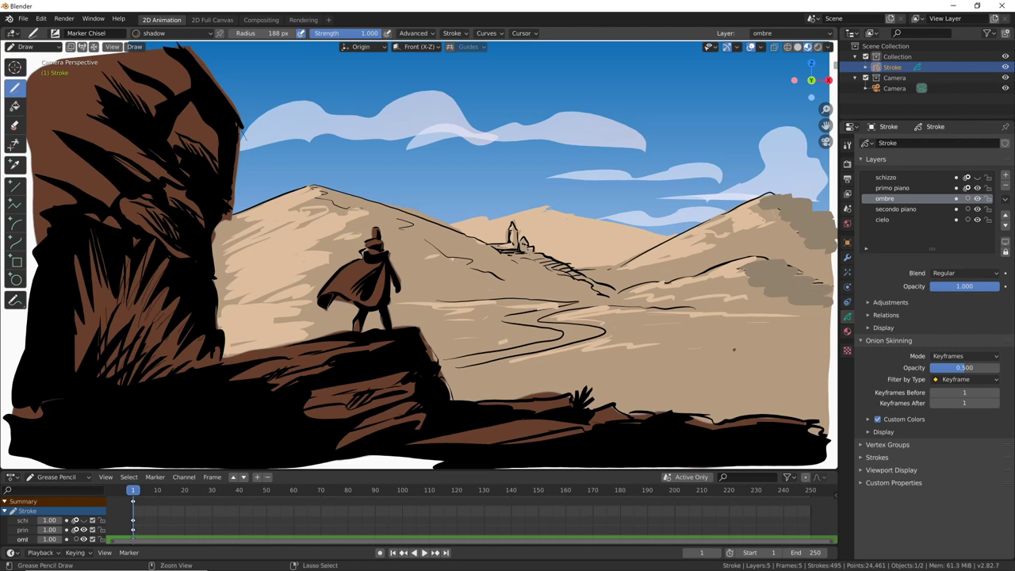
{"action": "key", "text": "ctrl+z"}
{"action": "key", "text": "ctrl+z"}
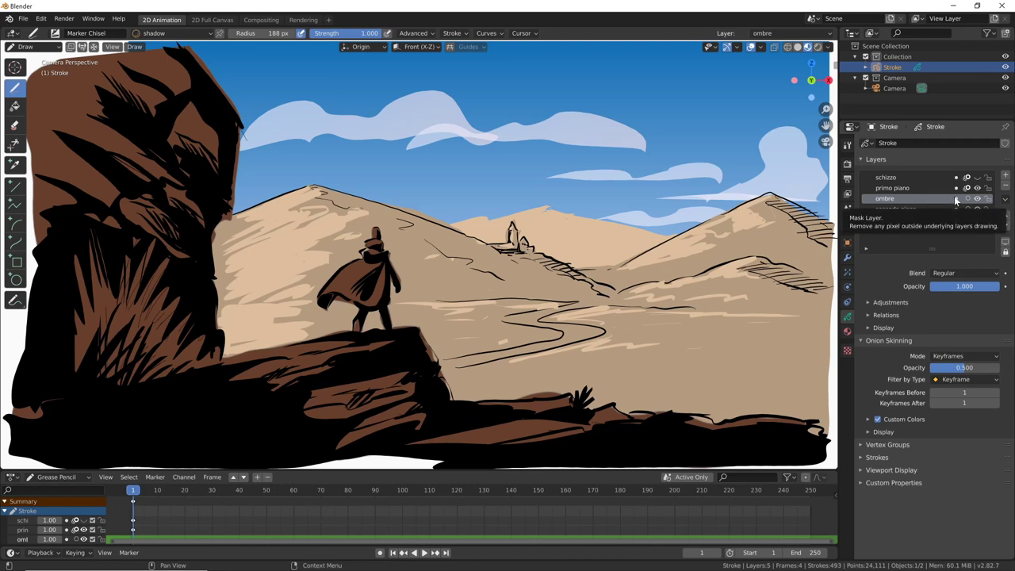
Step: Enable Mask Layer on the ombre layer and test a grey-brown shadow stroke, then undo it
{"action": "left_click", "coordinate": [957, 200]}
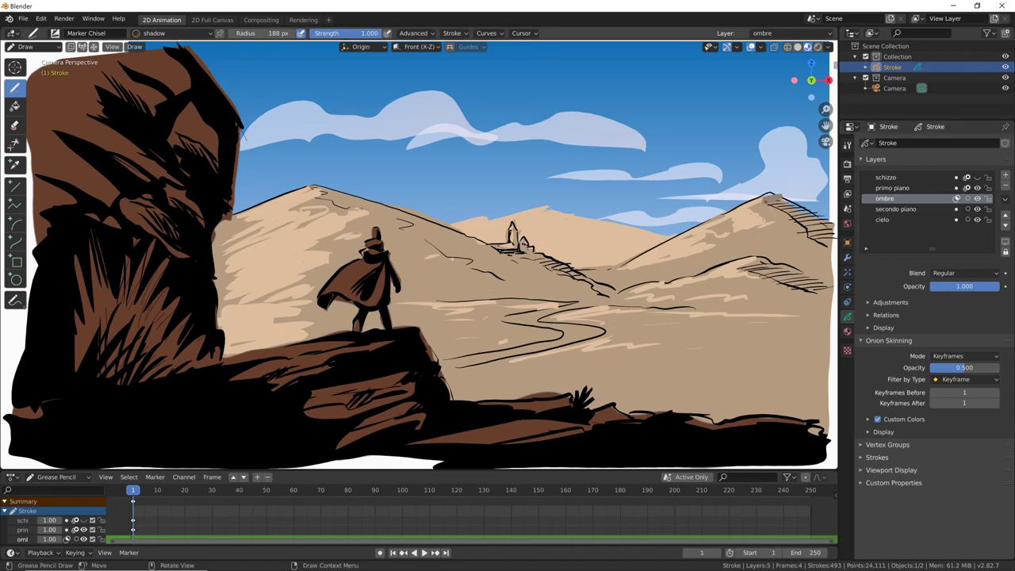
{"action": "left_click_drag", "start_coordinate": [767, 200], "coordinate": [820, 234]}
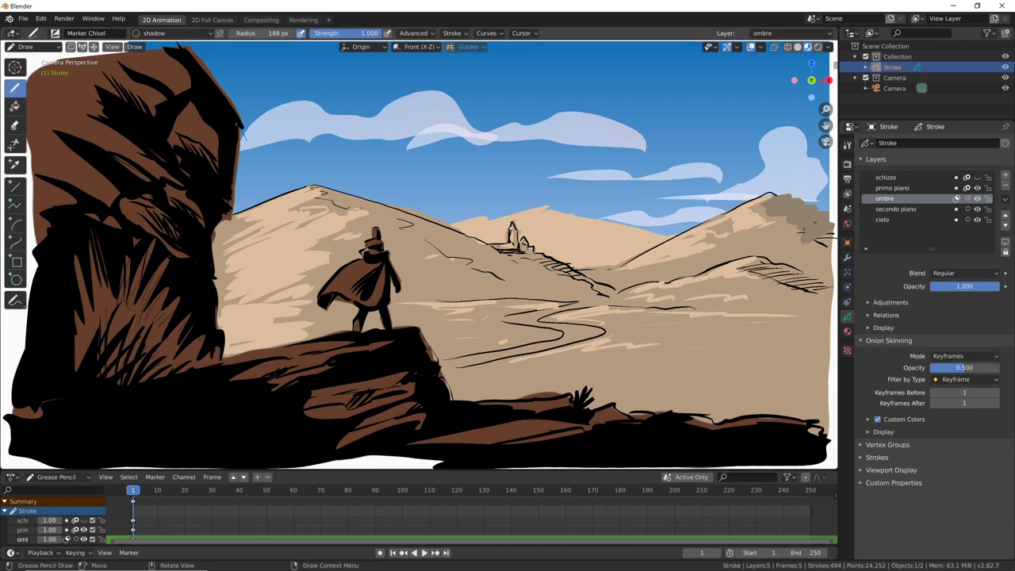
{"action": "key", "text": "ctrl+z"}
{"action": "middle_click_drag", "start_coordinate": [803, 307], "coordinate": [753, 285], "text": "shift"}
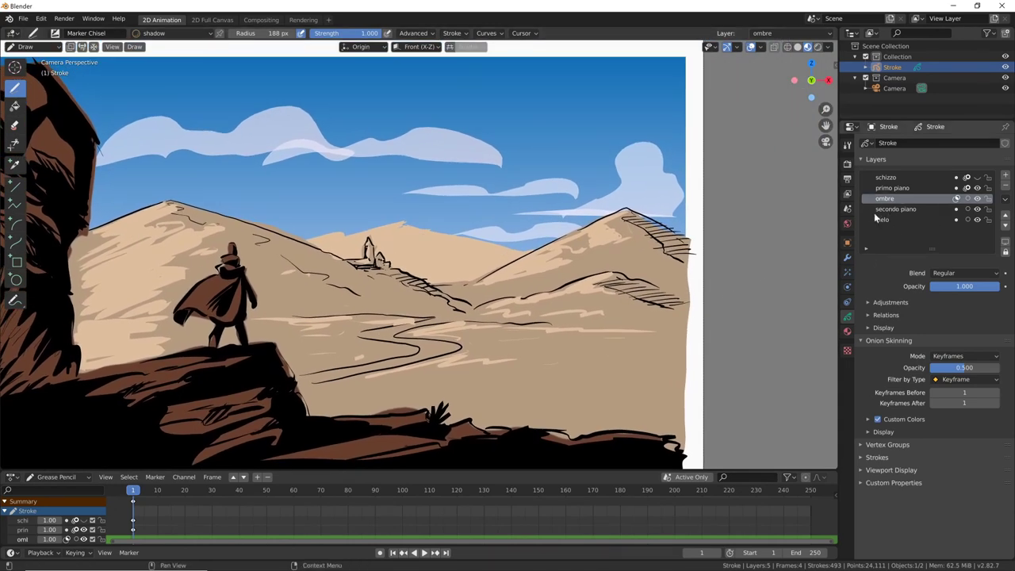
{"action": "left_click_drag", "start_coordinate": [677, 218], "coordinate": [681, 313]}
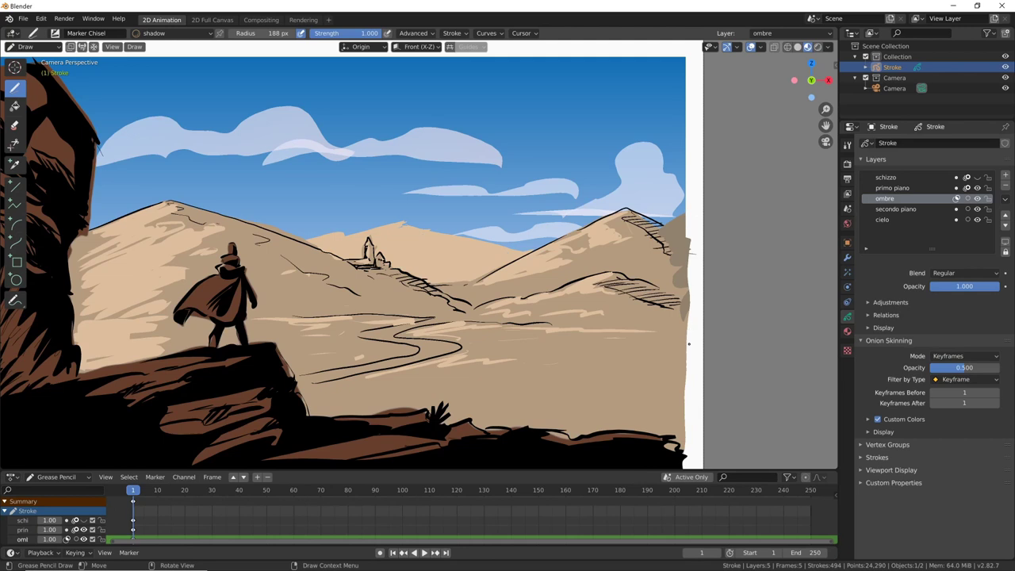
{"action": "left_click", "coordinate": [956, 199]}
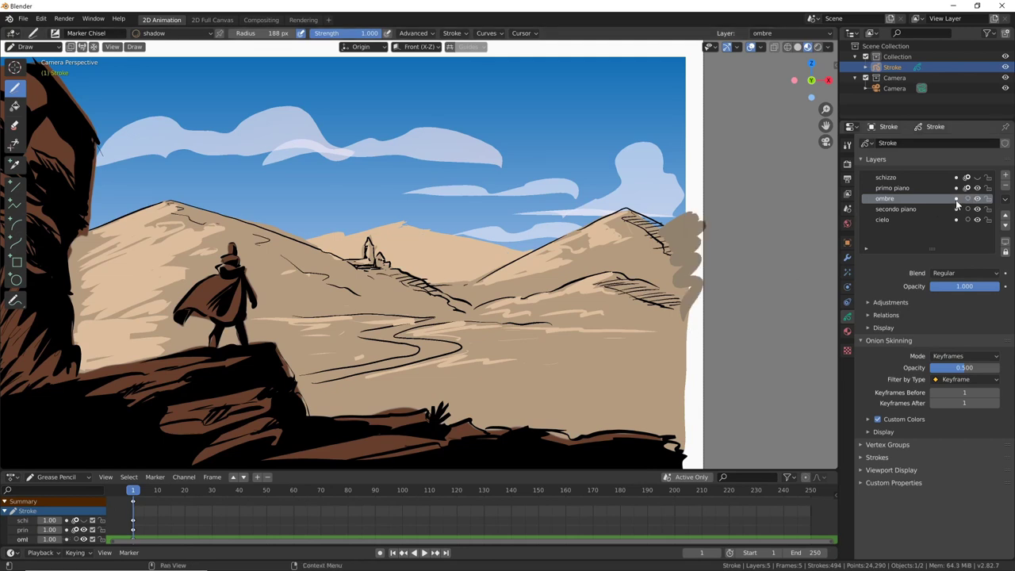
{"action": "left_click", "coordinate": [956, 199]}
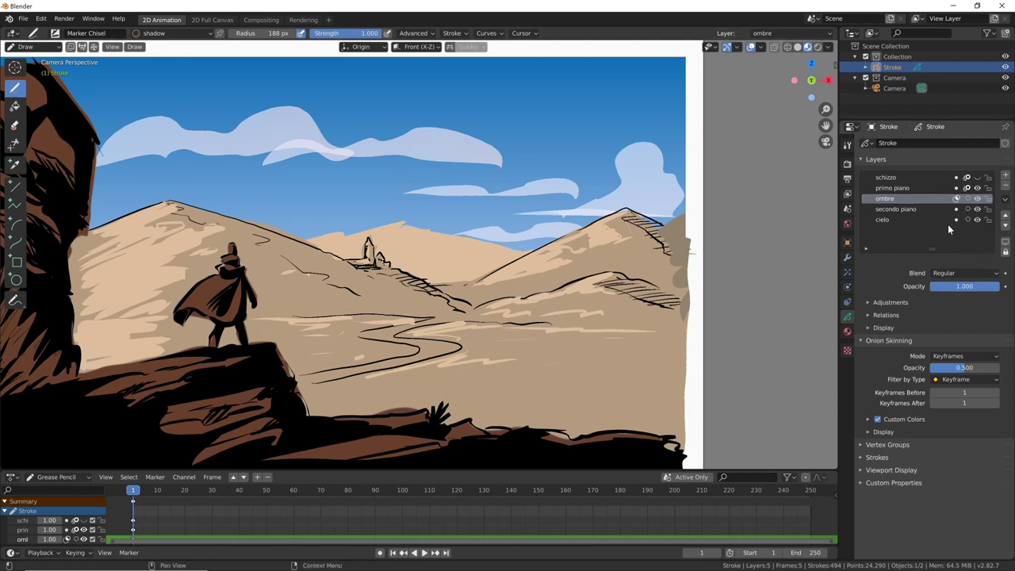
{"action": "left_click", "coordinate": [977, 220]}
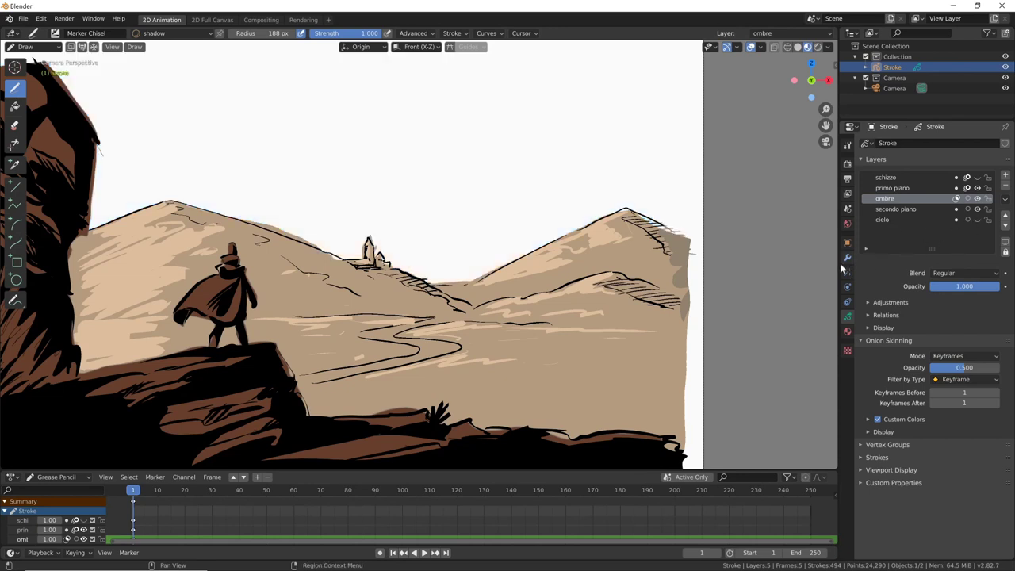
{"action": "left_click", "coordinate": [977, 221]}
{"action": "left_click", "coordinate": [977, 221]}
{"action": "left_click_drag", "start_coordinate": [630, 214], "coordinate": [683, 235]}
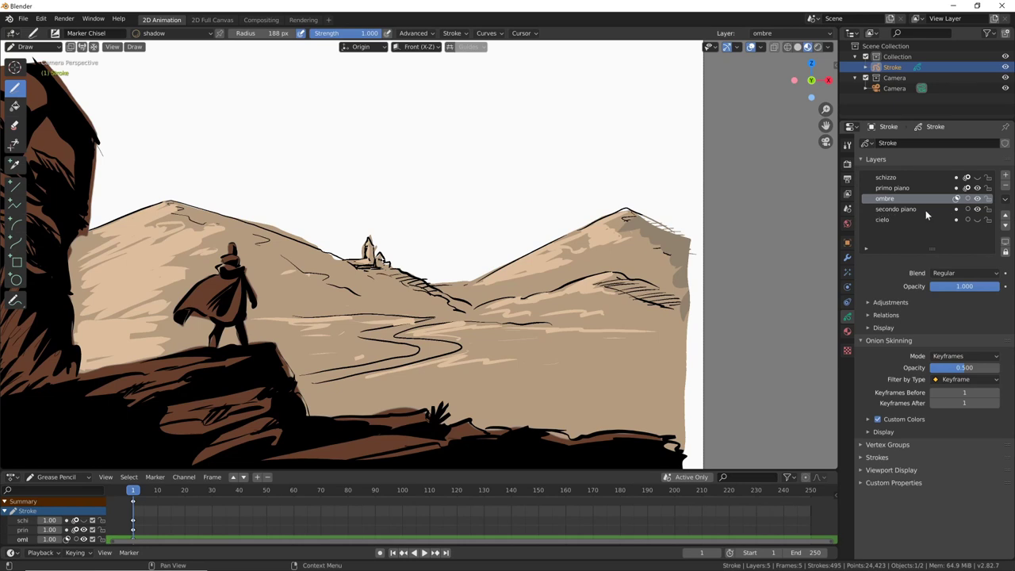
{"action": "left_click", "coordinate": [976, 220]}
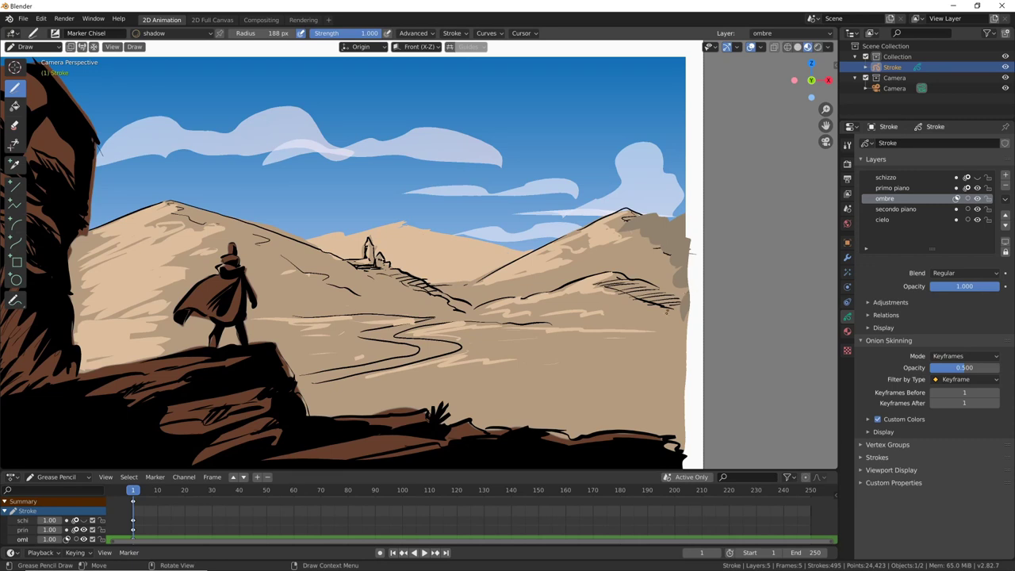
{"action": "key", "text": "ctrl+z"}
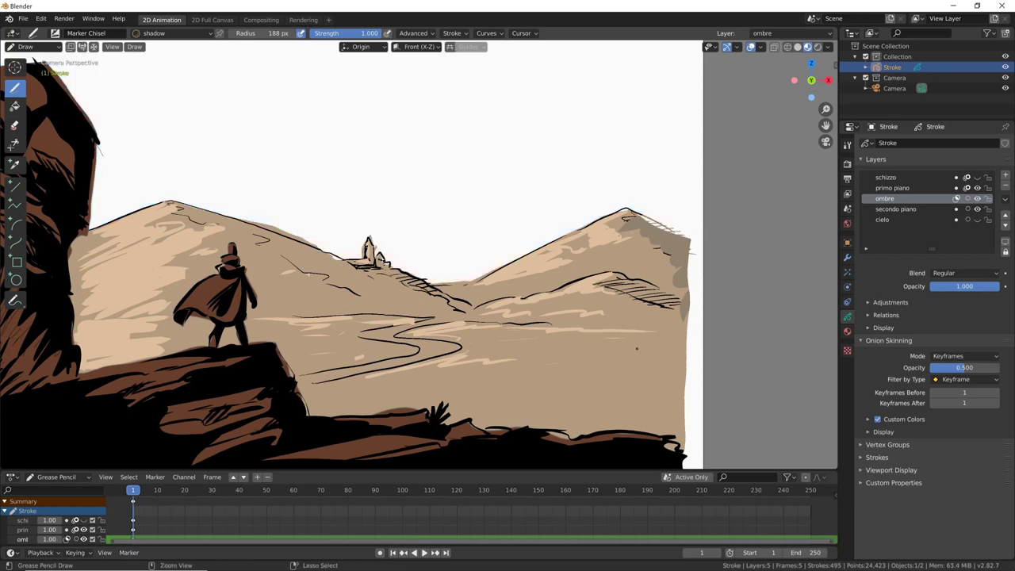
{"action": "key", "text": "ctrl+z"}
{"action": "key", "text": "ctrl+z"}
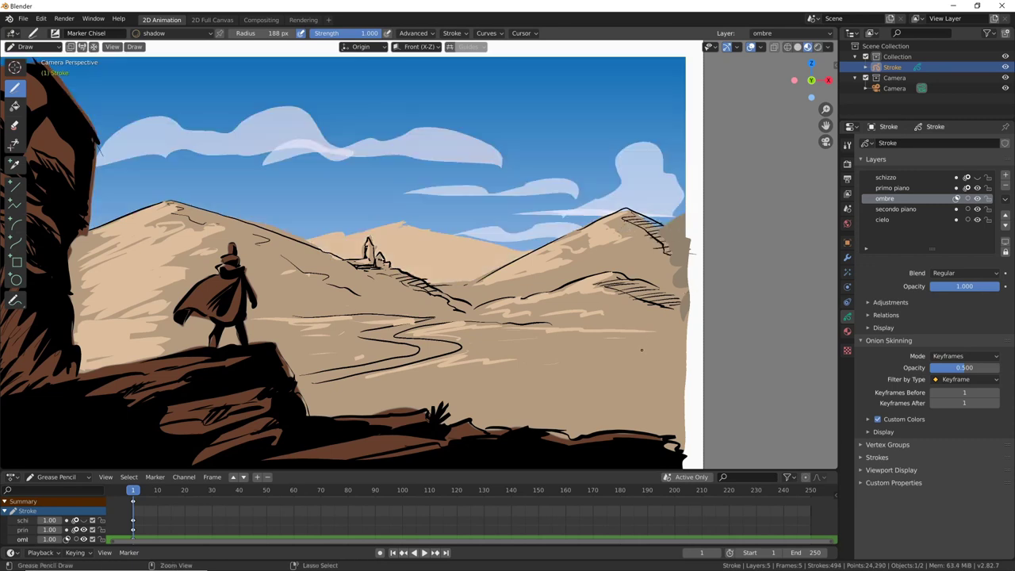
{"action": "key", "text": "ctrl+shift+z"}
{"action": "key", "text": "ctrl+z"}
{"action": "key", "text": "ctrl+shift+z"}
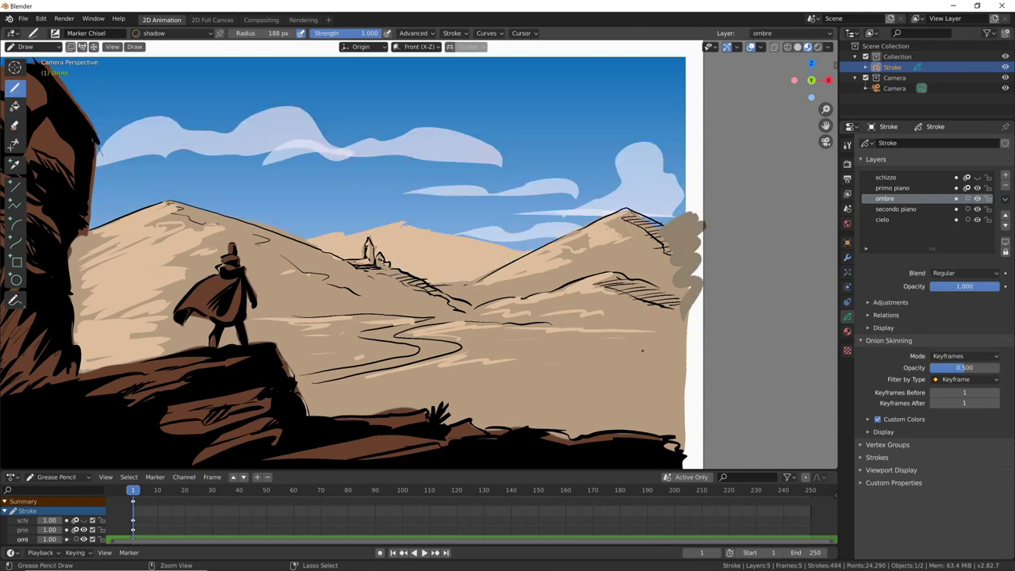
{"action": "key", "text": "ctrl+z"}
{"action": "middle_click_drag", "start_coordinate": [643, 339], "coordinate": [693, 302], "text": "ctrl"}
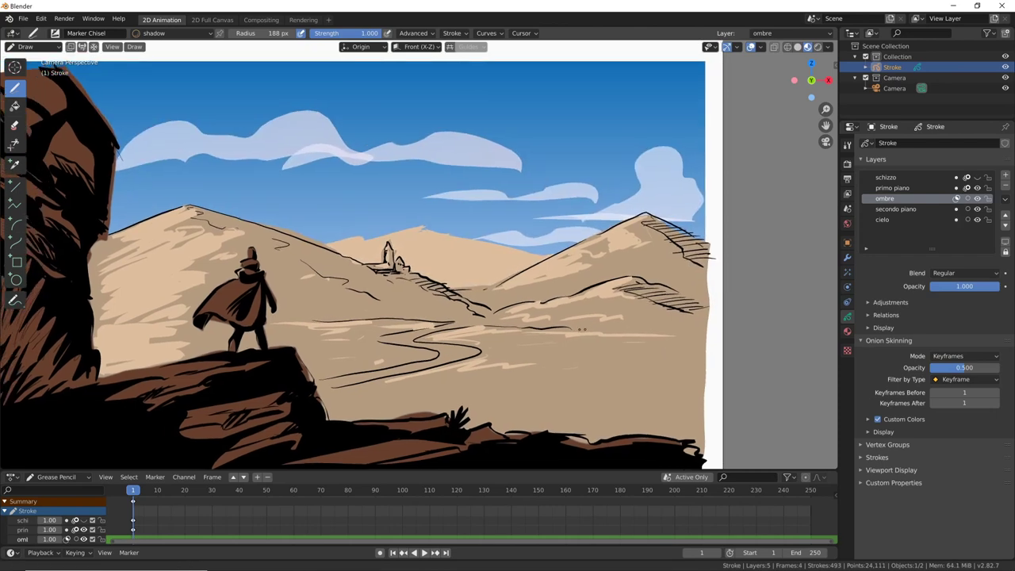
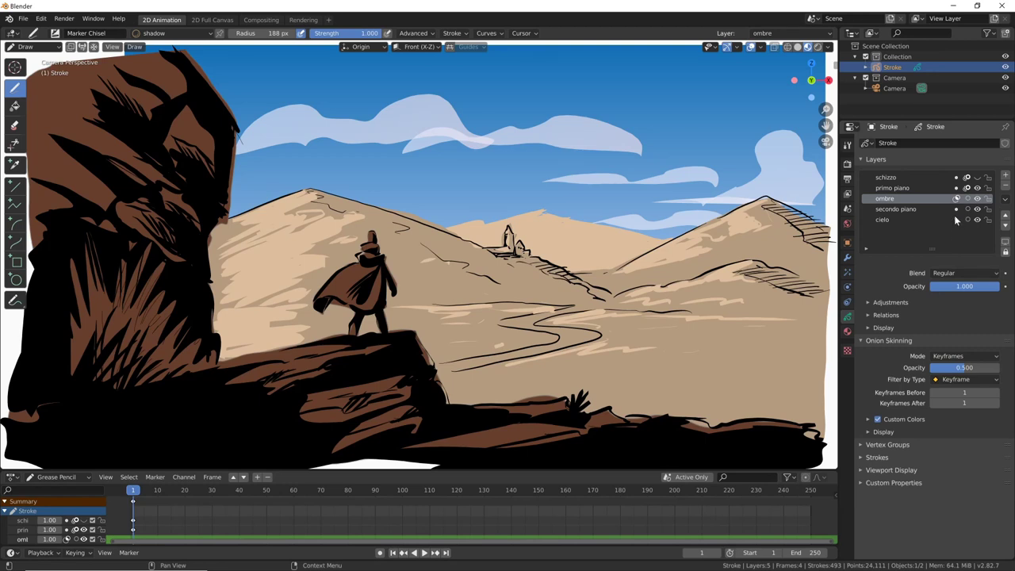
Step: Paint grey shading strokes over the right peak and its lower slope, undoing one stray stroke
{"action": "left_click", "coordinate": [957, 198]}
{"action": "left_click", "coordinate": [957, 198]}
{"action": "left_click_drag", "start_coordinate": [813, 215], "coordinate": [825, 333]}
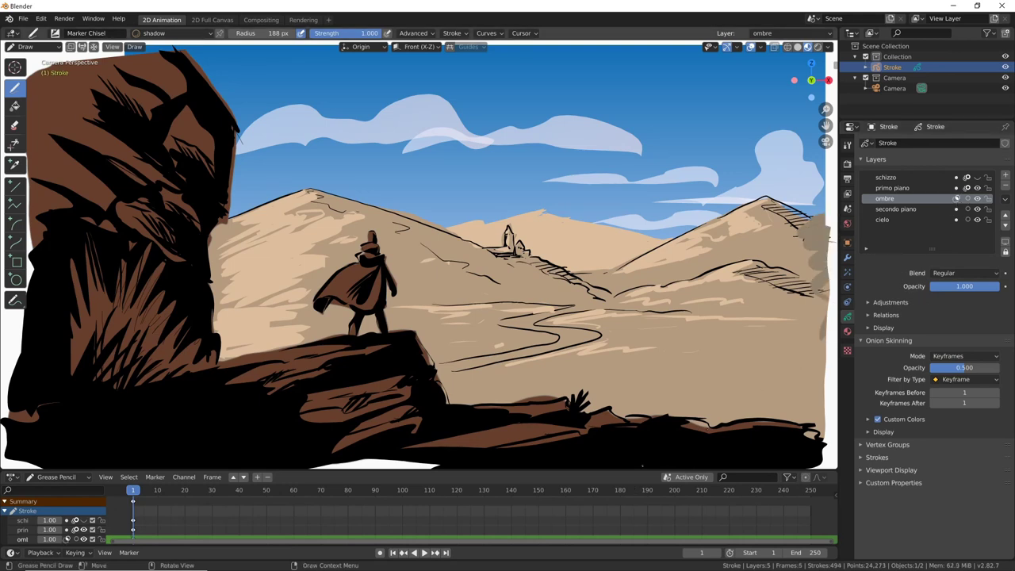
{"action": "key", "text": "ctrl+z"}
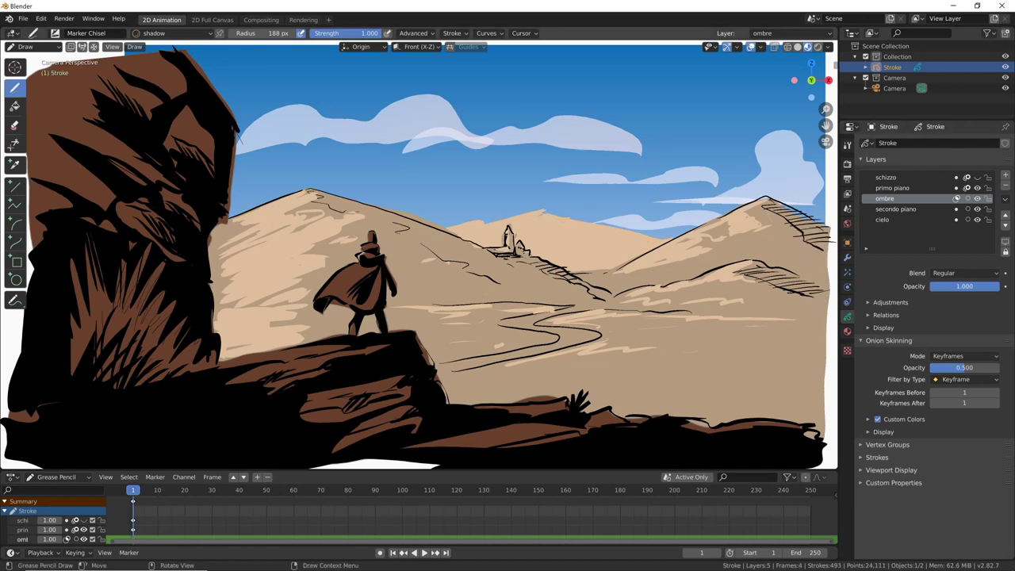
{"action": "mouse_move", "coordinate": [809, 218]}
{"action": "left_mouse_down"}
{"action": "mouse_move", "coordinate": [825, 232]}
{"action": "mouse_move", "coordinate": [820, 250]}
{"action": "left_mouse_up"}
{"action": "left_click_drag", "start_coordinate": [738, 270], "coordinate": [829, 303]}
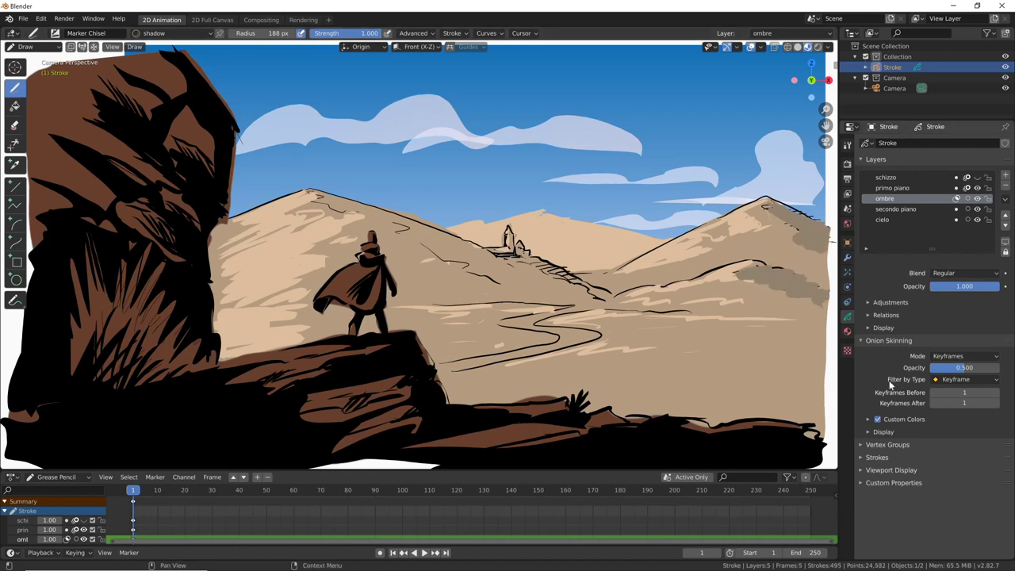
Step: Set the ombre layer's Blend mode to Multiply, keeping full opacity
{"action": "left_click", "coordinate": [993, 275]}
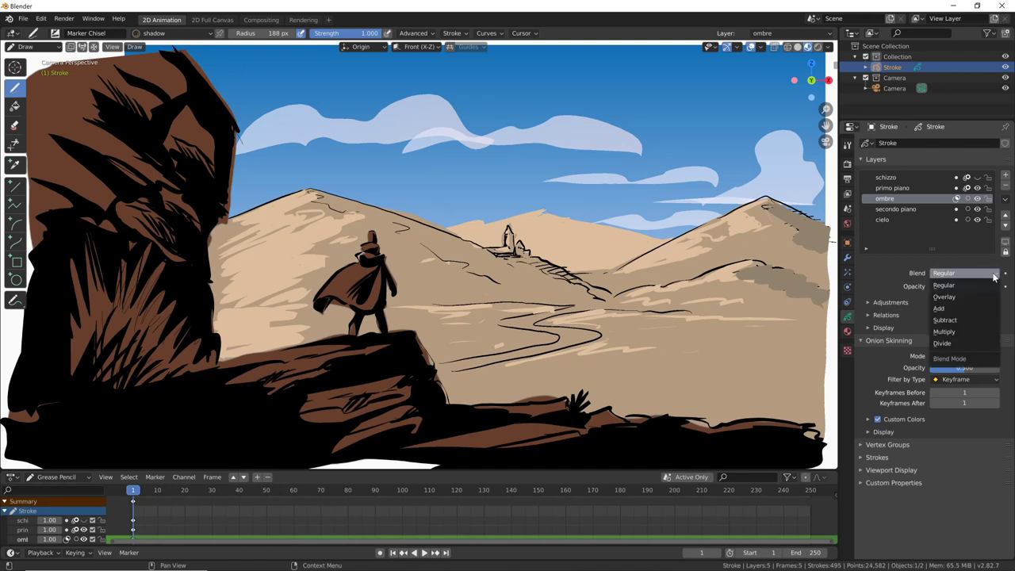
{"action": "left_click", "coordinate": [994, 276]}
{"action": "mouse_move", "coordinate": [993, 290]}
{"action": "left_mouse_down"}
{"action": "mouse_move", "coordinate": [966, 291]}
{"action": "mouse_move", "coordinate": [993, 291]}
{"action": "left_mouse_up"}
{"action": "left_click", "coordinate": [995, 275]}
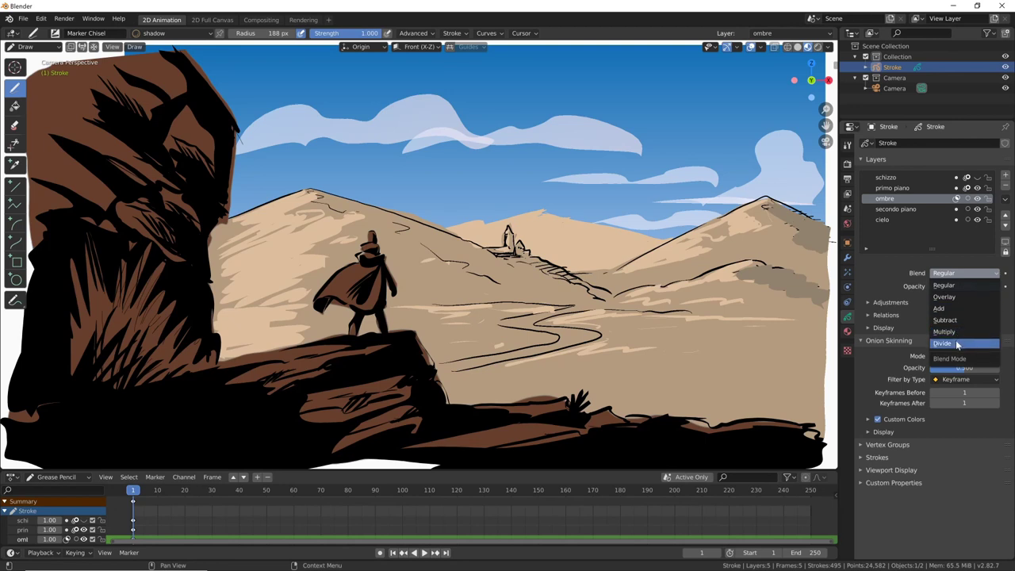
{"action": "left_click", "coordinate": [958, 331]}
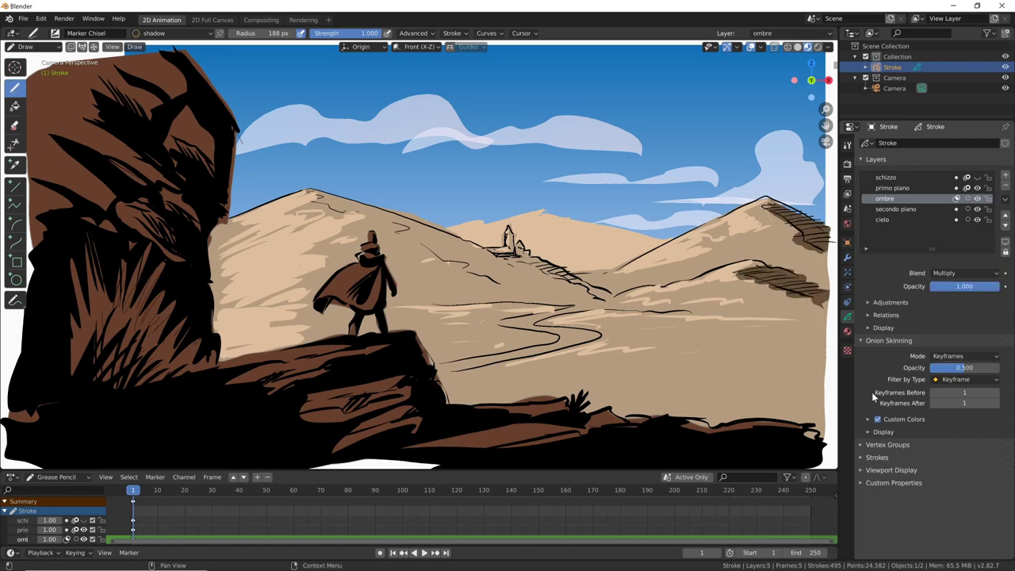
Step: Raise the value of the shadow material's stroke colour to brighten it
{"action": "left_click", "coordinate": [847, 332]}
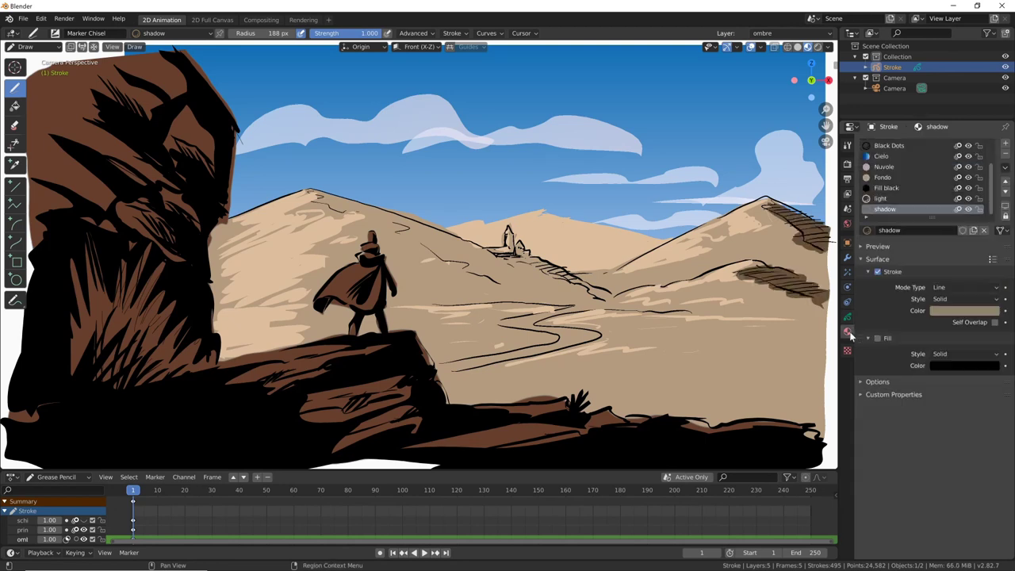
{"action": "left_click", "coordinate": [966, 310]}
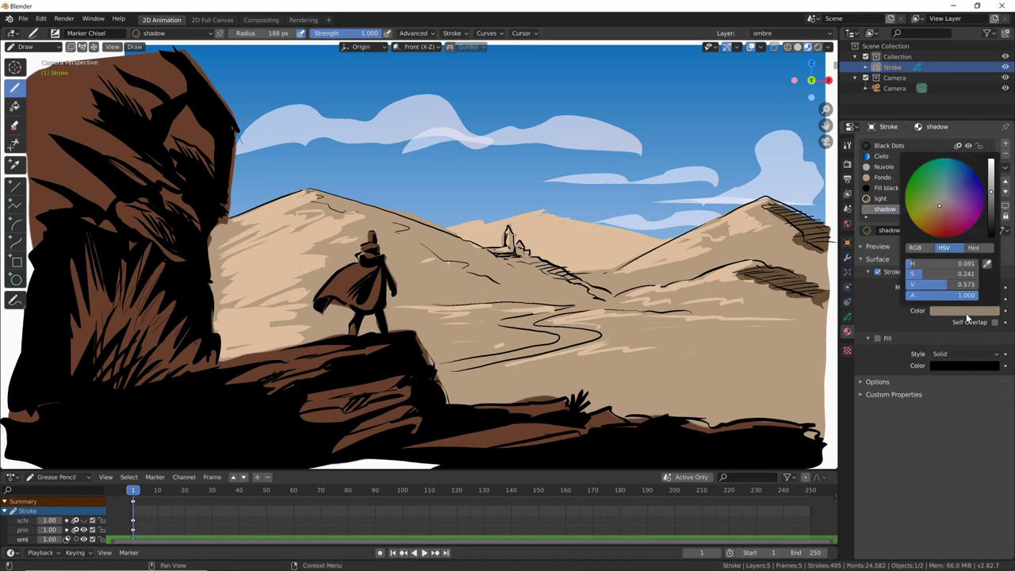
{"action": "left_click", "coordinate": [967, 310]}
{"action": "left_click_drag", "start_coordinate": [990, 192], "coordinate": [991, 166]}
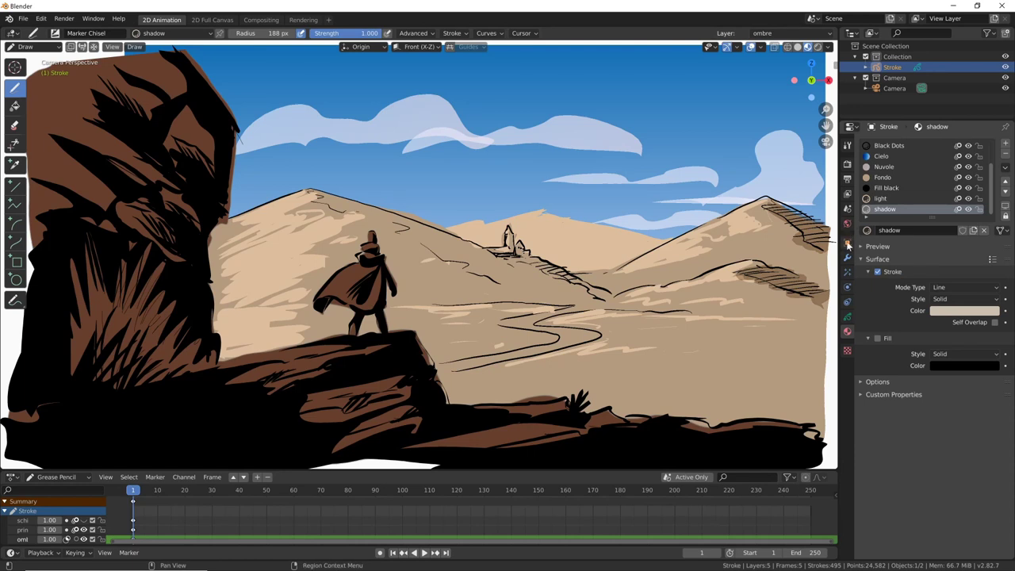
Step: Add shading strokes on the right hillside, leaving the ombre layer on Multiply blend
{"action": "left_click", "coordinate": [847, 317]}
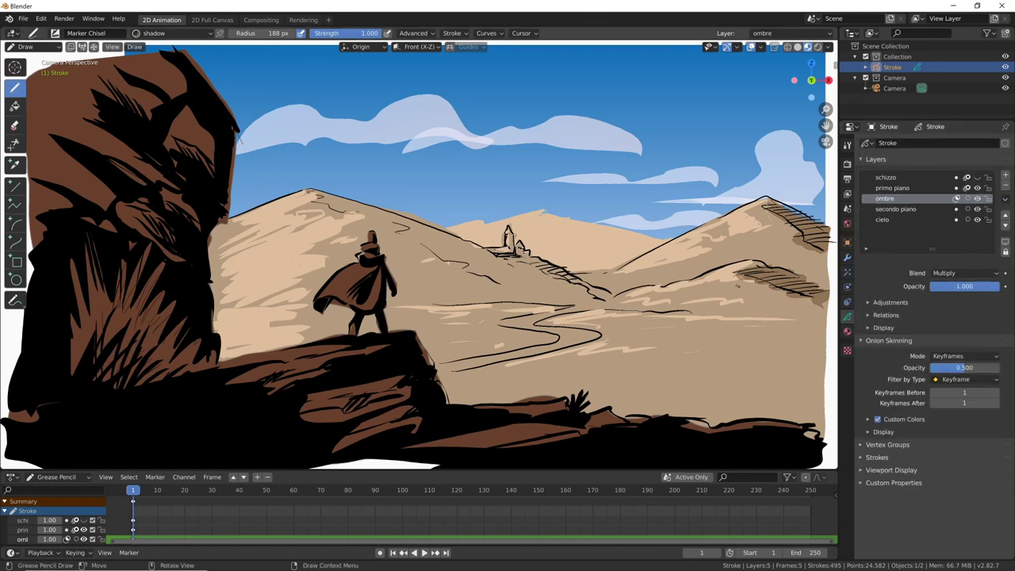
{"action": "left_click_drag", "start_coordinate": [737, 284], "coordinate": [701, 294]}
{"action": "mouse_move", "coordinate": [799, 302]}
{"action": "left_mouse_down"}
{"action": "mouse_move", "coordinate": [752, 291]}
{"action": "mouse_move", "coordinate": [712, 309]}
{"action": "mouse_move", "coordinate": [752, 322]}
{"action": "mouse_move", "coordinate": [703, 317]}
{"action": "left_mouse_up"}
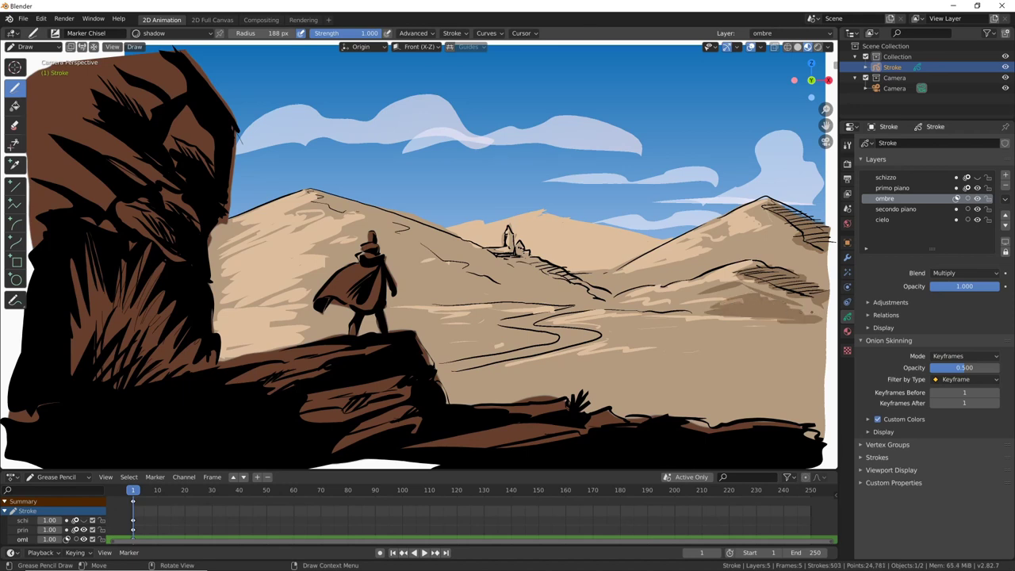
{"action": "left_click", "coordinate": [967, 273]}
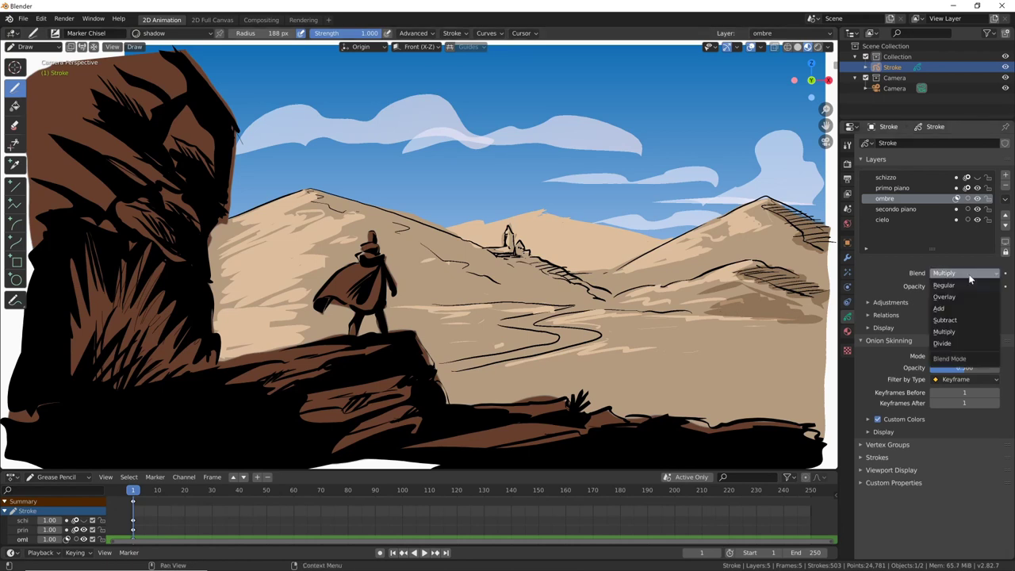
{"action": "left_click", "coordinate": [960, 286]}
{"action": "left_click", "coordinate": [963, 272]}
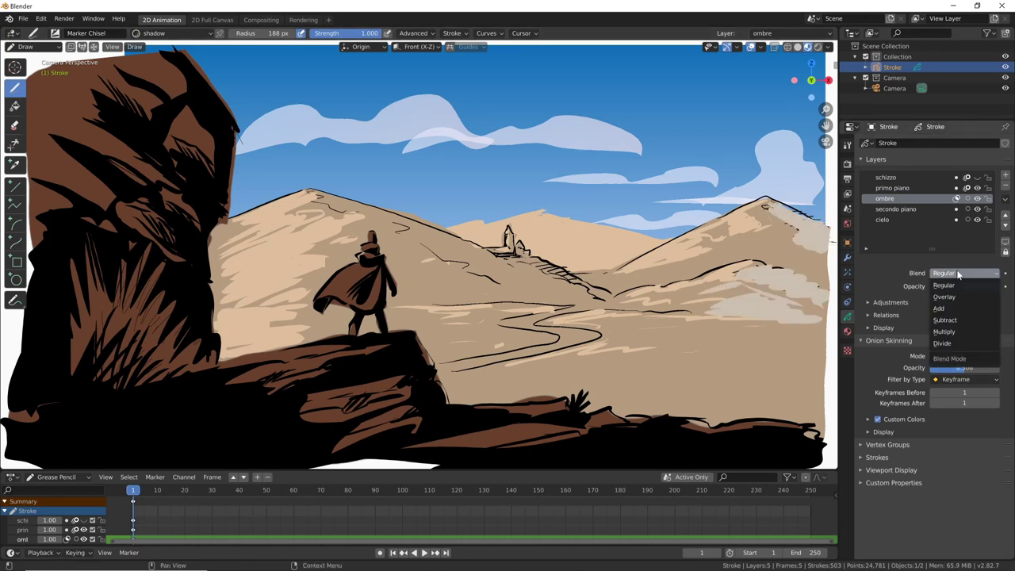
{"action": "left_click", "coordinate": [948, 332]}
Step: Shade the right hilltop, the castle's base, the middle hills and the left hill
{"action": "left_click_drag", "start_coordinate": [755, 261], "coordinate": [820, 287]}
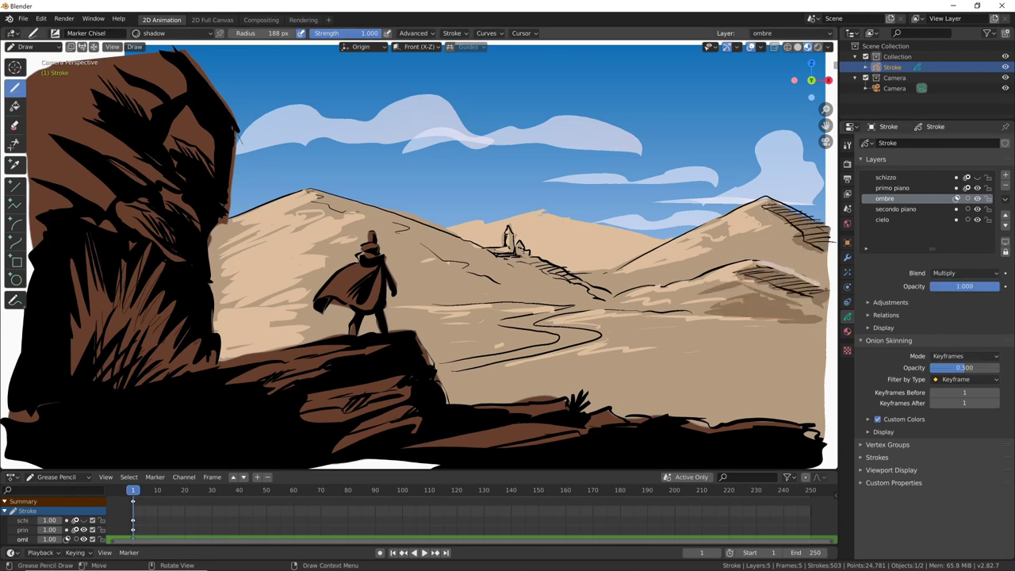
{"action": "left_click_drag", "start_coordinate": [769, 201], "coordinate": [807, 217]}
{"action": "mouse_move", "coordinate": [501, 256]}
{"action": "left_mouse_down"}
{"action": "mouse_move", "coordinate": [526, 247]}
{"action": "mouse_move", "coordinate": [611, 300]}
{"action": "left_mouse_up"}
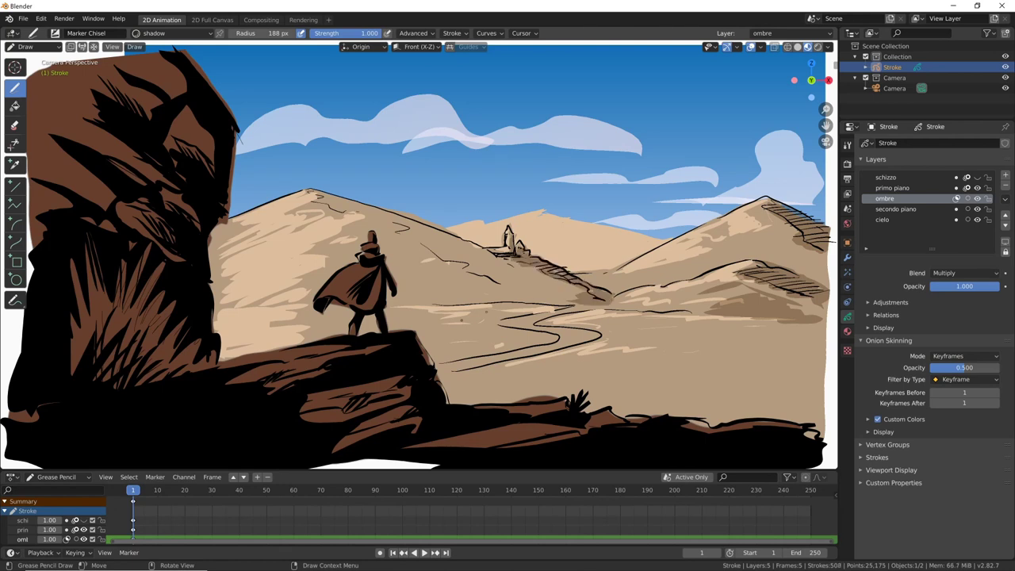
{"action": "left_click_drag", "start_coordinate": [434, 253], "coordinate": [577, 300]}
{"action": "mouse_move", "coordinate": [318, 197]}
{"action": "left_mouse_down"}
{"action": "mouse_move", "coordinate": [397, 222]}
{"action": "mouse_move", "coordinate": [322, 244]}
{"action": "left_mouse_up"}
{"action": "left_click_drag", "start_coordinate": [406, 225], "coordinate": [444, 239]}
Step: Add shading strokes over the distant hilltop and along the winding path
{"action": "left_click_drag", "start_coordinate": [537, 213], "coordinate": [620, 241]}
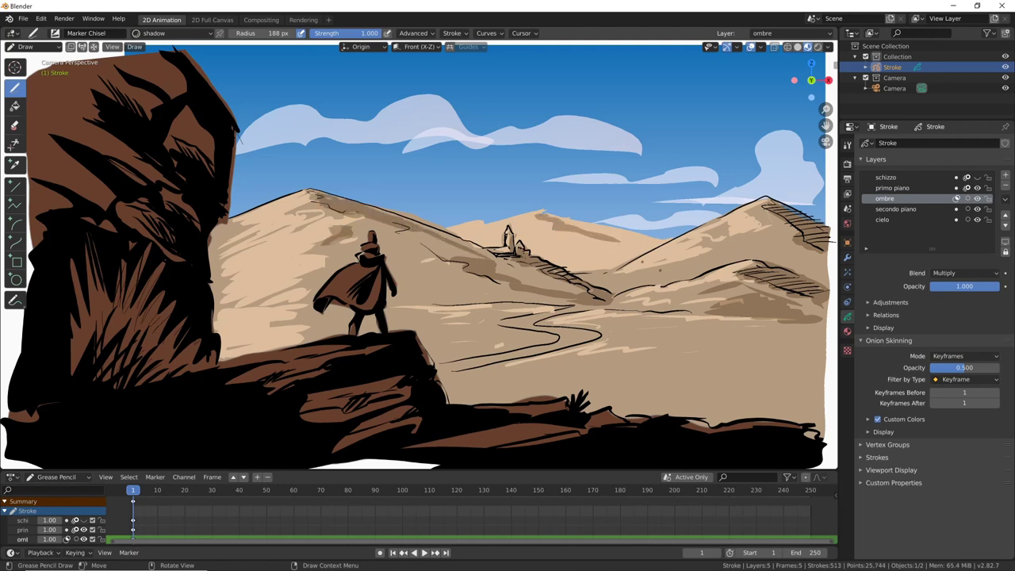
{"action": "left_click_drag", "start_coordinate": [555, 220], "coordinate": [648, 238]}
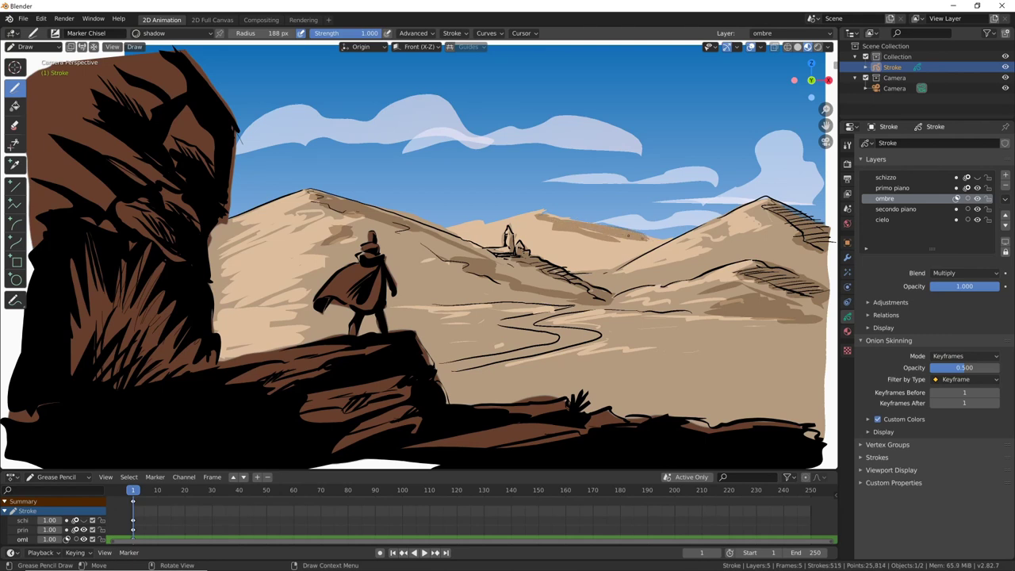
{"action": "left_click_drag", "start_coordinate": [574, 229], "coordinate": [648, 240]}
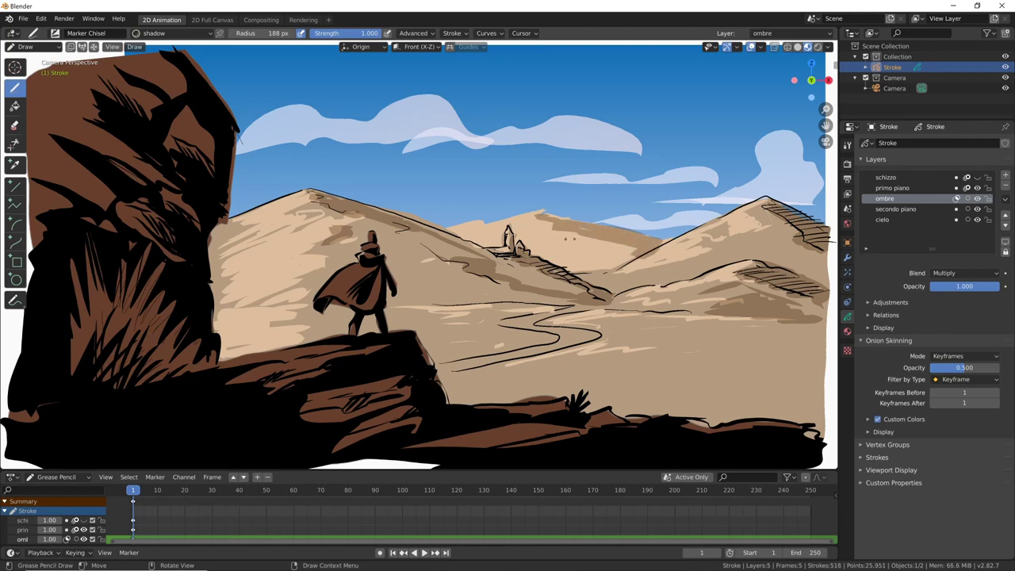
{"action": "mouse_move", "coordinate": [567, 238]}
{"action": "left_mouse_down"}
{"action": "mouse_move", "coordinate": [654, 253]}
{"action": "mouse_move", "coordinate": [582, 262]}
{"action": "left_mouse_up"}
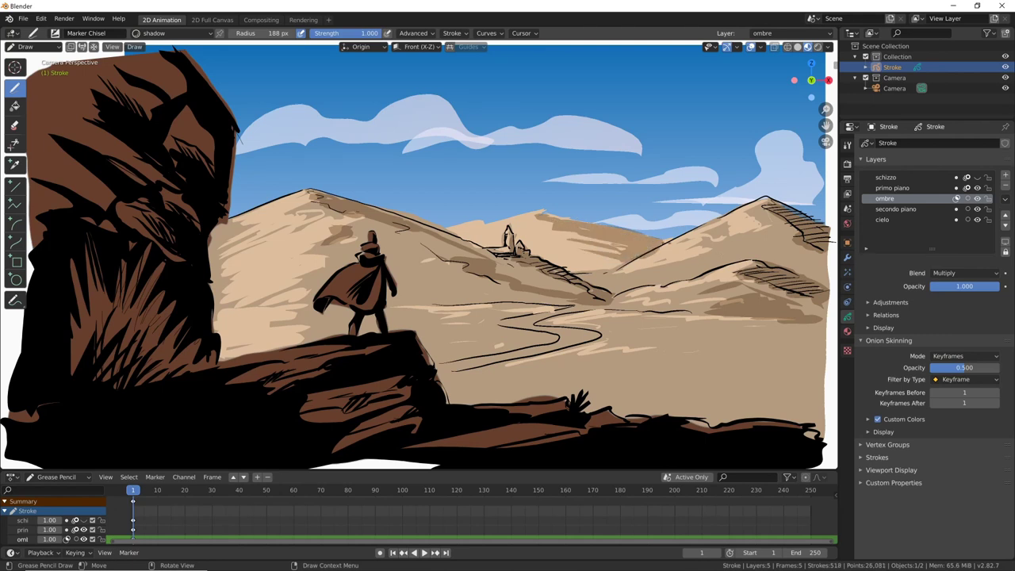
{"action": "left_click_drag", "start_coordinate": [558, 308], "coordinate": [495, 320]}
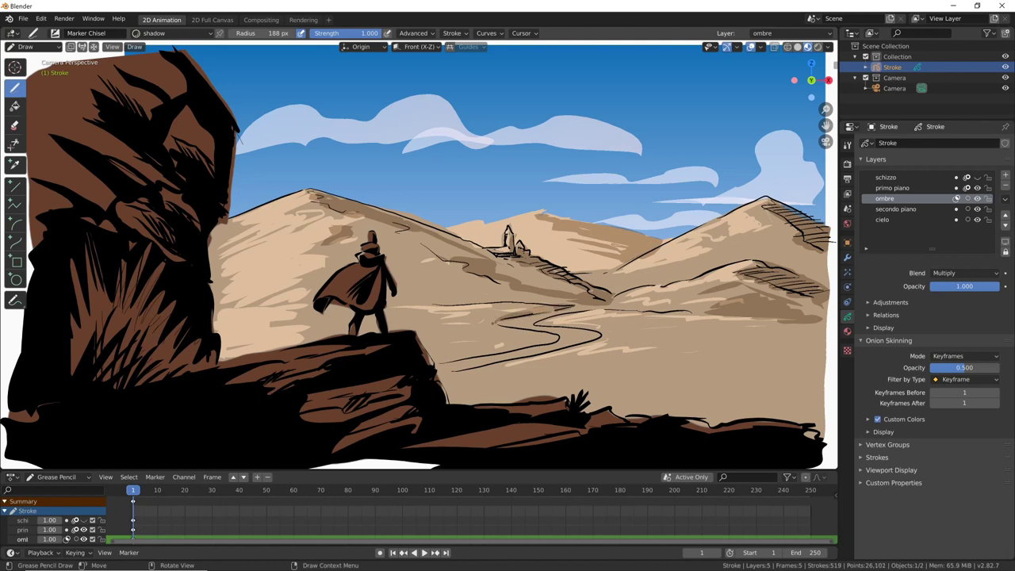
{"action": "left_click_drag", "start_coordinate": [560, 327], "coordinate": [441, 362]}
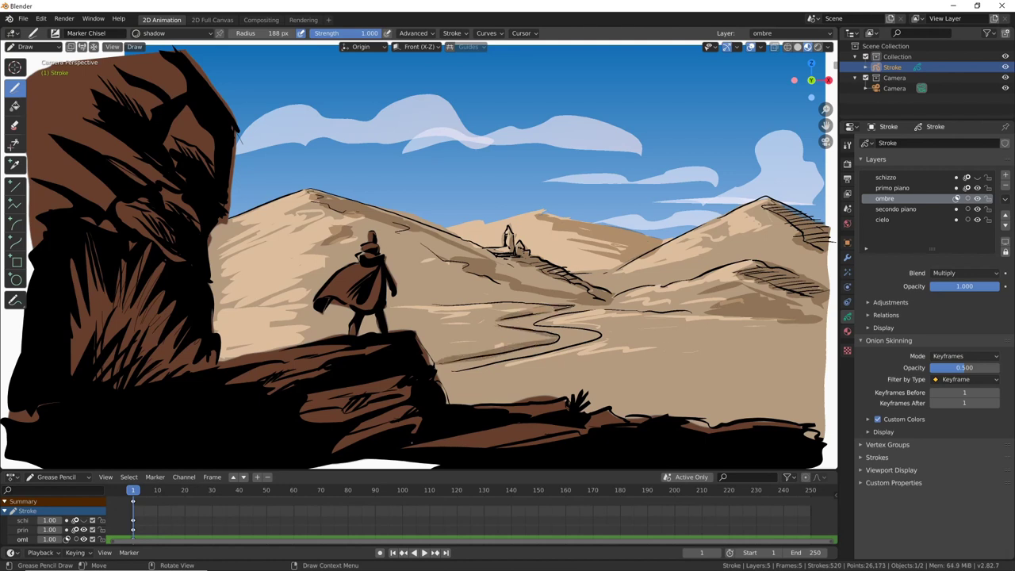
Step: Change the Fondo material's fill colour to a darker, less saturated green
{"action": "left_click", "coordinate": [847, 331]}
{"action": "left_click", "coordinate": [882, 177]}
{"action": "left_click", "coordinate": [954, 365]}
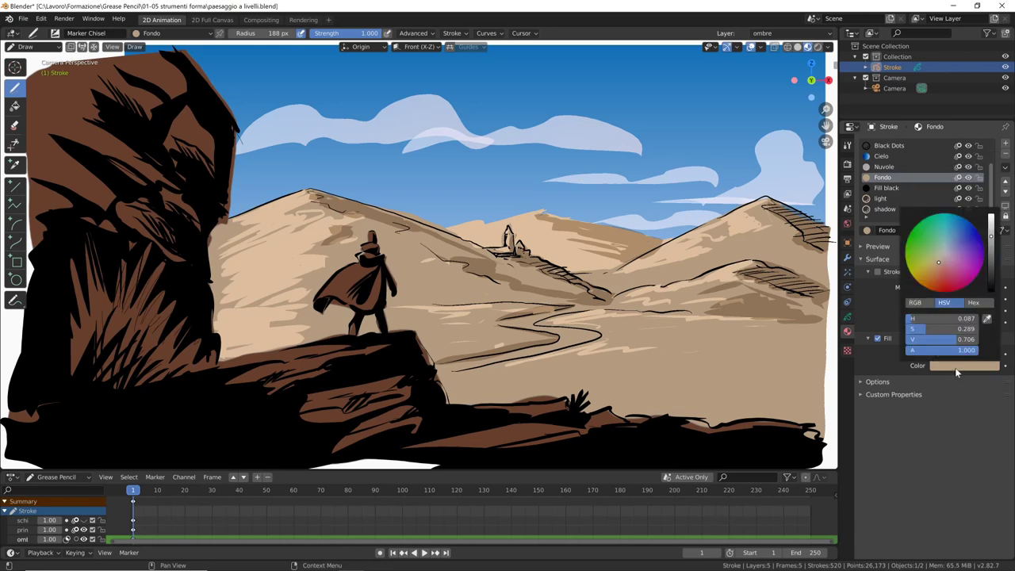
{"action": "left_click", "coordinate": [930, 255]}
{"action": "left_click_drag", "start_coordinate": [927, 254], "coordinate": [933, 256]}
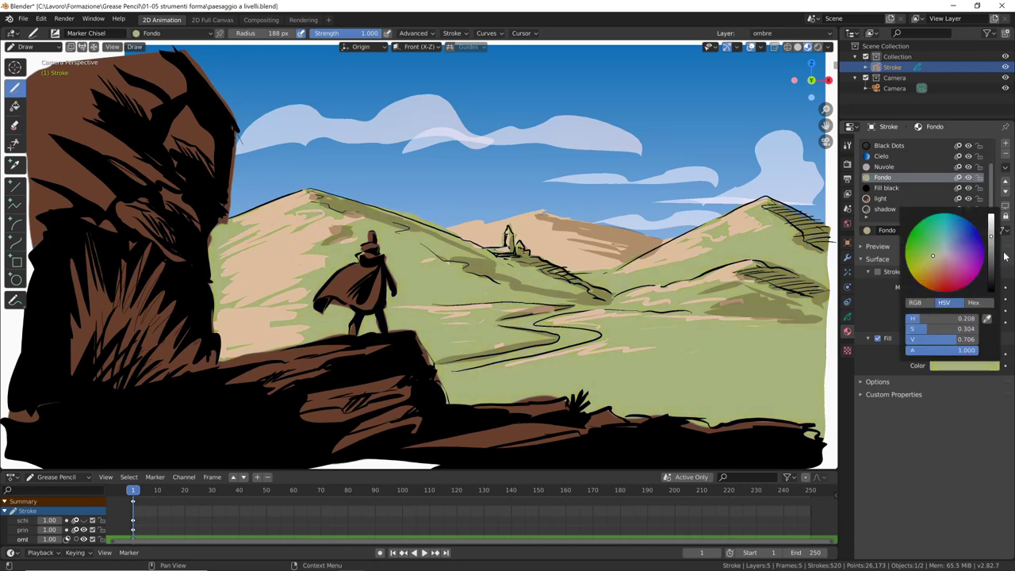
{"action": "left_click_drag", "start_coordinate": [991, 240], "coordinate": [991, 252]}
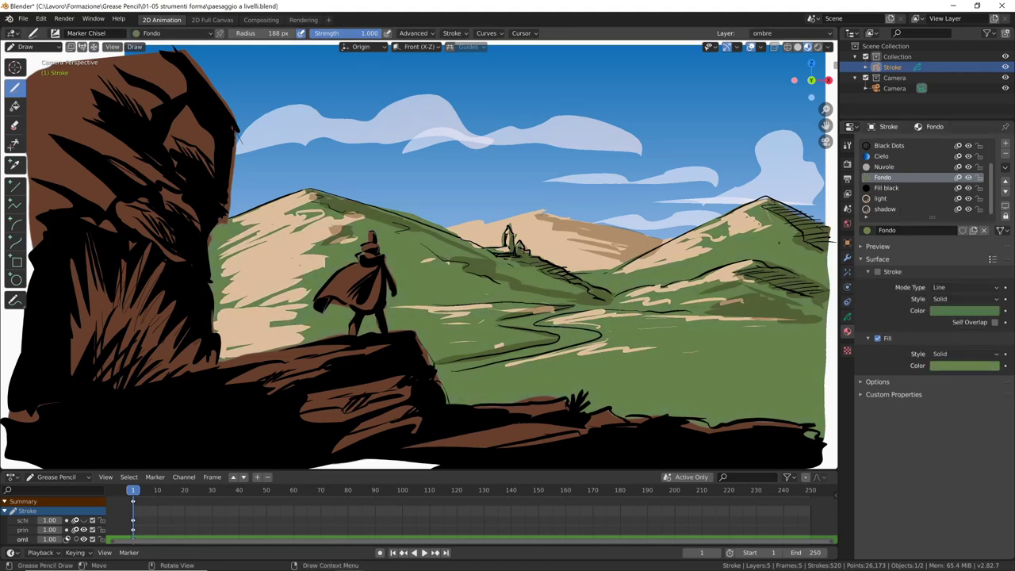
{"action": "left_click", "coordinate": [887, 199]}
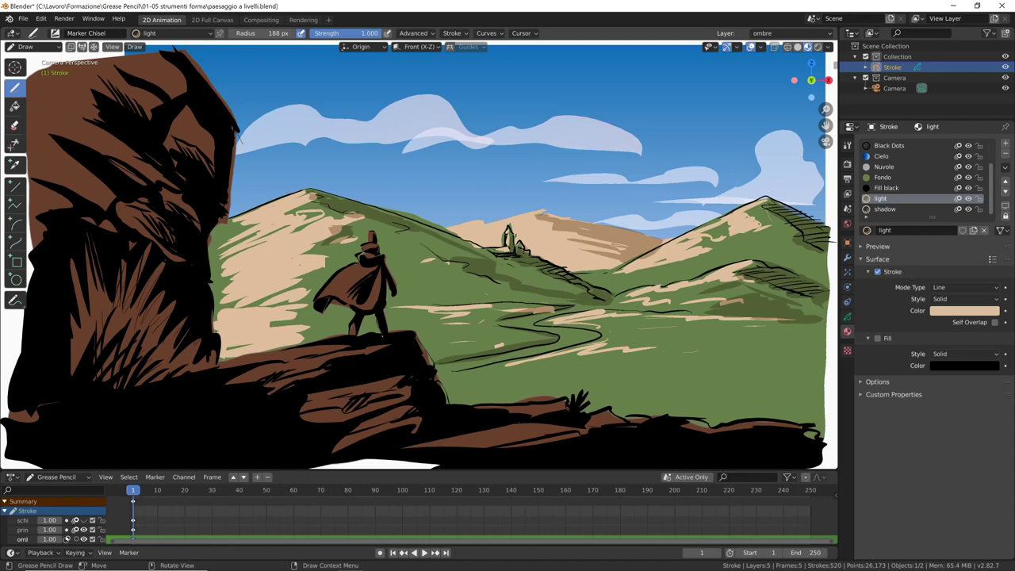
Step: Try other hues for the light stroke colour, then undo until the hills are sandy beige again
{"action": "left_click", "coordinate": [962, 311]}
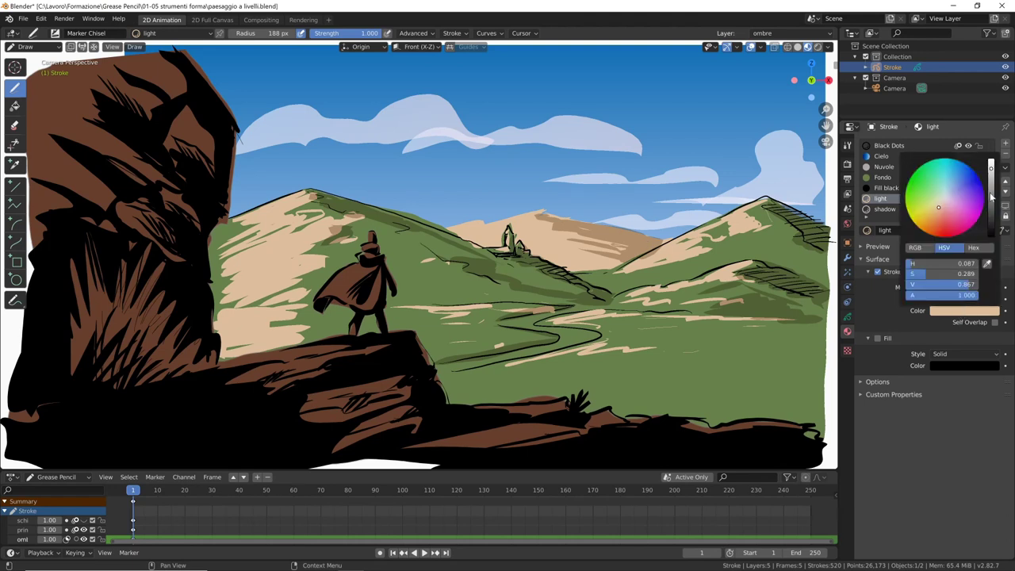
{"action": "left_click", "coordinate": [929, 203]}
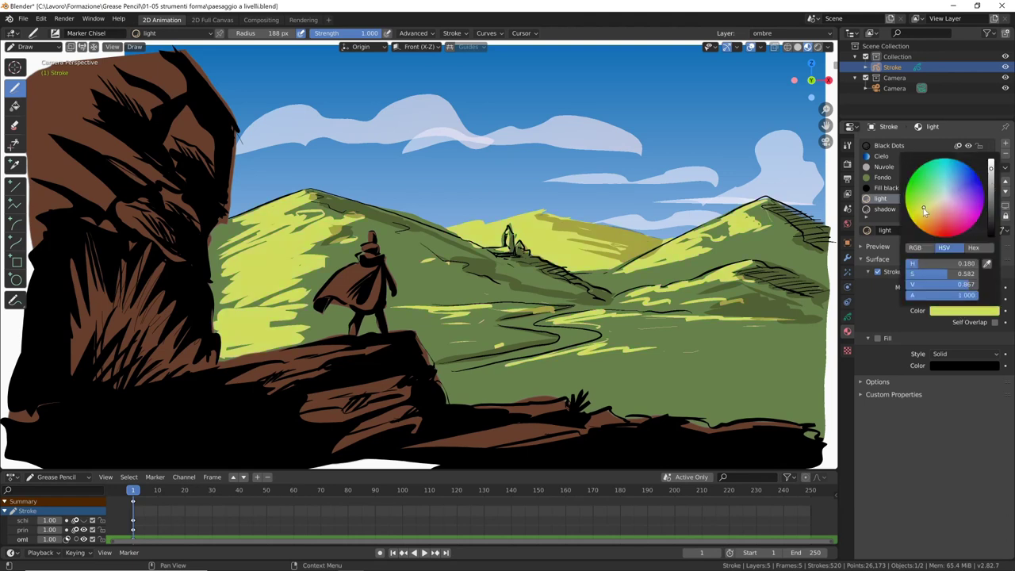
{"action": "left_click_drag", "start_coordinate": [929, 203], "coordinate": [939, 218]}
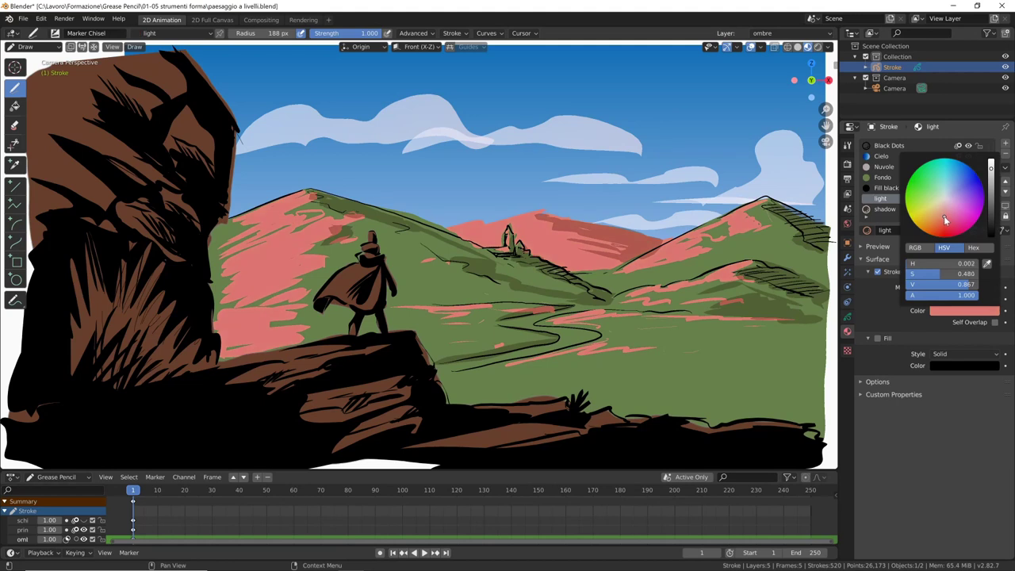
{"action": "left_click_drag", "start_coordinate": [942, 218], "coordinate": [930, 208]}
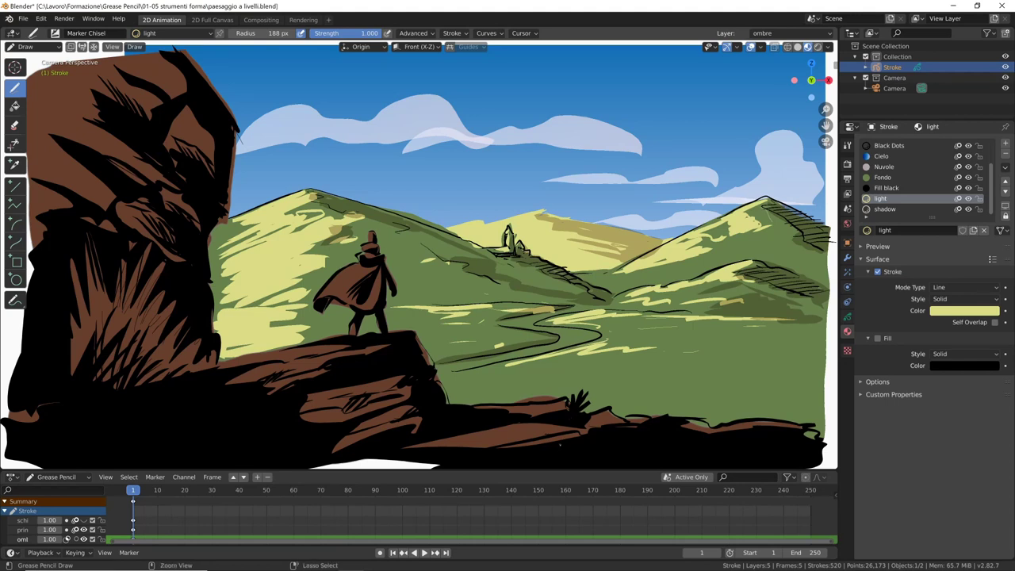
{"action": "key", "text": "ctrl+z"}
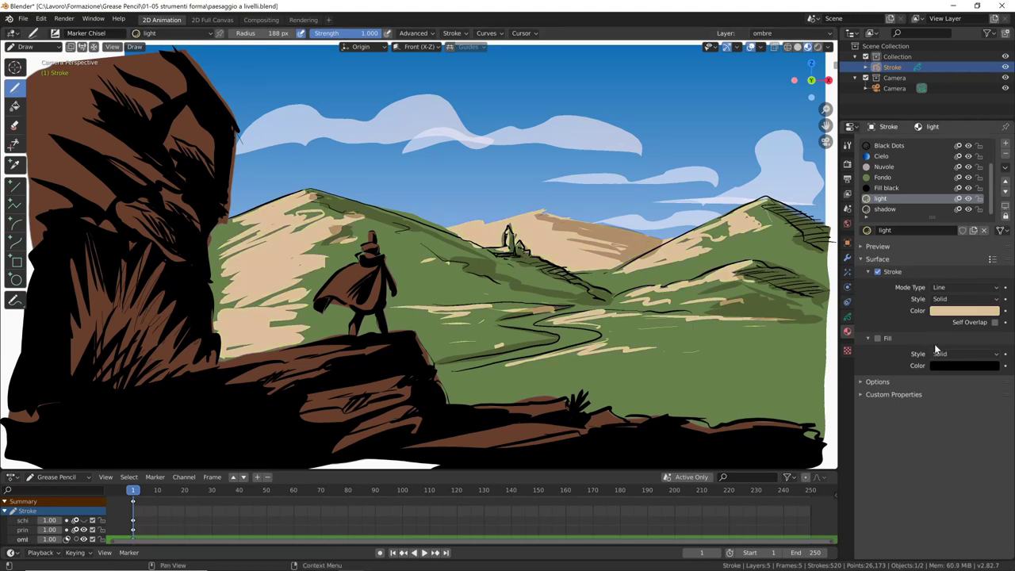
{"action": "scroll", "coordinate": [930, 356], "scroll_direction": "up", "scroll_amount": 2, "text": "ctrl"}
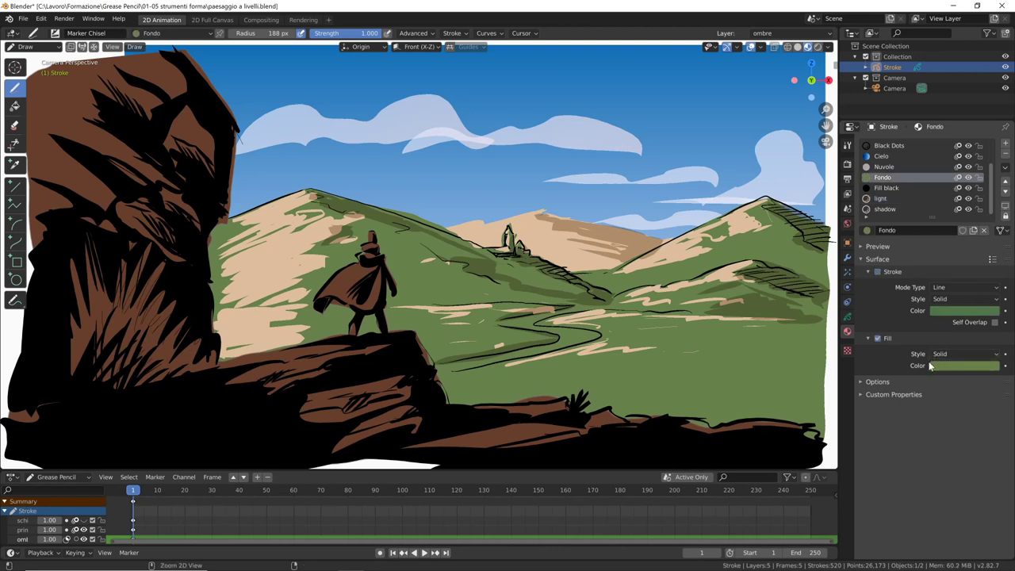
{"action": "key", "text": "ctrl+z"}
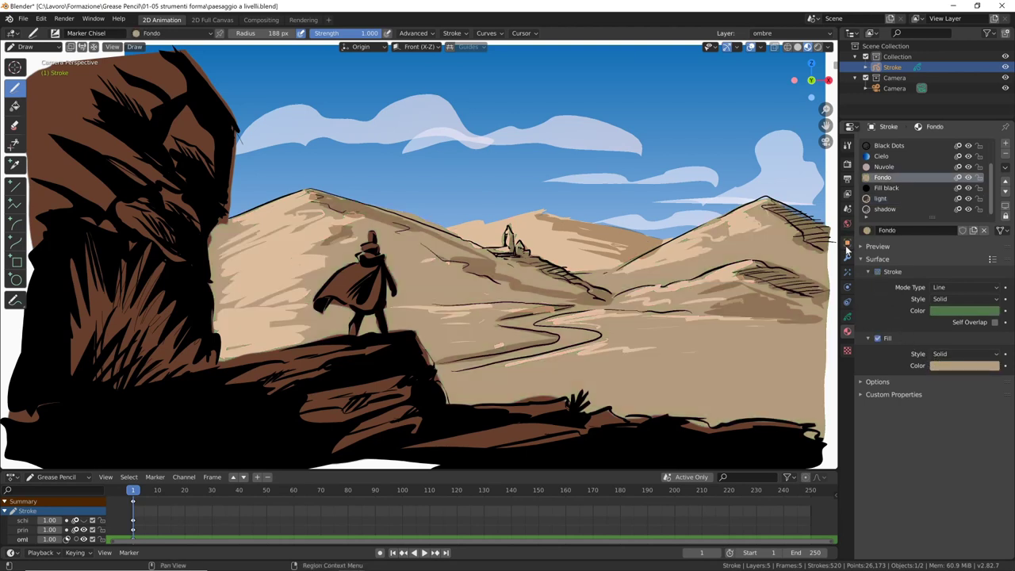
Step: Add a layer named 'luci' above ombre and make light its drawing material
{"action": "left_click", "coordinate": [847, 316]}
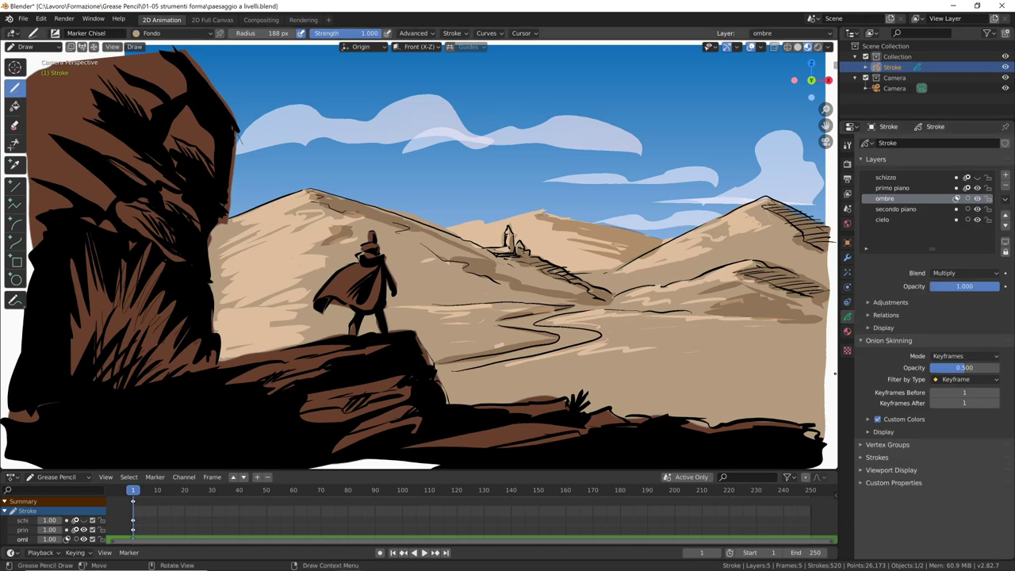
{"action": "left_click", "coordinate": [1005, 175]}
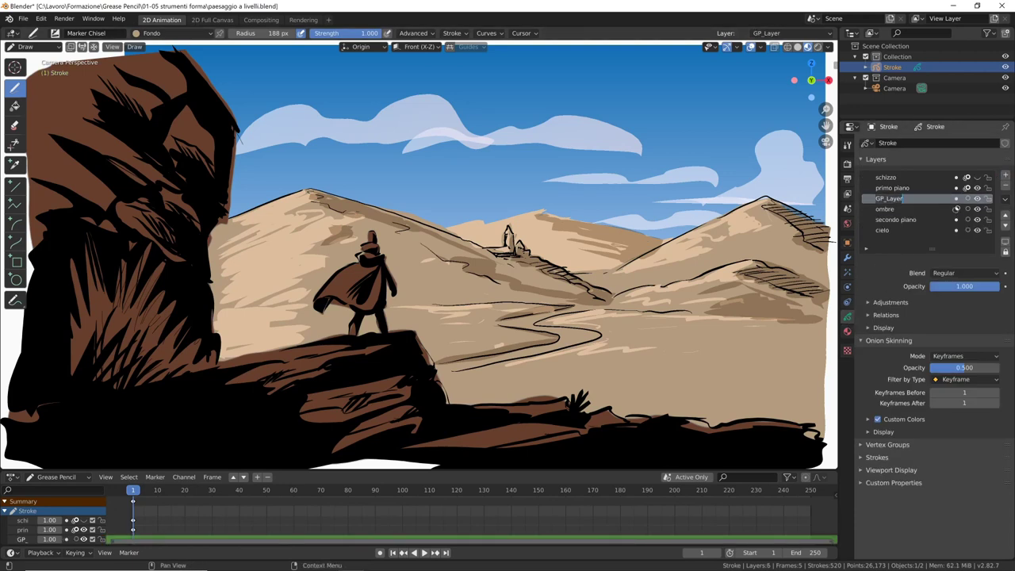
{"action": "key", "text": "BackSpace"}
{"action": "type", "text": "luci"}
{"action": "key", "text": "Return"}
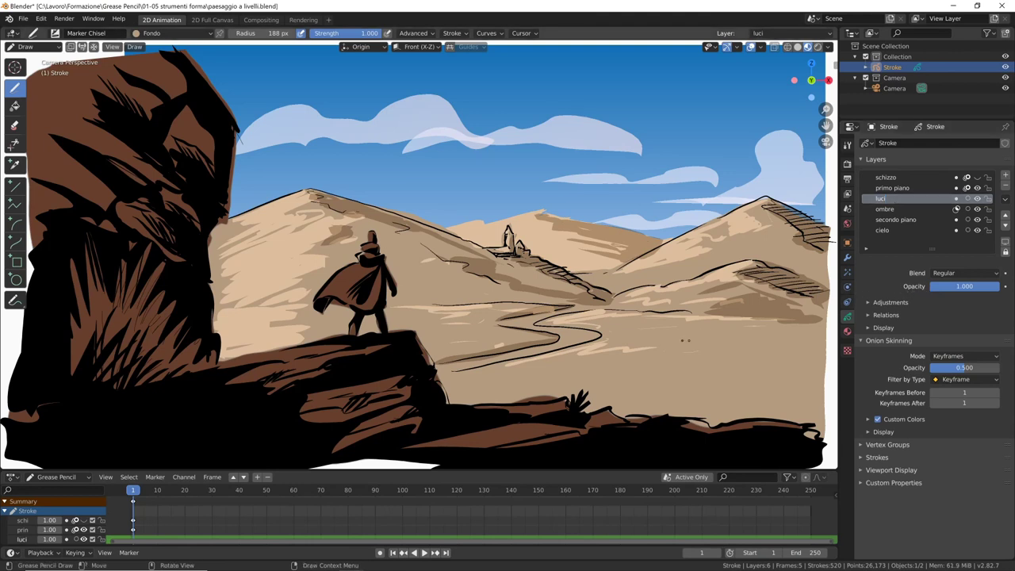
{"action": "left_click", "coordinate": [847, 332]}
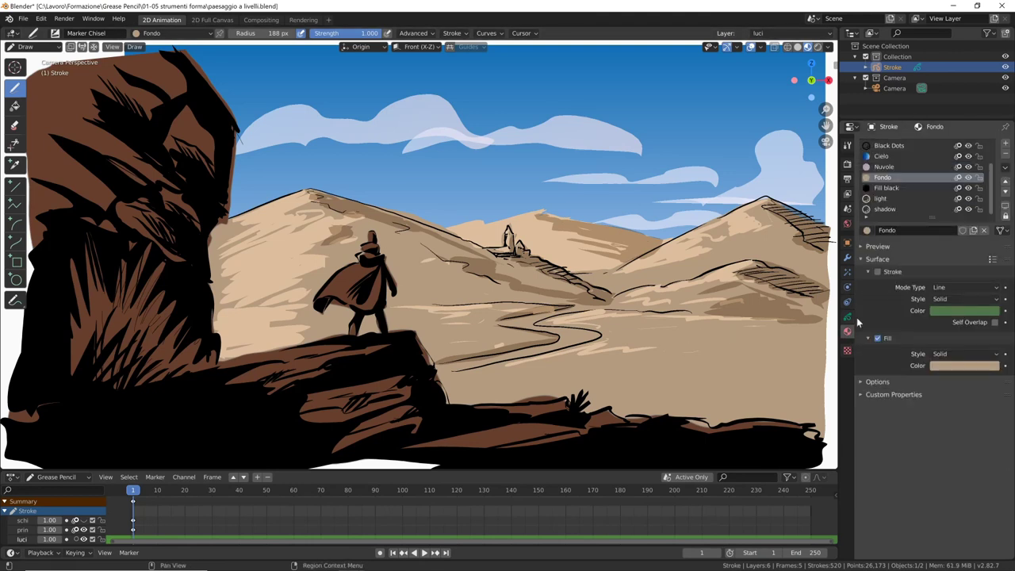
{"action": "left_click", "coordinate": [891, 198]}
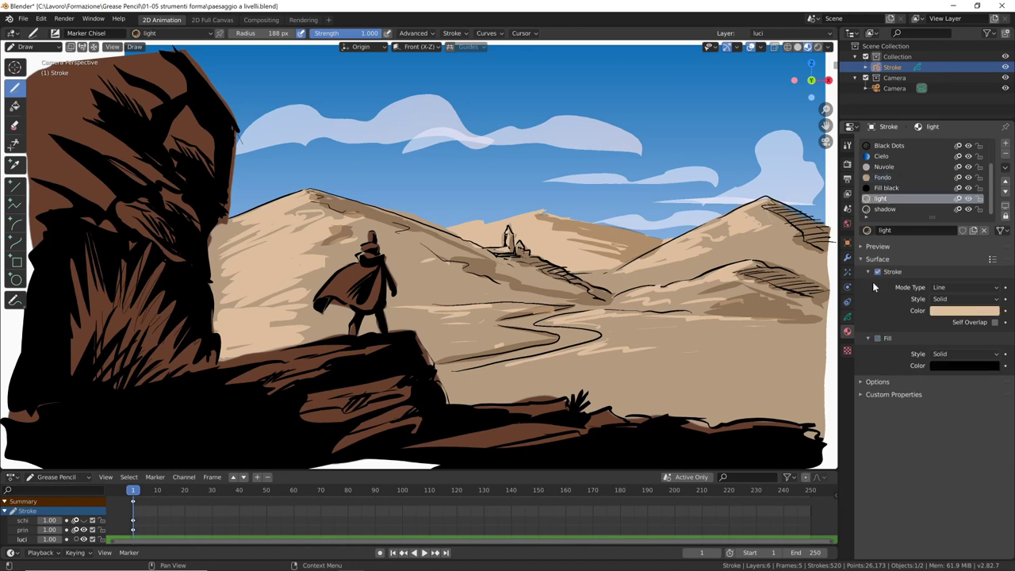
{"action": "left_click", "coordinate": [846, 316]}
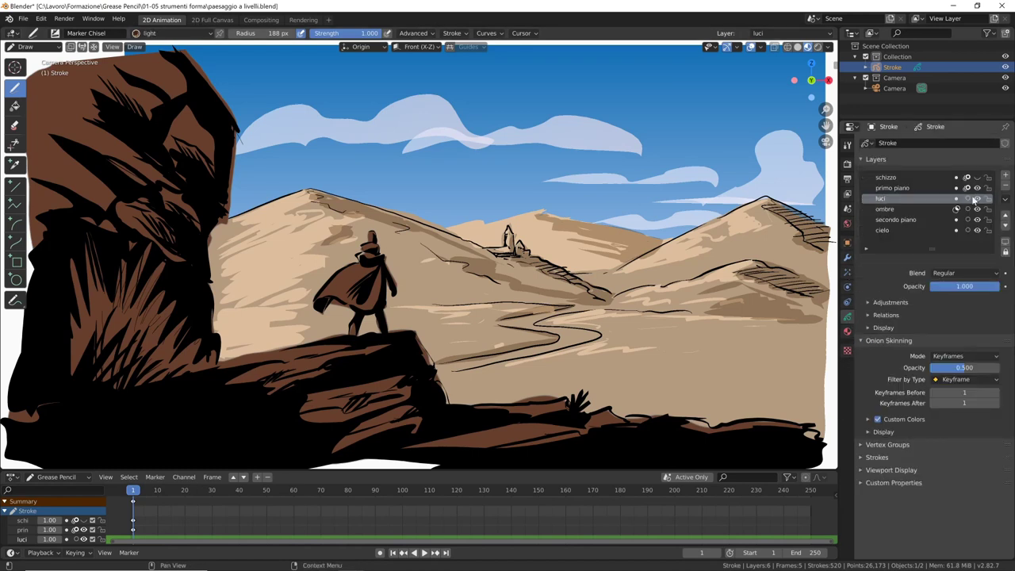
Step: Set the luci layer to Add blending and paint highlights along the right hill's slopes
{"action": "left_click", "coordinate": [965, 273]}
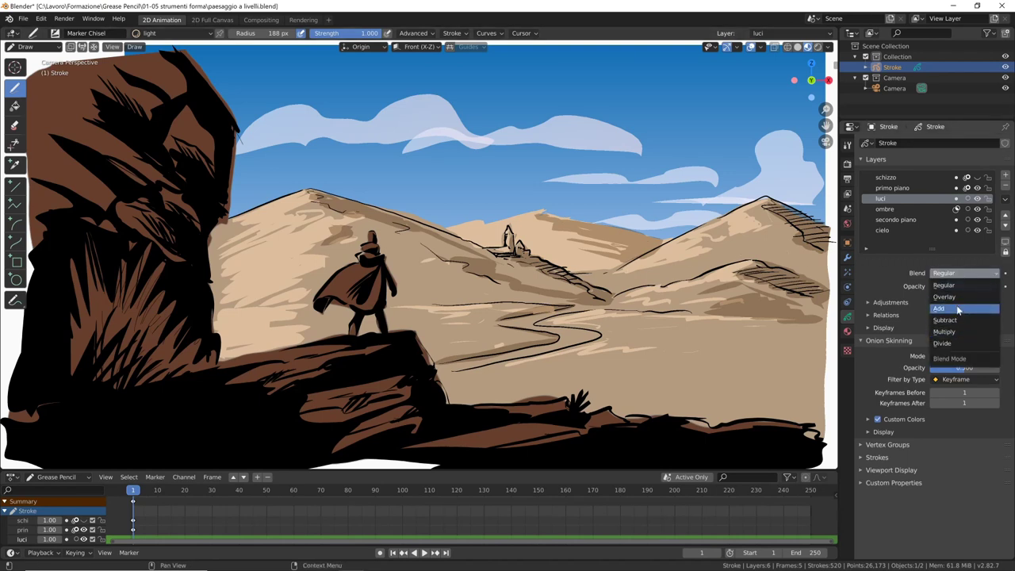
{"action": "left_click", "coordinate": [960, 309]}
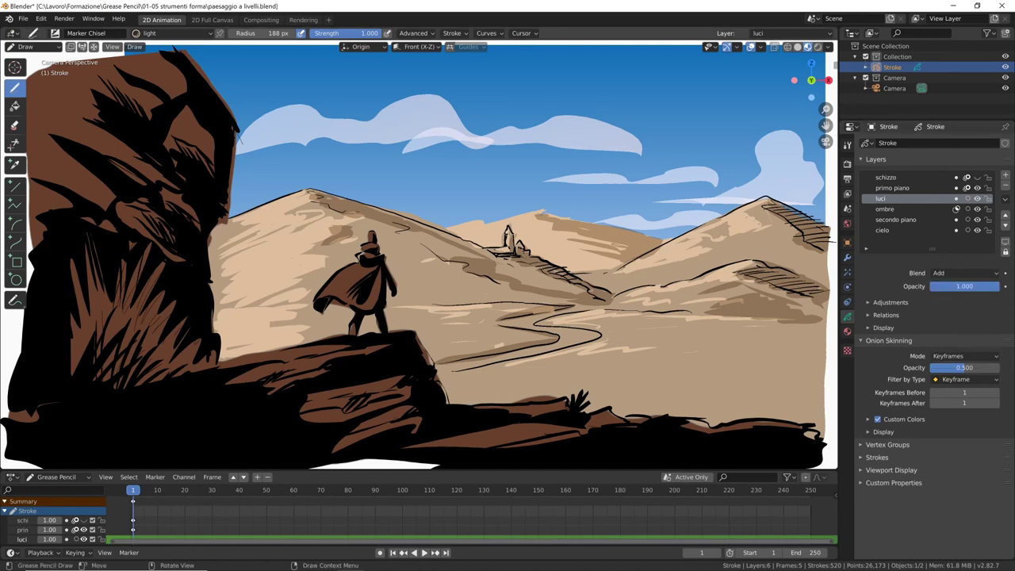
{"action": "left_click_drag", "start_coordinate": [610, 277], "coordinate": [767, 202]}
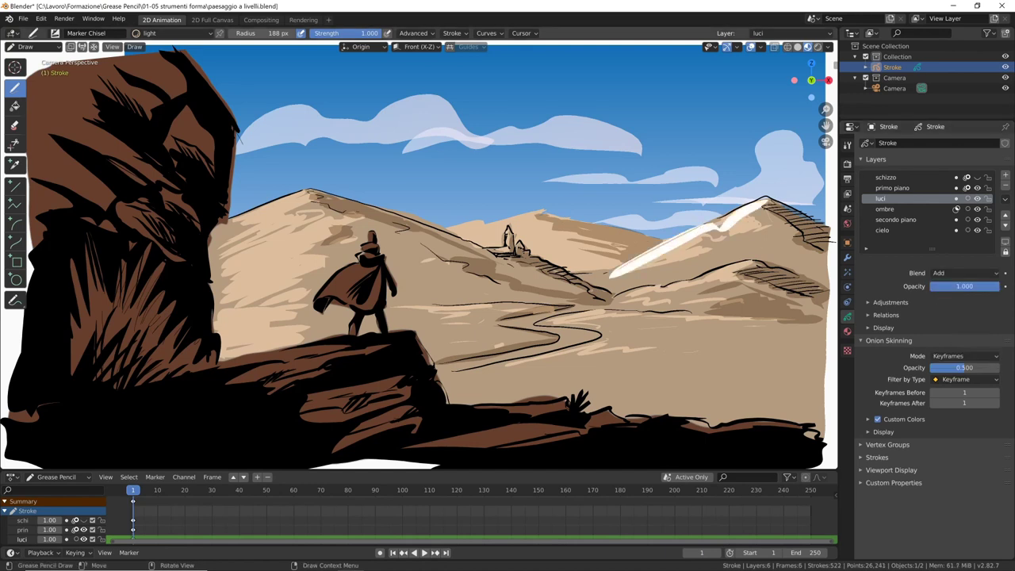
{"action": "left_click_drag", "start_coordinate": [722, 232], "coordinate": [776, 216]}
{"action": "left_click_drag", "start_coordinate": [682, 244], "coordinate": [765, 227]}
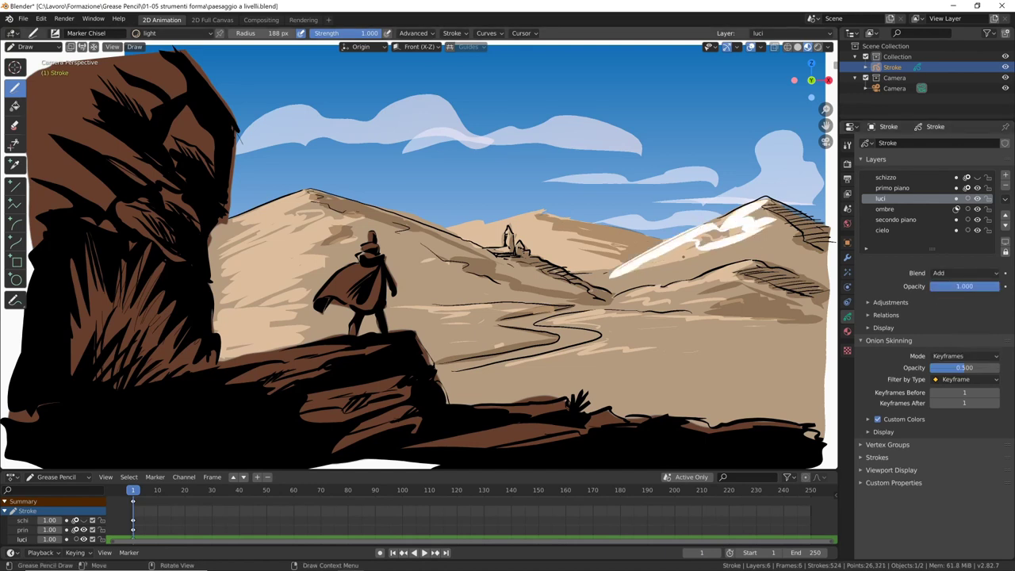
{"action": "mouse_move", "coordinate": [639, 265]}
{"action": "left_mouse_down"}
{"action": "mouse_move", "coordinate": [741, 239]}
{"action": "mouse_move", "coordinate": [713, 232]}
{"action": "left_mouse_up"}
{"action": "mouse_move", "coordinate": [750, 265]}
{"action": "left_mouse_down"}
{"action": "mouse_move", "coordinate": [662, 290]}
{"action": "mouse_move", "coordinate": [734, 287]}
{"action": "left_mouse_up"}
{"action": "mouse_move", "coordinate": [980, 290]}
{"action": "left_mouse_down"}
{"action": "mouse_move", "coordinate": [916, 293]}
{"action": "mouse_move", "coordinate": [991, 289]}
{"action": "left_mouse_up"}
Step: Switch luci to Overlay blending and highlight the right hill, castle ridge and left hill slope
{"action": "left_click", "coordinate": [971, 274]}
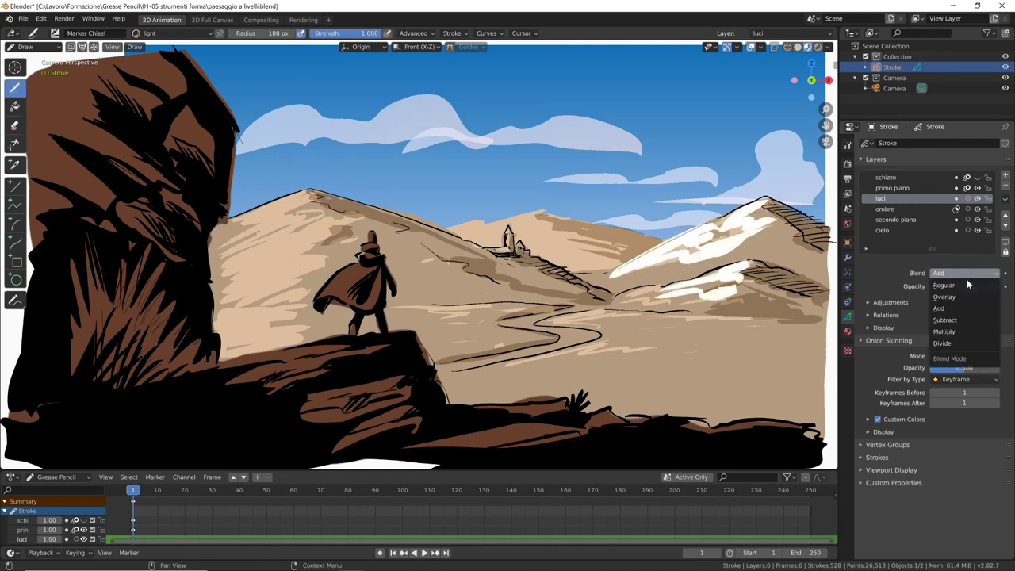
{"action": "left_click", "coordinate": [965, 298]}
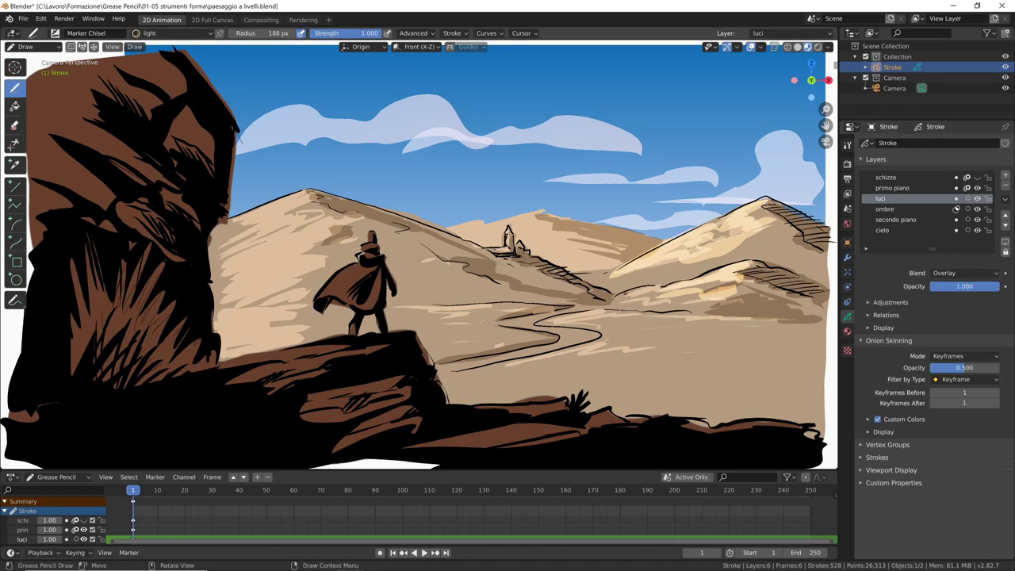
{"action": "mouse_move", "coordinate": [646, 285]}
{"action": "left_mouse_down"}
{"action": "mouse_move", "coordinate": [622, 309]}
{"action": "mouse_move", "coordinate": [715, 304]}
{"action": "left_mouse_up"}
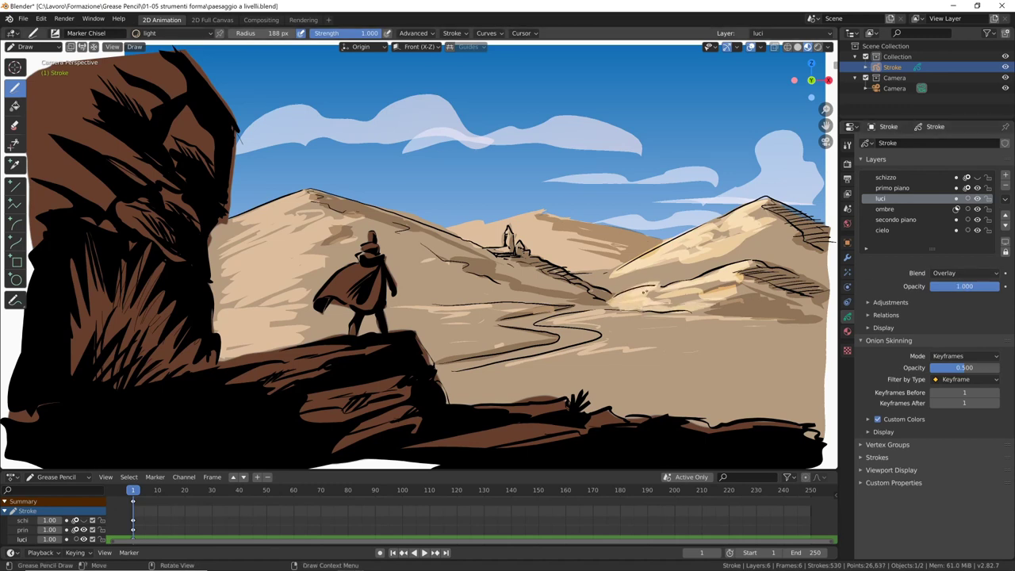
{"action": "left_click_drag", "start_coordinate": [644, 290], "coordinate": [717, 282]}
{"action": "mouse_move", "coordinate": [522, 216]}
{"action": "left_mouse_down"}
{"action": "mouse_move", "coordinate": [455, 220]}
{"action": "mouse_move", "coordinate": [517, 229]}
{"action": "left_mouse_up"}
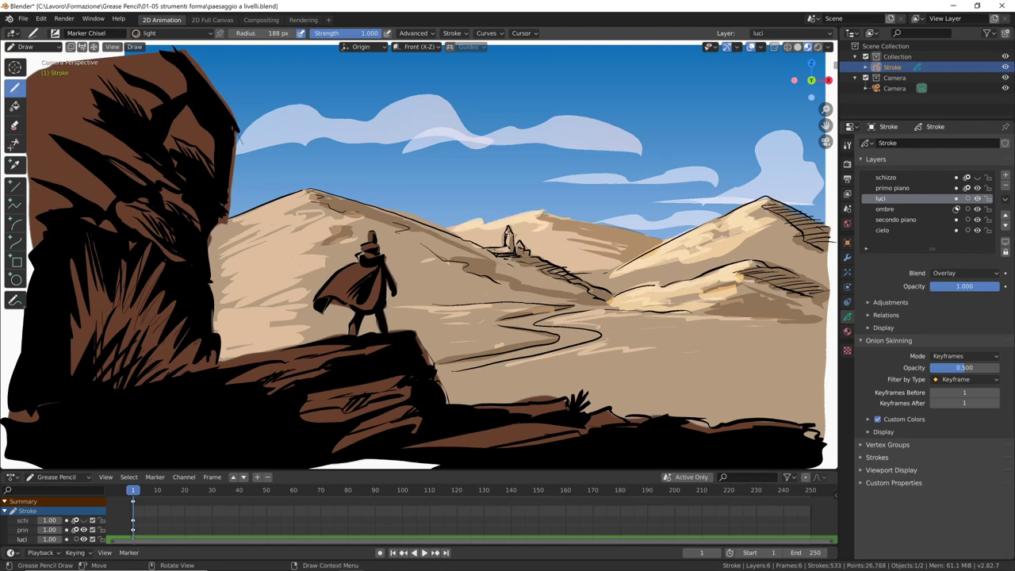
{"action": "left_click_drag", "start_coordinate": [313, 190], "coordinate": [234, 217]}
{"action": "left_click_drag", "start_coordinate": [321, 212], "coordinate": [230, 250]}
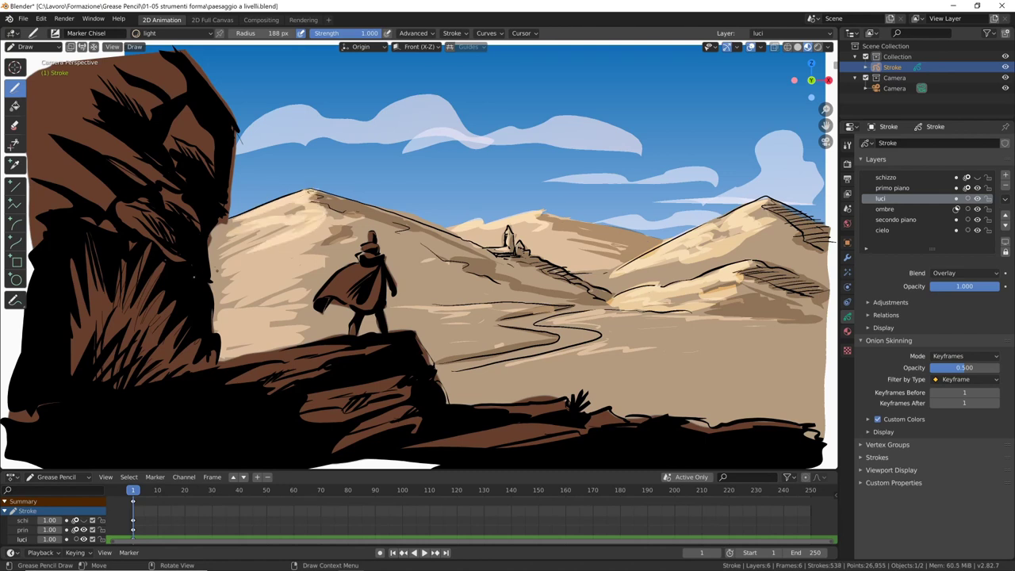
{"action": "left_click_drag", "start_coordinate": [332, 228], "coordinate": [217, 276]}
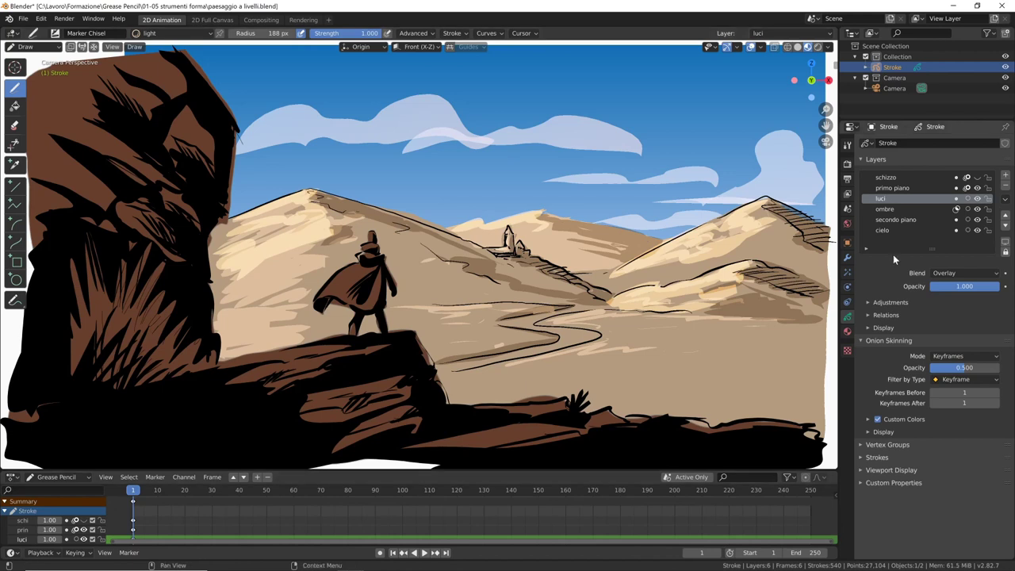
Step: Move the primo piano layer down two places so it sits below ombre
{"action": "left_click", "coordinate": [913, 187]}
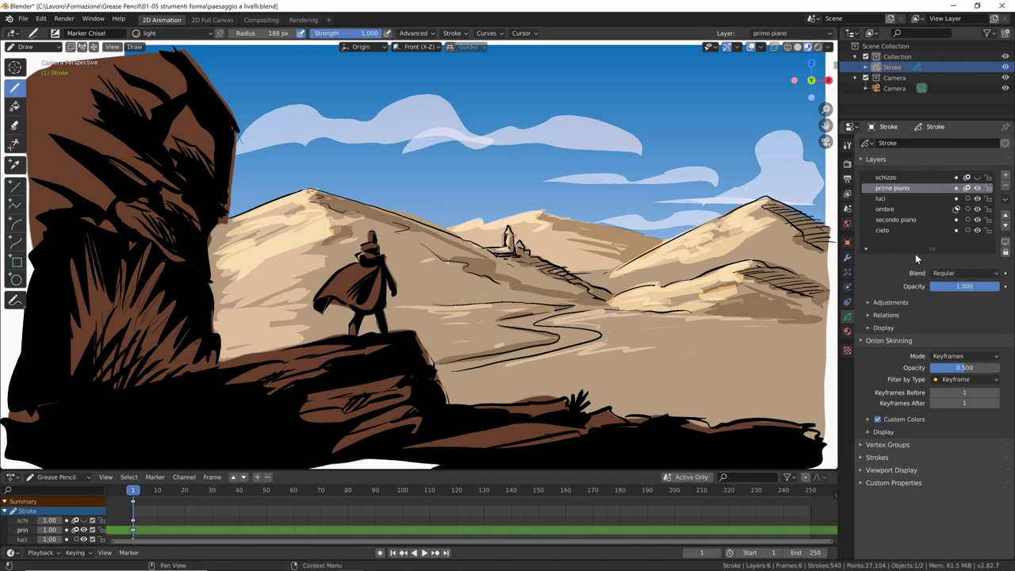
{"action": "left_click", "coordinate": [1005, 226]}
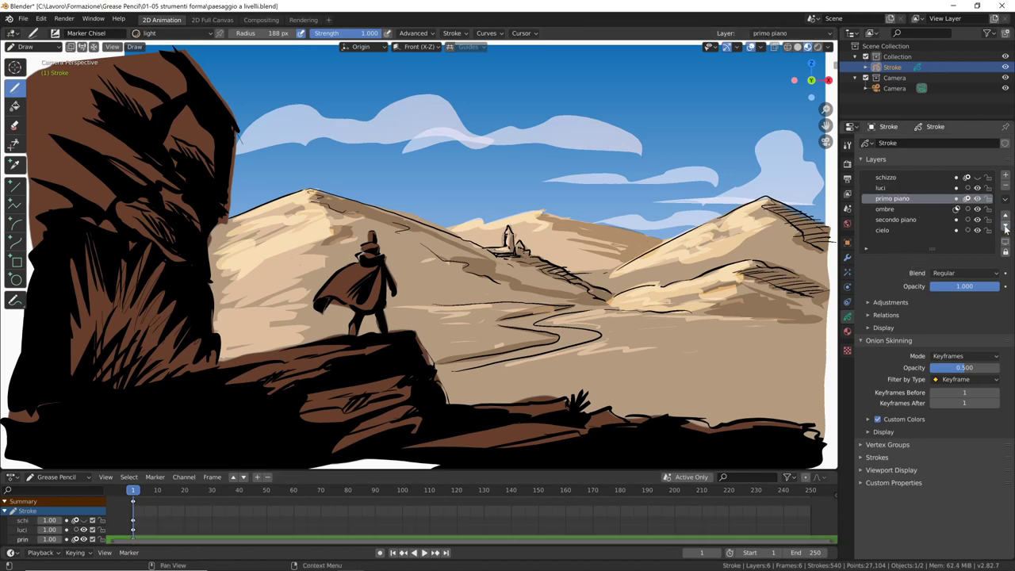
{"action": "left_click", "coordinate": [1005, 226]}
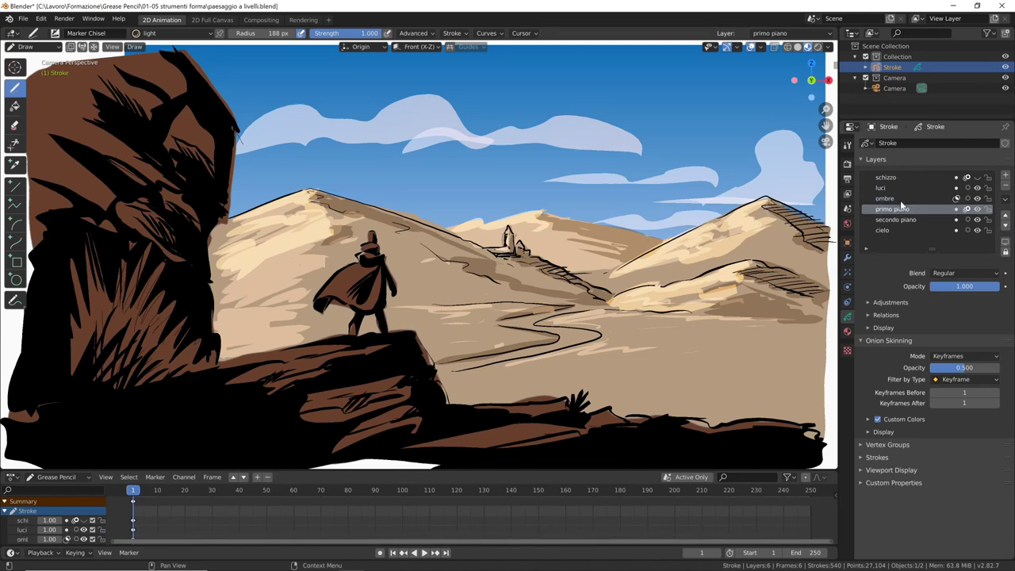
Step: Paint warm orange highlight strokes over the tall foreground rock on the luci layer
{"action": "left_click", "coordinate": [895, 188]}
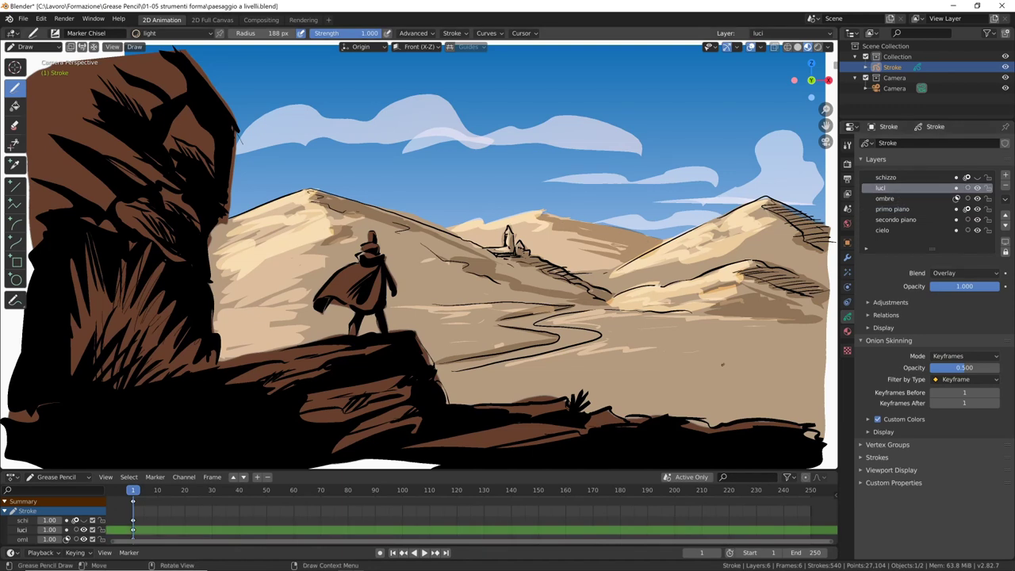
{"action": "left_click_drag", "start_coordinate": [39, 139], "coordinate": [111, 198]}
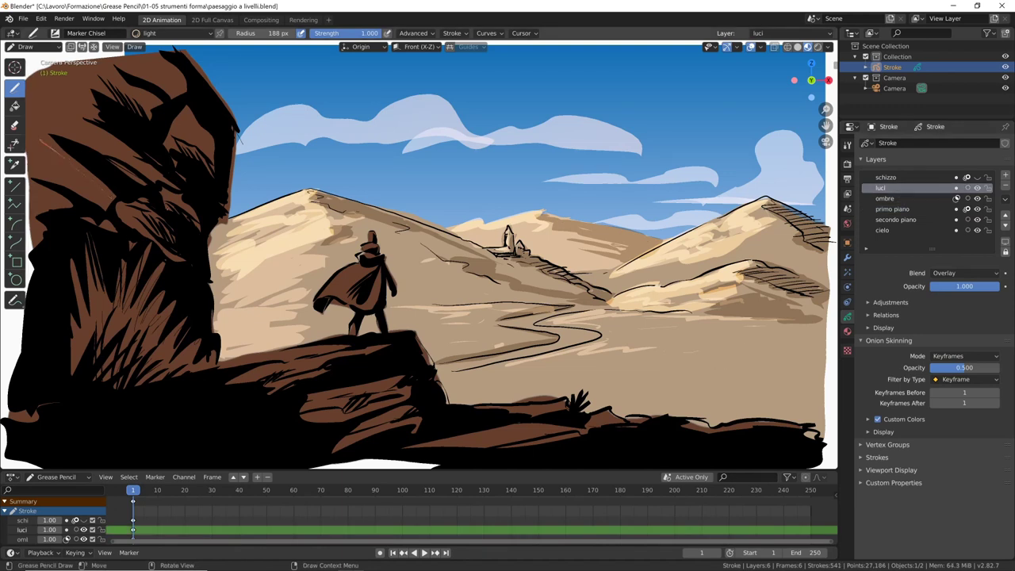
{"action": "left_click_drag", "start_coordinate": [38, 141], "coordinate": [111, 194]}
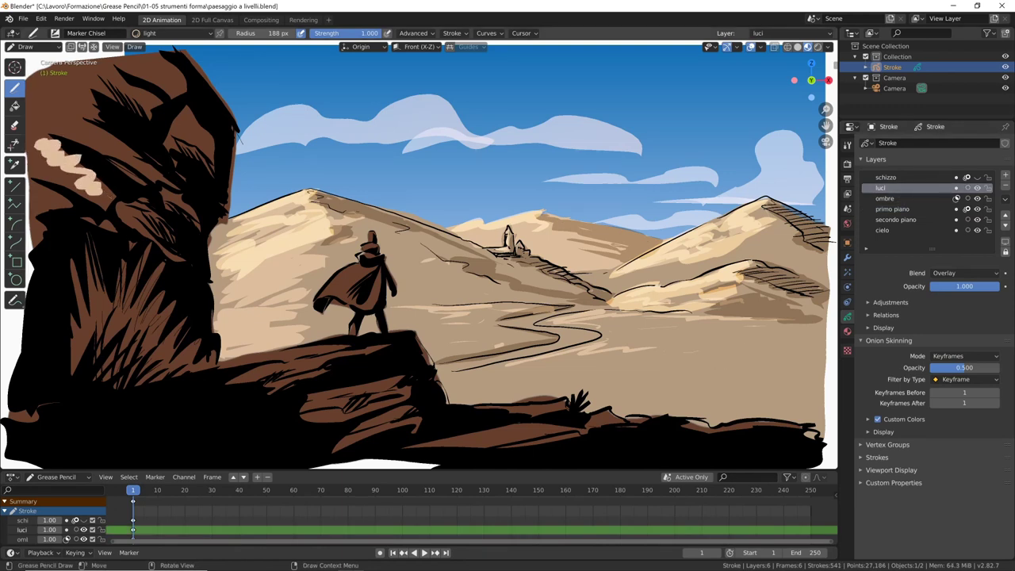
{"action": "left_click_drag", "start_coordinate": [63, 119], "coordinate": [131, 154]}
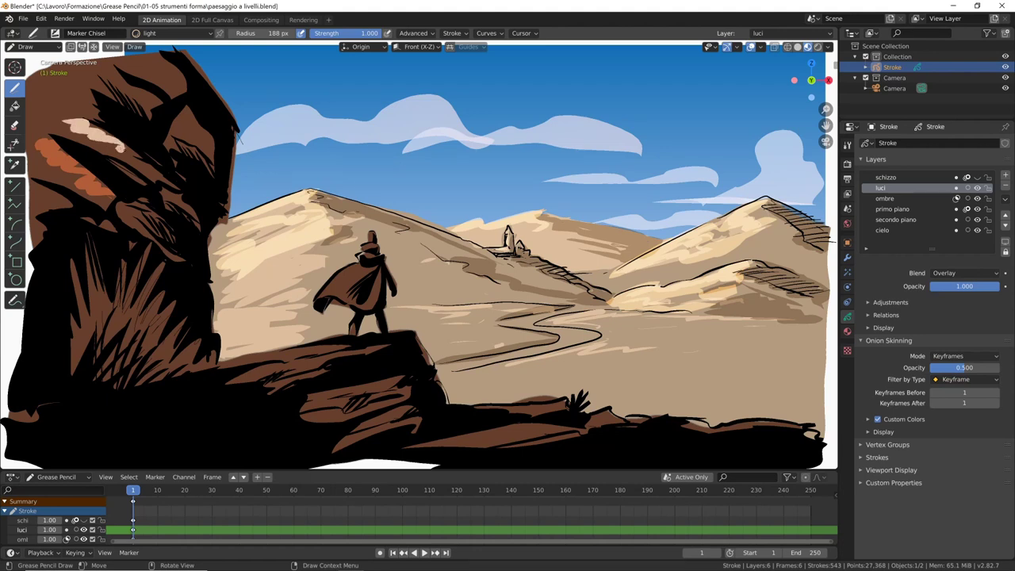
{"action": "mouse_move", "coordinate": [89, 100]}
{"action": "left_mouse_down"}
{"action": "mouse_move", "coordinate": [54, 94]}
{"action": "mouse_move", "coordinate": [102, 117]}
{"action": "left_mouse_up"}
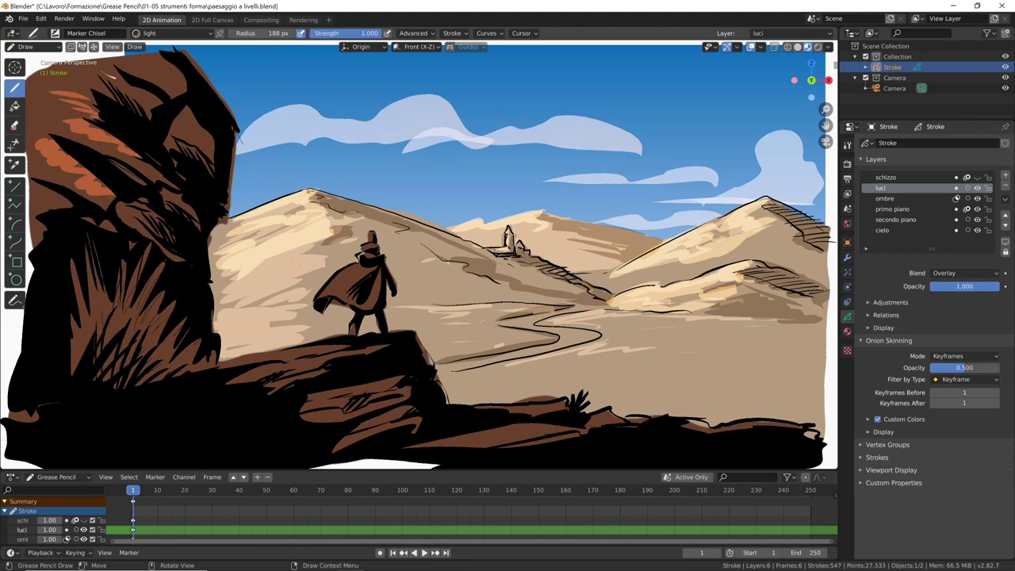
{"action": "left_click_drag", "start_coordinate": [103, 73], "coordinate": [158, 102]}
{"action": "mouse_move", "coordinate": [163, 65]}
{"action": "left_mouse_down"}
{"action": "mouse_move", "coordinate": [179, 71]}
{"action": "mouse_move", "coordinate": [184, 93]}
{"action": "left_mouse_up"}
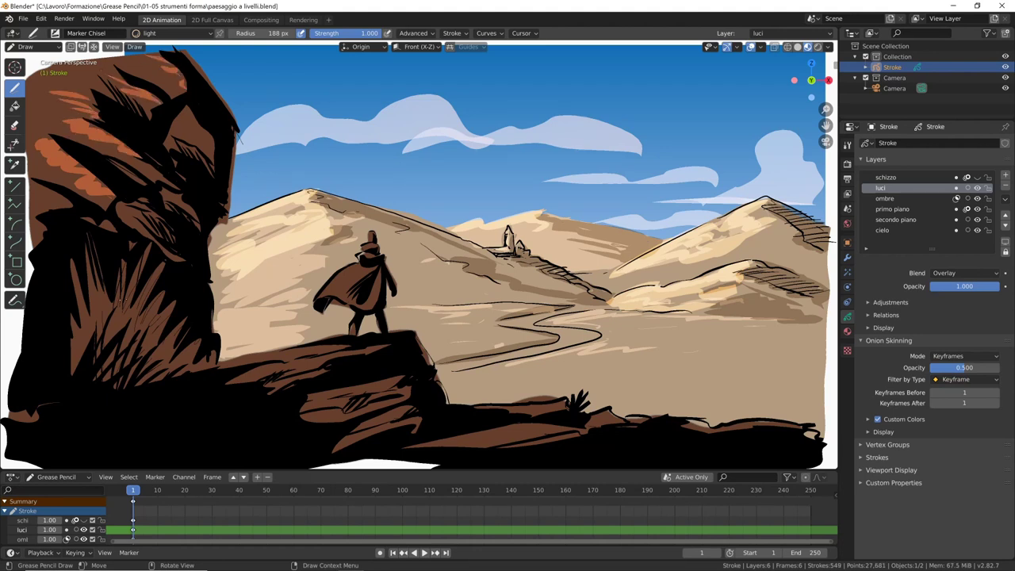
Step: Draw with the shadow material on the ombre layer, shading the tall foreground rock
{"action": "left_click", "coordinate": [886, 198]}
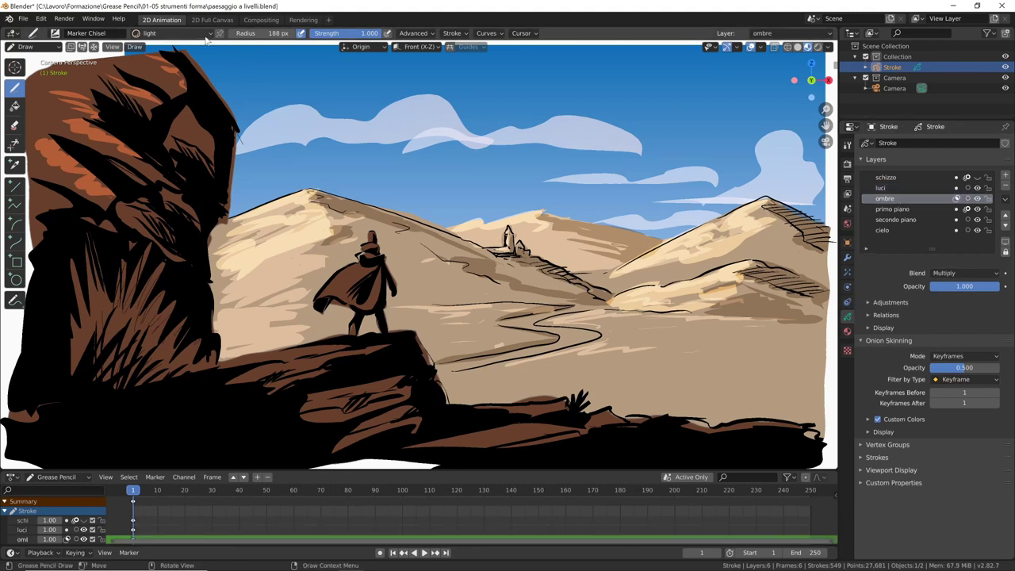
{"action": "left_click", "coordinate": [175, 34]}
{"action": "scroll", "coordinate": [162, 120], "scroll_direction": "down", "scroll_amount": 1}
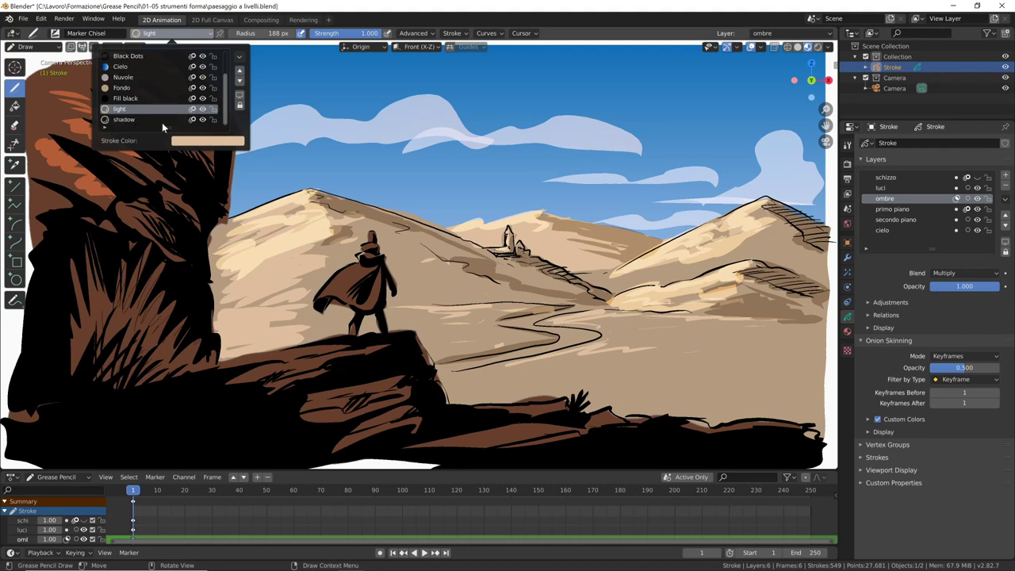
{"action": "left_click", "coordinate": [162, 121]}
{"action": "left_click_drag", "start_coordinate": [179, 132], "coordinate": [171, 169]}
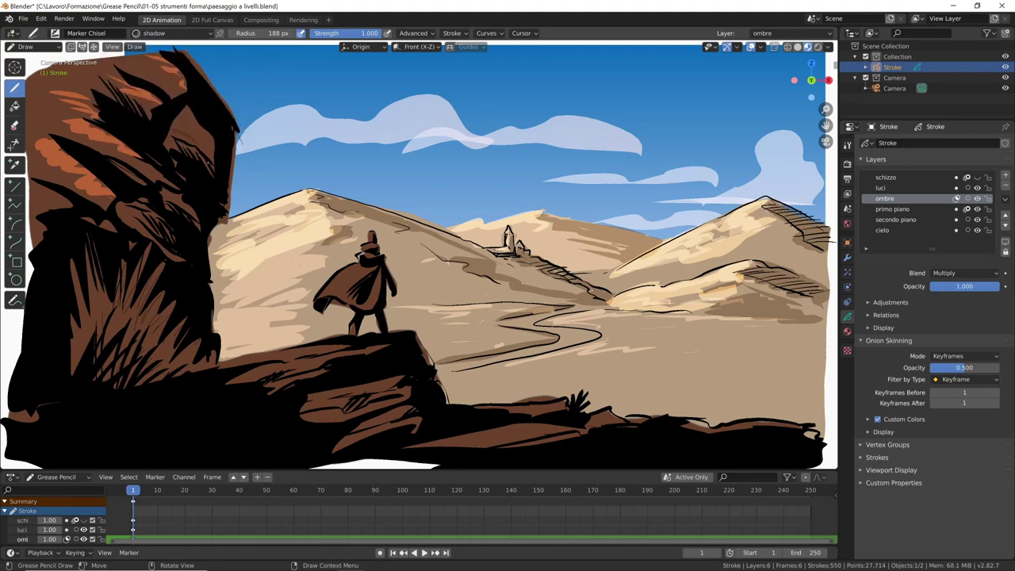
{"action": "left_click_drag", "start_coordinate": [182, 129], "coordinate": [170, 173]}
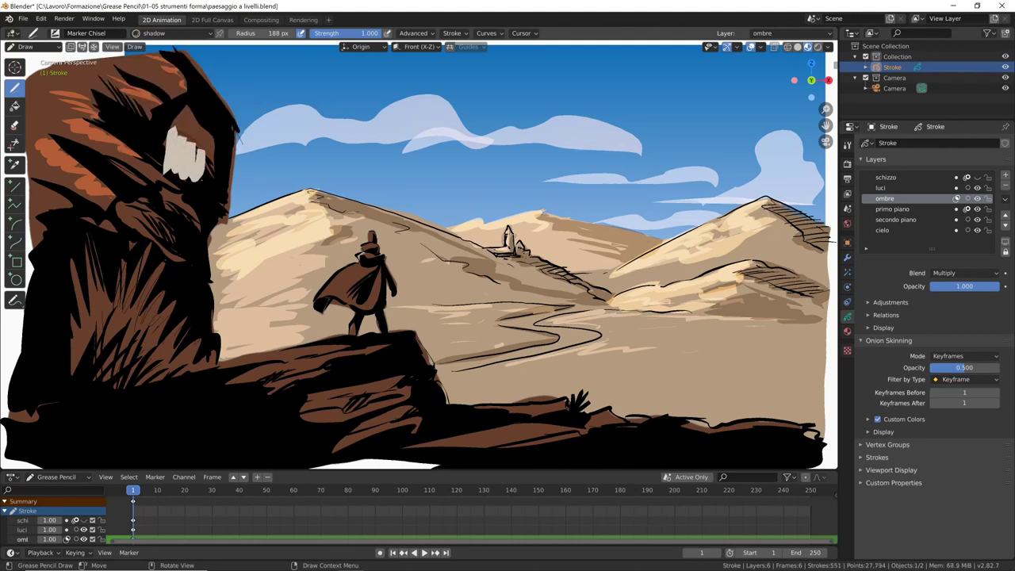
{"action": "mouse_move", "coordinate": [186, 139]}
{"action": "left_mouse_down"}
{"action": "mouse_move", "coordinate": [203, 181]}
{"action": "mouse_move", "coordinate": [197, 228]}
{"action": "left_mouse_up"}
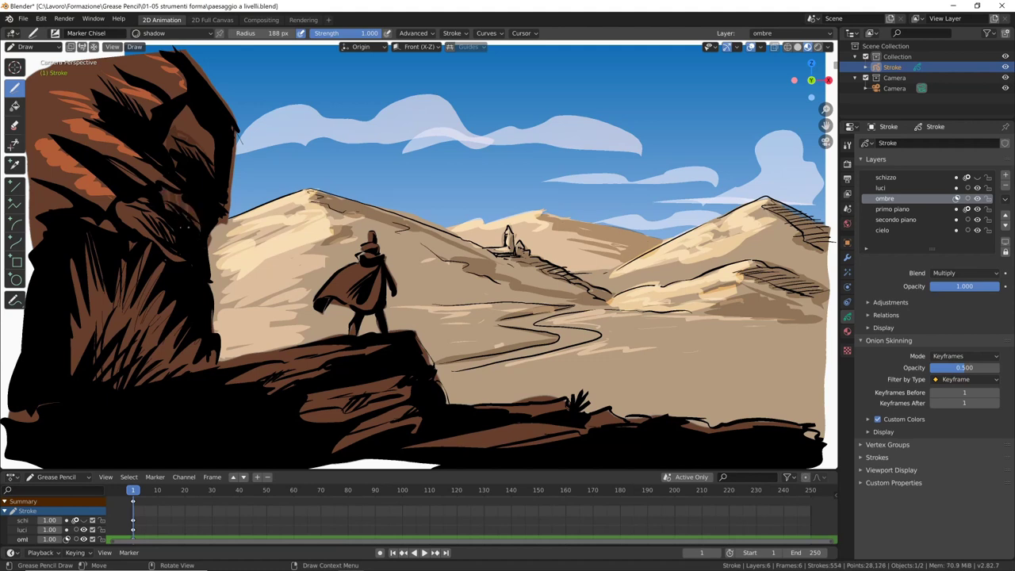
{"action": "left_click_drag", "start_coordinate": [125, 205], "coordinate": [154, 241]}
{"action": "left_click_drag", "start_coordinate": [119, 209], "coordinate": [181, 270]}
Step: Lower the brush smoothing Factor to 0.411 and hatch the left rock, the figure's cape and the lower rocks
{"action": "left_click", "coordinate": [452, 33]}
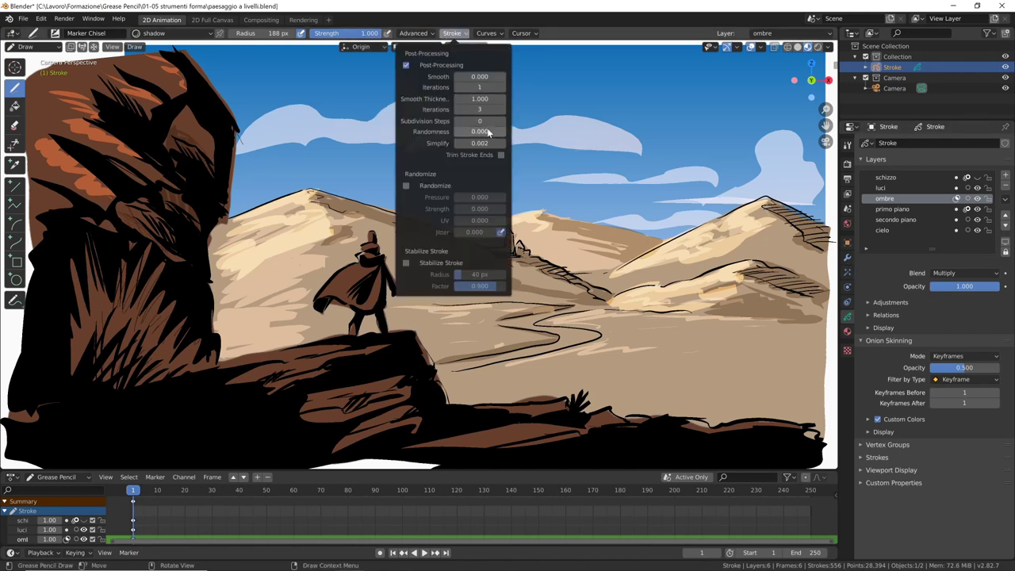
{"action": "mouse_move", "coordinate": [415, 33]}
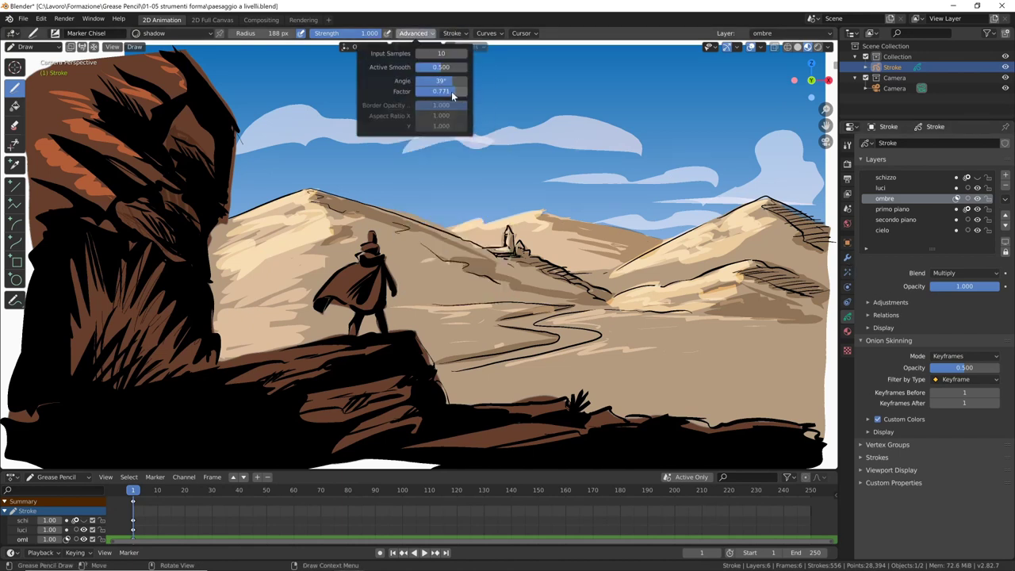
{"action": "left_click_drag", "start_coordinate": [452, 91], "coordinate": [430, 98]}
{"action": "left_click_drag", "start_coordinate": [95, 305], "coordinate": [78, 387]}
{"action": "mouse_move", "coordinate": [155, 315]}
{"action": "left_mouse_down"}
{"action": "mouse_move", "coordinate": [119, 382]}
{"action": "mouse_move", "coordinate": [182, 354]}
{"action": "left_mouse_up"}
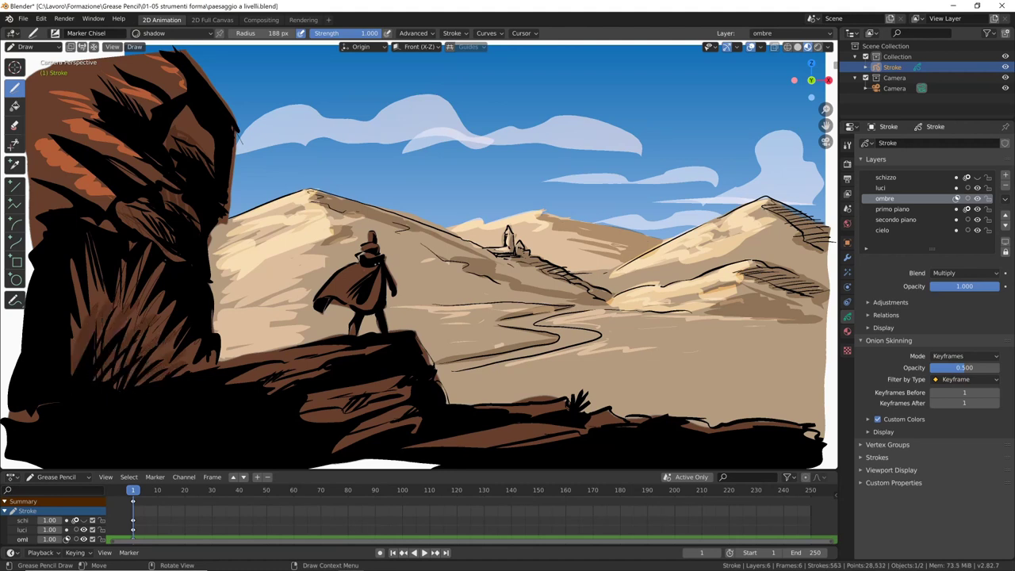
{"action": "mouse_move", "coordinate": [379, 263]}
{"action": "left_mouse_down"}
{"action": "mouse_move", "coordinate": [337, 298]}
{"action": "mouse_move", "coordinate": [349, 301]}
{"action": "mouse_move", "coordinate": [366, 265]}
{"action": "mouse_move", "coordinate": [373, 308]}
{"action": "left_mouse_up"}
{"action": "left_click_drag", "start_coordinate": [349, 349], "coordinate": [263, 366]}
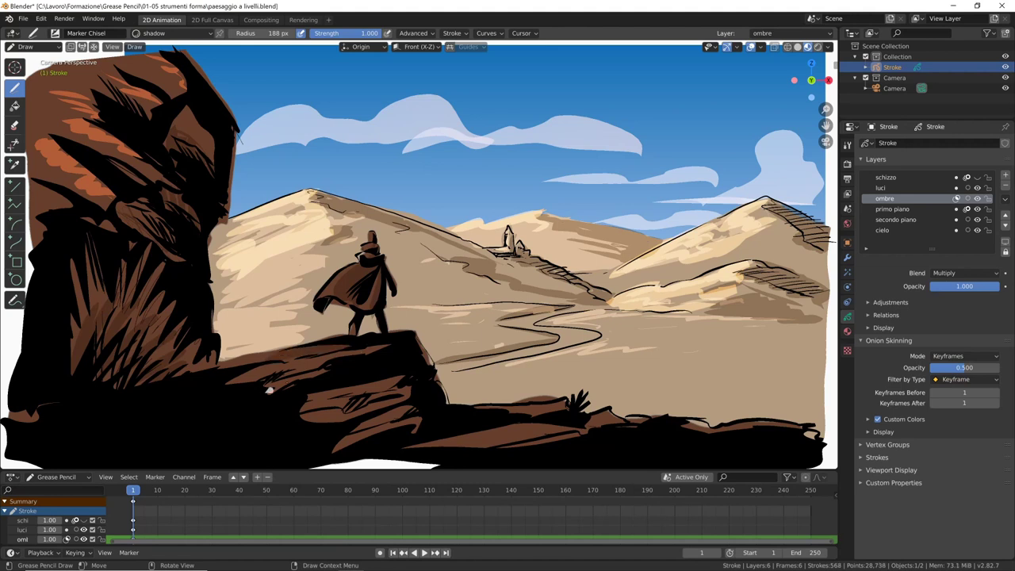
{"action": "mouse_move", "coordinate": [326, 371]}
{"action": "left_mouse_down"}
{"action": "mouse_move", "coordinate": [266, 392]}
{"action": "mouse_move", "coordinate": [410, 386]}
{"action": "mouse_move", "coordinate": [332, 422]}
{"action": "left_mouse_up"}
{"action": "mouse_move", "coordinate": [411, 406]}
{"action": "left_mouse_down"}
{"action": "mouse_move", "coordinate": [289, 442]}
{"action": "mouse_move", "coordinate": [336, 449]}
{"action": "left_mouse_up"}
{"action": "mouse_move", "coordinate": [410, 446]}
{"action": "left_mouse_down"}
{"action": "mouse_move", "coordinate": [525, 426]}
{"action": "mouse_move", "coordinate": [437, 453]}
{"action": "left_mouse_up"}
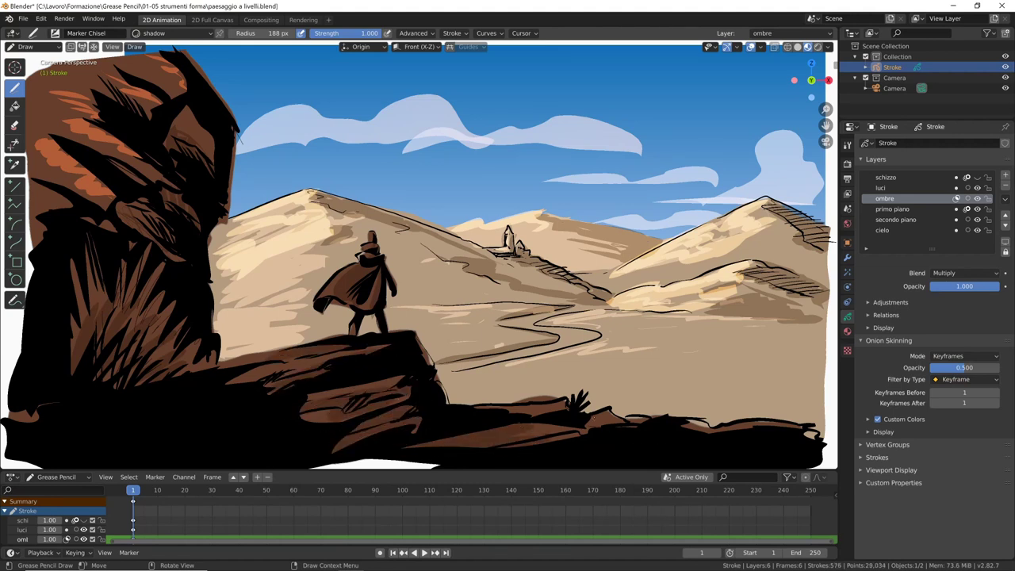
{"action": "mouse_move", "coordinate": [595, 414]}
{"action": "left_mouse_down"}
{"action": "mouse_move", "coordinate": [642, 433]}
{"action": "mouse_move", "coordinate": [809, 434]}
{"action": "left_mouse_up"}
Step: Add six horizontal shading strokes across the lower-right desert floor
{"action": "left_click_drag", "start_coordinate": [817, 330], "coordinate": [702, 342]}
{"action": "left_click_drag", "start_coordinate": [828, 350], "coordinate": [640, 355]}
{"action": "mouse_move", "coordinate": [797, 358]}
{"action": "left_mouse_down"}
{"action": "mouse_move", "coordinate": [664, 360]}
{"action": "mouse_move", "coordinate": [682, 370]}
{"action": "left_mouse_up"}
{"action": "left_click_drag", "start_coordinate": [824, 371], "coordinate": [686, 377]}
{"action": "left_click_drag", "start_coordinate": [818, 379], "coordinate": [647, 393]}
{"action": "mouse_move", "coordinate": [824, 395]}
{"action": "left_mouse_down"}
{"action": "mouse_move", "coordinate": [660, 401]}
{"action": "mouse_move", "coordinate": [682, 405]}
{"action": "left_mouse_up"}
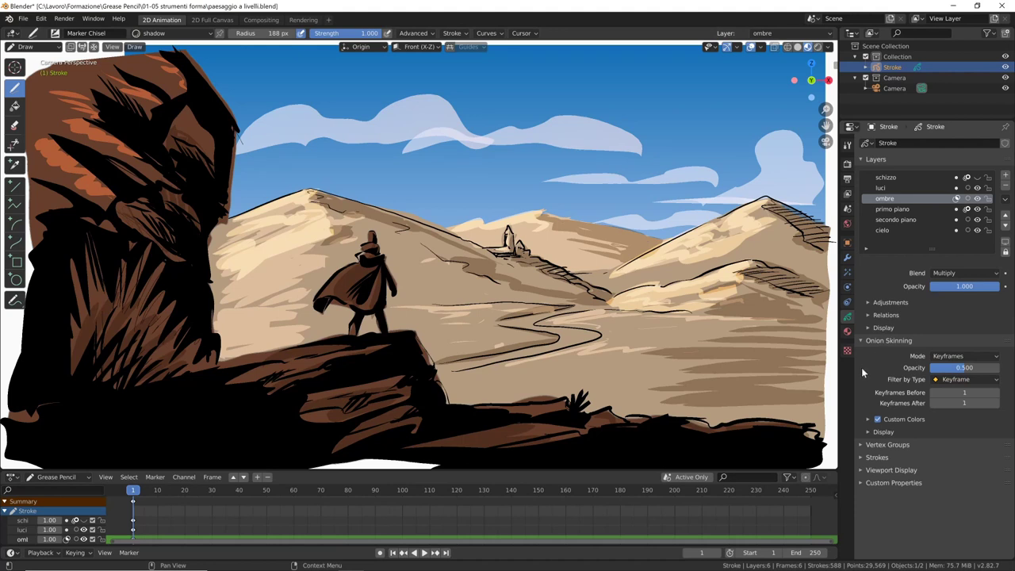
{"action": "left_click_drag", "start_coordinate": [981, 292], "coordinate": [988, 291]}
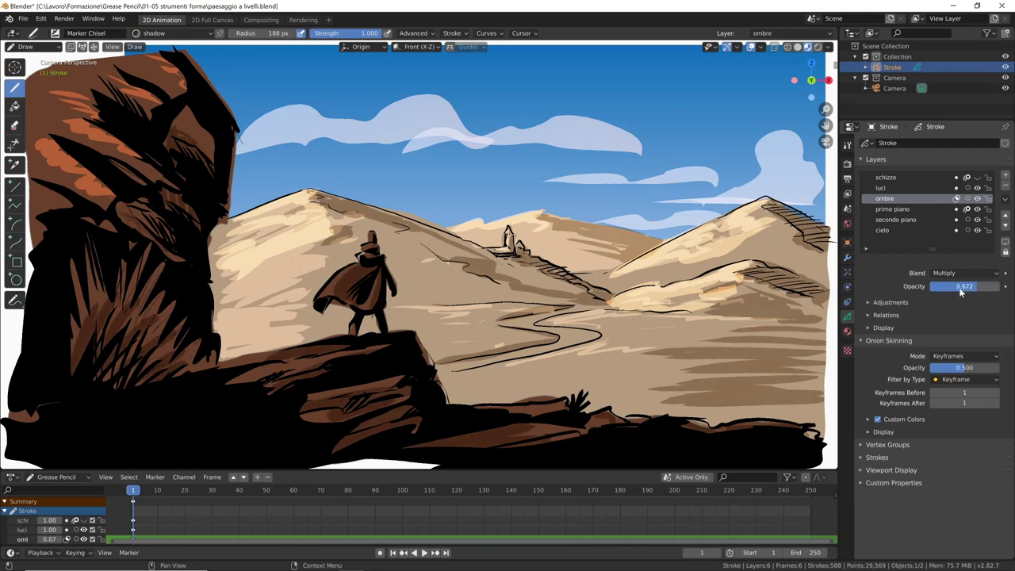
{"action": "left_click_drag", "start_coordinate": [988, 291], "coordinate": [948, 294]}
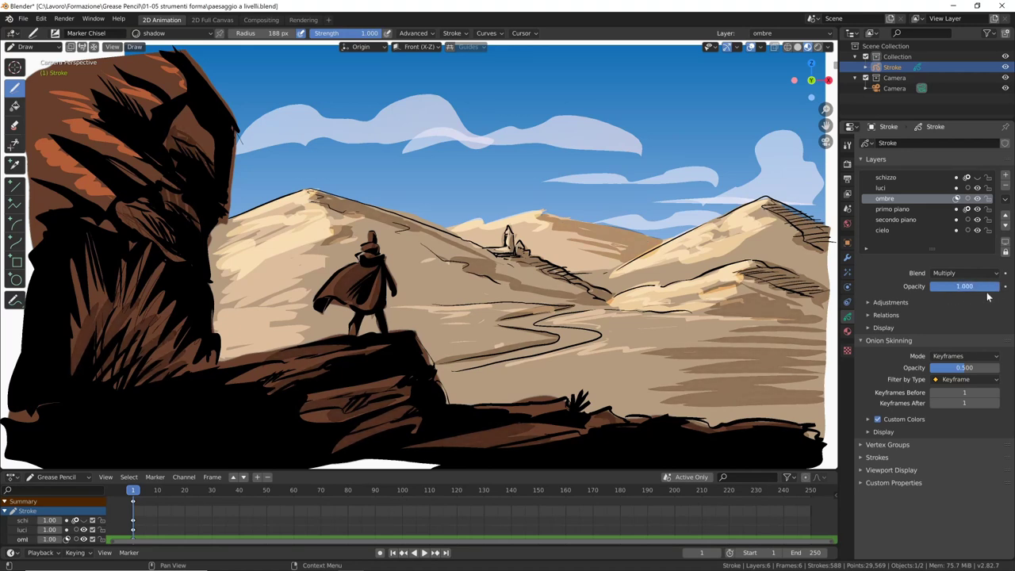
{"action": "key", "text": "BackSpace"}
{"action": "left_click", "coordinate": [965, 274]}
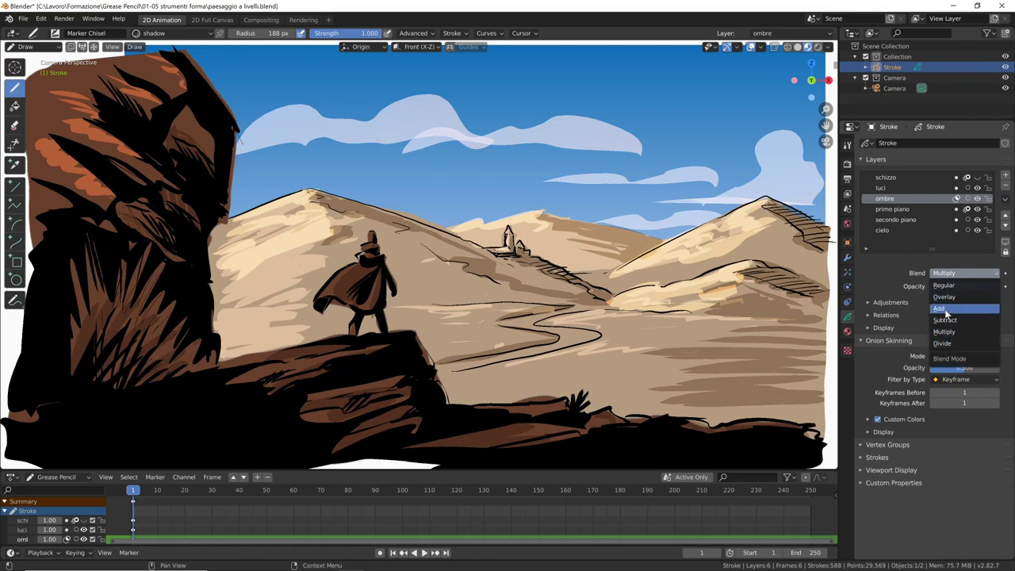
{"action": "left_click", "coordinate": [957, 297]}
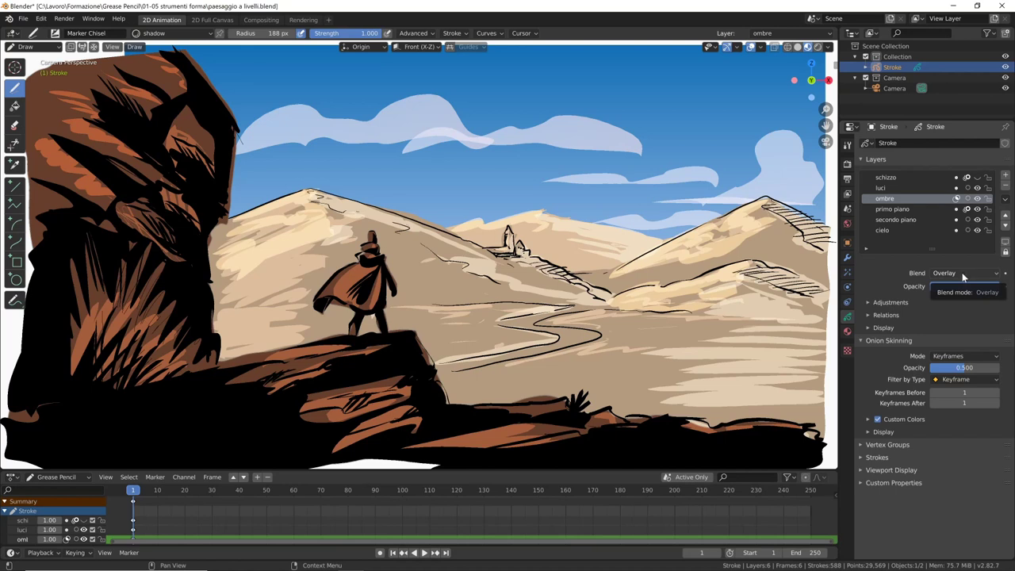
{"action": "left_click", "coordinate": [963, 272]}
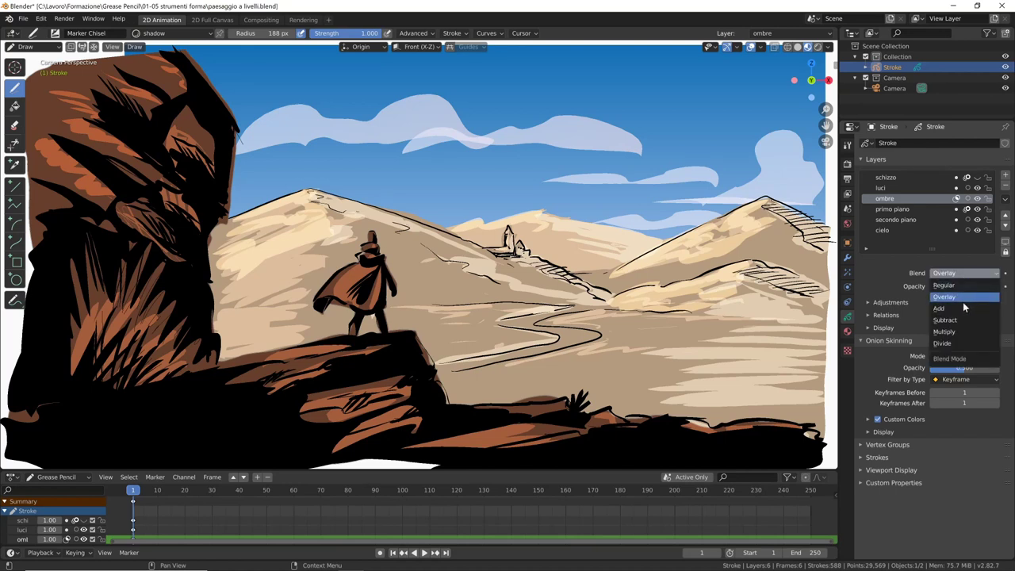
{"action": "left_click", "coordinate": [962, 308]}
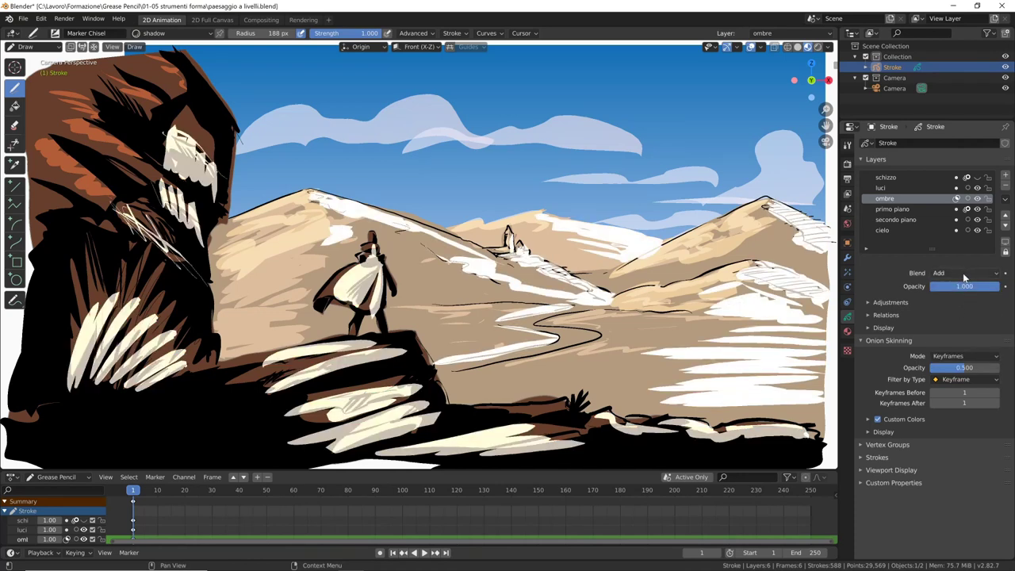
{"action": "left_click", "coordinate": [961, 272]}
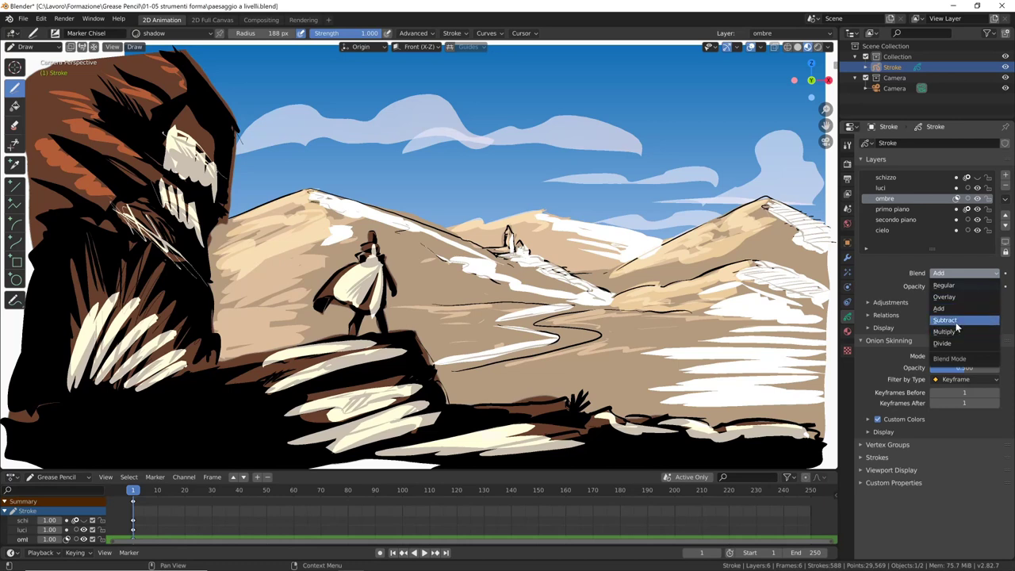
{"action": "left_click", "coordinate": [955, 321]}
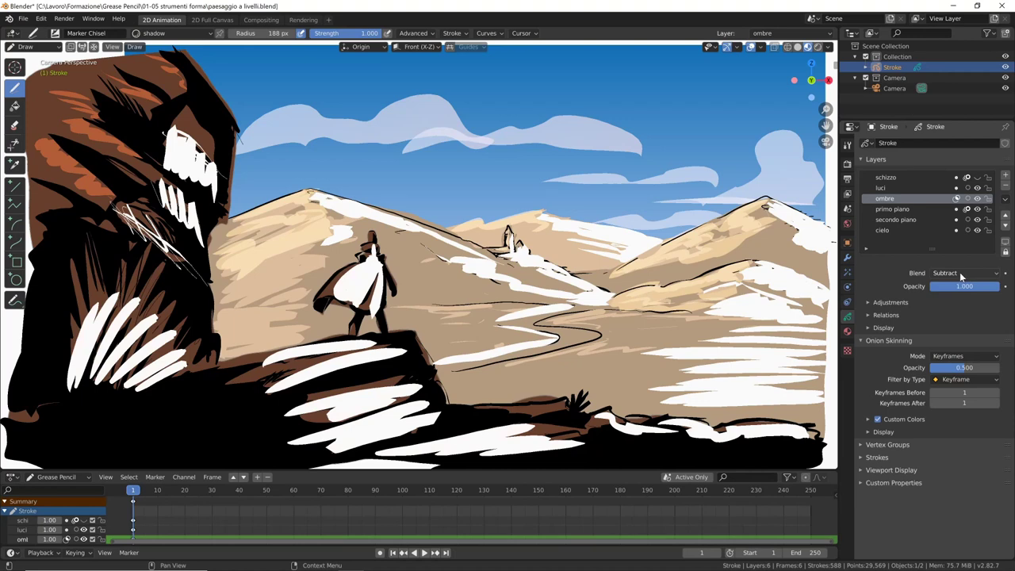
{"action": "left_click", "coordinate": [959, 271]}
{"action": "left_click", "coordinate": [957, 330]}
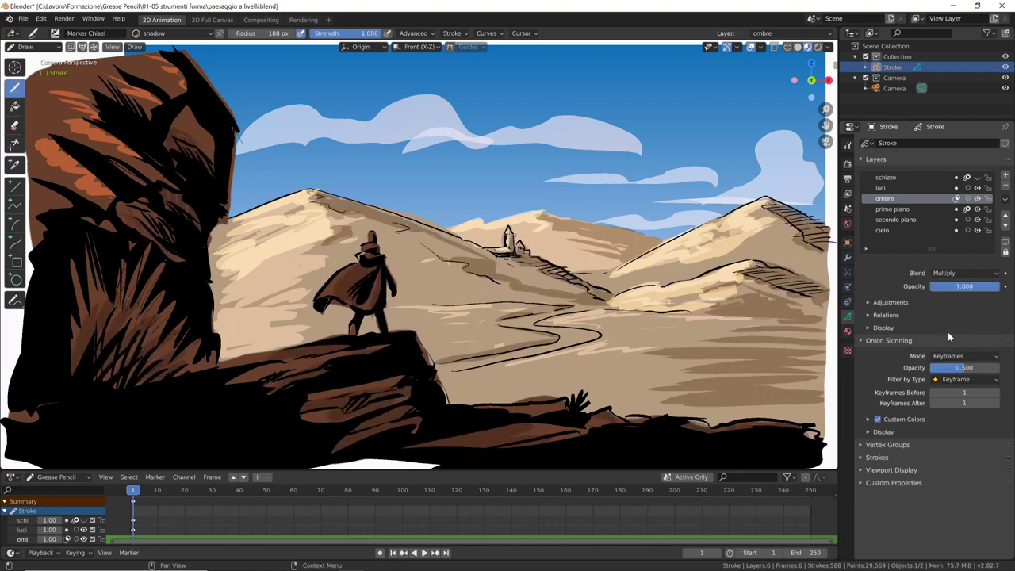
{"action": "left_click", "coordinate": [959, 273]}
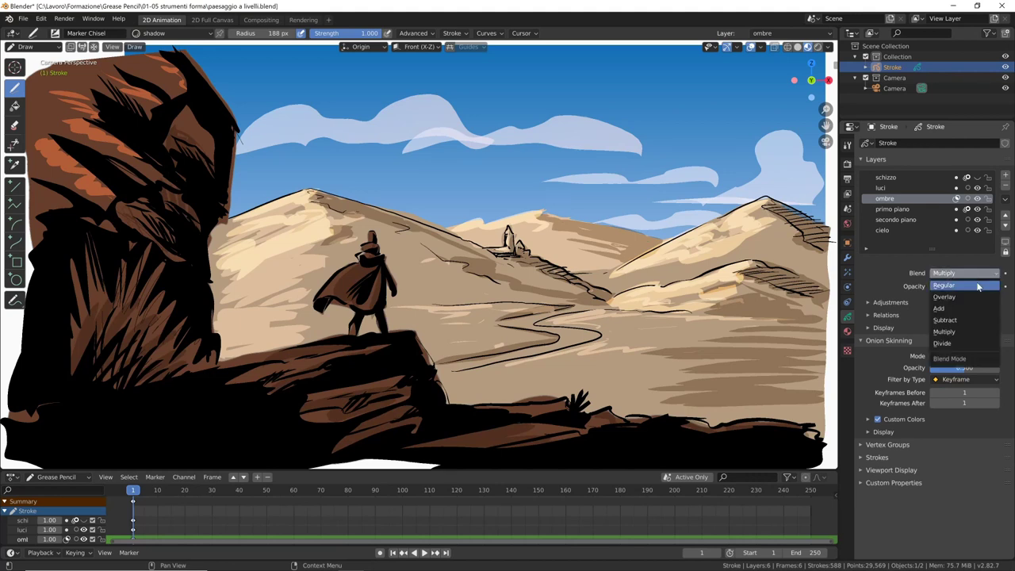
{"action": "left_click", "coordinate": [951, 343]}
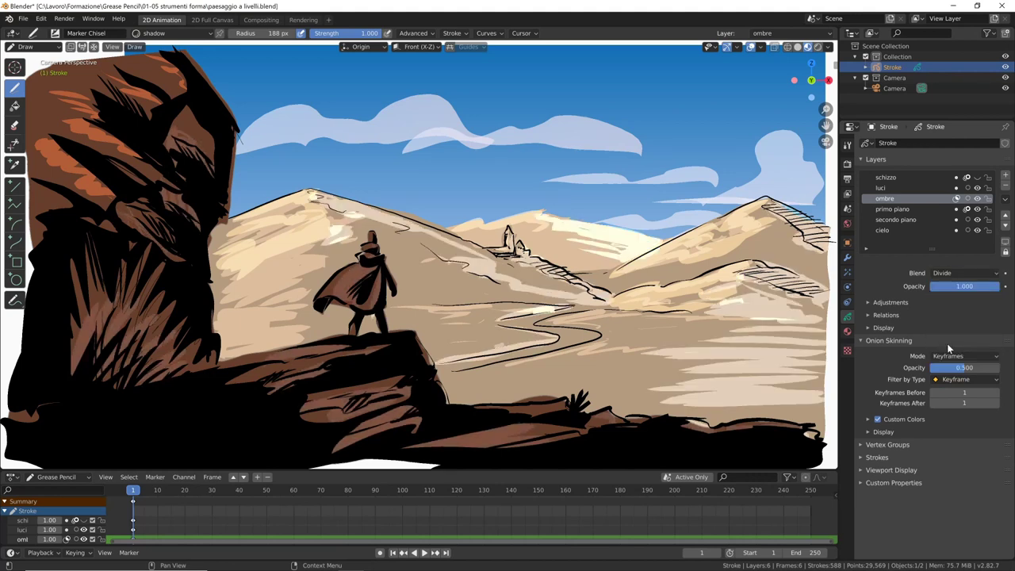
{"action": "left_click", "coordinate": [965, 273]}
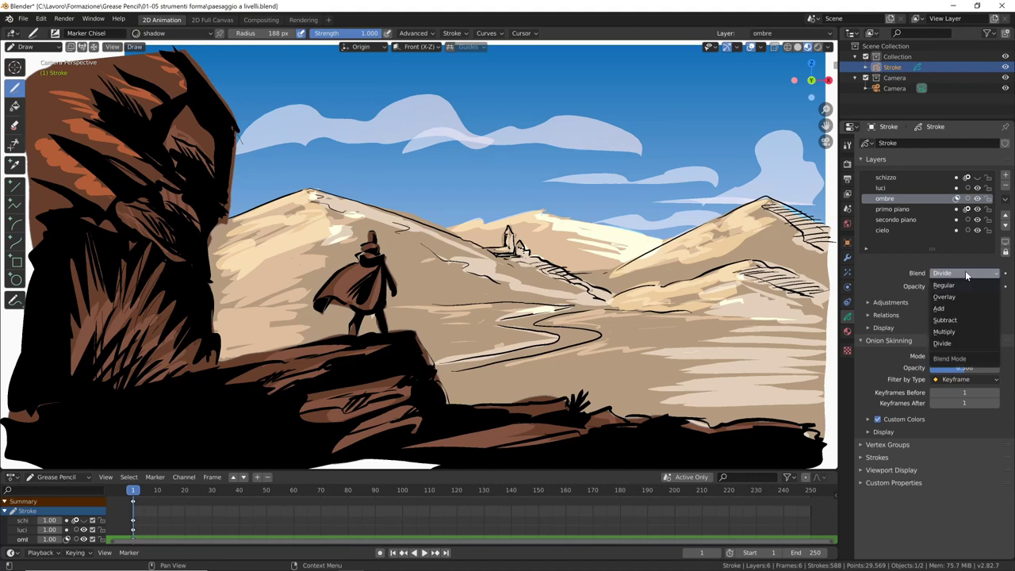
{"action": "left_click", "coordinate": [953, 333]}
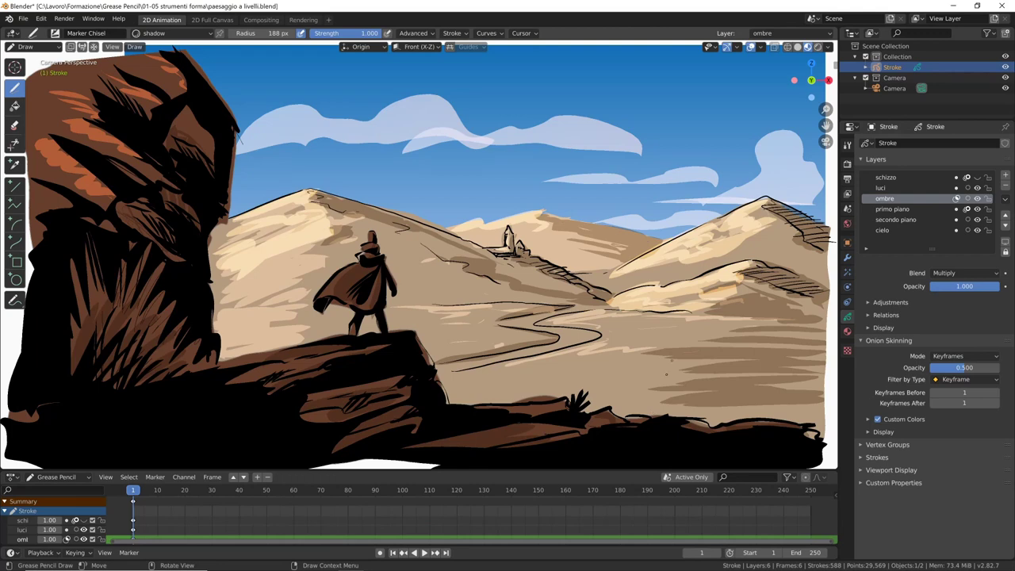
{"action": "scroll", "coordinate": [544, 397], "scroll_direction": "down", "scroll_amount": 1}
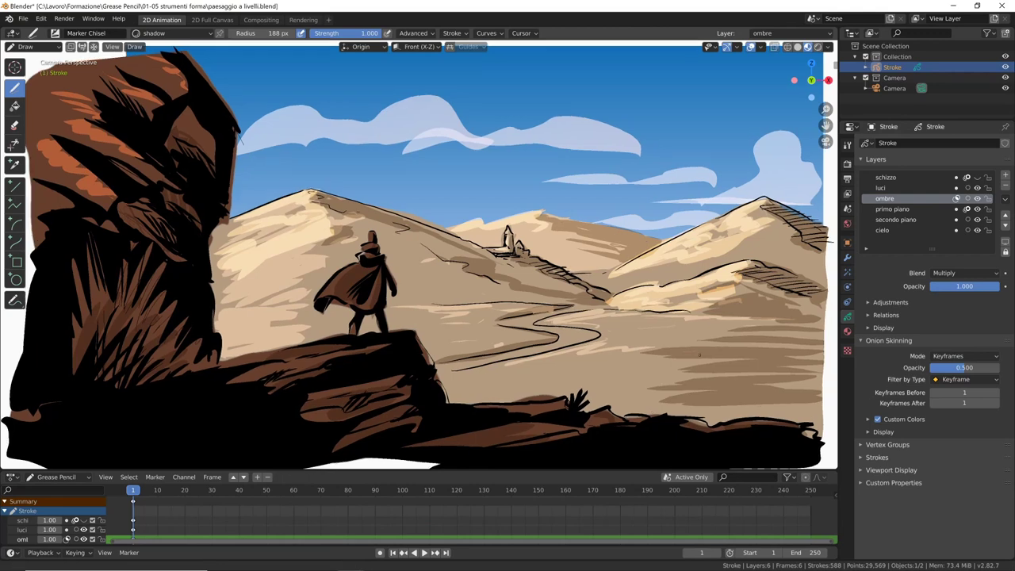
{"action": "scroll", "coordinate": [543, 397], "scroll_direction": "down", "scroll_amount": 1}
{"action": "scroll", "coordinate": [543, 397], "scroll_direction": "down", "scroll_amount": 2}
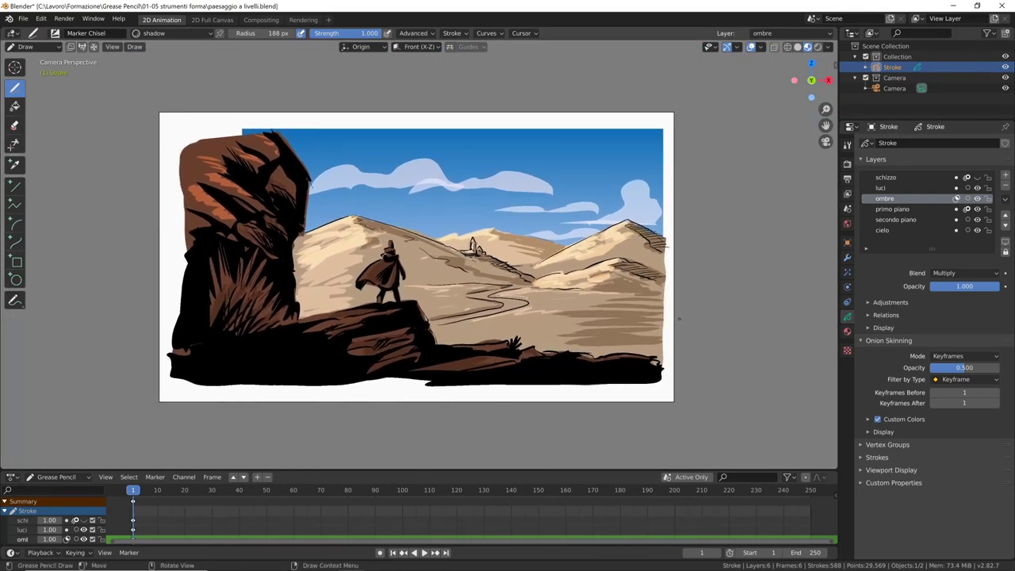
{"action": "mouse_move", "coordinate": [675, 323]}
{"action": "middle_mouse_down"}
{"action": "mouse_move", "coordinate": [577, 349]}
{"action": "mouse_move", "coordinate": [603, 342]}
{"action": "mouse_move", "coordinate": [594, 369]}
{"action": "mouse_move", "coordinate": [552, 374]}
{"action": "mouse_move", "coordinate": [596, 347]}
{"action": "mouse_move", "coordinate": [695, 356]}
{"action": "mouse_move", "coordinate": [583, 346]}
{"action": "mouse_move", "coordinate": [634, 348]}
{"action": "mouse_move", "coordinate": [602, 349]}
{"action": "middle_mouse_up"}
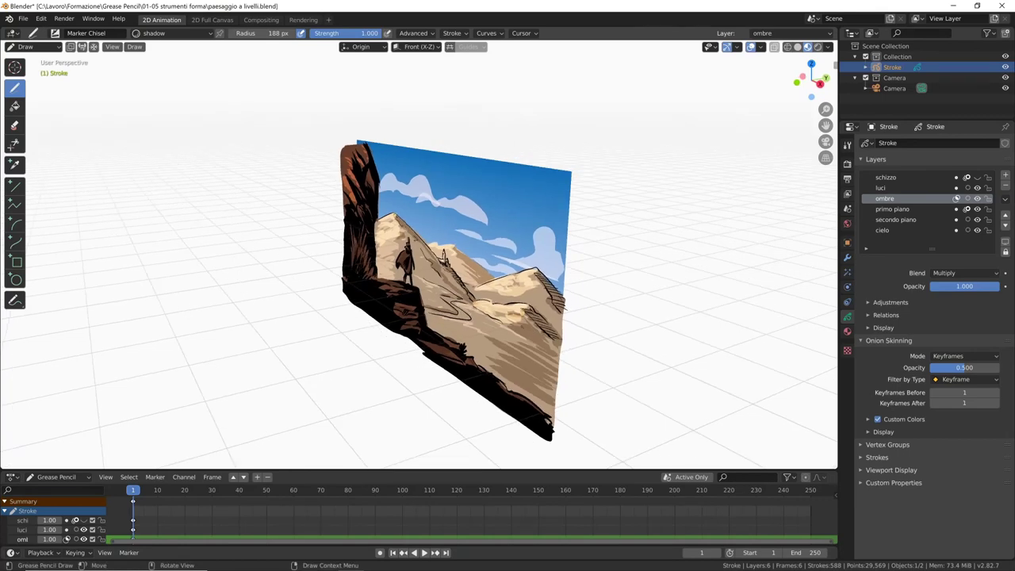
{"action": "mouse_move", "coordinate": [603, 349]}
{"action": "middle_mouse_down"}
{"action": "mouse_move", "coordinate": [555, 349]}
{"action": "mouse_move", "coordinate": [681, 356]}
{"action": "middle_mouse_up"}
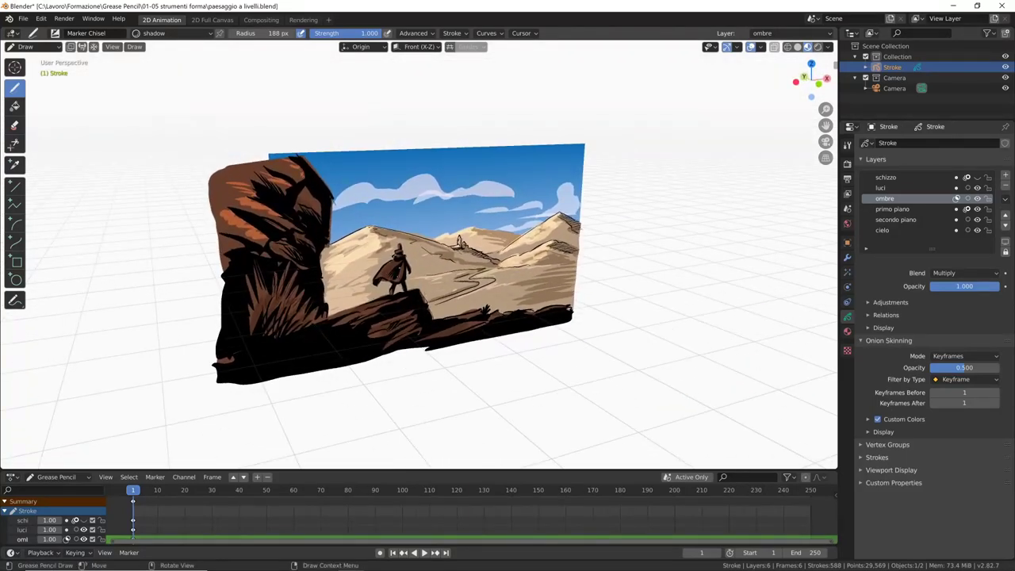
{"action": "mouse_move", "coordinate": [563, 343]}
{"action": "middle_mouse_down"}
{"action": "mouse_move", "coordinate": [528, 356]}
{"action": "mouse_move", "coordinate": [555, 312]}
{"action": "middle_mouse_up"}
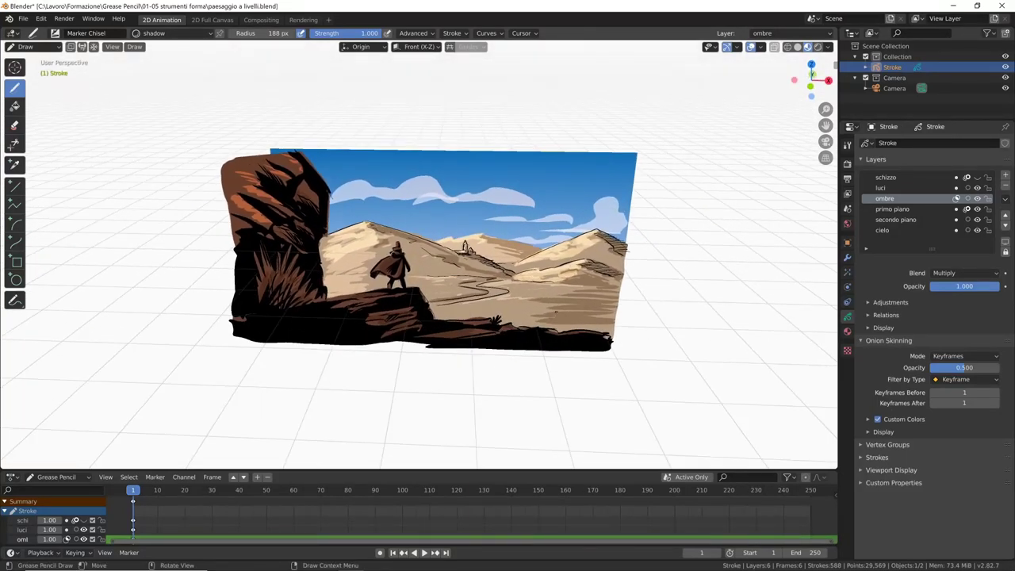
{"action": "mouse_move", "coordinate": [486, 376]}
{"action": "middle_mouse_down"}
{"action": "mouse_move", "coordinate": [534, 357]}
{"action": "mouse_move", "coordinate": [602, 357]}
{"action": "middle_mouse_up"}
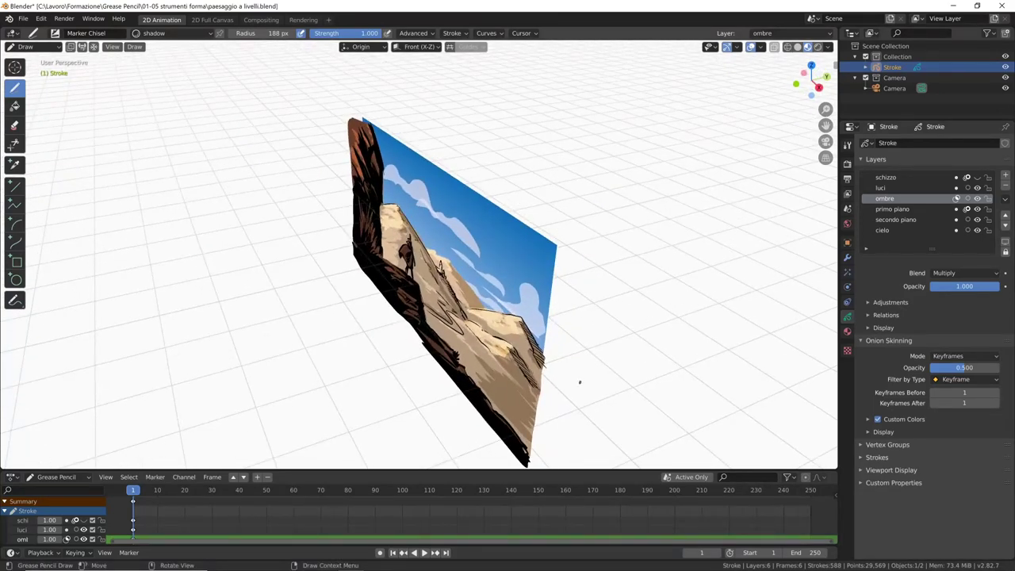
{"action": "mouse_move", "coordinate": [580, 381]}
{"action": "middle_mouse_down"}
{"action": "mouse_move", "coordinate": [594, 367]}
{"action": "mouse_move", "coordinate": [660, 359]}
{"action": "mouse_move", "coordinate": [618, 374]}
{"action": "middle_mouse_up"}
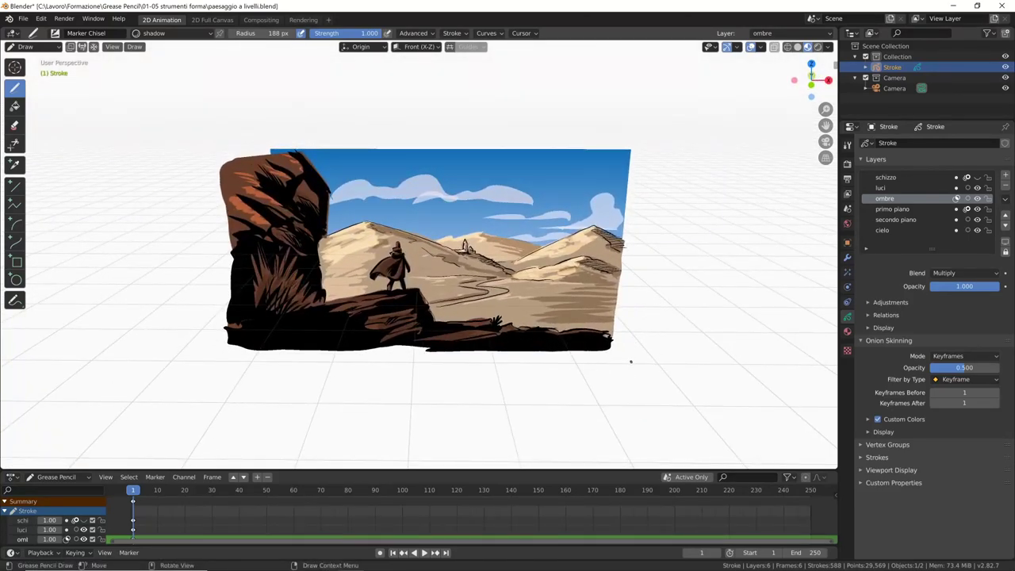
{"action": "key", "text": "KP_0"}
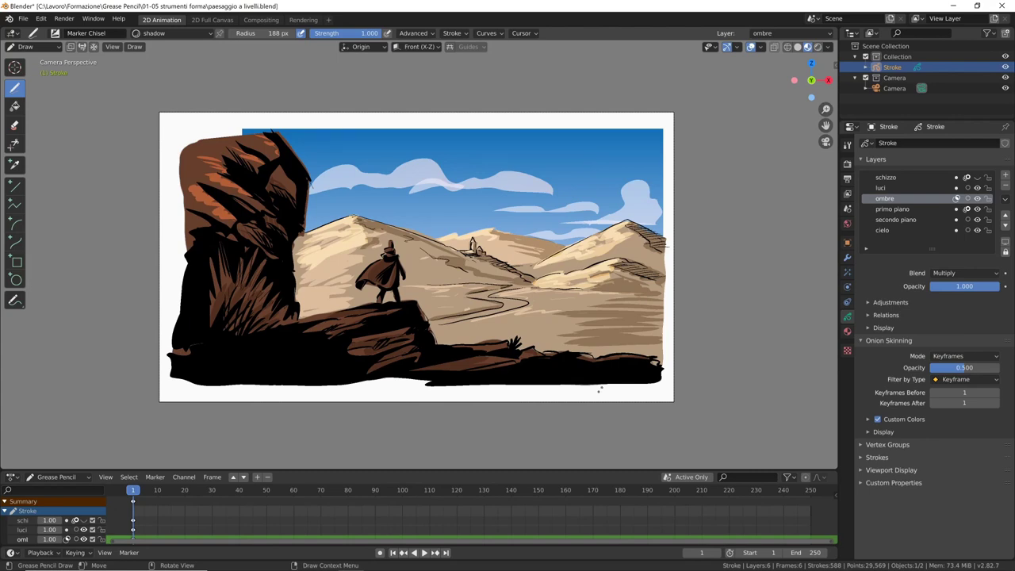
Step: Save paesaggio a livelli.blend and view the flat drawing at an angle above the grid floor
{"action": "scroll", "coordinate": [602, 397], "scroll_direction": "up", "scroll_amount": 2}
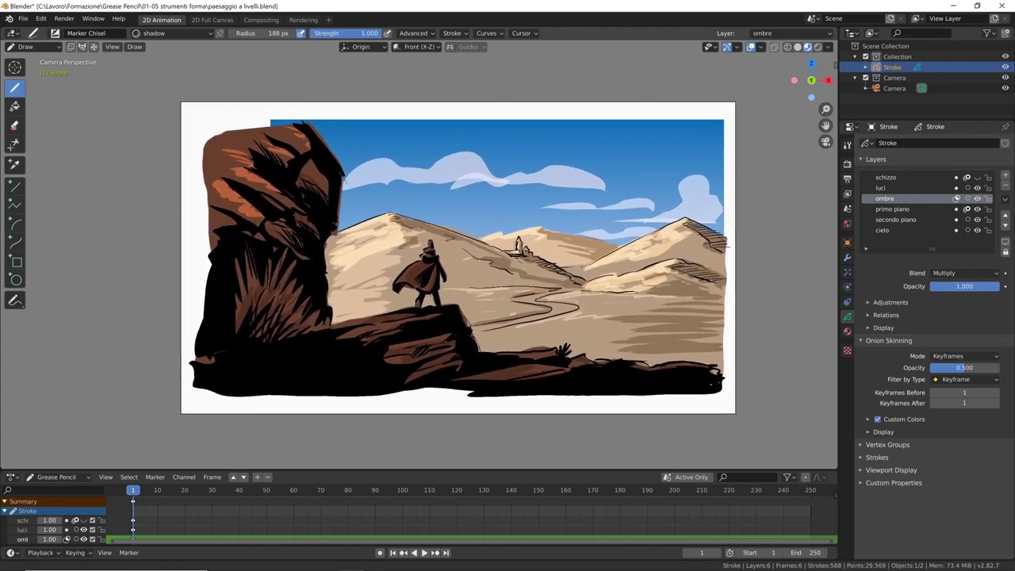
{"action": "key", "text": "ctrl+s"}
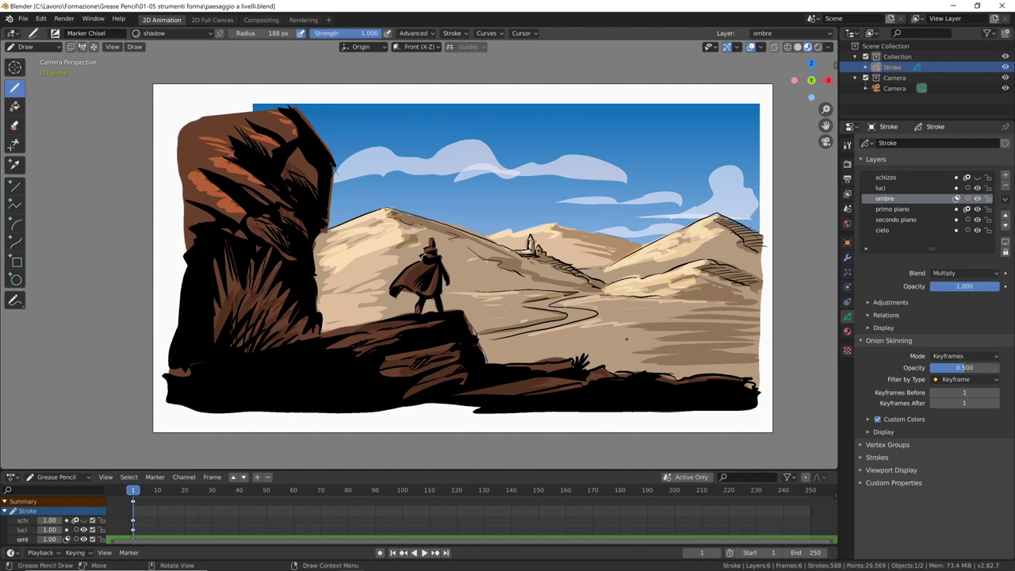
{"action": "middle_click_drag", "start_coordinate": [635, 336], "coordinate": [574, 381]}
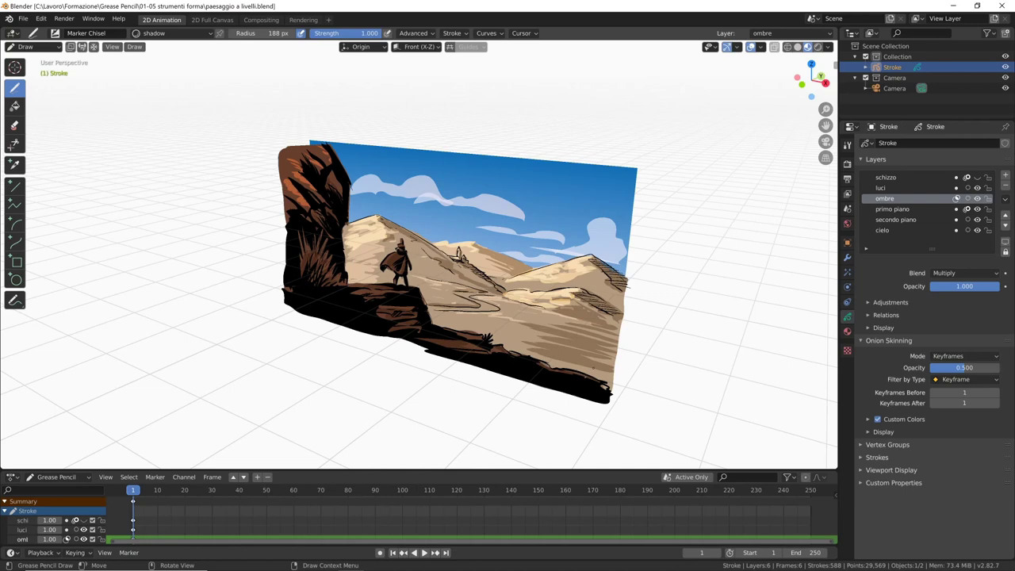
Step: Duplicate the landscape stroke object and isolate the sky copy in local view for stroke editing
{"action": "key", "text": "ctrl+Tab"}
{"action": "left_click", "coordinate": [566, 347]}
{"action": "key", "text": "shift+d"}
{"action": "key", "text": "shift+d"}
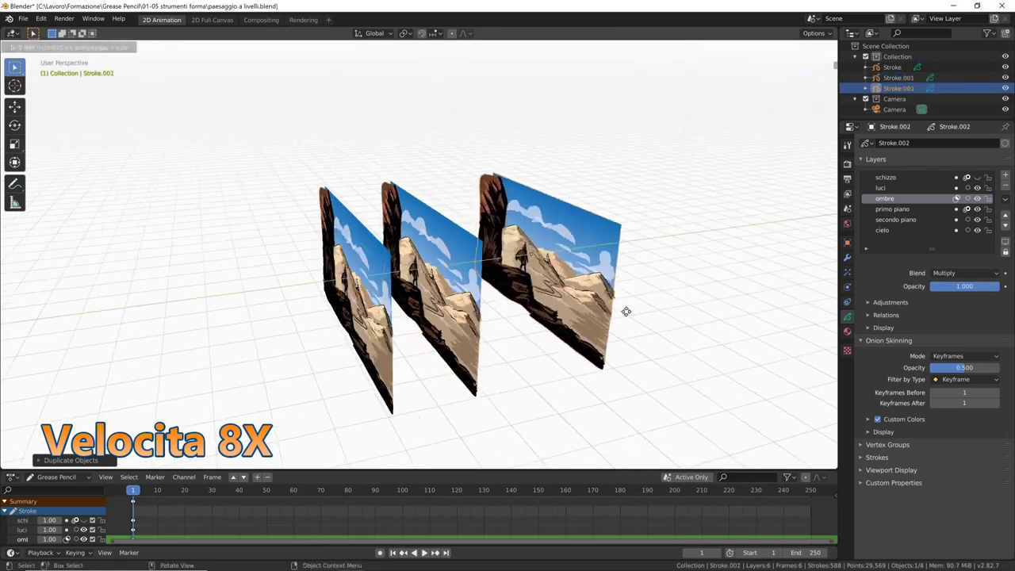
{"action": "scroll", "coordinate": [654, 375], "scroll_direction": "up", "scroll_amount": 3}
{"action": "key", "text": "KP_Divide"}
{"action": "key", "text": "ctrl+Tab"}
{"action": "left_click", "coordinate": [654, 374]}
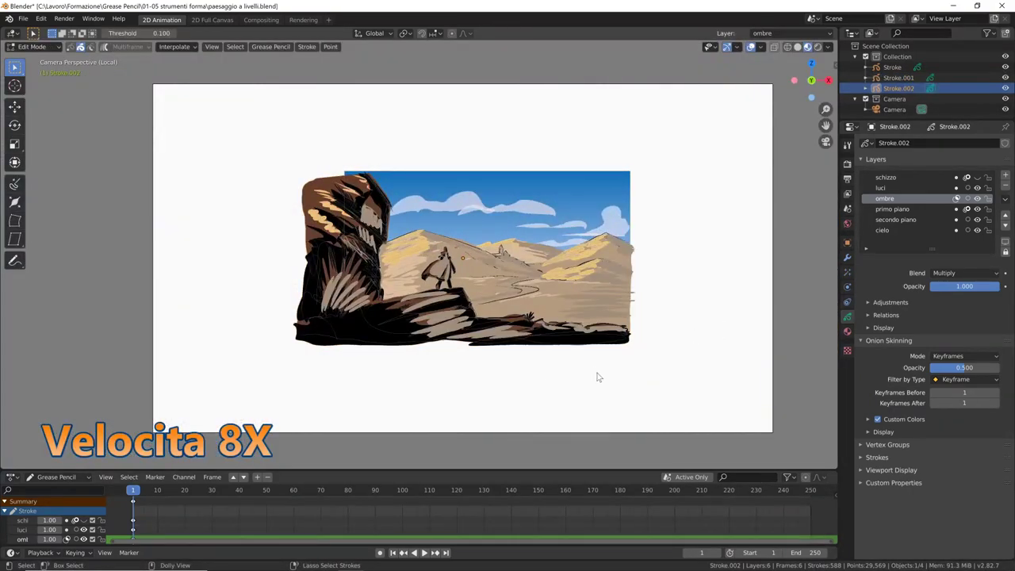
{"action": "scroll", "coordinate": [652, 412], "scroll_direction": "up", "scroll_amount": 3}
{"action": "scroll", "coordinate": [653, 419], "scroll_direction": "up", "scroll_amount": 1}
Step: In the sky object, hide the other layers, make the cielo layer active and check its strokes
{"action": "mouse_move", "coordinate": [977, 208]}
{"action": "left_mouse_down"}
{"action": "mouse_move", "coordinate": [976, 220]}
{"action": "mouse_move", "coordinate": [977, 198]}
{"action": "left_mouse_up"}
{"action": "scroll", "coordinate": [555, 277], "scroll_direction": "down", "scroll_amount": 4}
{"action": "left_click", "coordinate": [896, 230]}
{"action": "scroll", "coordinate": [722, 269], "scroll_direction": "up", "scroll_amount": 4}
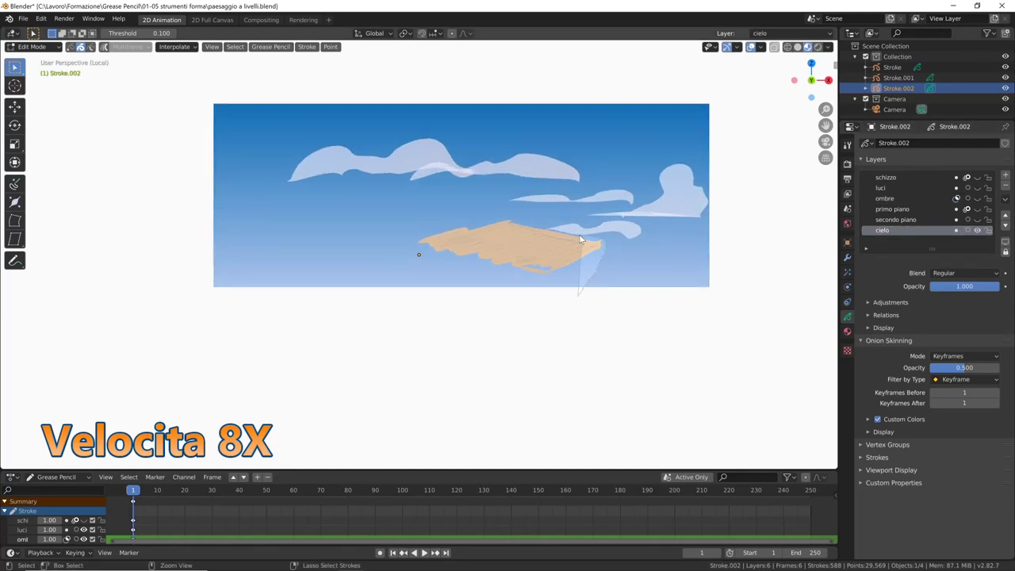
{"action": "key", "text": "Delete"}
{"action": "key", "text": "ctrl+z"}
{"action": "scroll", "coordinate": [515, 247], "scroll_direction": "up", "scroll_amount": 1}
{"action": "left_click", "coordinate": [847, 332]}
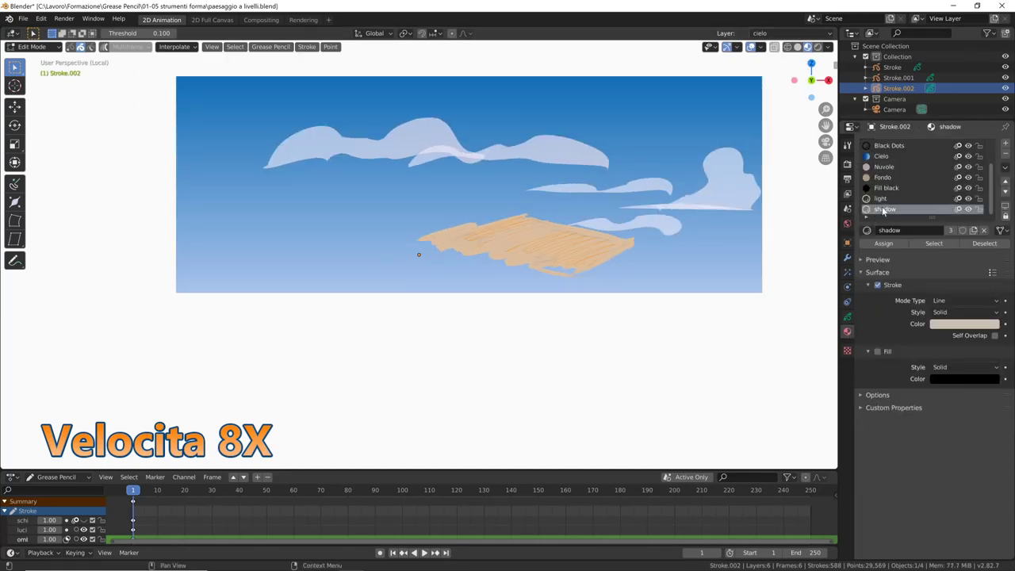
{"action": "key", "text": "Tab"}
Step: Select the dune object, hide its sky layer and isolate the dunes for editing
{"action": "scroll", "coordinate": [671, 290], "scroll_direction": "down", "scroll_amount": 4}
{"action": "middle_click_drag", "start_coordinate": [671, 290], "coordinate": [655, 308]}
{"action": "left_click", "coordinate": [608, 298]}
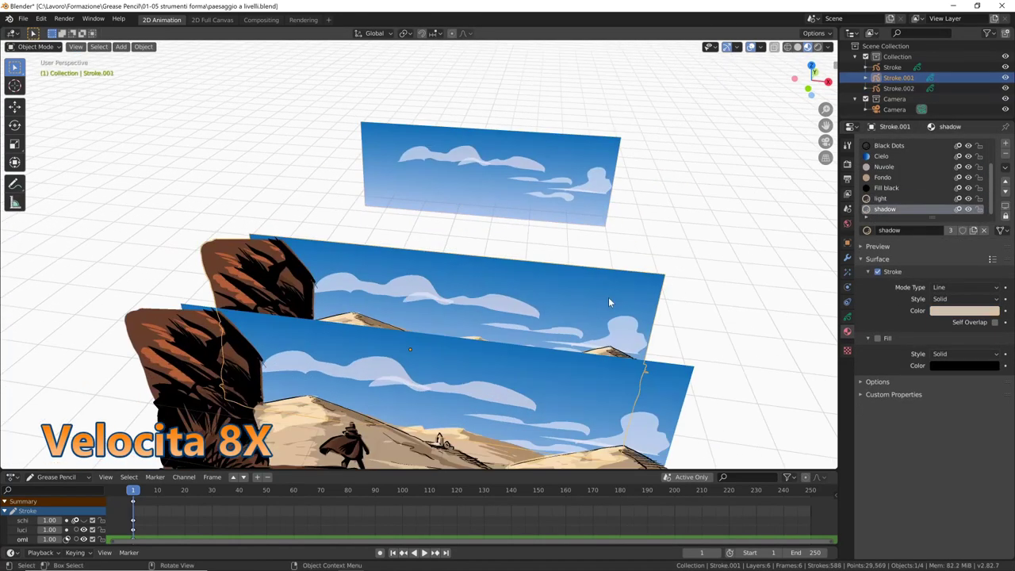
{"action": "scroll", "coordinate": [608, 298], "scroll_direction": "up", "scroll_amount": 3}
{"action": "left_click", "coordinate": [847, 316]}
{"action": "left_click", "coordinate": [977, 230]}
{"action": "key", "text": "Tab"}
{"action": "key", "text": "KP_0"}
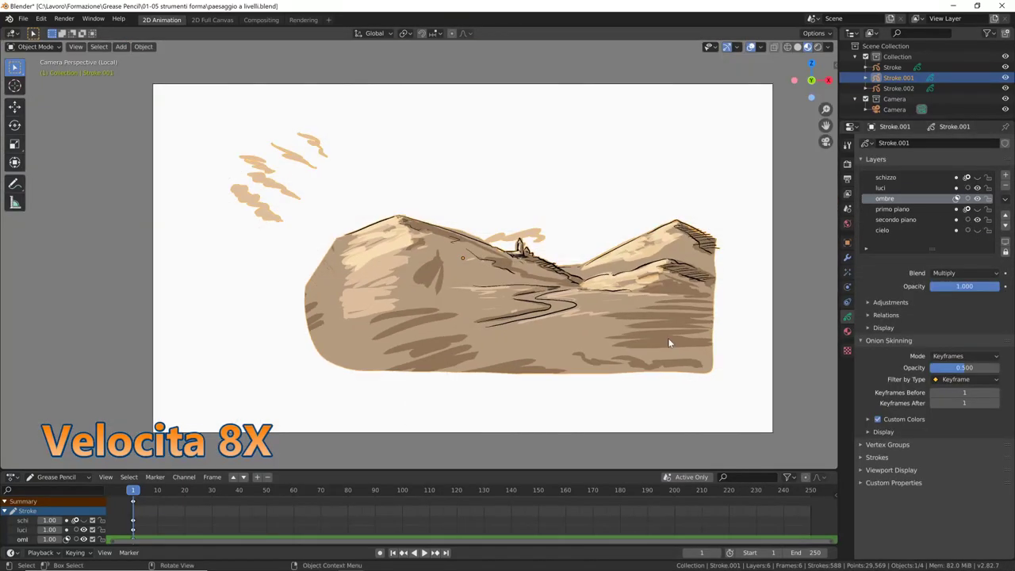
{"action": "middle_click_drag", "start_coordinate": [482, 267], "coordinate": [443, 317]}
{"action": "scroll", "coordinate": [444, 317], "scroll_direction": "up", "scroll_amount": 3}
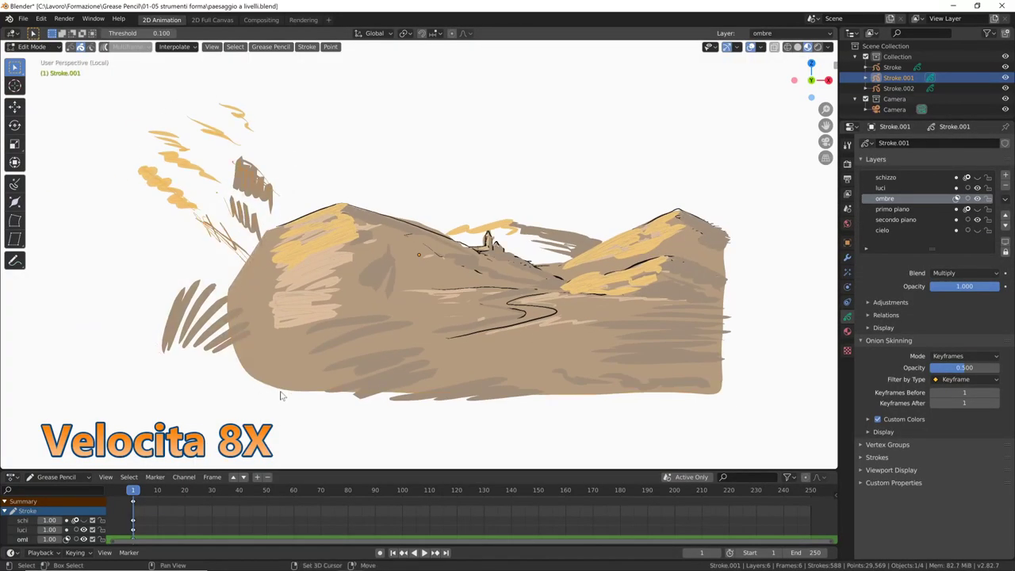
Step: Delete the stray feathery strokes around the dunes and return to object mode
{"action": "key", "text": "x"}
{"action": "left_click", "coordinate": [262, 368]}
{"action": "key", "text": "x"}
{"action": "left_click", "coordinate": [393, 276]}
{"action": "scroll", "coordinate": [392, 346], "scroll_direction": "down", "scroll_amount": 1}
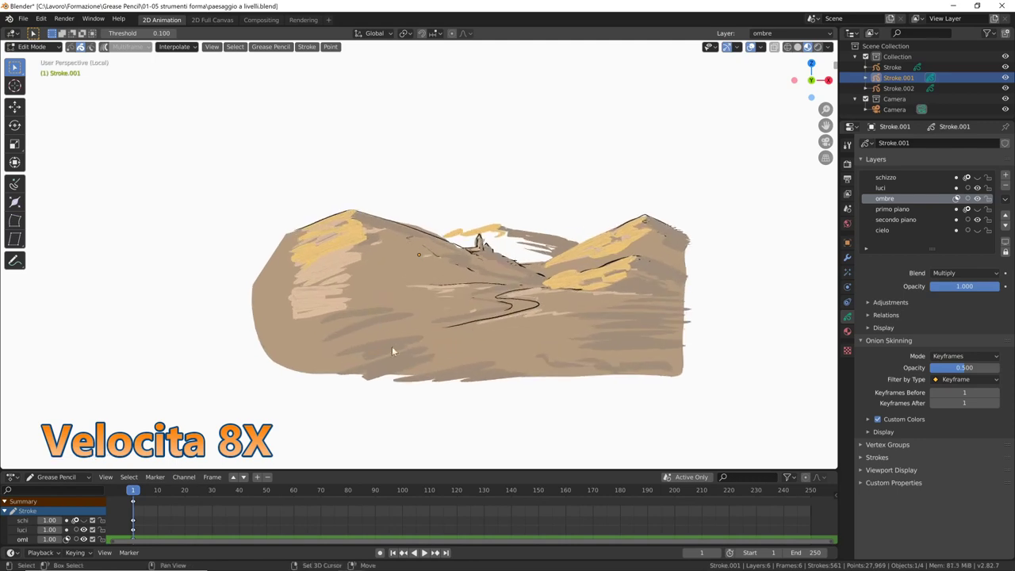
{"action": "key", "text": "x"}
{"action": "left_click", "coordinate": [491, 392]}
{"action": "middle_click_drag", "start_coordinate": [732, 346], "coordinate": [598, 235]}
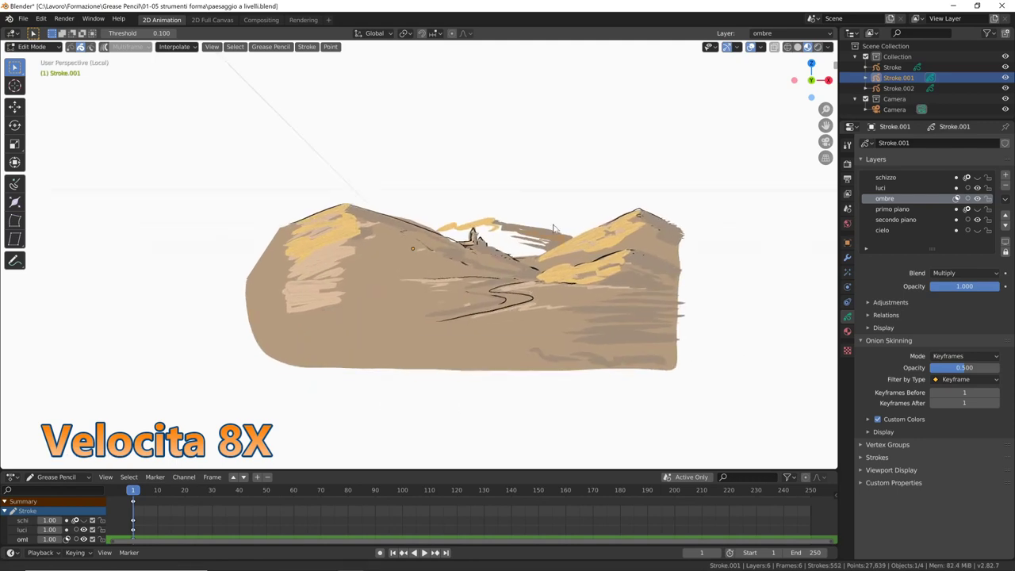
{"action": "key", "text": "KP_Divide"}
{"action": "key", "text": "ctrl+Tab"}
{"action": "left_click", "coordinate": [607, 360]}
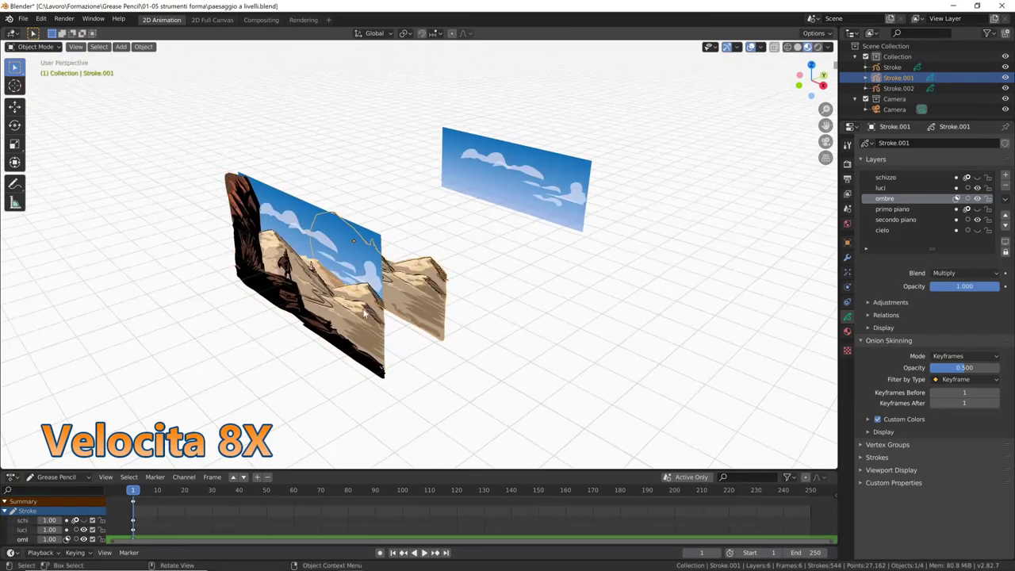
{"action": "key", "text": "KP_0"}
Step: Isolate the foreground rock object and delete the stray strokes around it
{"action": "left_click", "coordinate": [977, 221]}
{"action": "key", "text": "Tab"}
{"action": "key", "text": "KP_Divide"}
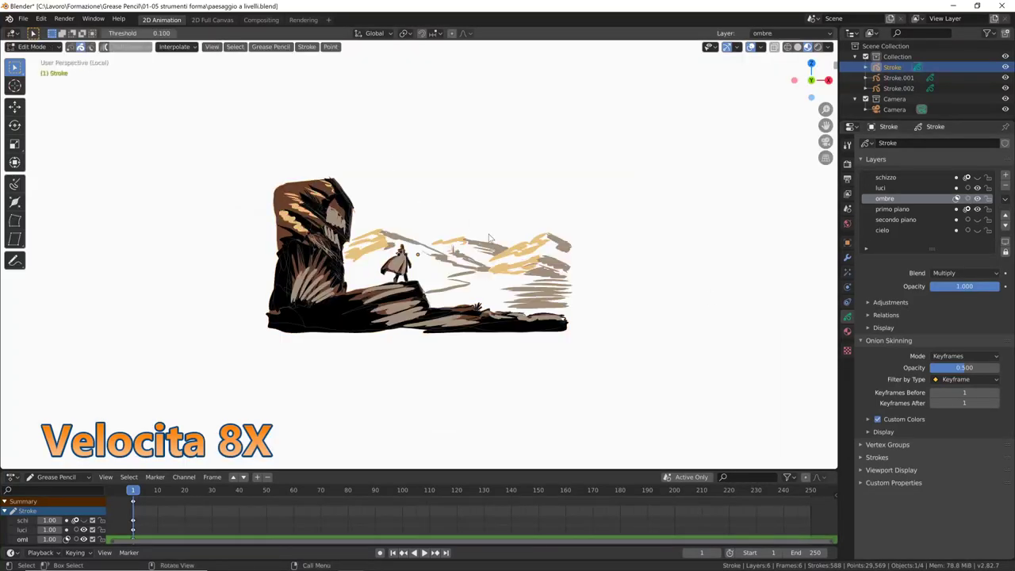
{"action": "key", "text": "x"}
{"action": "left_click", "coordinate": [488, 206]}
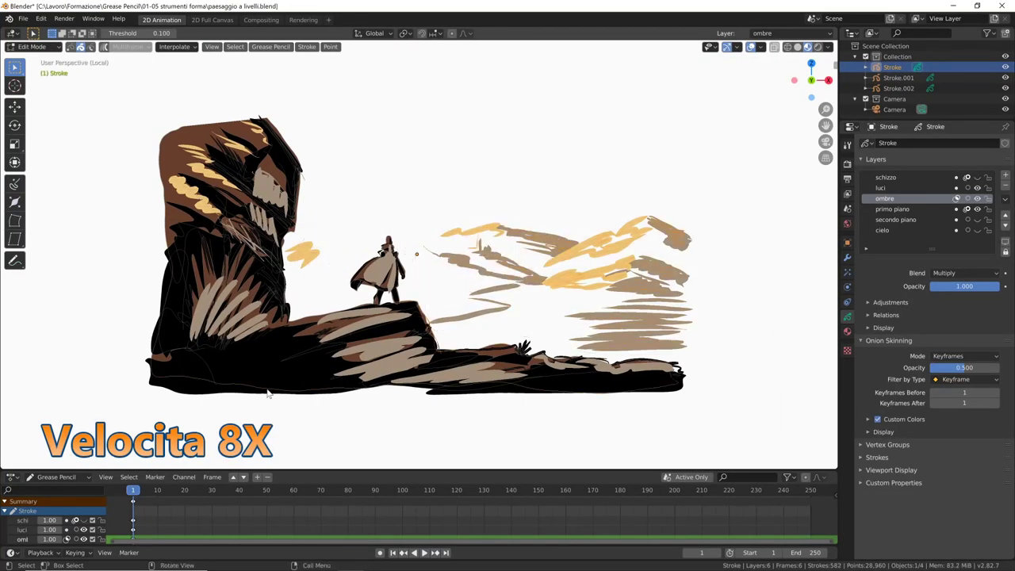
{"action": "middle_click_drag", "start_coordinate": [488, 206], "coordinate": [619, 304]}
{"action": "key", "text": "Tab"}
{"action": "key", "text": "KP_Divide"}
{"action": "key", "text": "KP_0"}
{"action": "left_click", "coordinate": [623, 220]}
Step: Enlarge the sky plane, move the dune plane Stroke.001 to a new depth, and check the spacing
{"action": "key", "text": "s"}
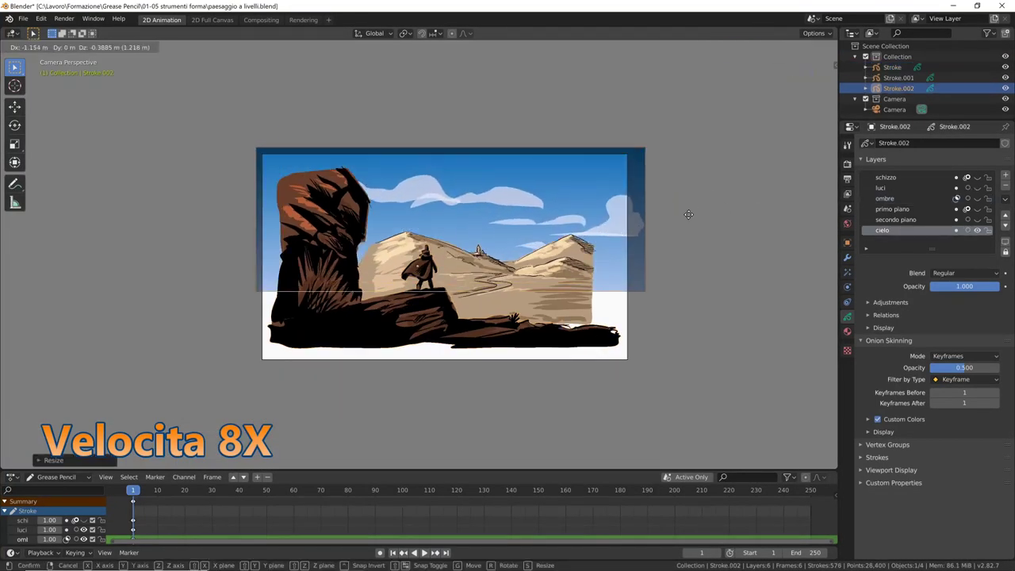
{"action": "left_click", "coordinate": [650, 261]}
{"action": "left_click", "coordinate": [317, 277]}
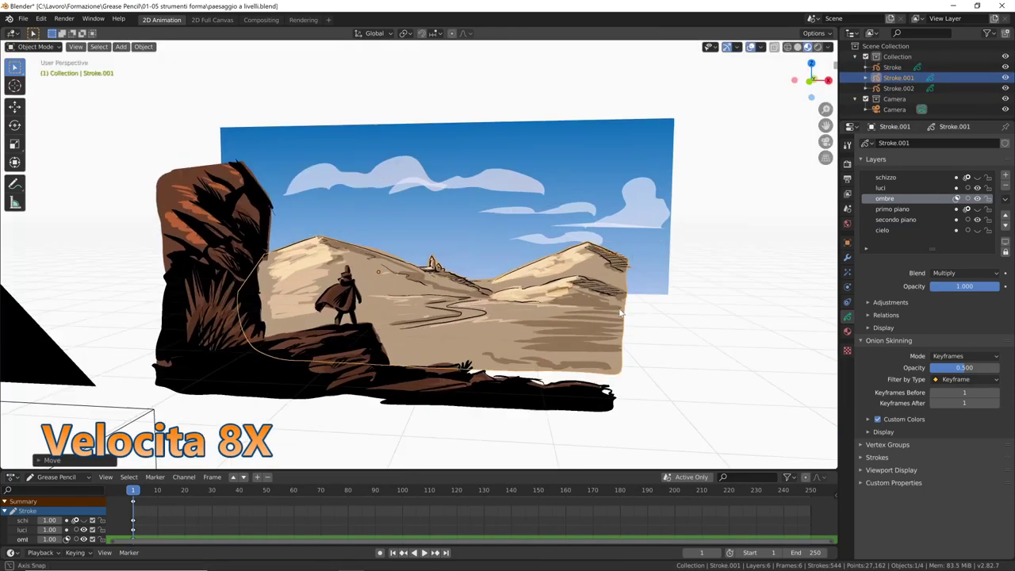
{"action": "middle_click_drag", "start_coordinate": [318, 277], "coordinate": [436, 237]}
{"action": "key", "text": "KP_0"}
{"action": "left_click", "coordinate": [694, 367]}
{"action": "scroll", "coordinate": [694, 367], "scroll_direction": "up", "scroll_amount": 3}
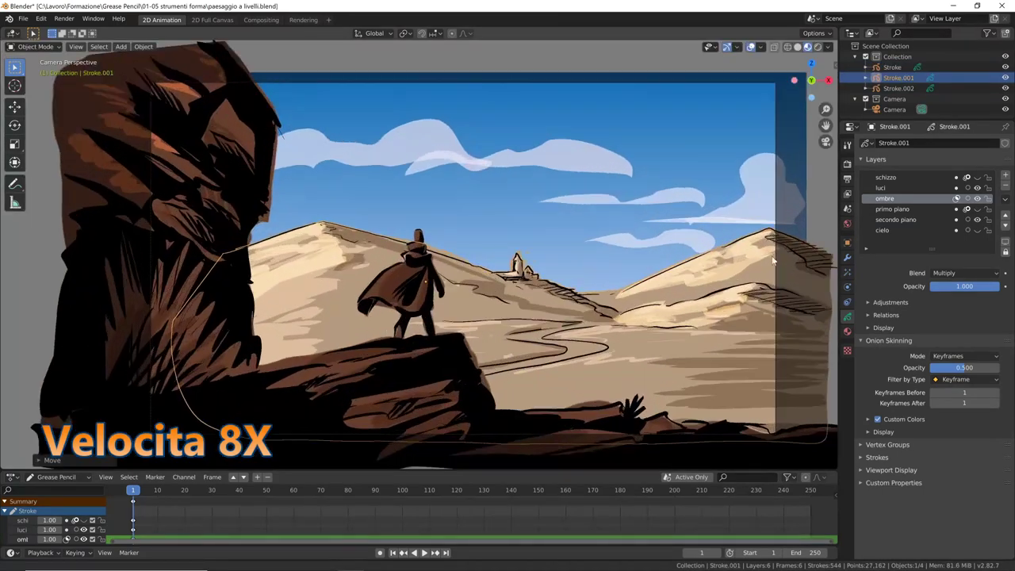
{"action": "scroll", "coordinate": [694, 365], "scroll_direction": "down", "scroll_amount": 2}
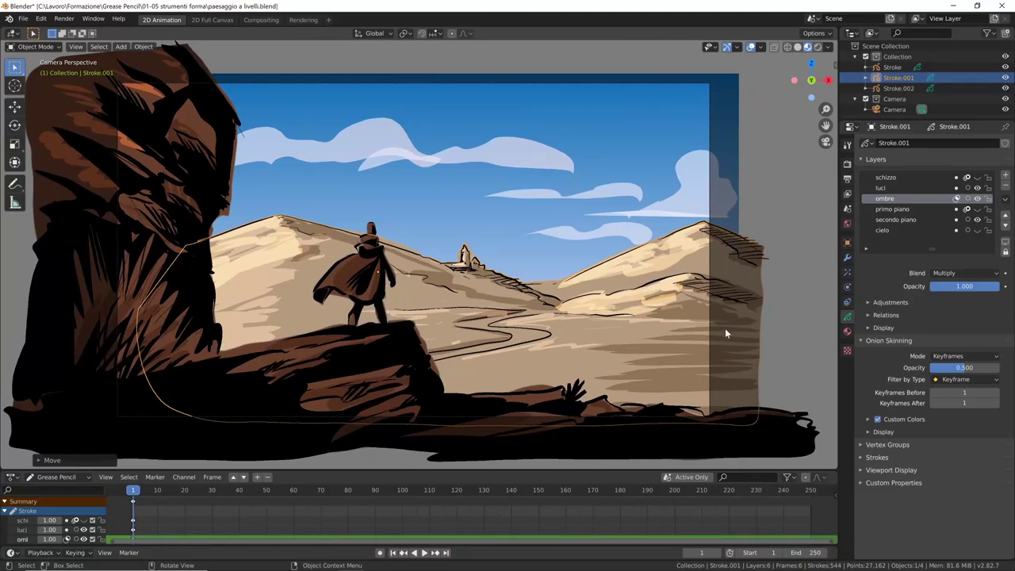
{"action": "left_click", "coordinate": [785, 314]}
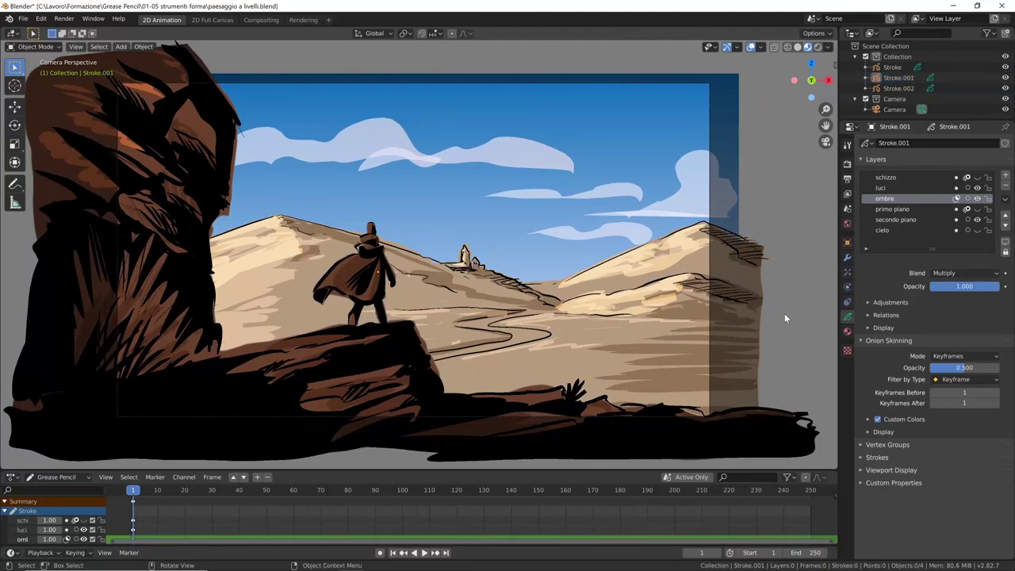
{"action": "mouse_move", "coordinate": [784, 314]}
{"action": "middle_mouse_down"}
{"action": "mouse_move", "coordinate": [697, 347]}
{"action": "mouse_move", "coordinate": [631, 340]}
{"action": "mouse_move", "coordinate": [727, 315]}
{"action": "mouse_move", "coordinate": [763, 324]}
{"action": "mouse_move", "coordinate": [720, 346]}
{"action": "mouse_move", "coordinate": [670, 341]}
{"action": "mouse_move", "coordinate": [741, 339]}
{"action": "mouse_move", "coordinate": [730, 345]}
{"action": "middle_mouse_up"}
Step: Enable Lock Camera to View in the sidebar's View settings and pan the camera to reframe the landscape
{"action": "key", "text": "KP_0"}
{"action": "key", "text": "n"}
{"action": "left_click", "coordinate": [832, 116]}
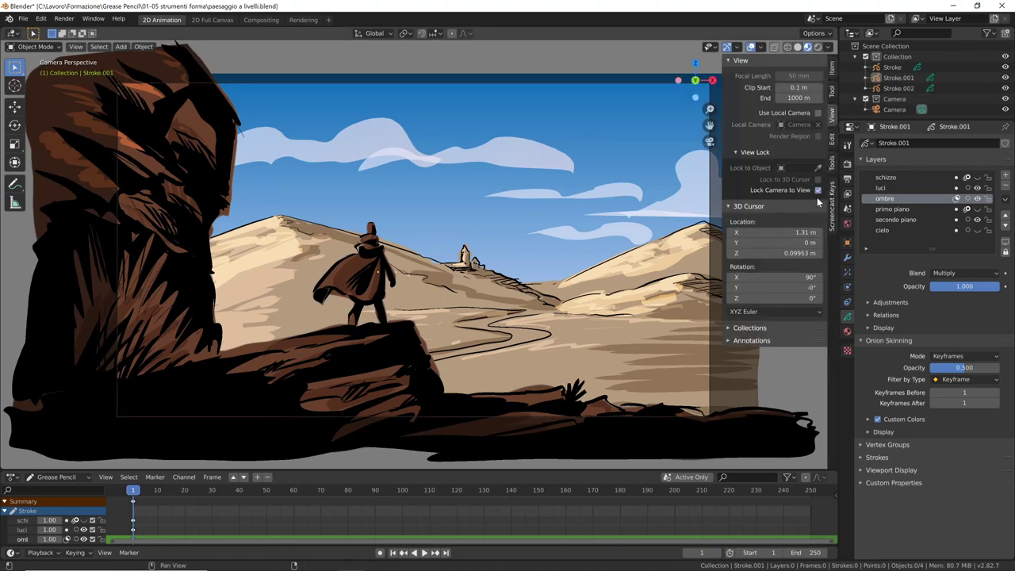
{"action": "key", "text": "n"}
{"action": "mouse_move", "coordinate": [648, 371]}
{"action": "middle_mouse_down", "text": "shift"}
{"action": "mouse_move", "coordinate": [661, 370]}
{"action": "mouse_move", "coordinate": [620, 380]}
{"action": "mouse_move", "coordinate": [608, 351]}
{"action": "mouse_move", "coordinate": [589, 354]}
{"action": "mouse_move", "coordinate": [586, 340]}
{"action": "mouse_move", "coordinate": [512, 355]}
{"action": "mouse_move", "coordinate": [635, 345]}
{"action": "mouse_move", "coordinate": [620, 353]}
{"action": "mouse_move", "coordinate": [671, 356]}
{"action": "middle_mouse_up", "text": "shift"}
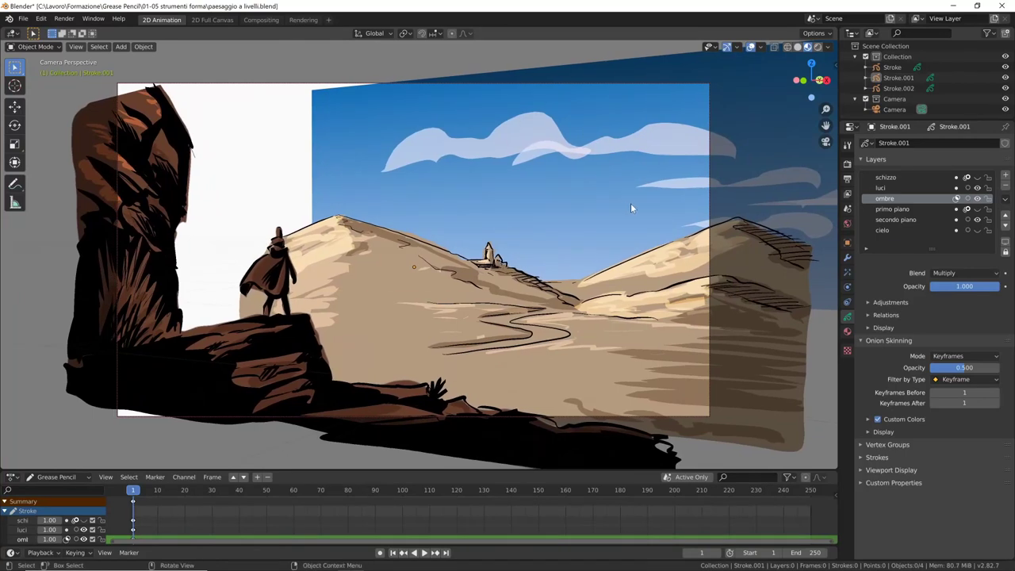
Step: Move the sky Stroke.002 left along X, scale it up, and orbit the locked camera closer on the figure
{"action": "left_click", "coordinate": [633, 204]}
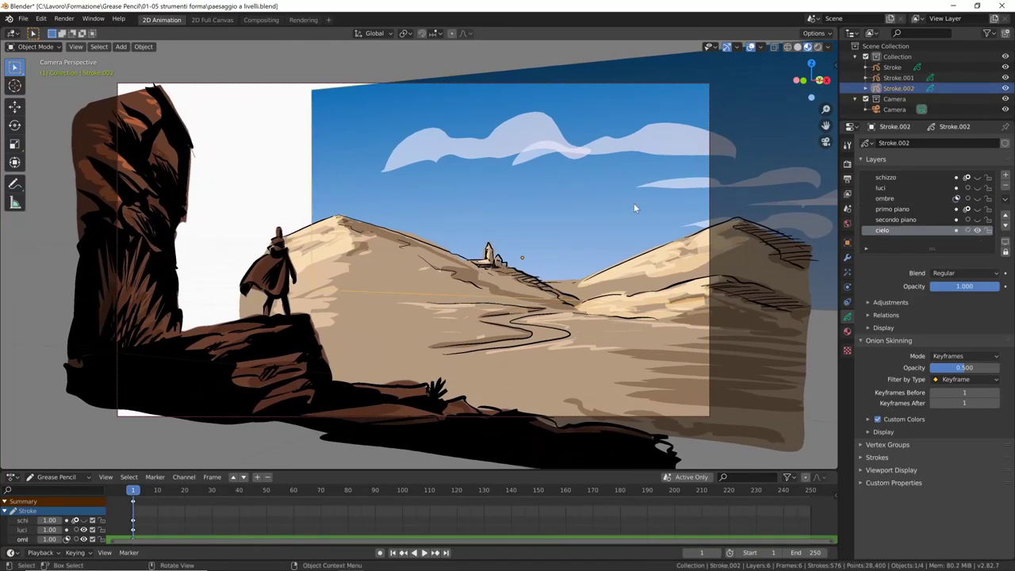
{"action": "key", "text": "g"}
{"action": "key", "text": "x"}
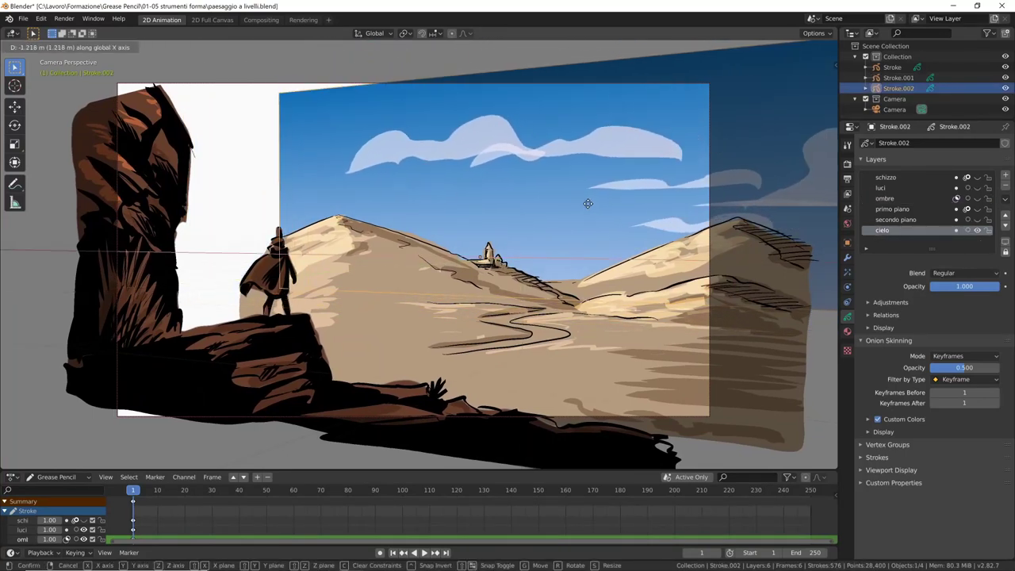
{"action": "left_click", "coordinate": [476, 208]}
{"action": "key", "text": "s"}
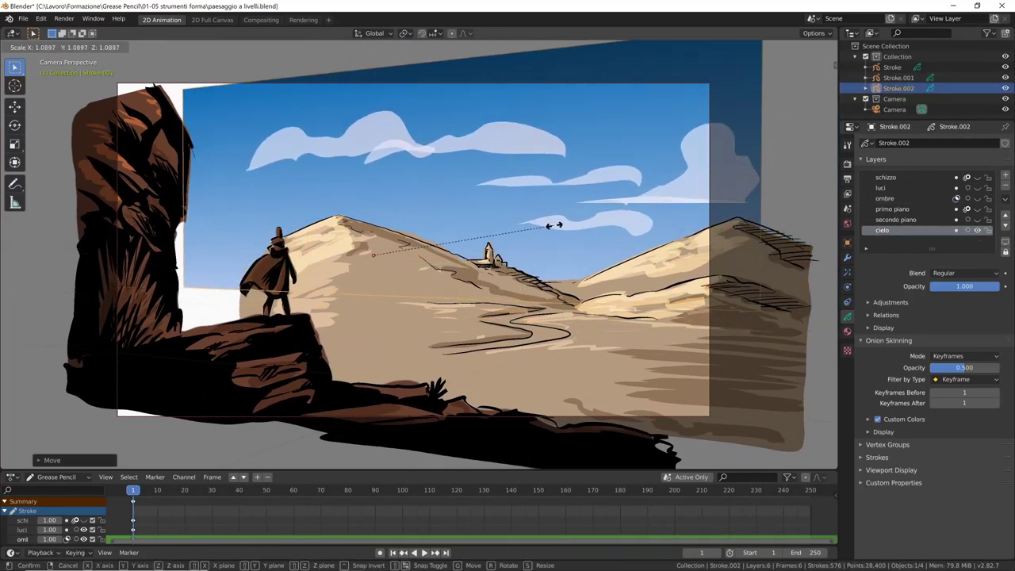
{"action": "left_click", "coordinate": [601, 231]}
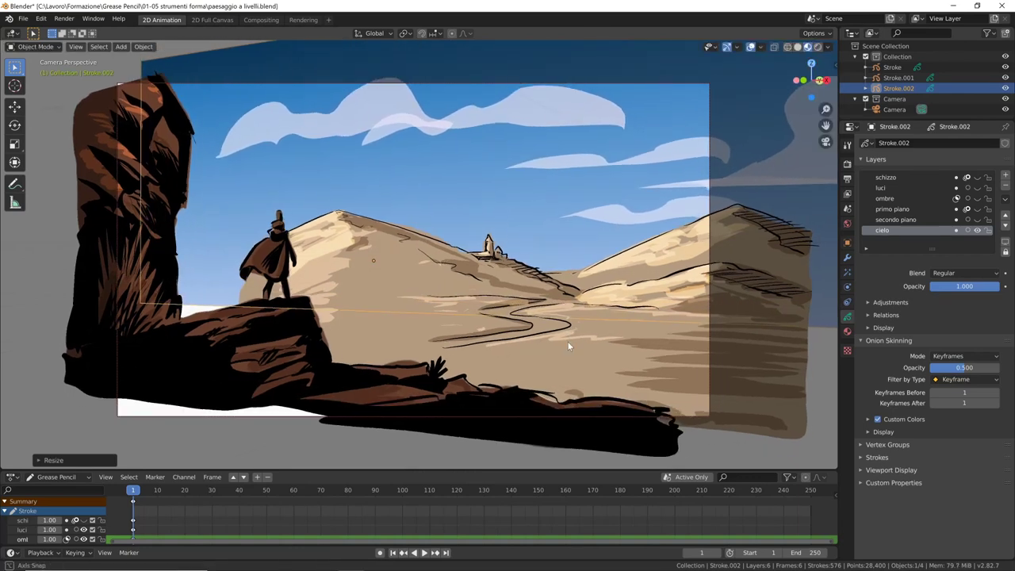
{"action": "mouse_move", "coordinate": [567, 342]}
{"action": "middle_mouse_down"}
{"action": "mouse_move", "coordinate": [511, 314]}
{"action": "mouse_move", "coordinate": [577, 327]}
{"action": "mouse_move", "coordinate": [555, 322]}
{"action": "middle_mouse_up"}
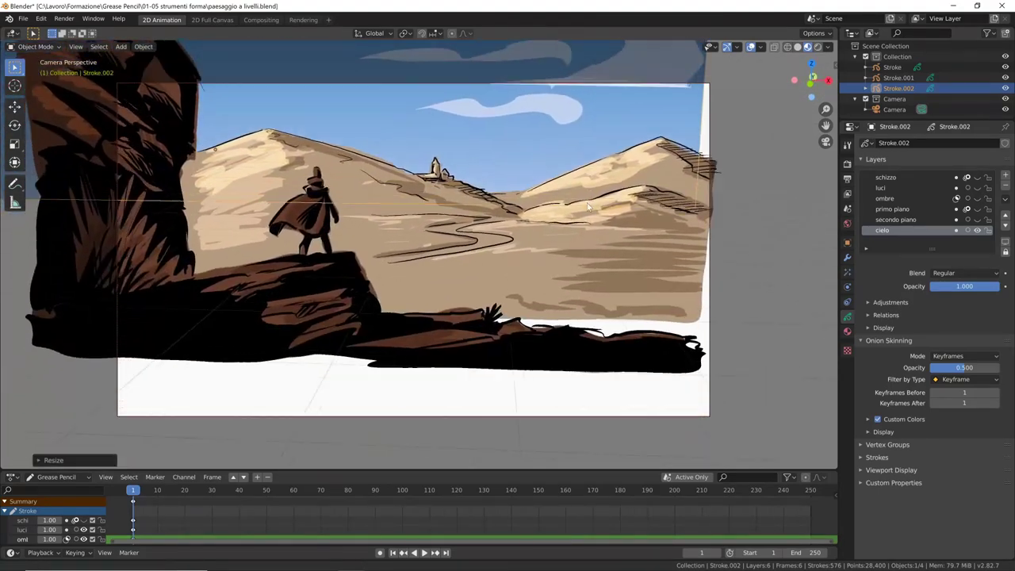
{"action": "mouse_move", "coordinate": [555, 322]}
{"action": "middle_mouse_down"}
{"action": "mouse_move", "coordinate": [587, 252]}
{"action": "mouse_move", "coordinate": [594, 303]}
{"action": "middle_mouse_up"}
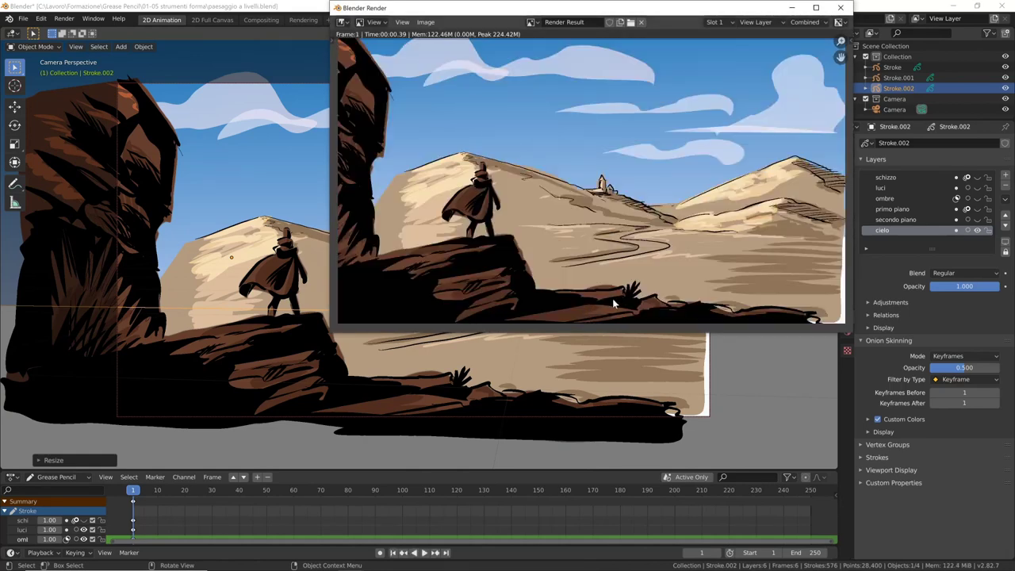
Step: Save the render as the JPEG inquadratura1.jpg and close the render window
{"action": "left_click", "coordinate": [426, 22]}
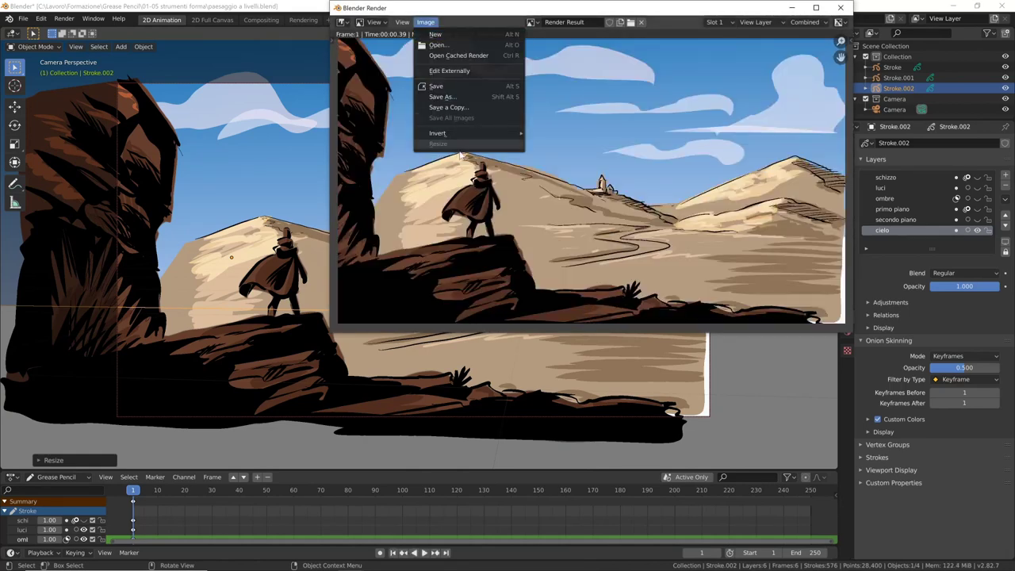
{"action": "left_click", "coordinate": [476, 96]}
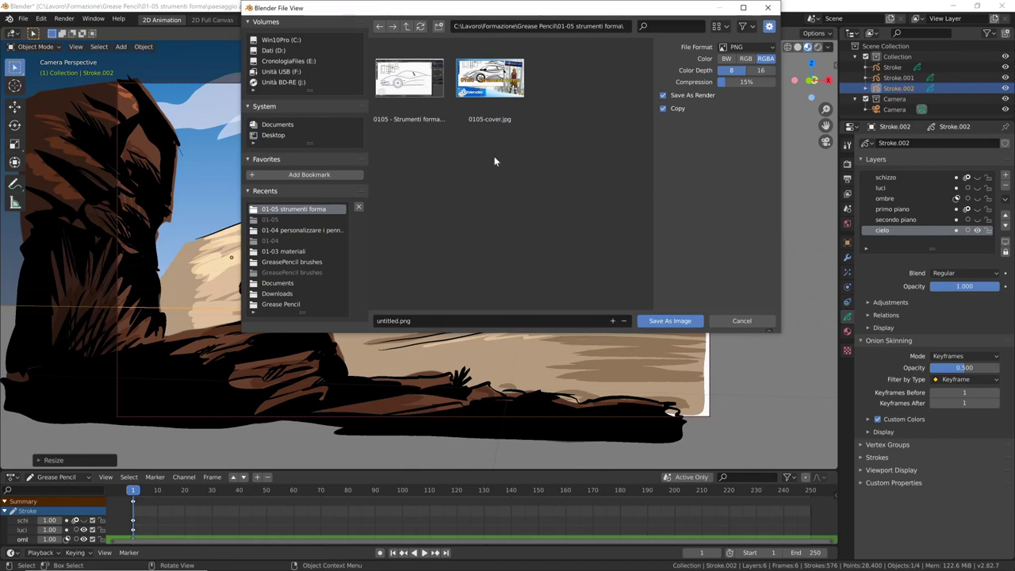
{"action": "left_click", "coordinate": [407, 324]}
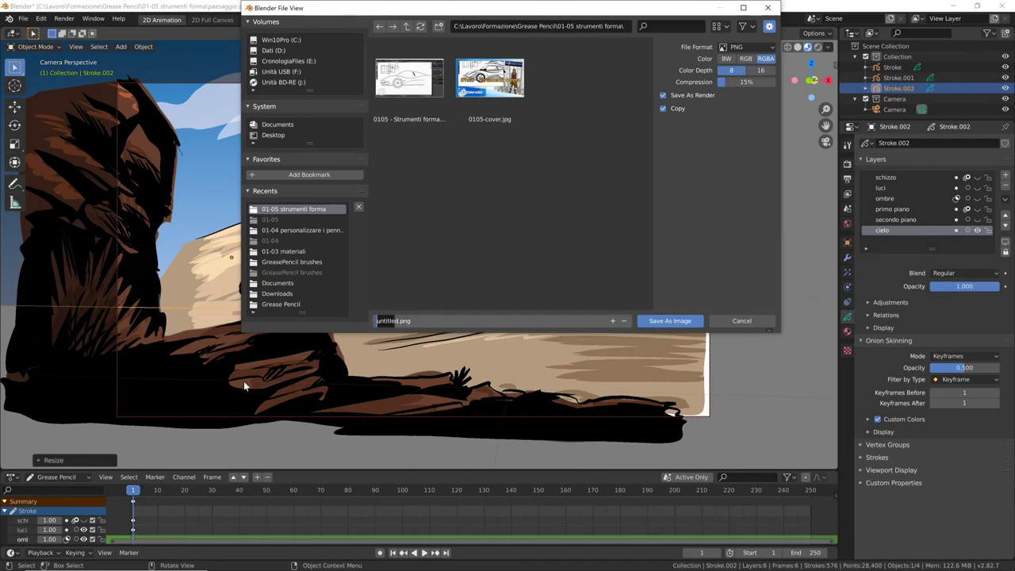
{"action": "type", "text": "inquadra"}
{"action": "type", "text": "tura1"}
{"action": "key", "text": "Return"}
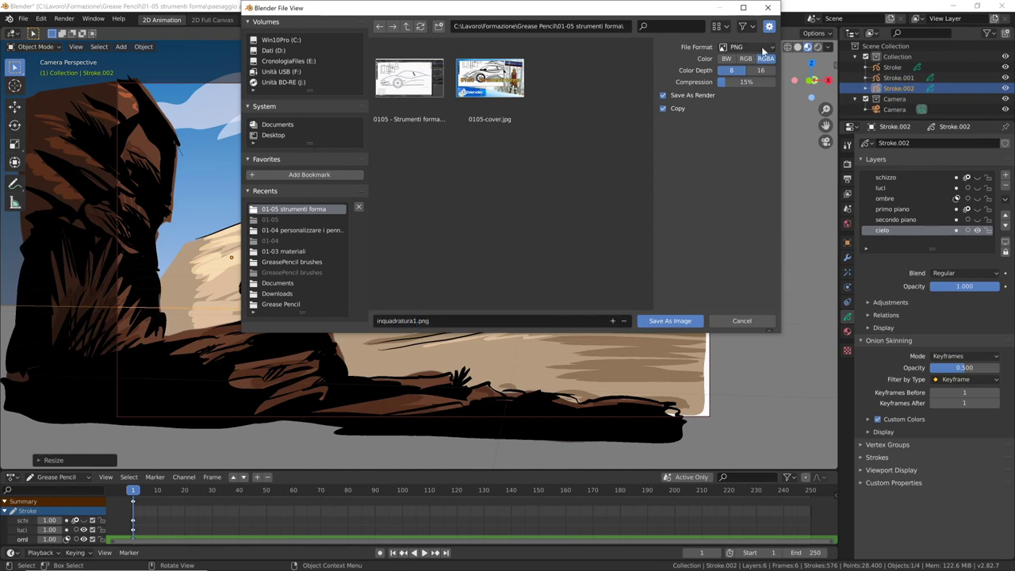
{"action": "left_click", "coordinate": [745, 47]}
{"action": "left_click", "coordinate": [658, 98]}
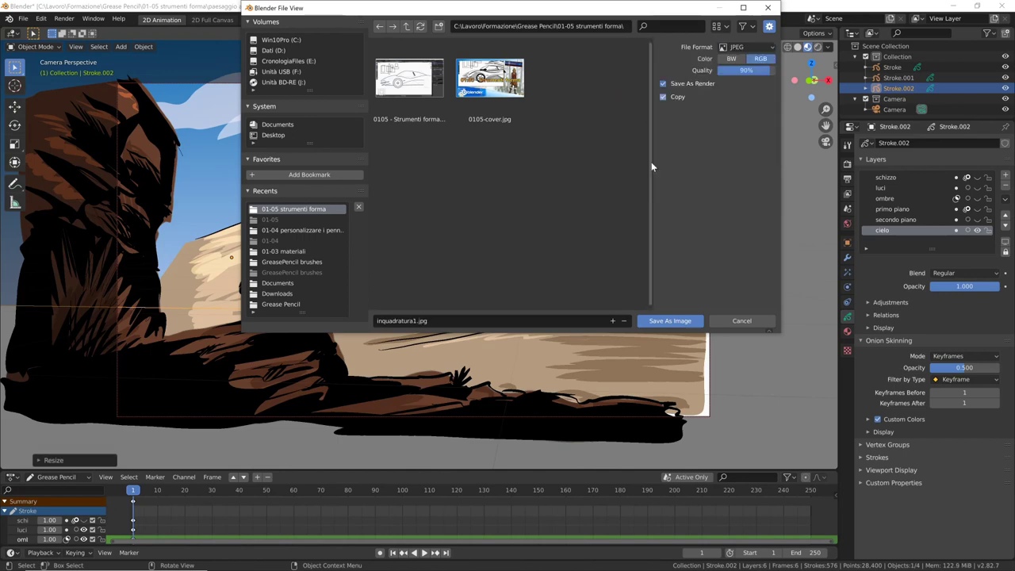
{"action": "left_click", "coordinate": [688, 321]}
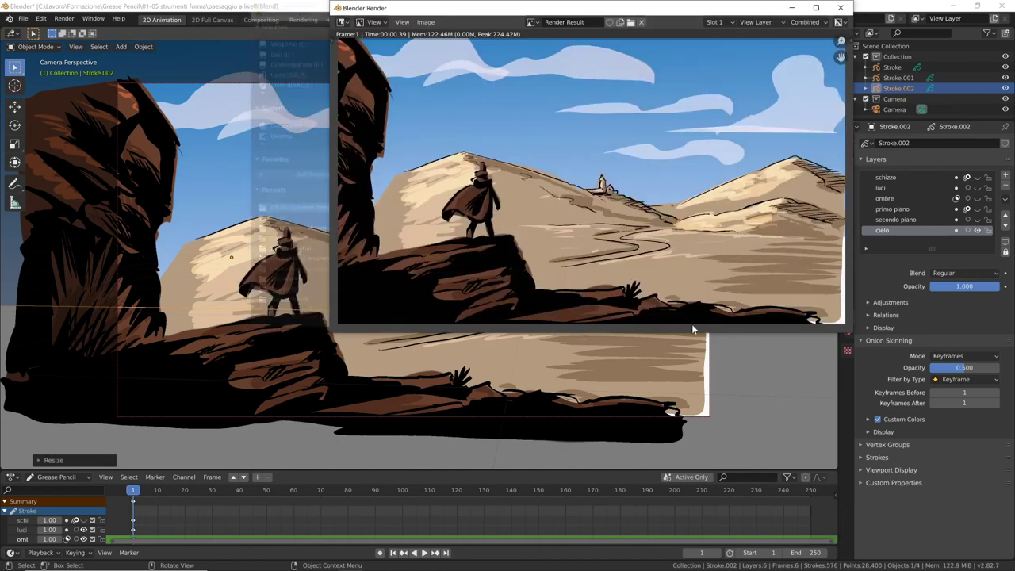
{"action": "left_click", "coordinate": [841, 7]}
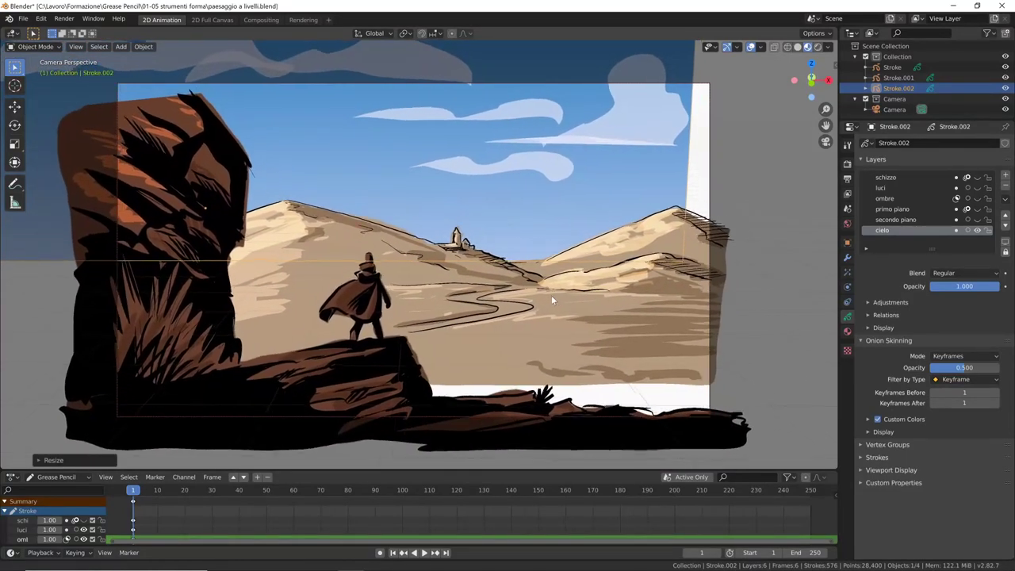
Step: Enlarge the dune plane and push the foreground rock to a new depth along Y
{"action": "left_click", "coordinate": [606, 328]}
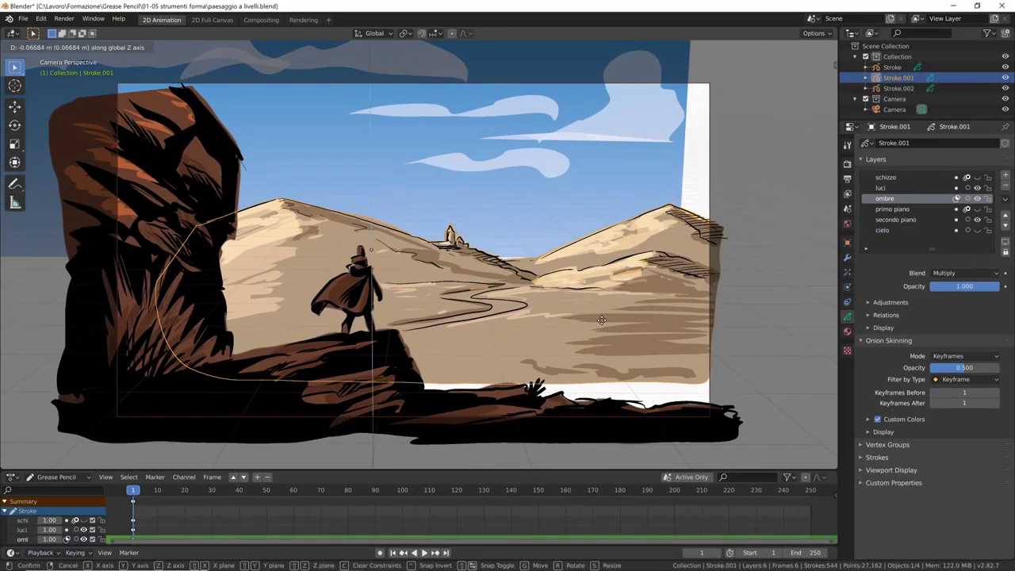
{"action": "key", "text": "s"}
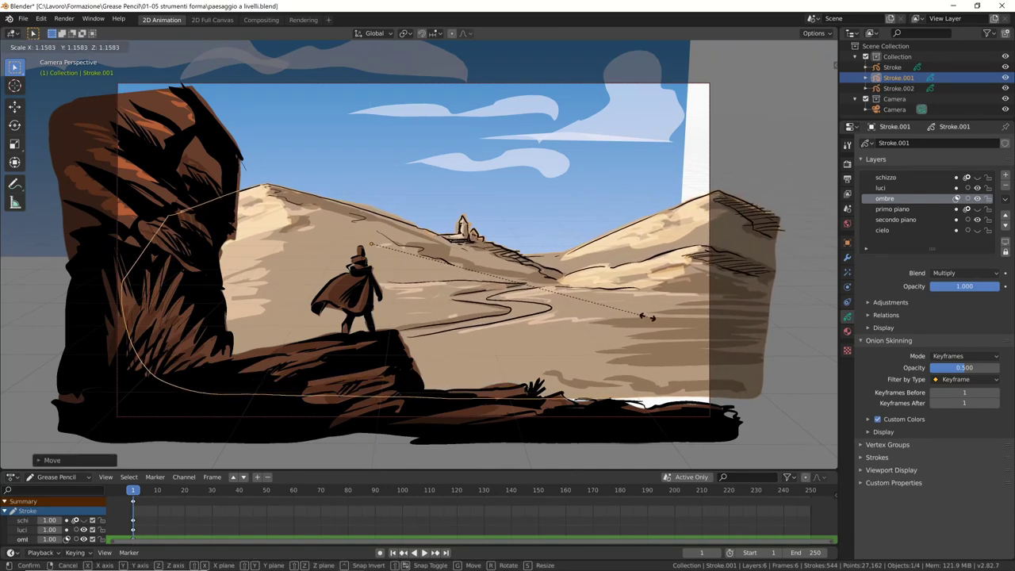
{"action": "left_click", "coordinate": [646, 317]}
{"action": "left_click", "coordinate": [535, 396]}
{"action": "key", "text": "g"}
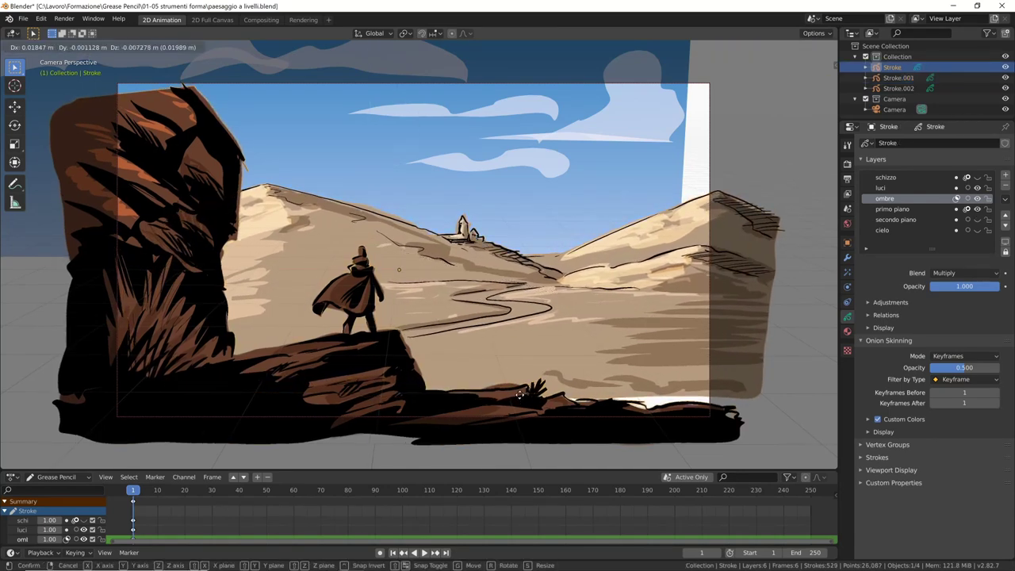
{"action": "key", "text": "y"}
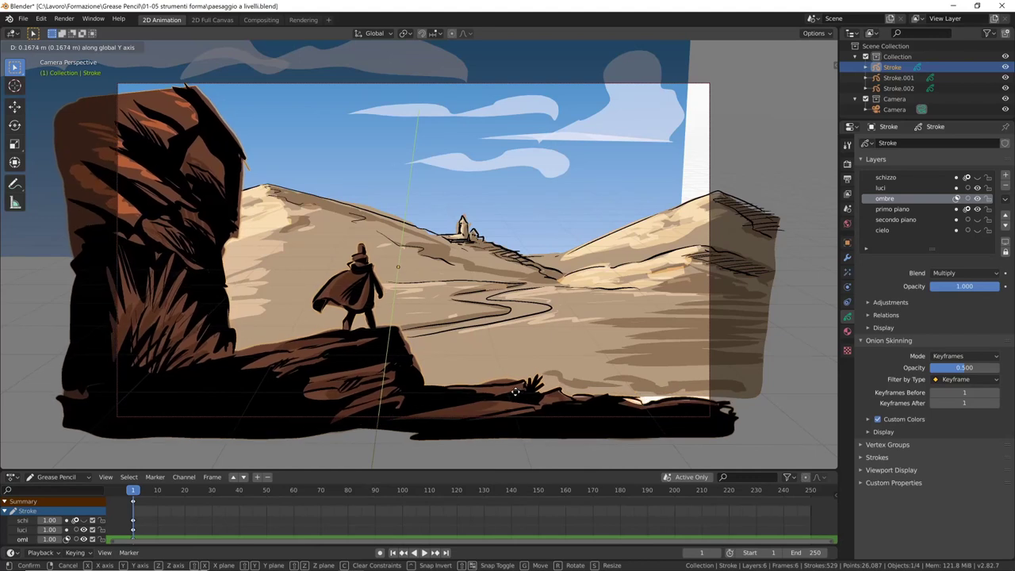
{"action": "left_click", "coordinate": [557, 294]}
Step: Reposition and shrink the sky layer, reframe the camera, and render the framing
{"action": "left_click", "coordinate": [565, 190]}
{"action": "key", "text": "g"}
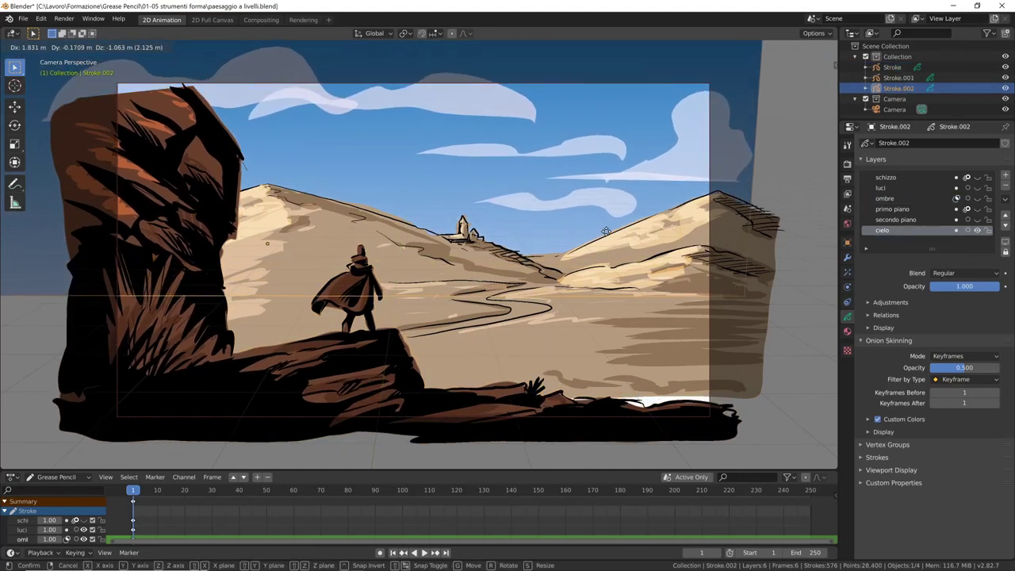
{"action": "left_click", "coordinate": [686, 240]}
{"action": "key", "text": "s"}
{"action": "left_click", "coordinate": [648, 239]}
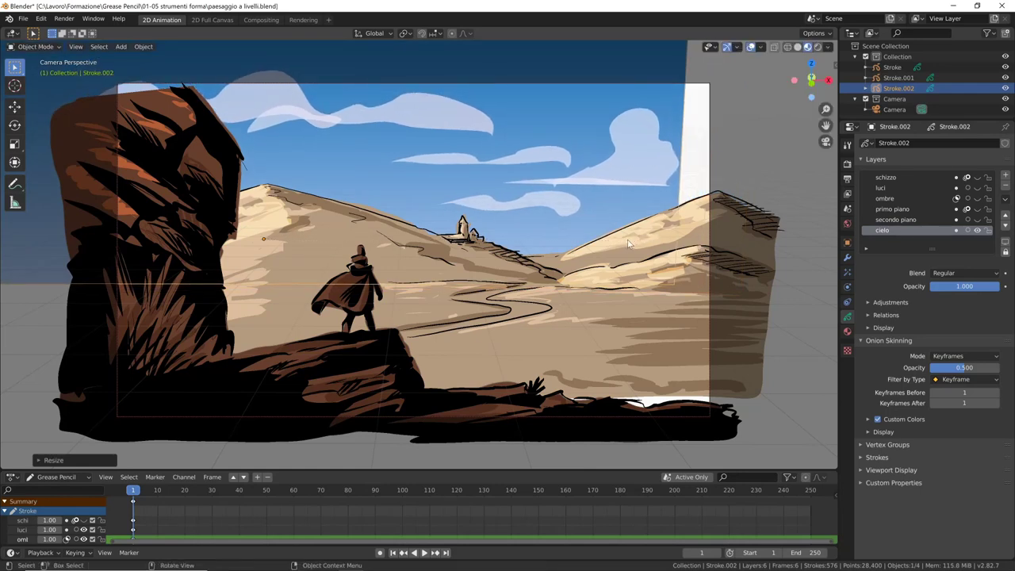
{"action": "key", "text": "g"}
{"action": "left_click", "coordinate": [545, 211]}
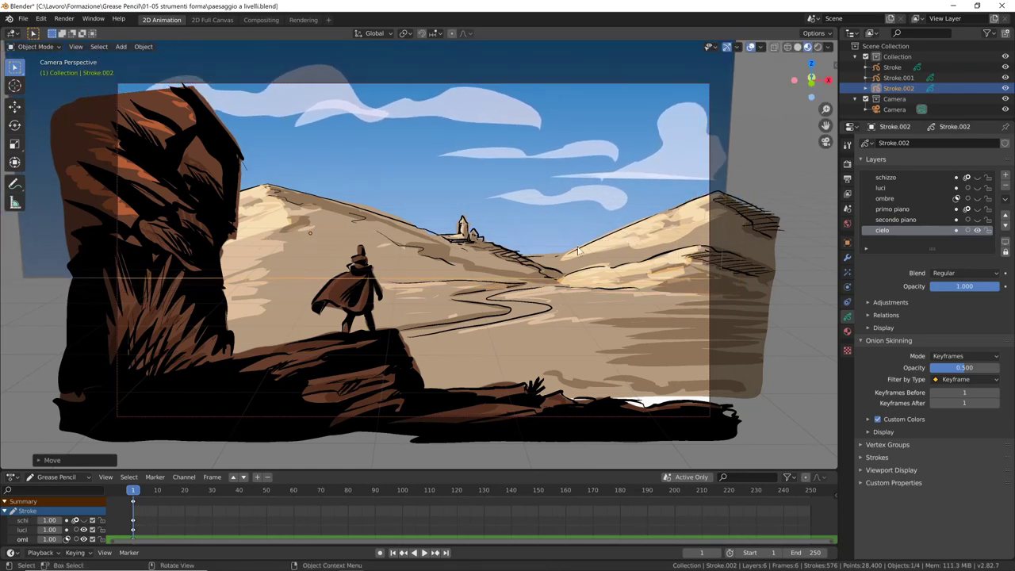
{"action": "middle_click_drag", "start_coordinate": [572, 207], "coordinate": [575, 206]}
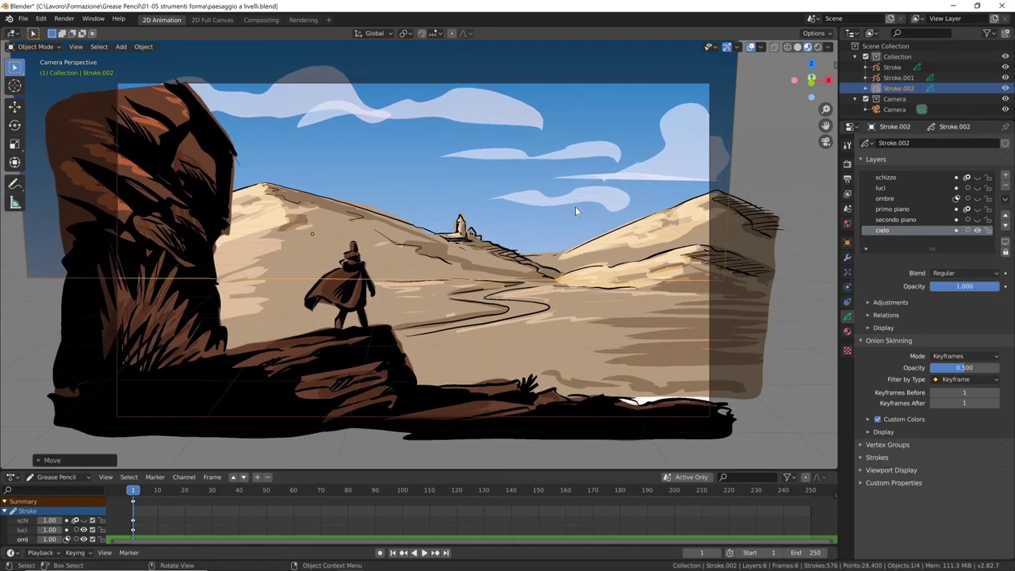
{"action": "key", "text": "F12"}
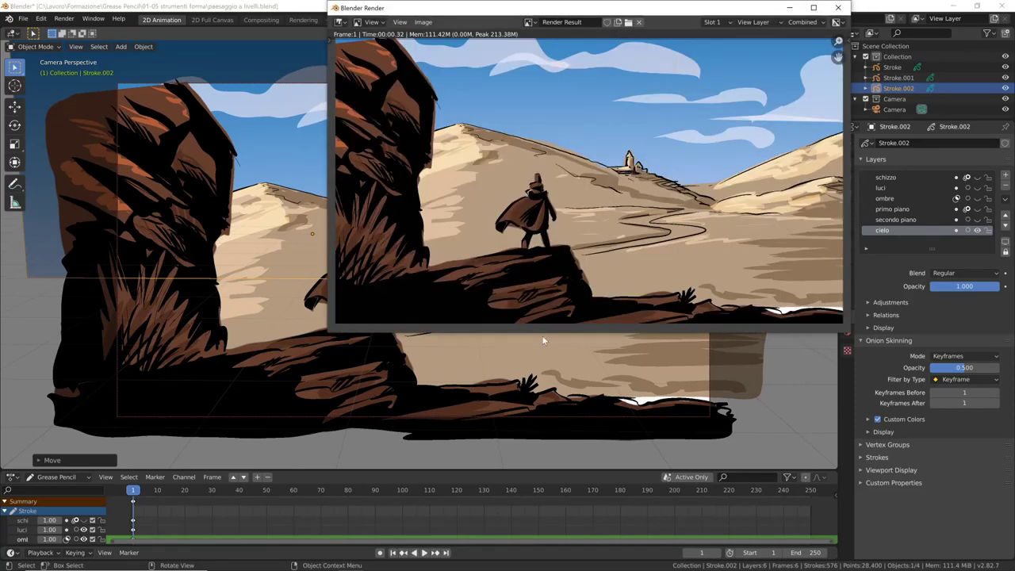
Step: Save the second render as the JPEG inquadratura2.jpg and close the render window
{"action": "left_click", "coordinate": [423, 23]}
{"action": "left_click", "coordinate": [466, 97]}
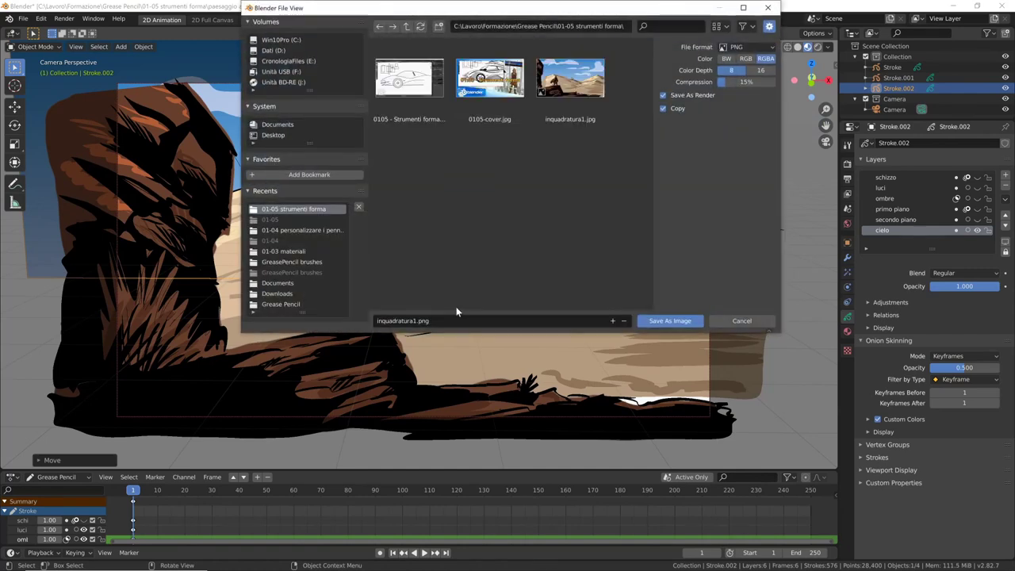
{"action": "left_click", "coordinate": [429, 320]}
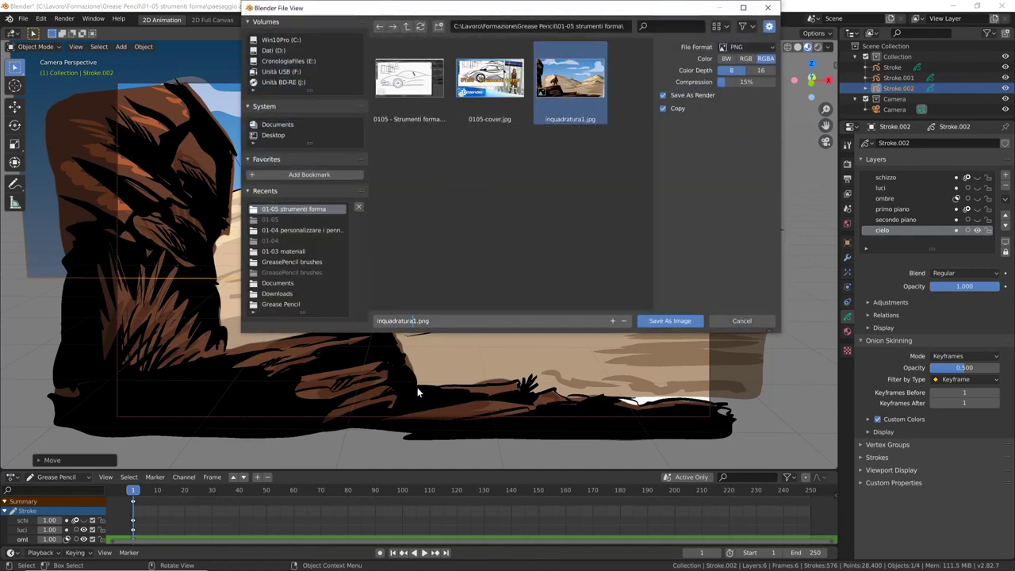
{"action": "key", "text": "Delete"}
{"action": "type", "text": "2"}
{"action": "key", "text": "Return"}
{"action": "left_click", "coordinate": [745, 47]}
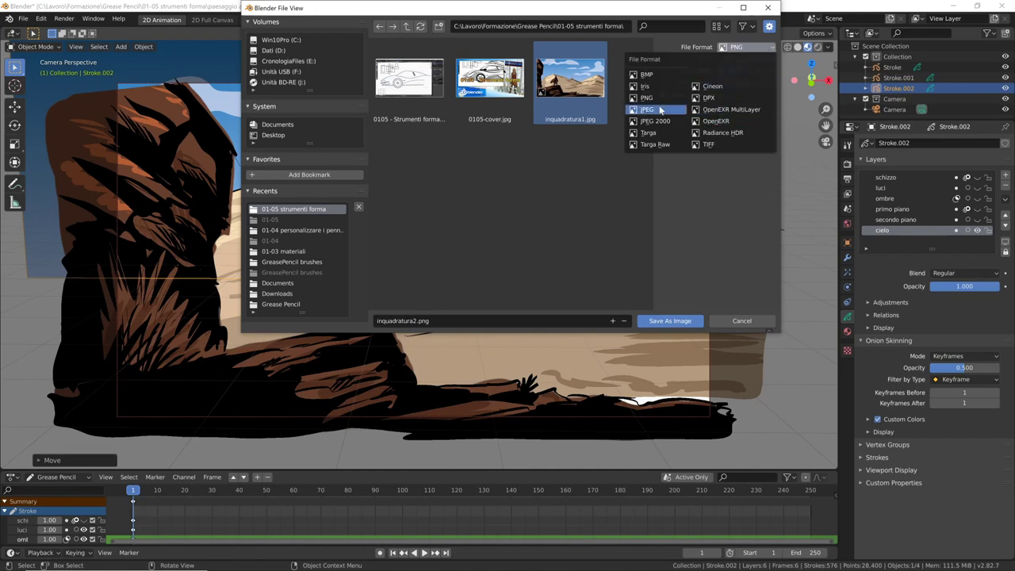
{"action": "left_click", "coordinate": [680, 114]}
{"action": "left_click", "coordinate": [689, 321]}
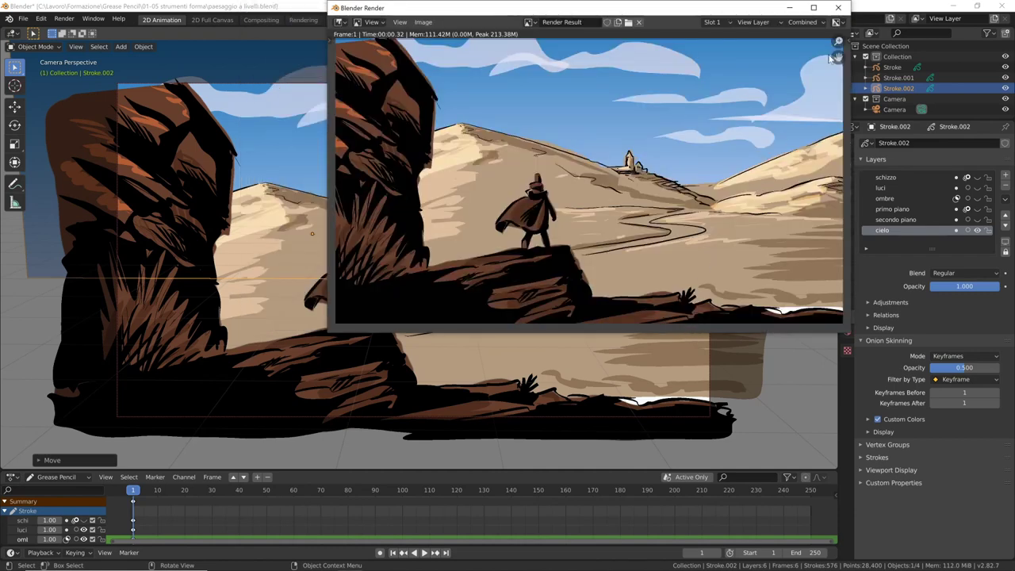
{"action": "left_click", "coordinate": [837, 7]}
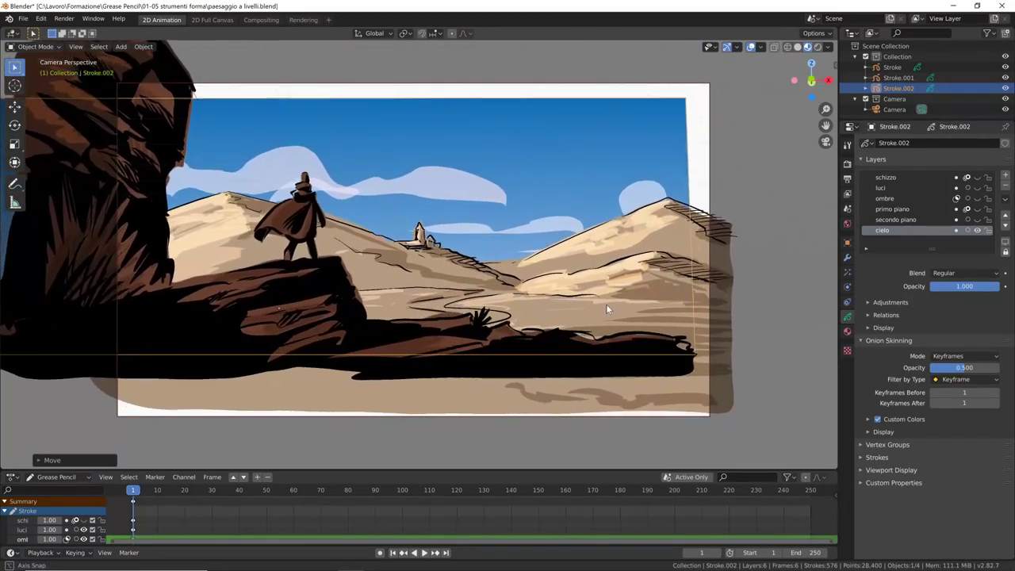
Step: Reframe the camera, shift the sky layer upward, and preview a test render
{"action": "middle_click_drag", "start_coordinate": [606, 303], "coordinate": [649, 253]}
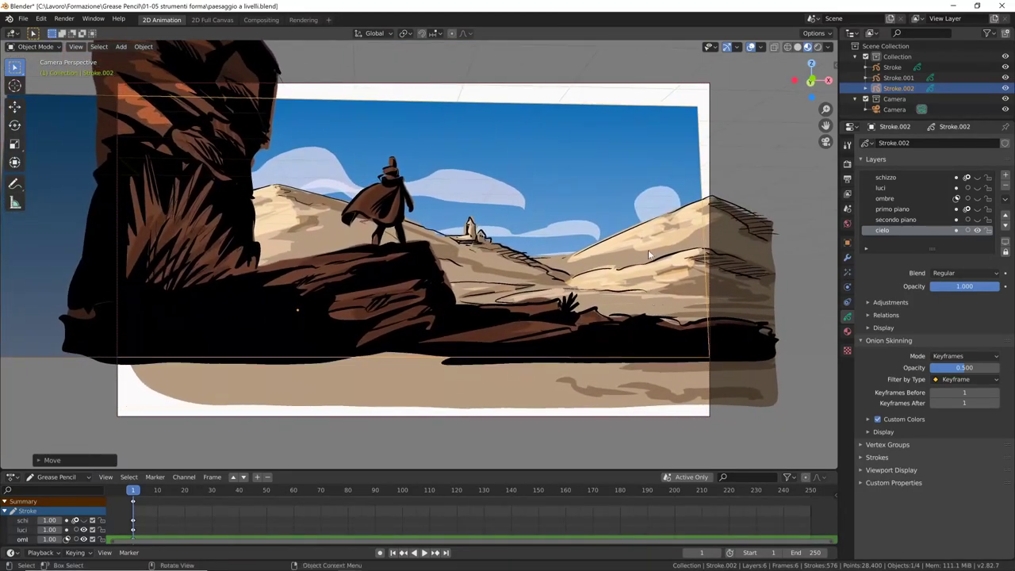
{"action": "key", "text": "g"}
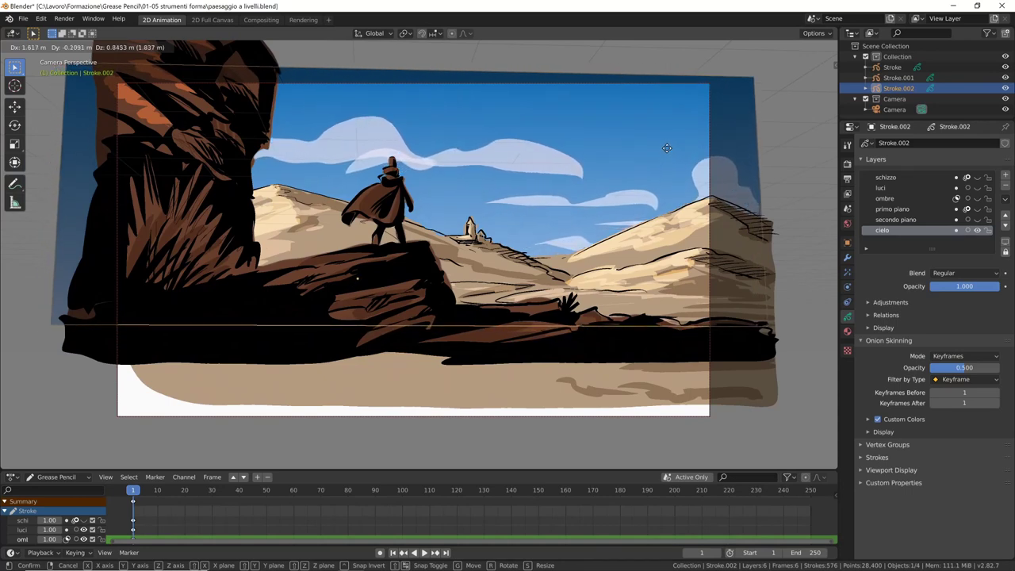
{"action": "left_click", "coordinate": [670, 150]}
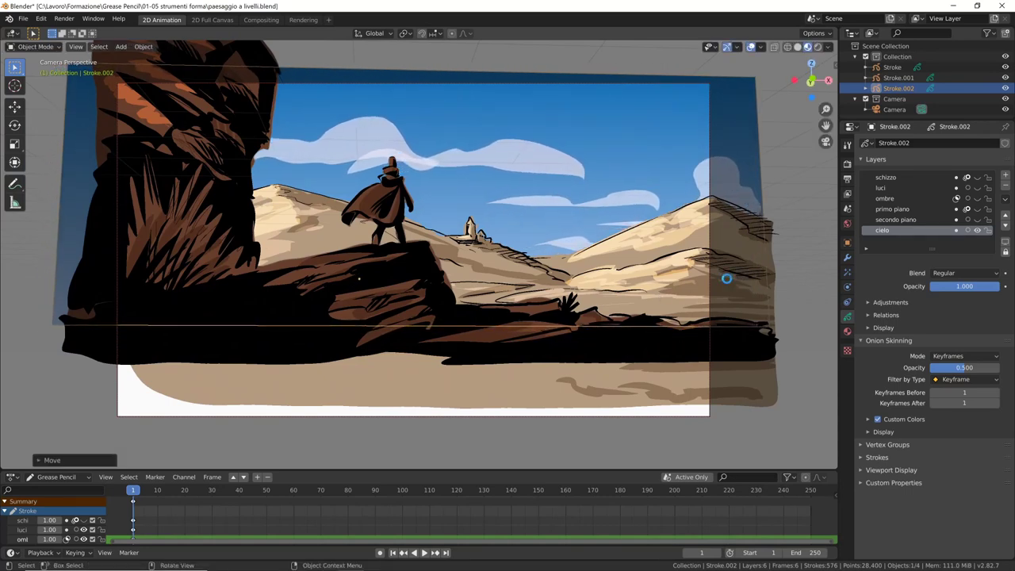
{"action": "key", "text": "F12"}
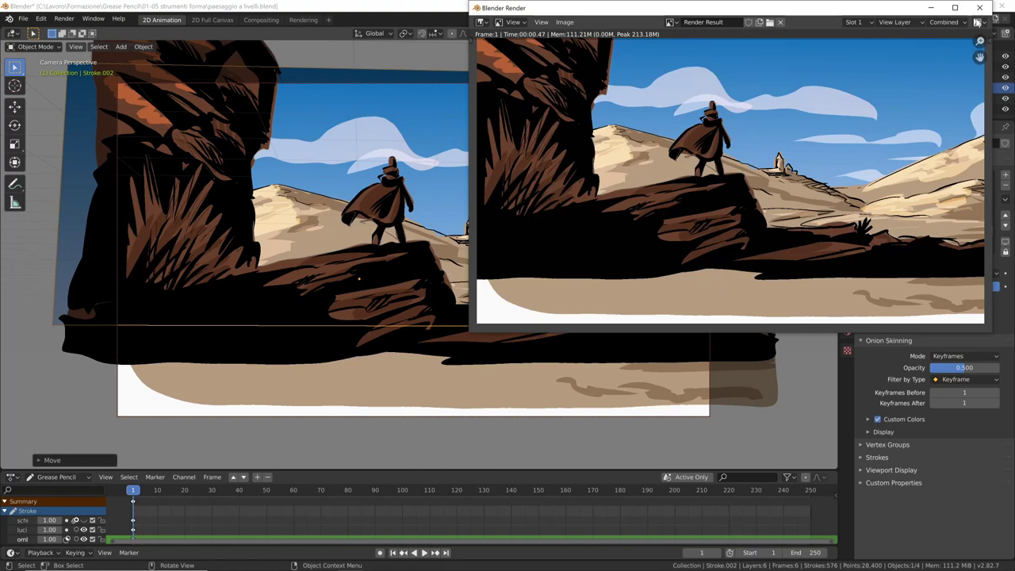
{"action": "left_click", "coordinate": [979, 7]}
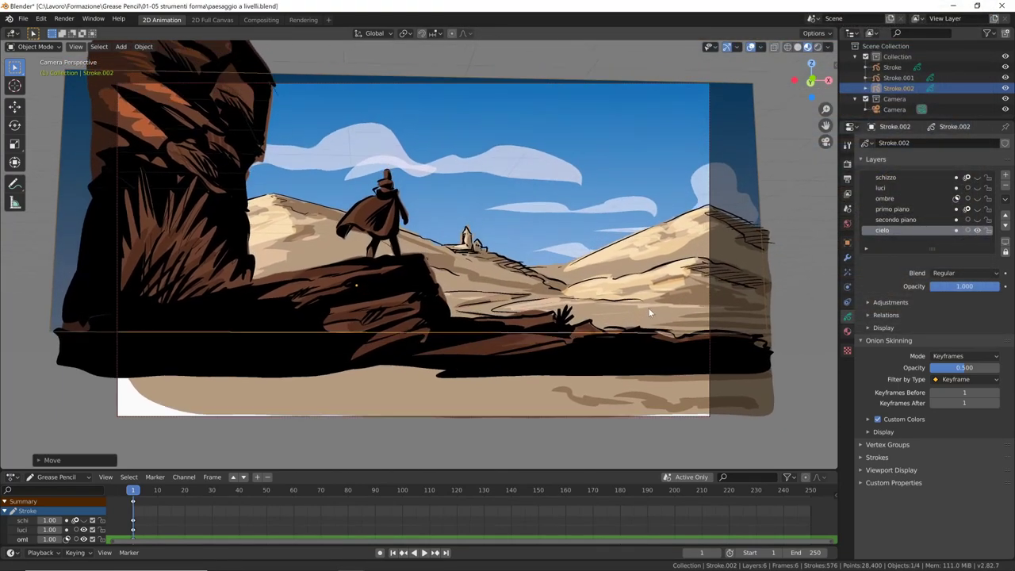
Step: Refine the framing, shift the sky again, move the foreground rock left, and render the third shot
{"action": "mouse_move", "coordinate": [649, 312]}
{"action": "middle_mouse_down"}
{"action": "mouse_move", "coordinate": [651, 279]}
{"action": "mouse_move", "coordinate": [648, 308]}
{"action": "mouse_move", "coordinate": [650, 300]}
{"action": "middle_mouse_up"}
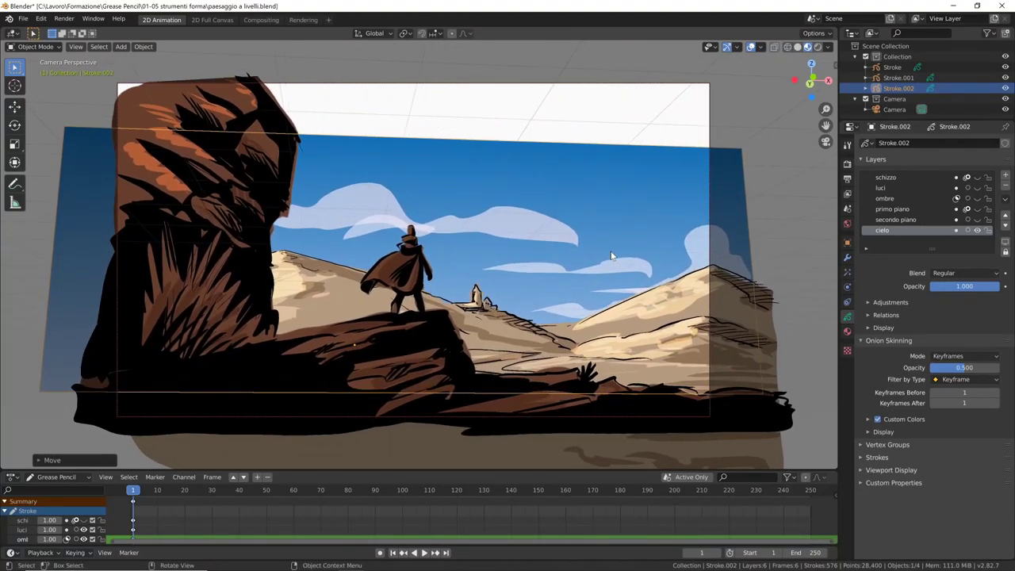
{"action": "key", "text": "g"}
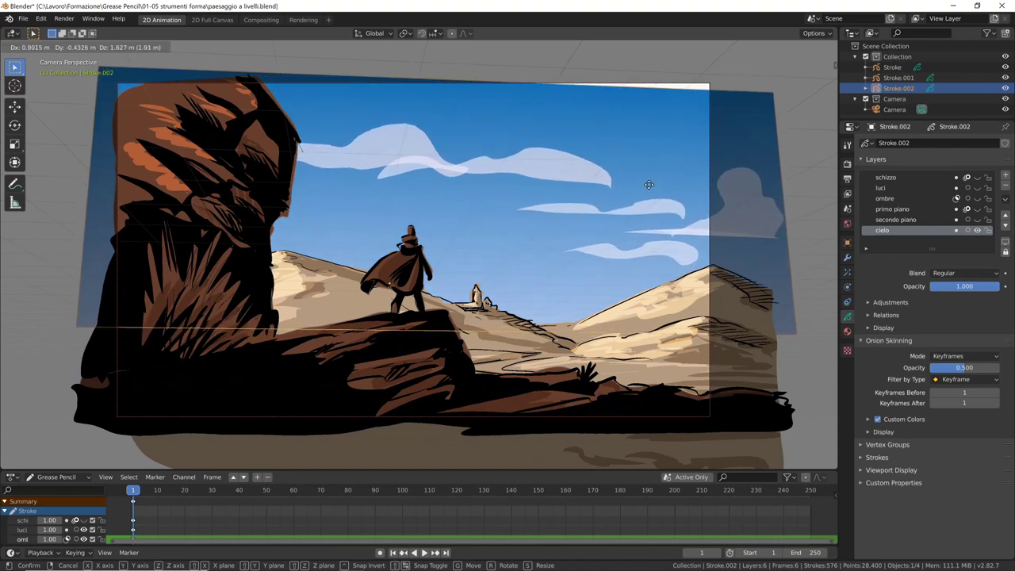
{"action": "left_click", "coordinate": [654, 181]}
{"action": "left_click", "coordinate": [505, 281]}
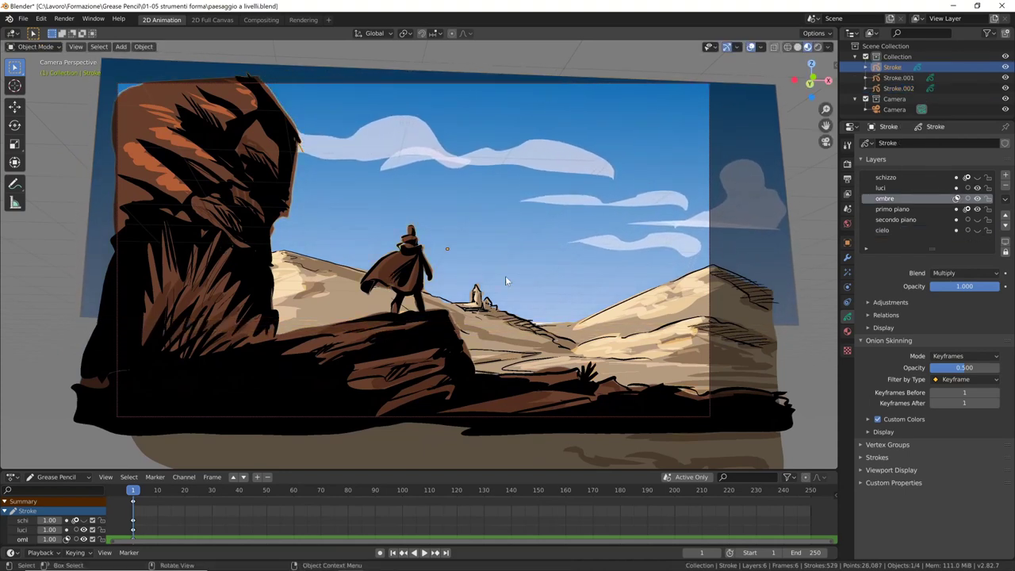
{"action": "key", "text": "g"}
{"action": "left_click", "coordinate": [675, 305]}
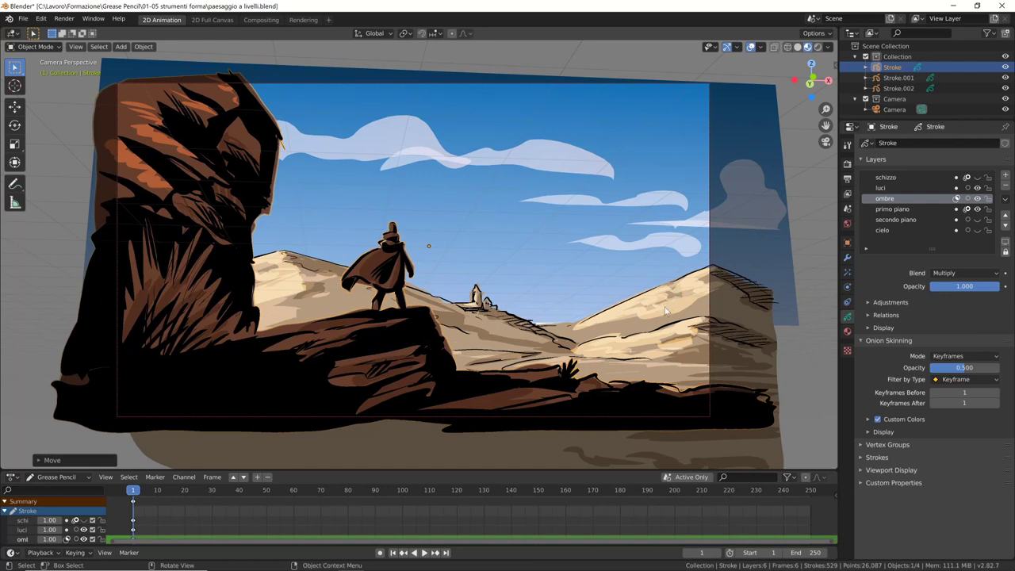
{"action": "key", "text": "F12"}
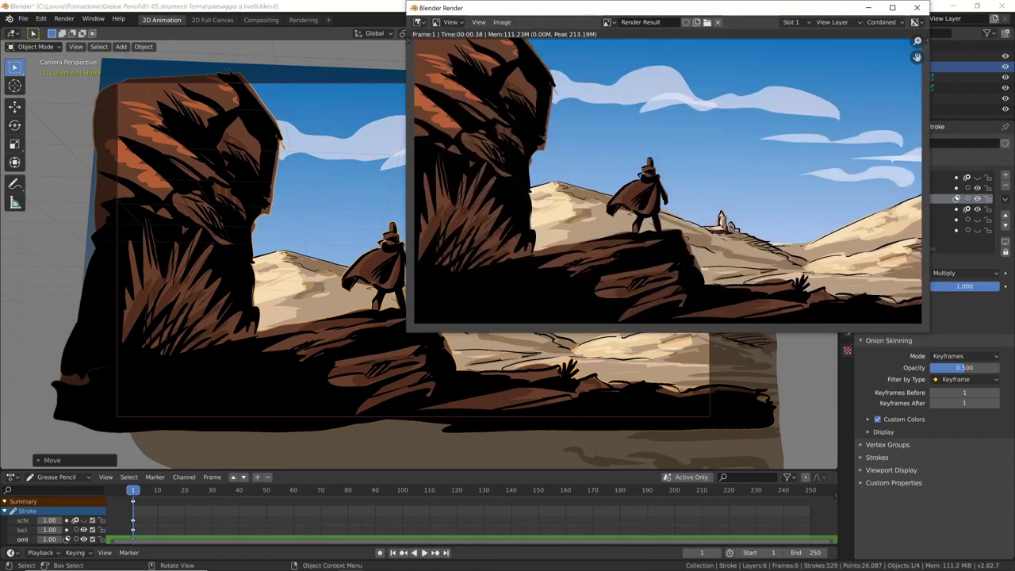
Step: Save the third render as the JPEG inquadratura3.jpg and close the render window
{"action": "left_click", "coordinate": [502, 21]}
{"action": "left_click", "coordinate": [502, 22]}
{"action": "left_click", "coordinate": [520, 96]}
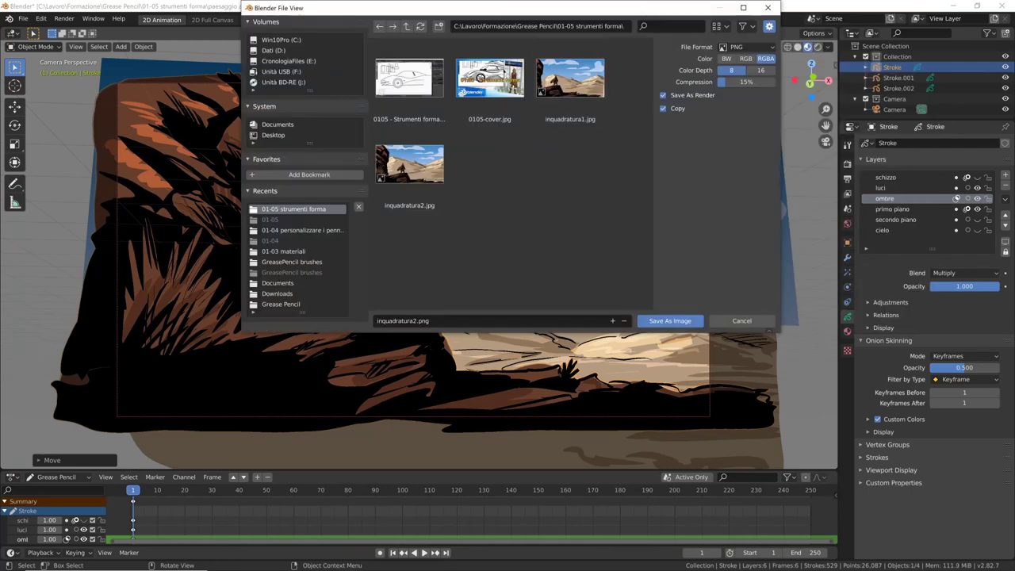
{"action": "left_click", "coordinate": [413, 320]}
{"action": "left_click", "coordinate": [413, 320]}
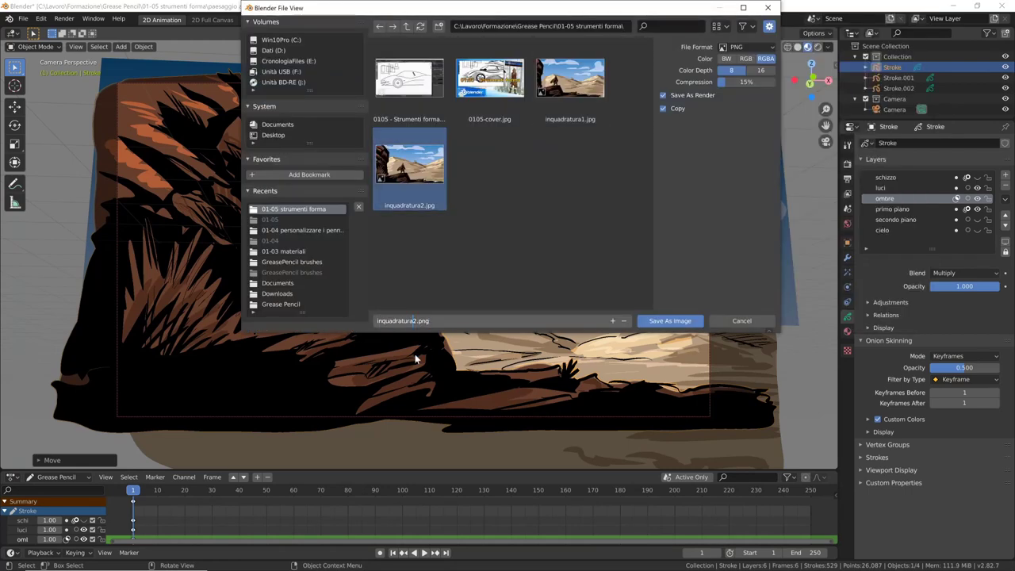
{"action": "key", "text": "Delete"}
{"action": "type", "text": "3"}
{"action": "left_click", "coordinate": [745, 47]}
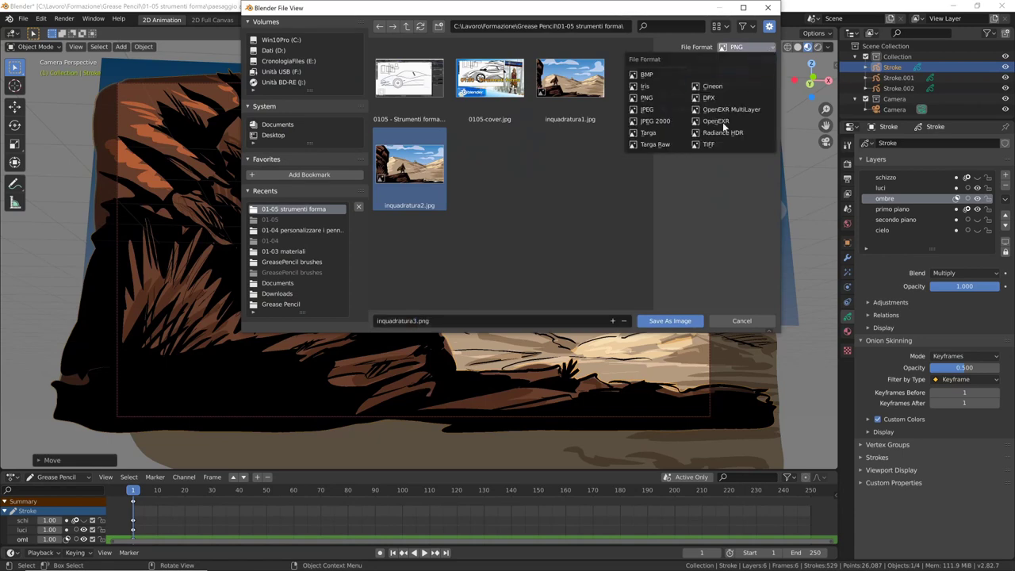
{"action": "left_click", "coordinate": [646, 110]}
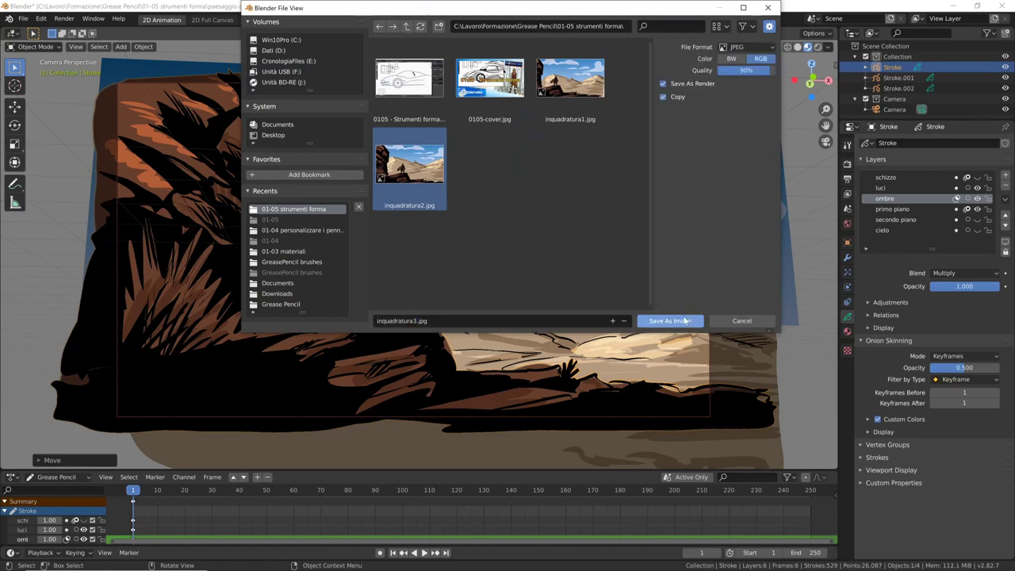
{"action": "left_click", "coordinate": [670, 320]}
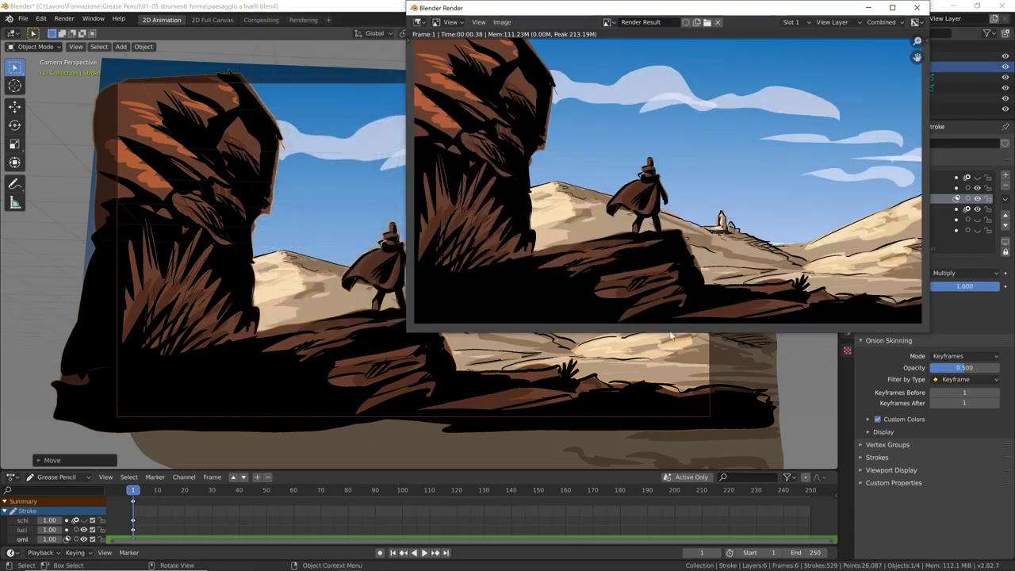
{"action": "left_click", "coordinate": [917, 8]}
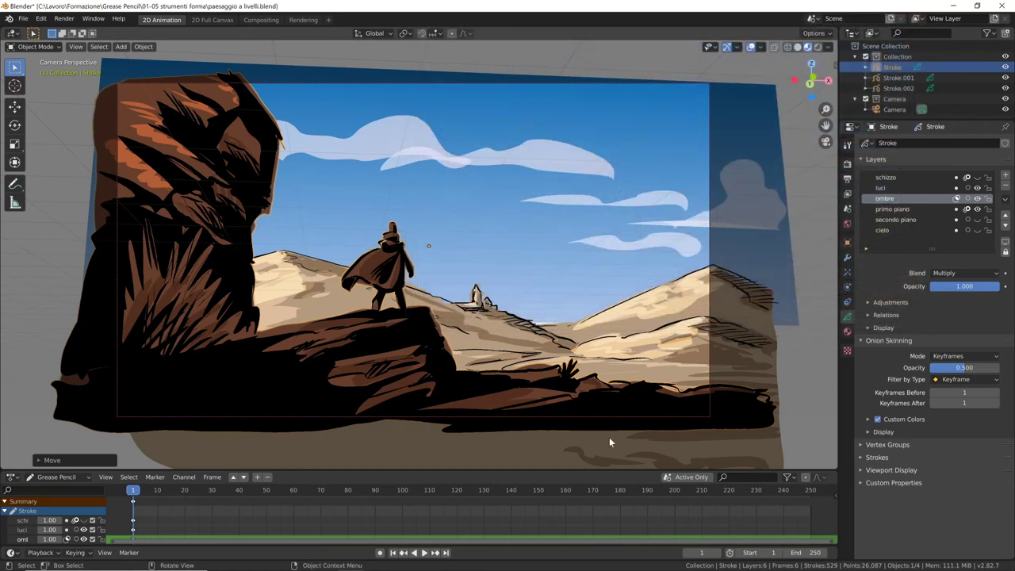